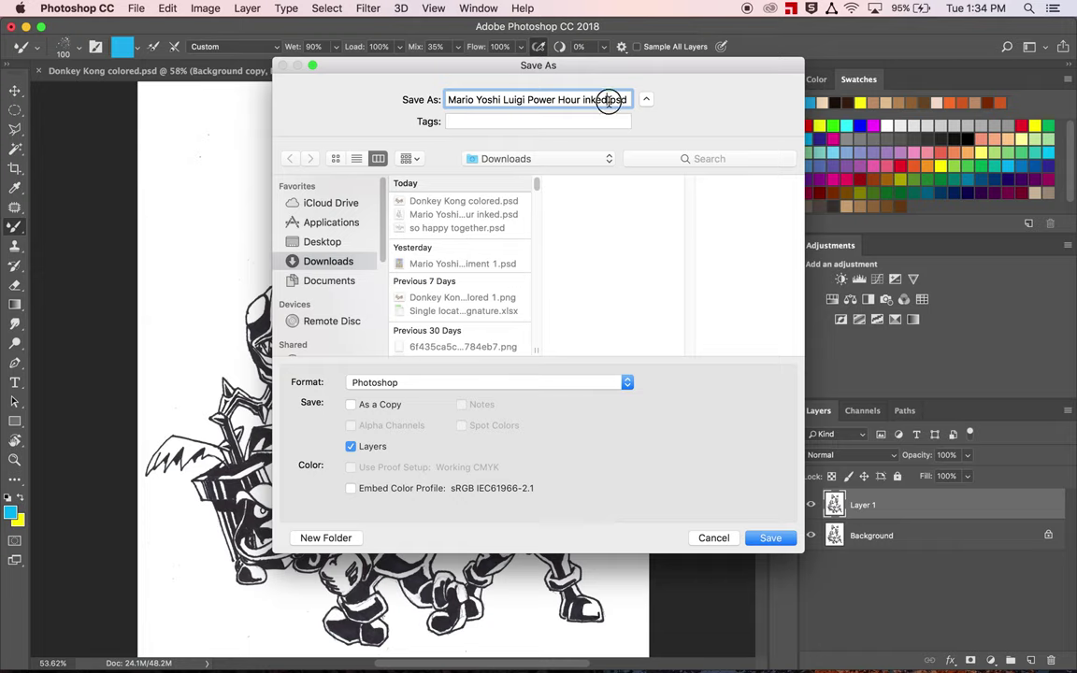
Save the drawing as "Mario Yoshi Luigi Power Hour Digital Paint.psd" in Photoshop format in Downloads, with Maximize Compatibility on.
{"action": "double_click", "coordinate": [595, 100]}
{"action": "key", "text": "BackSpace"}
{"action": "type", "text": "P"}
{"action": "key", "text": "BackSpace"}
{"action": "type", "text": "Digitia"}
{"action": "key", "text": "BackSpace"}
{"action": "type", "text": "l Paint"}
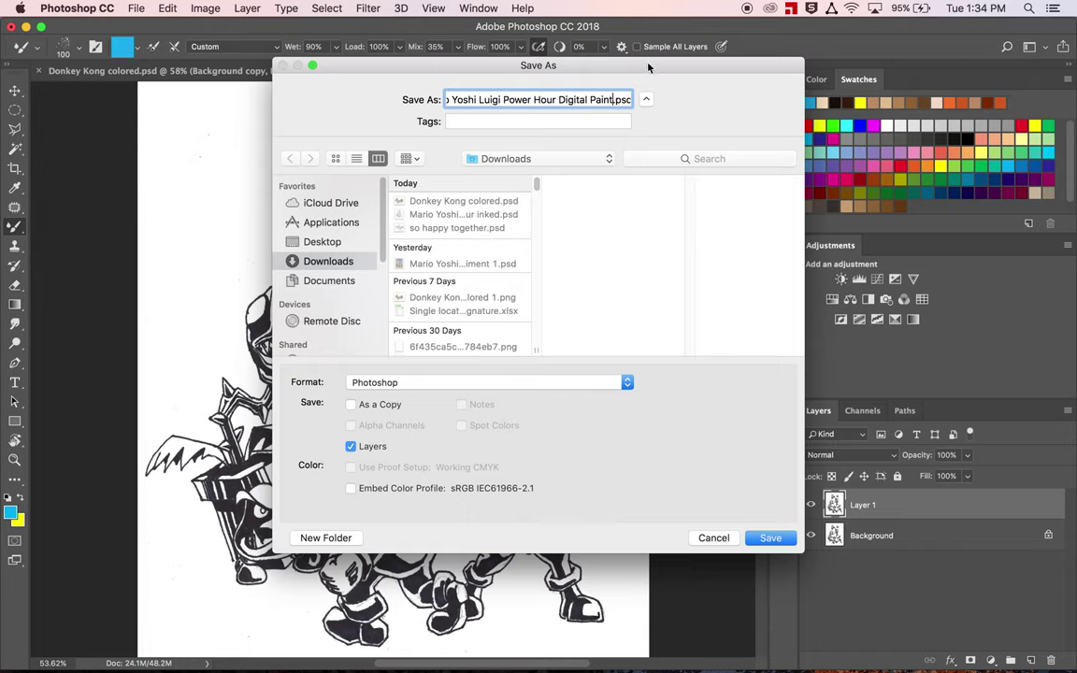
{"action": "left_click", "coordinate": [539, 383]}
{"action": "left_click", "coordinate": [540, 383]}
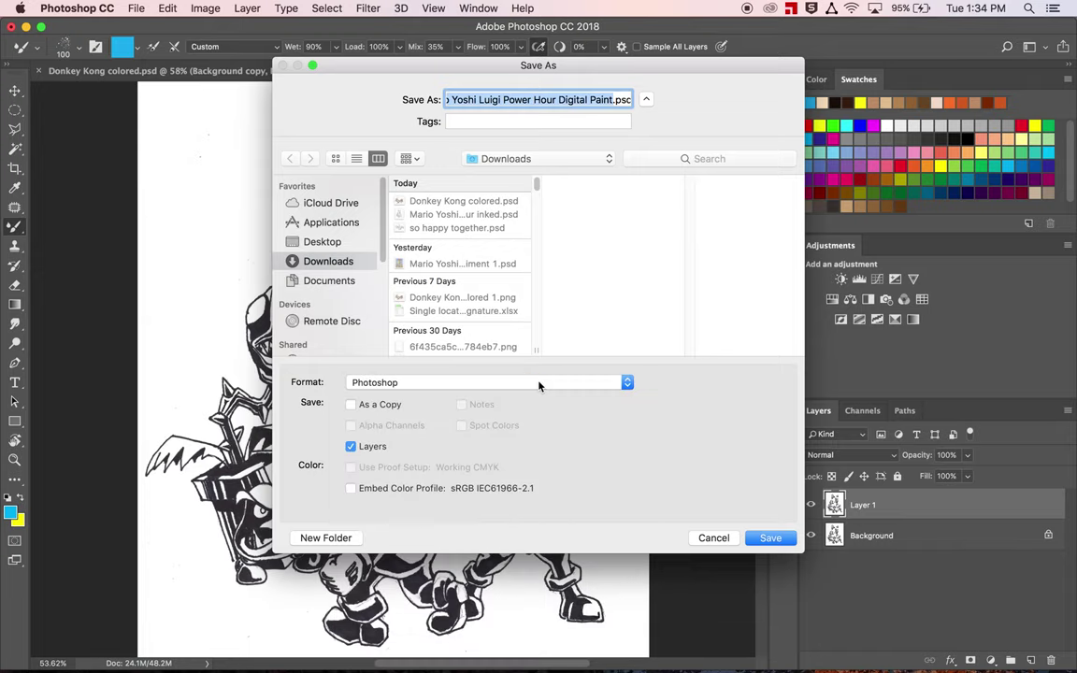
{"action": "left_click", "coordinate": [762, 543]}
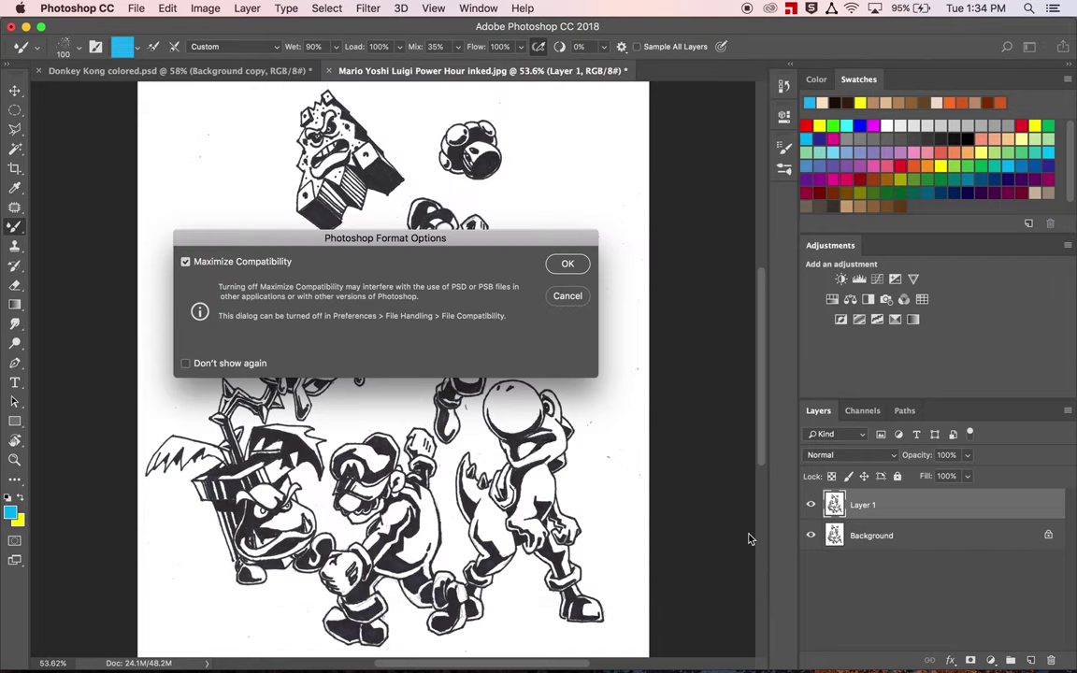
{"action": "left_click", "coordinate": [564, 265]}
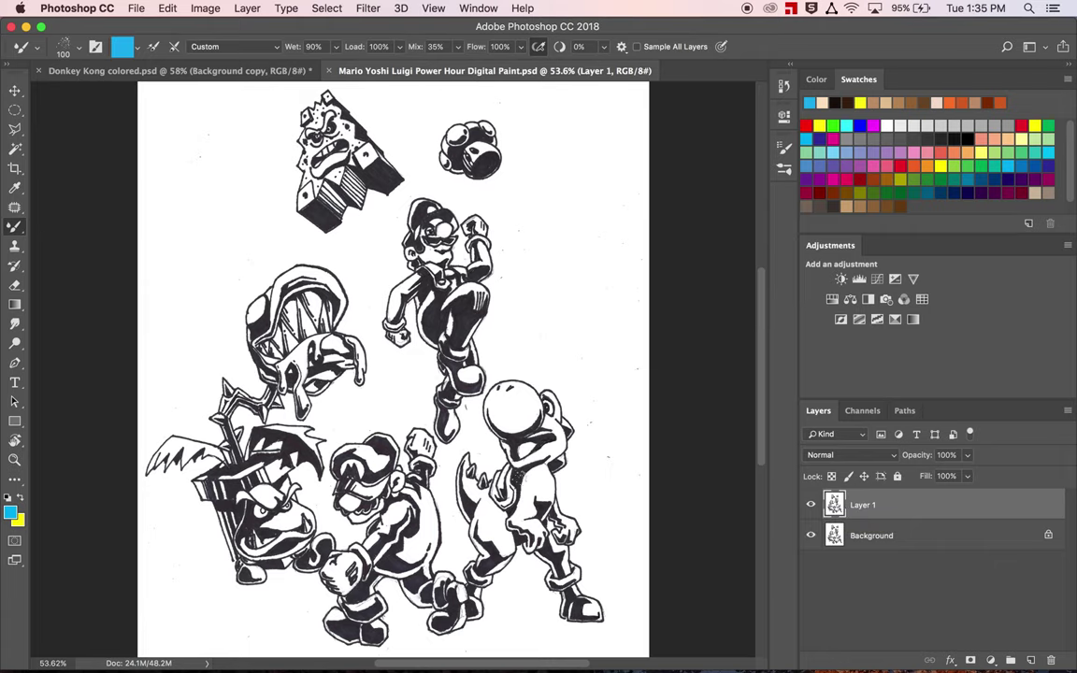
{"action": "key", "text": "super+plus"}
{"action": "key", "text": "super+plus"}
{"action": "scroll", "coordinate": [391, 374], "scroll_direction": "down", "scroll_amount": 5}
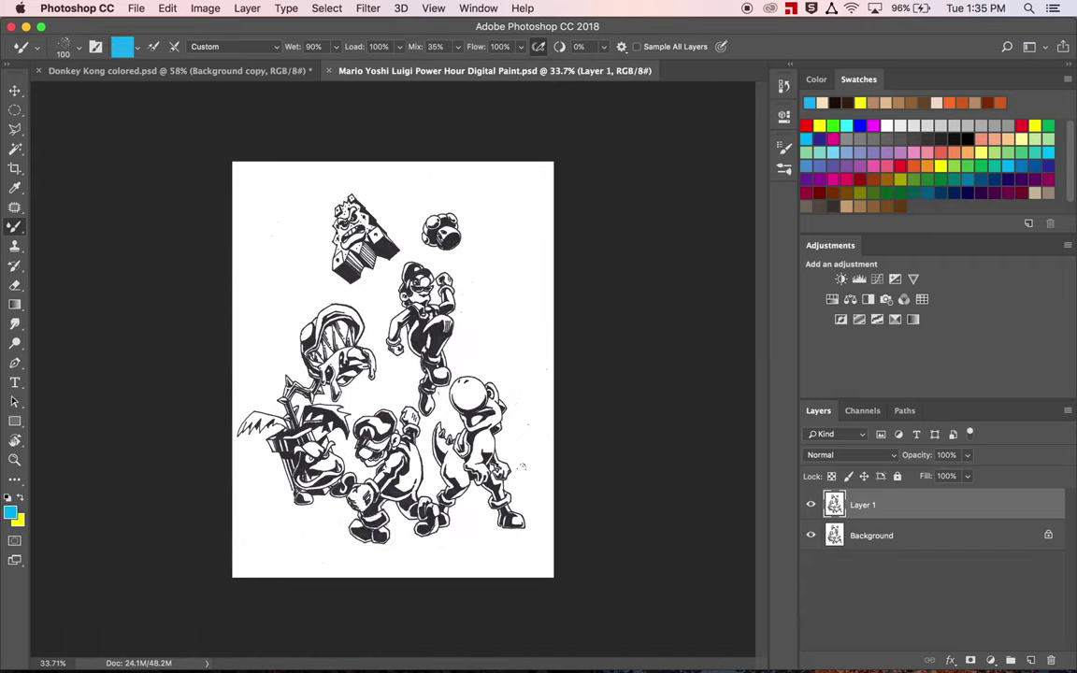
{"action": "scroll", "coordinate": [391, 376], "scroll_direction": "up", "scroll_amount": 3}
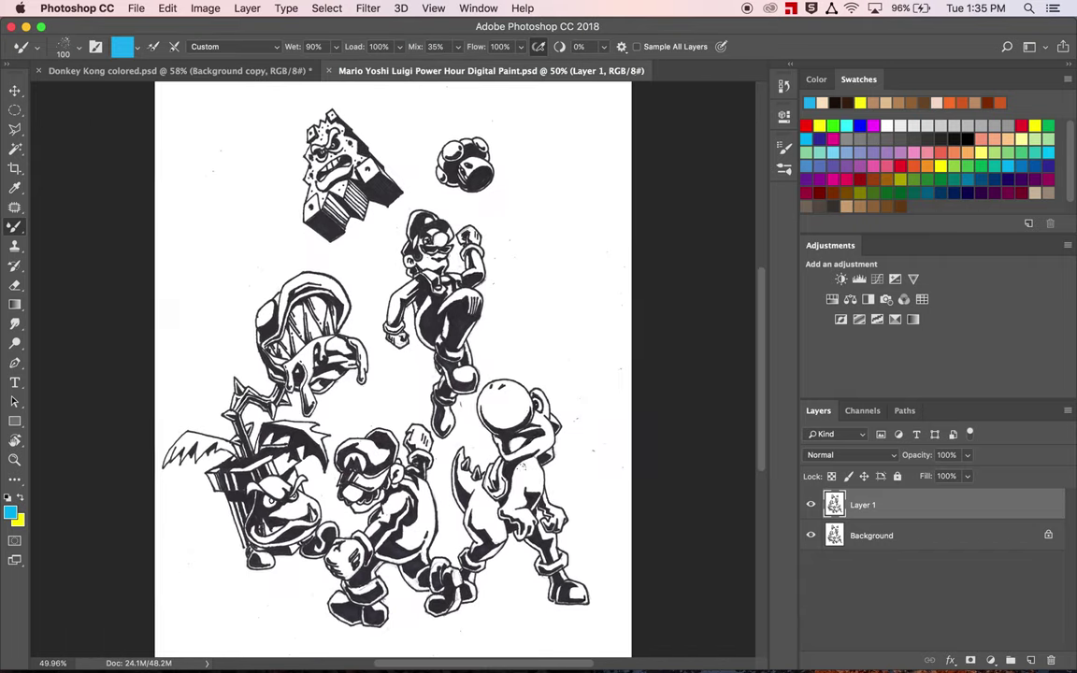
{"action": "key", "text": "super+equal"}
{"action": "key", "text": "super+equal"}
{"action": "key", "text": "super+equal"}
{"action": "key", "text": "super+equal"}
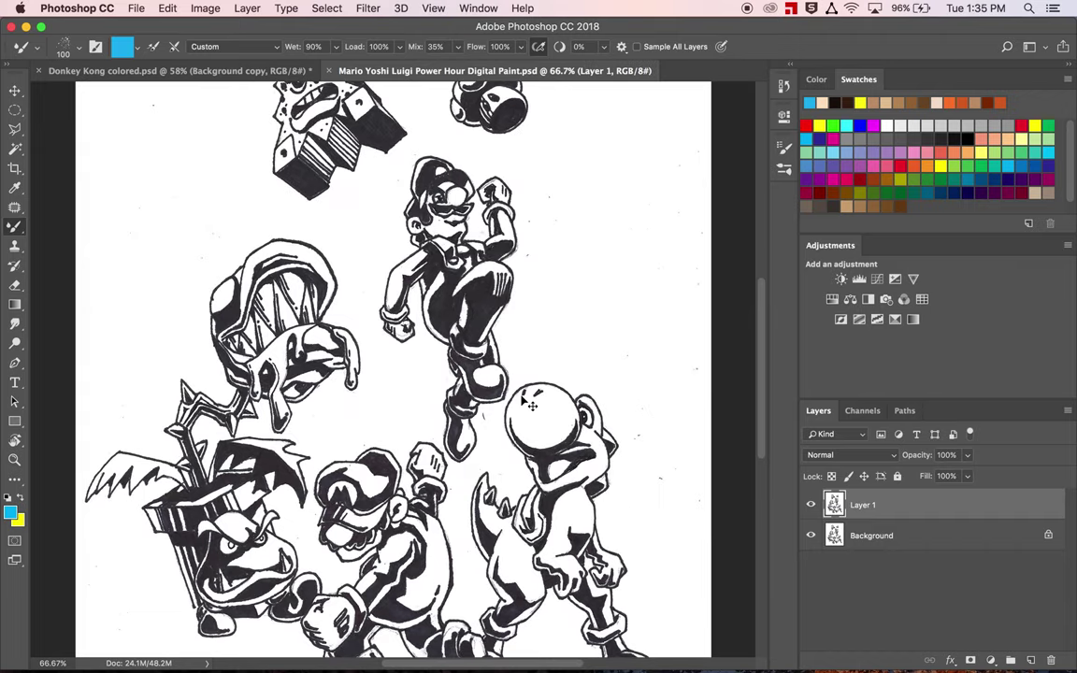
{"action": "key", "text": "super+minus"}
{"action": "key", "text": "super+minus"}
{"action": "key", "text": "super+minus"}
{"action": "key", "text": "super+minus"}
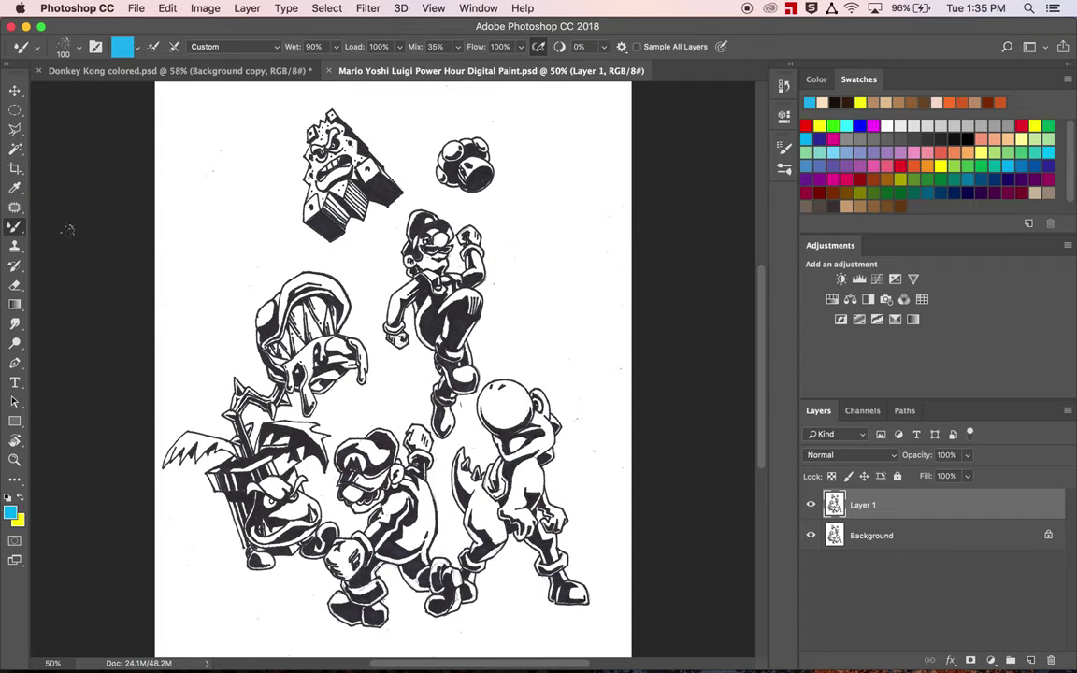
Select the white background around all the characters on Layer 1 with the Magic Wand tool.
{"action": "left_click", "coordinate": [15, 226]}
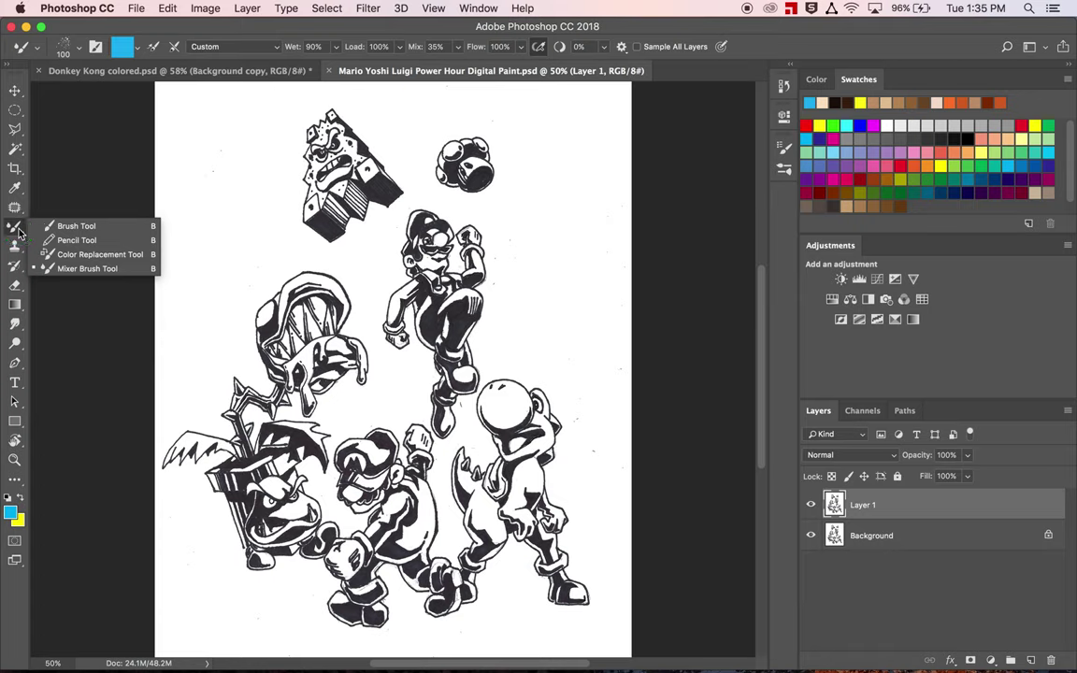
{"action": "left_click", "coordinate": [74, 226]}
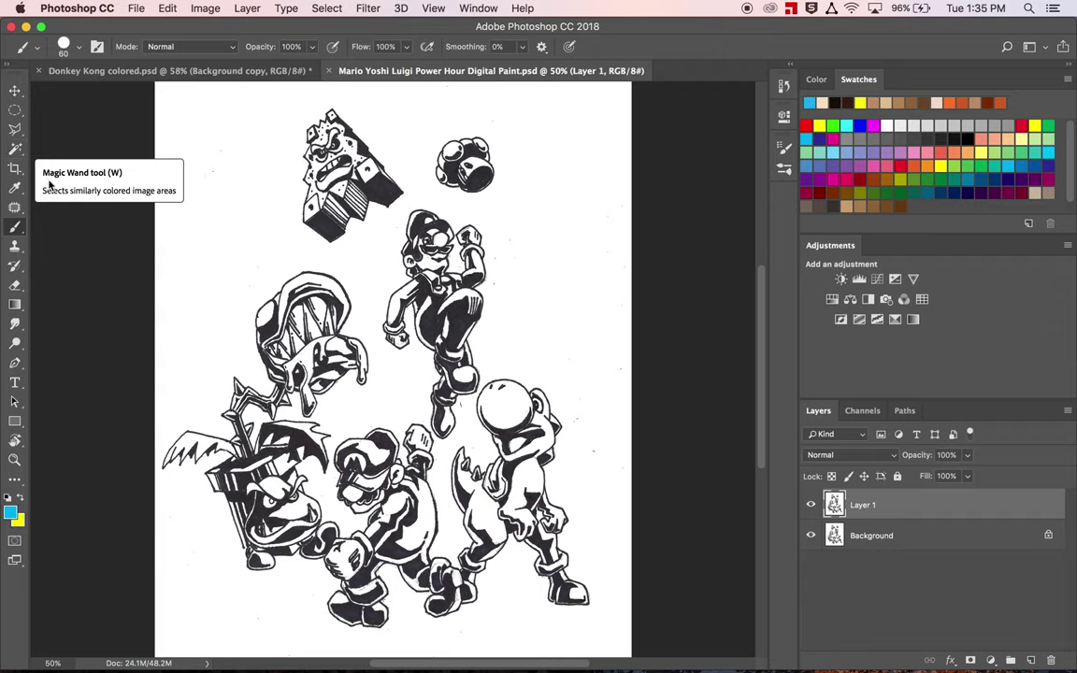
{"action": "left_click", "coordinate": [15, 152]}
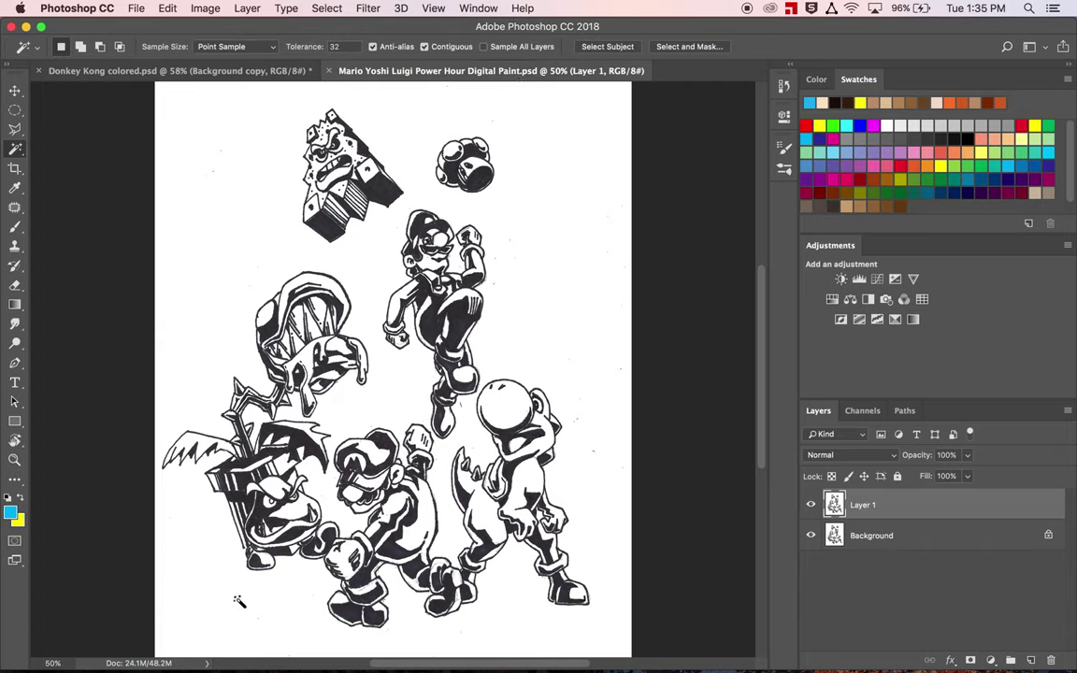
{"action": "left_click", "coordinate": [563, 352]}
{"action": "scroll", "coordinate": [561, 325], "scroll_direction": "up", "scroll_amount": 3}
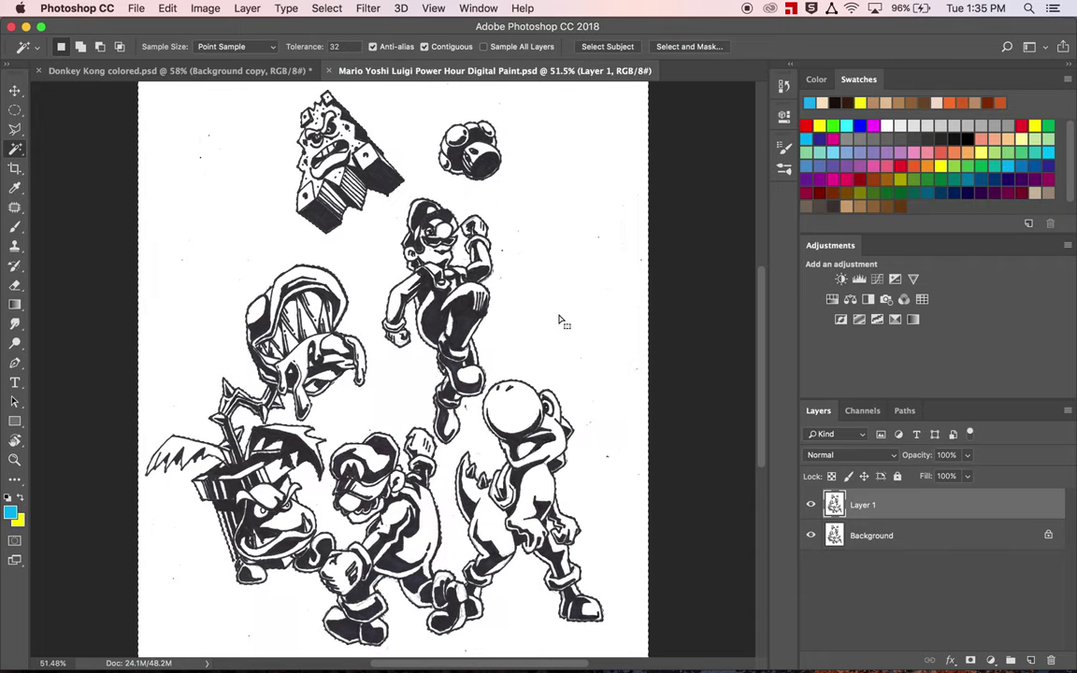
{"action": "scroll", "coordinate": [559, 320], "scroll_direction": "up", "scroll_amount": 4}
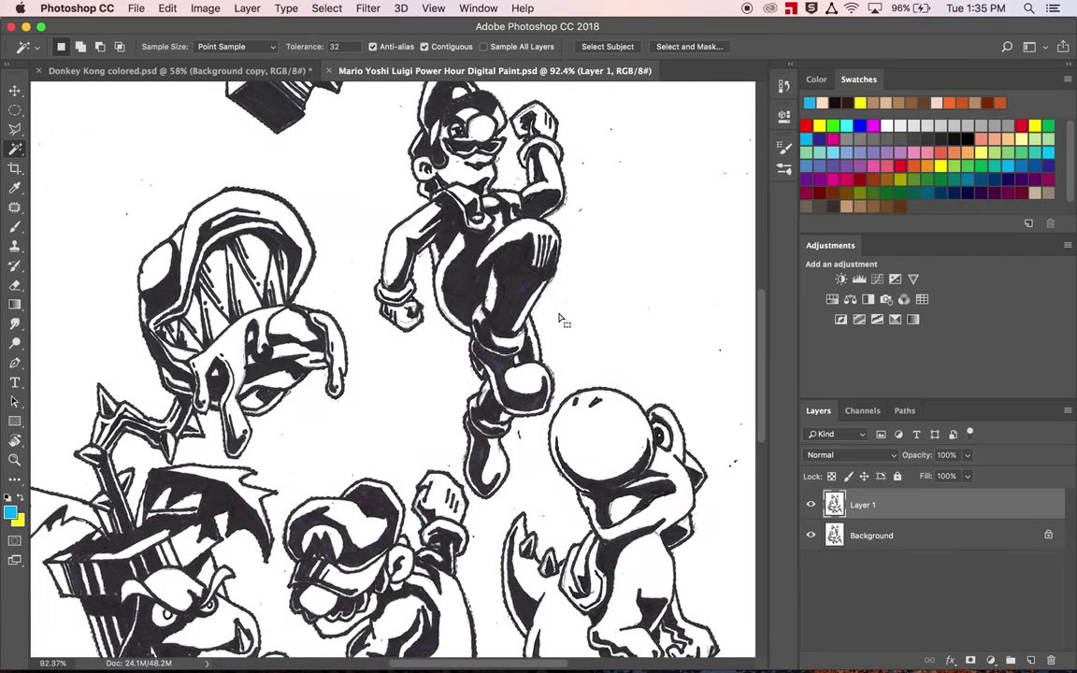
{"action": "scroll", "coordinate": [559, 317], "scroll_direction": "left", "scroll_amount": 5}
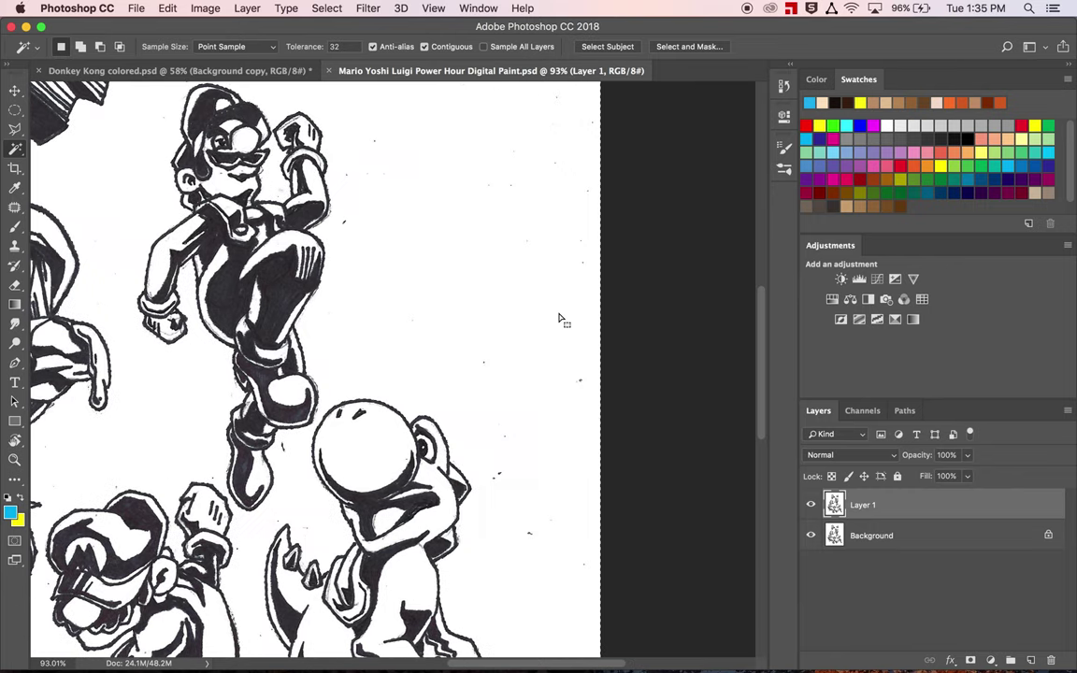
{"action": "scroll", "coordinate": [559, 320], "scroll_direction": "down", "scroll_amount": 4}
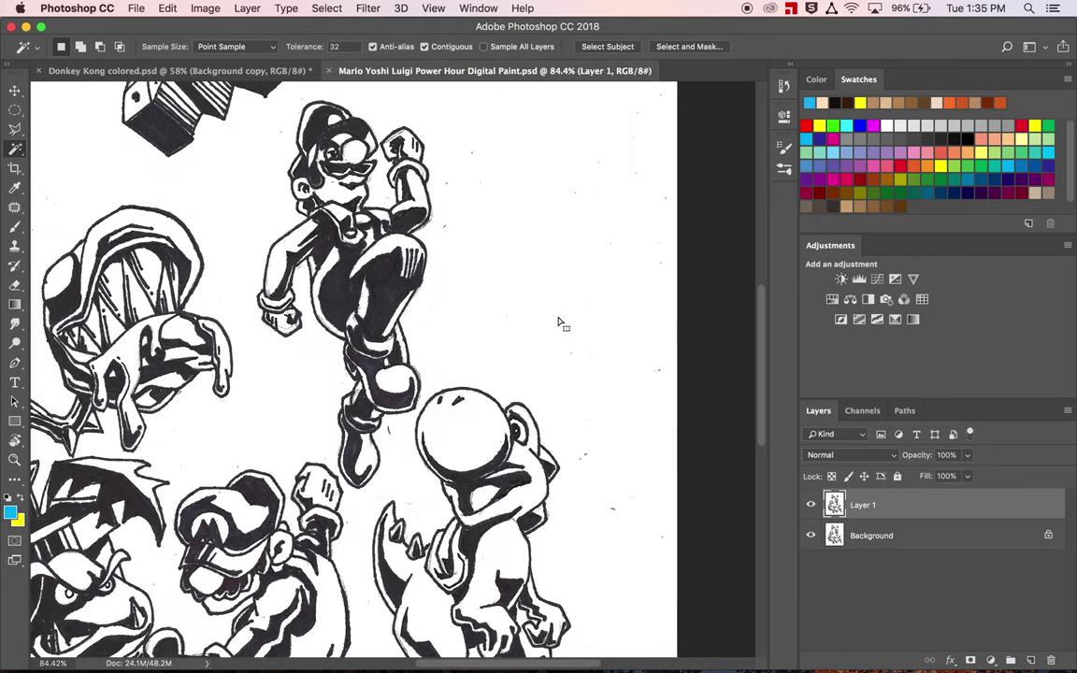
{"action": "scroll", "coordinate": [559, 322], "scroll_direction": "down", "scroll_amount": 2}
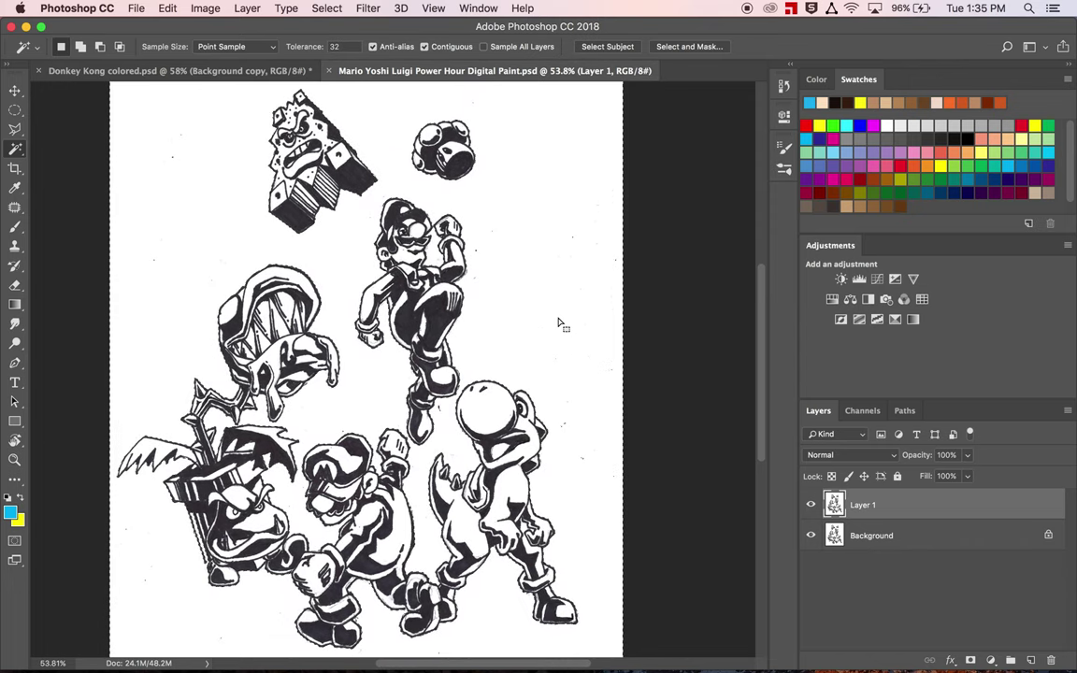
Switch to the Brush tool and enlarge the brush to size 900.
{"action": "key", "text": "b"}
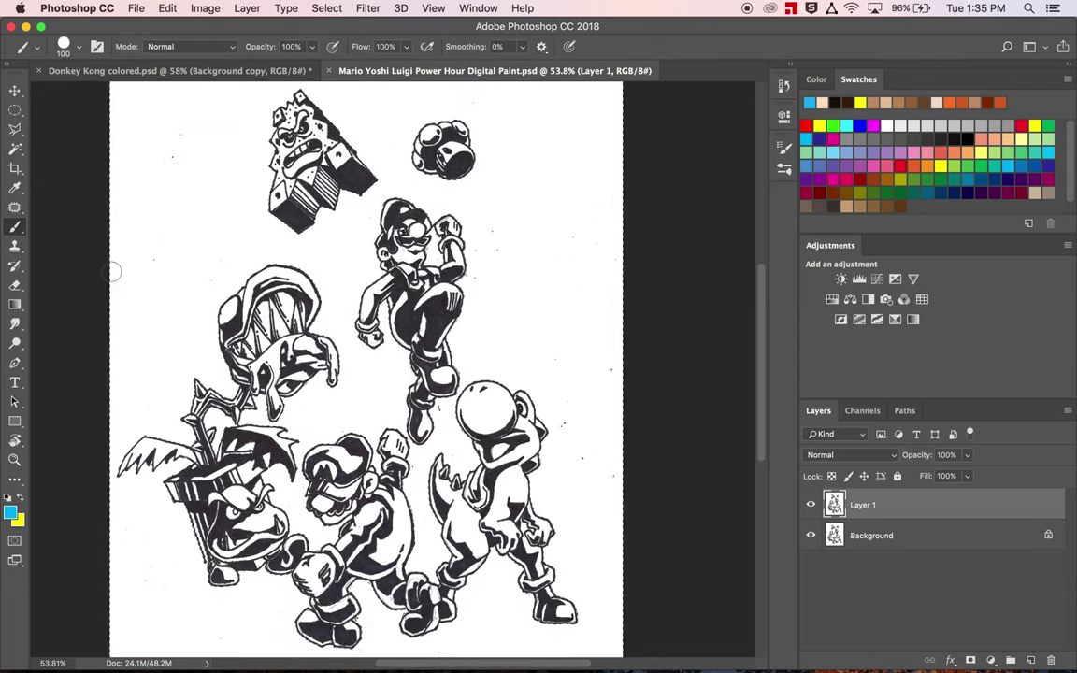
{"action": "key", "text": "bracketright"}
{"action": "key", "text": "bracketright"}
{"action": "key", "text": "bracketright"}
{"action": "key", "text": "bracketright"}
{"action": "key", "text": "bracketright"}
{"action": "key", "text": "bracketright"}
{"action": "key", "text": "bracketright"}
{"action": "key", "text": "bracketright"}
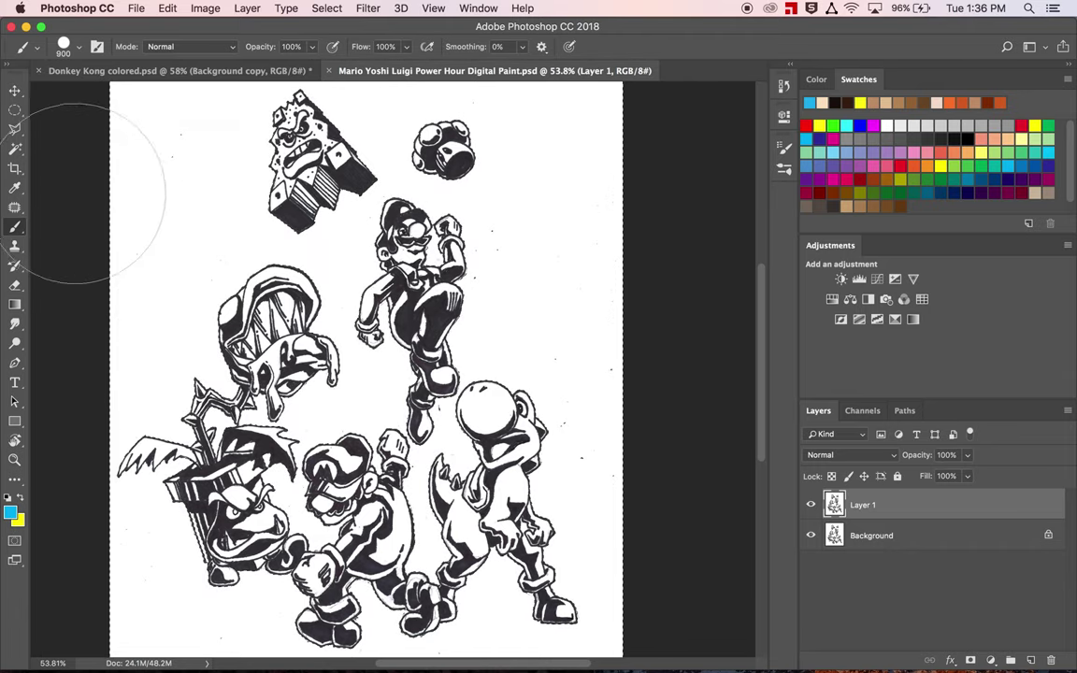
{"action": "key", "text": "bracketleft"}
{"action": "key", "text": "bracketleft"}
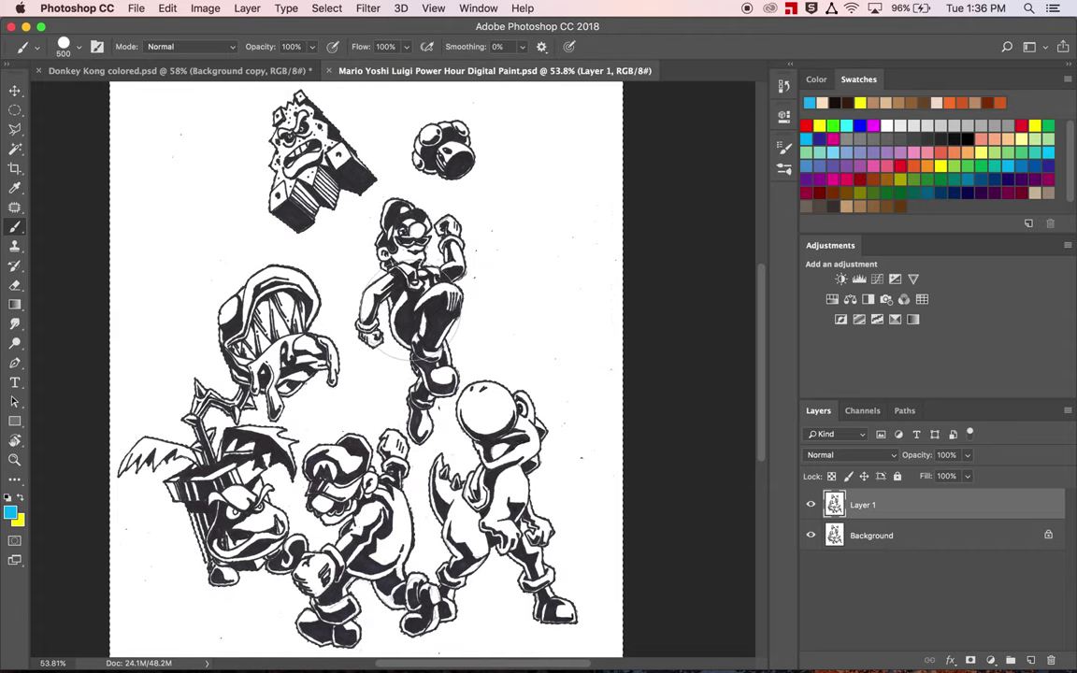
{"action": "left_click", "coordinate": [80, 47]}
{"action": "left_click", "coordinate": [78, 49]}
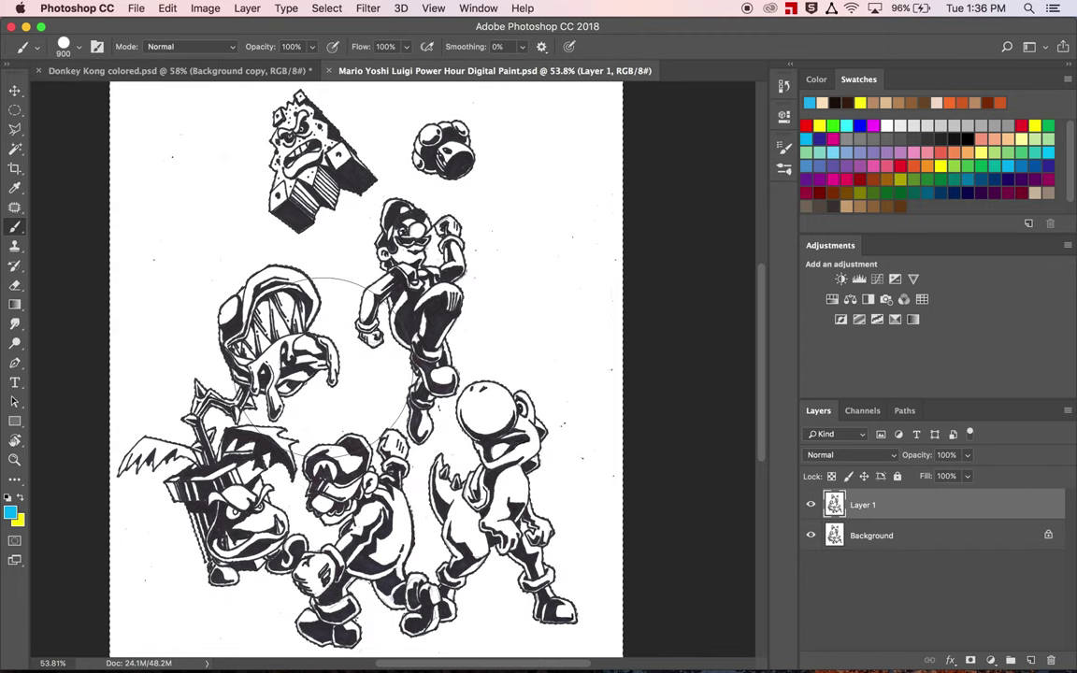
Paint the whole selected background around the characters blue, including the page's edges and corners.
{"action": "mouse_move", "coordinate": [443, 369]}
{"action": "left_mouse_down"}
{"action": "mouse_move", "coordinate": [474, 423]}
{"action": "mouse_move", "coordinate": [465, 507]}
{"action": "left_mouse_up"}
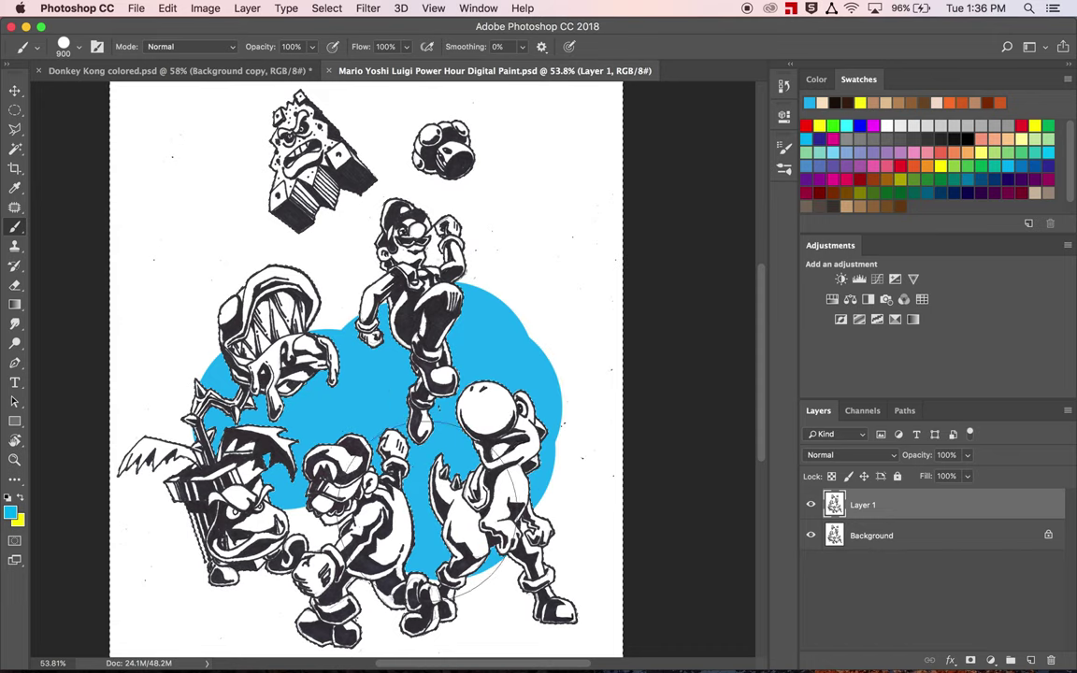
{"action": "mouse_move", "coordinate": [472, 558]}
{"action": "left_mouse_down"}
{"action": "mouse_move", "coordinate": [514, 540]}
{"action": "mouse_move", "coordinate": [537, 411]}
{"action": "mouse_move", "coordinate": [493, 283]}
{"action": "mouse_move", "coordinate": [433, 197]}
{"action": "mouse_move", "coordinate": [410, 194]}
{"action": "mouse_move", "coordinate": [244, 299]}
{"action": "mouse_move", "coordinate": [274, 180]}
{"action": "mouse_move", "coordinate": [568, 175]}
{"action": "mouse_move", "coordinate": [580, 503]}
{"action": "left_mouse_up"}
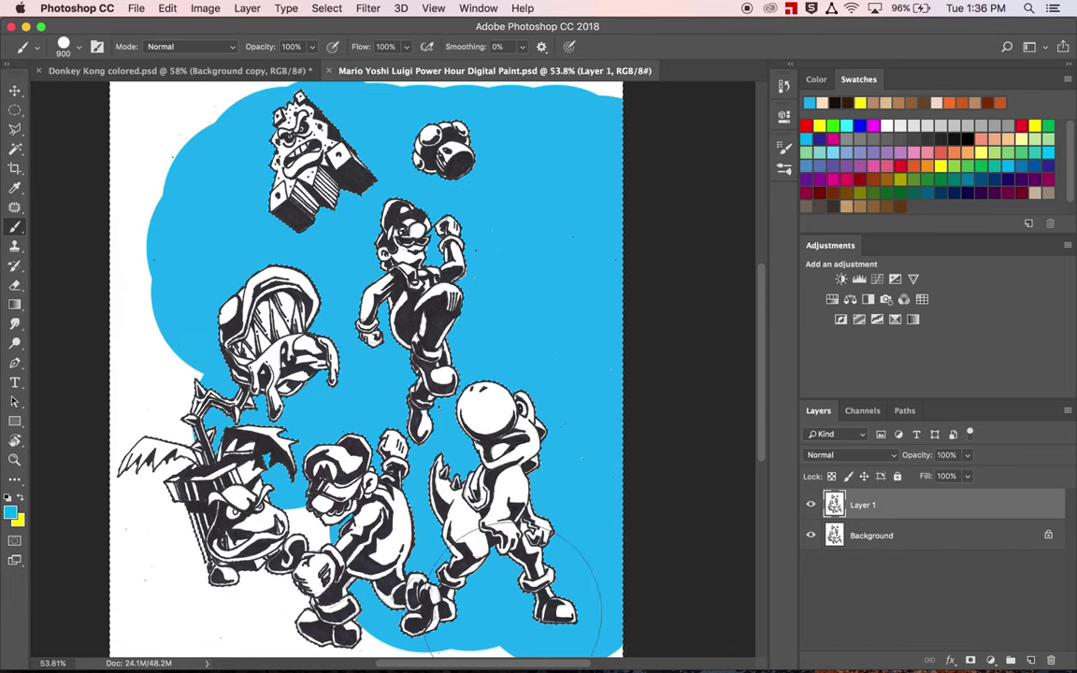
{"action": "mouse_move", "coordinate": [281, 561]}
{"action": "left_mouse_down"}
{"action": "mouse_move", "coordinate": [187, 533]}
{"action": "mouse_move", "coordinate": [177, 332]}
{"action": "mouse_move", "coordinate": [191, 194]}
{"action": "mouse_move", "coordinate": [154, 126]}
{"action": "left_mouse_up"}
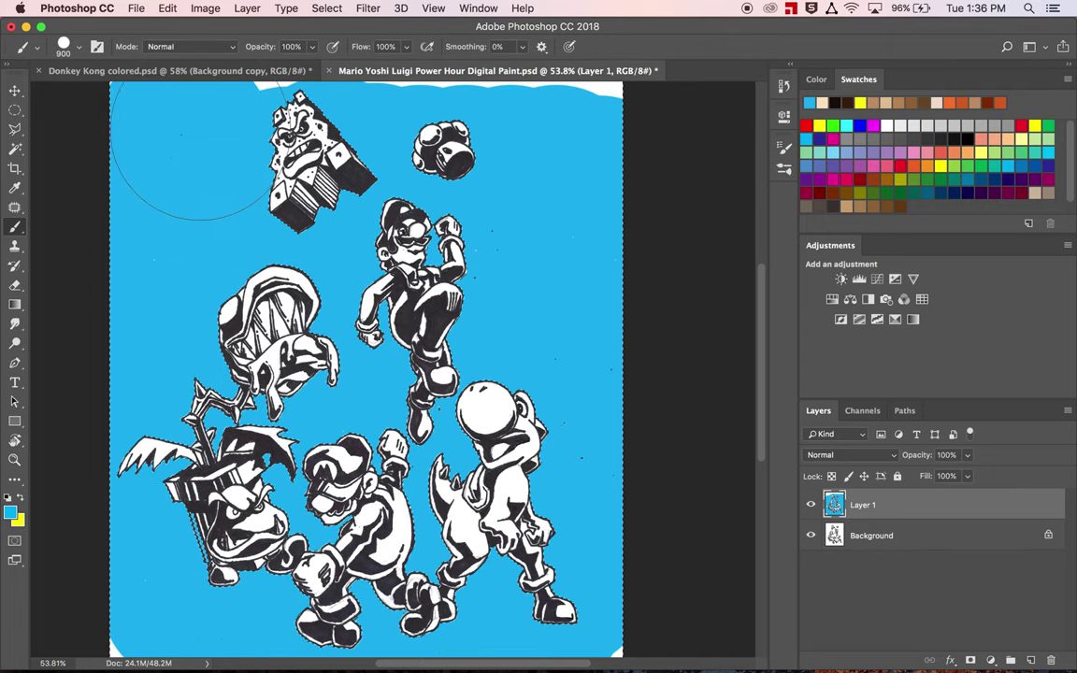
{"action": "scroll", "coordinate": [397, 406], "scroll_direction": "down", "scroll_amount": 3}
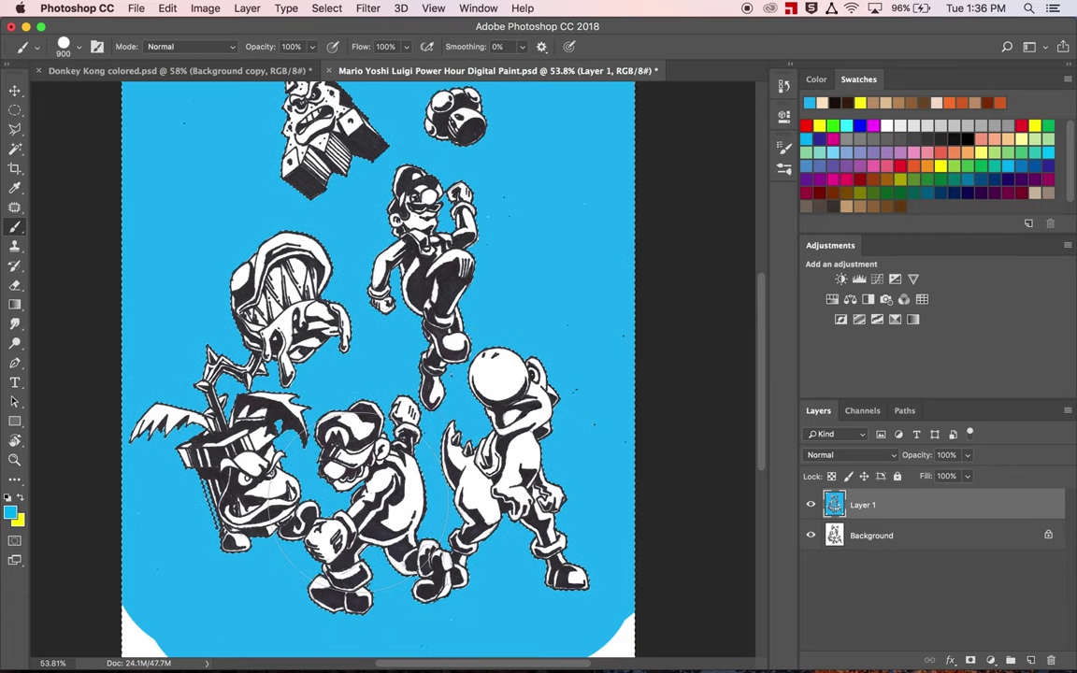
{"action": "left_click_drag", "start_coordinate": [240, 519], "coordinate": [150, 517]}
{"action": "left_click_drag", "start_coordinate": [533, 587], "coordinate": [645, 542]}
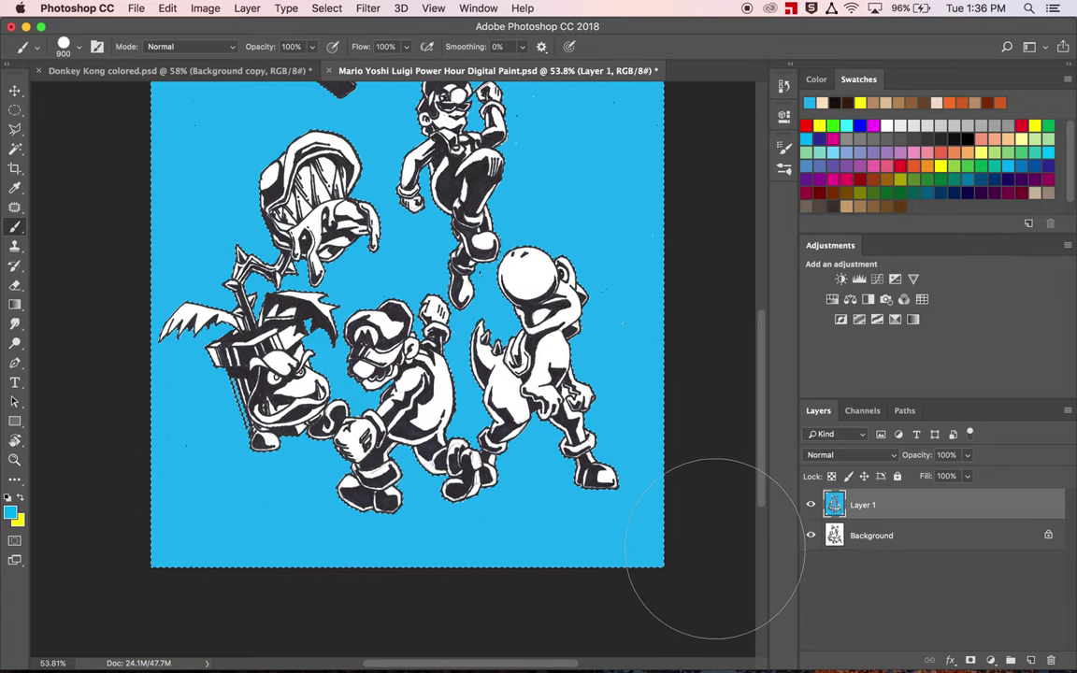
{"action": "scroll", "coordinate": [495, 318], "scroll_direction": "up", "scroll_amount": 3}
{"action": "scroll", "coordinate": [496, 314], "scroll_direction": "down", "scroll_amount": 3}
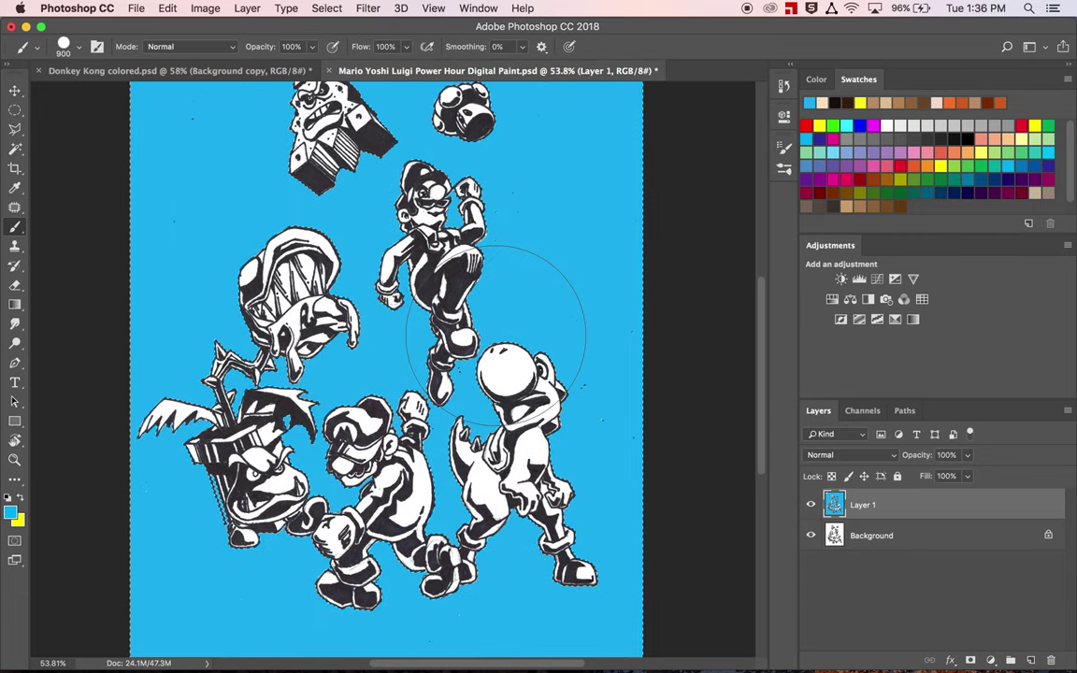
{"action": "mouse_move", "coordinate": [280, 159]}
{"action": "left_mouse_down"}
{"action": "mouse_move", "coordinate": [252, 108]}
{"action": "mouse_move", "coordinate": [109, 144]}
{"action": "left_mouse_up"}
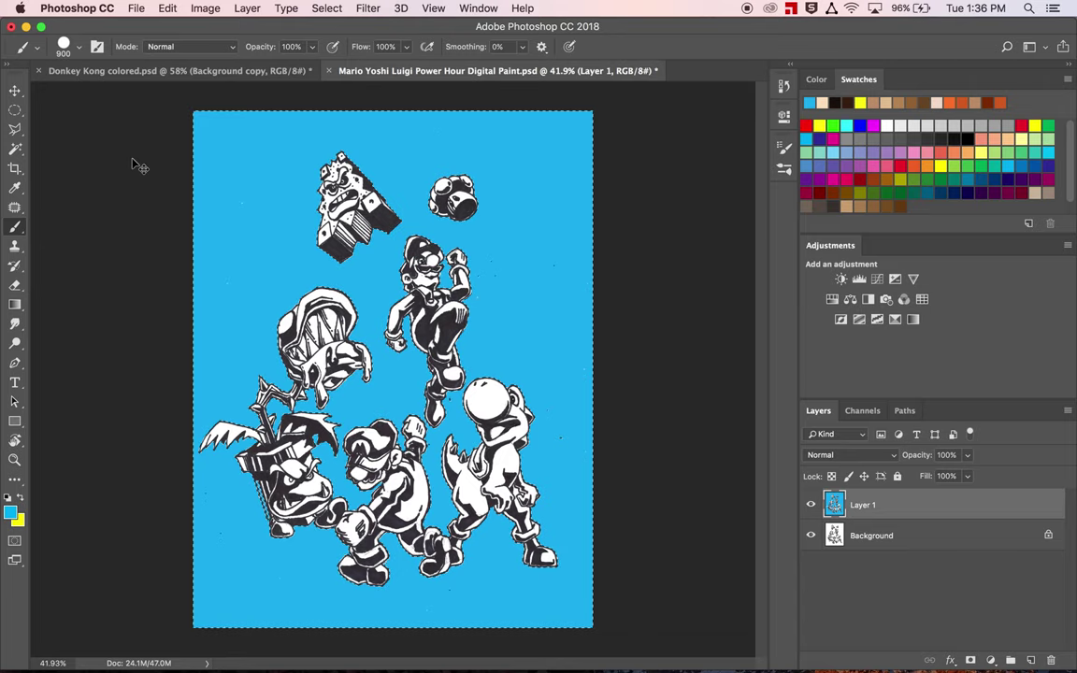
Undo all the blue background strokes and the background selection.
{"action": "key", "text": "super+z"}
{"action": "key", "text": "super+alt+z"}
{"action": "key", "text": "super+alt+z"}
{"action": "key", "text": "super+alt+z"}
{"action": "key", "text": "super+alt+z"}
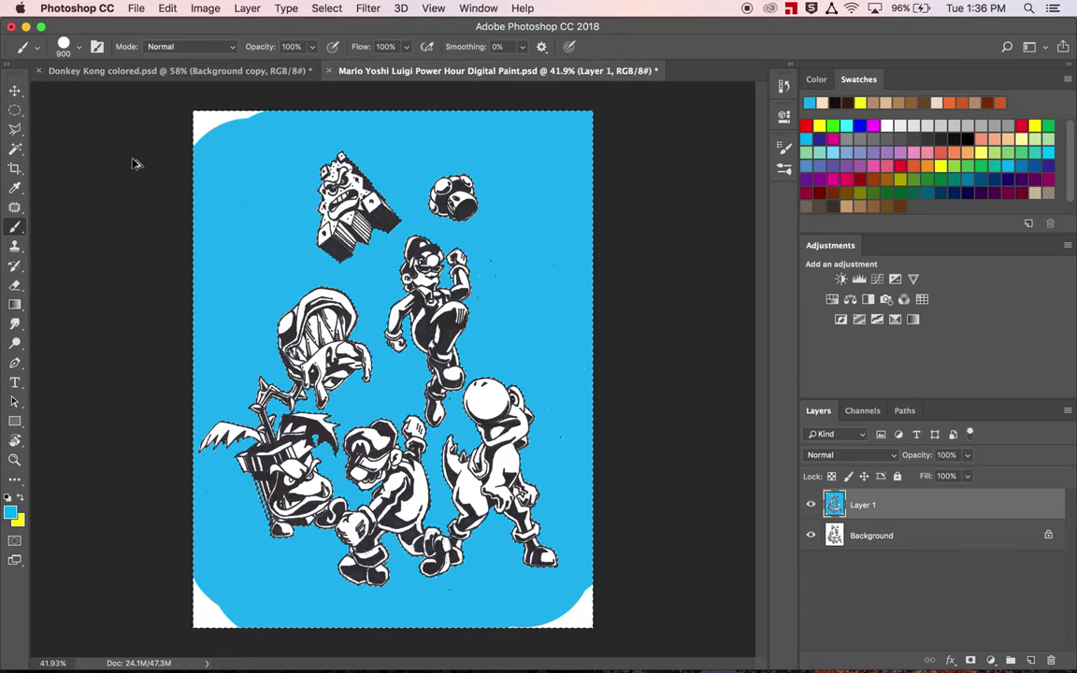
{"action": "key", "text": "super+alt+z"}
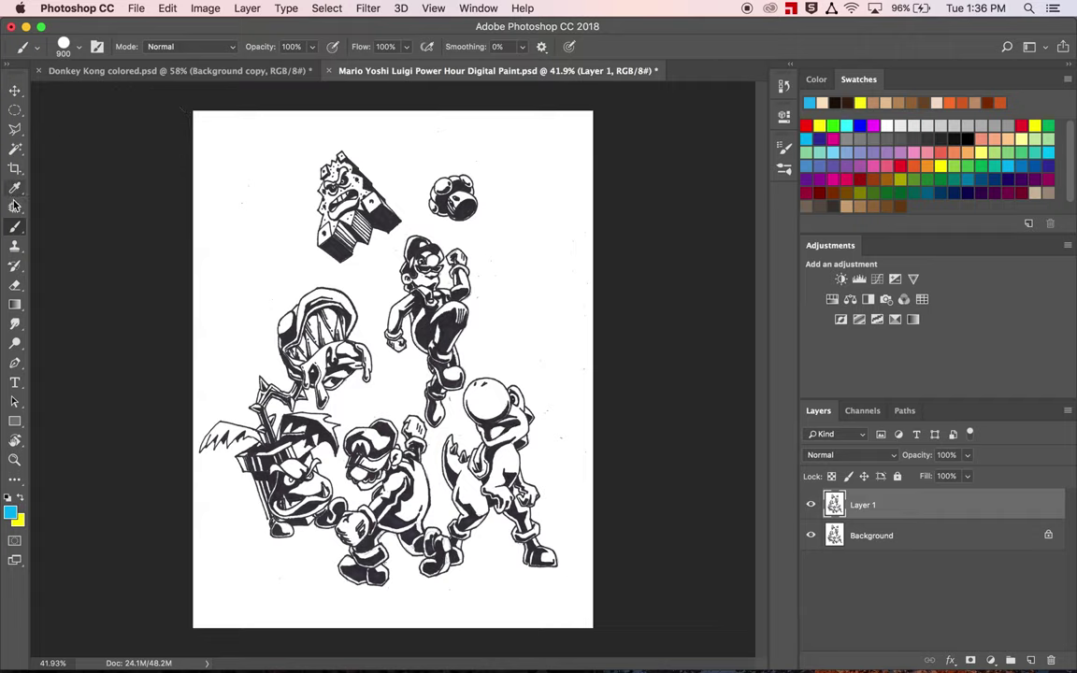
Select the characters by inverting a Magic Wand selection of the white background, and add a new layer above Layer 1.
{"action": "left_click", "coordinate": [15, 149]}
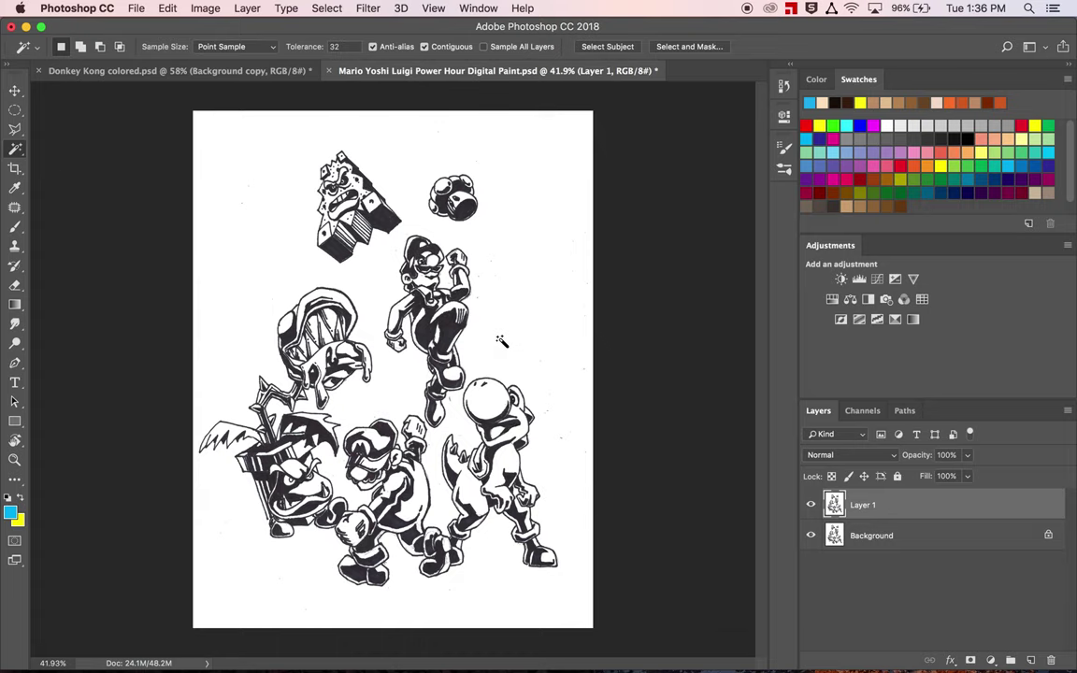
{"action": "scroll", "coordinate": [505, 332], "scroll_direction": "up", "scroll_amount": 3}
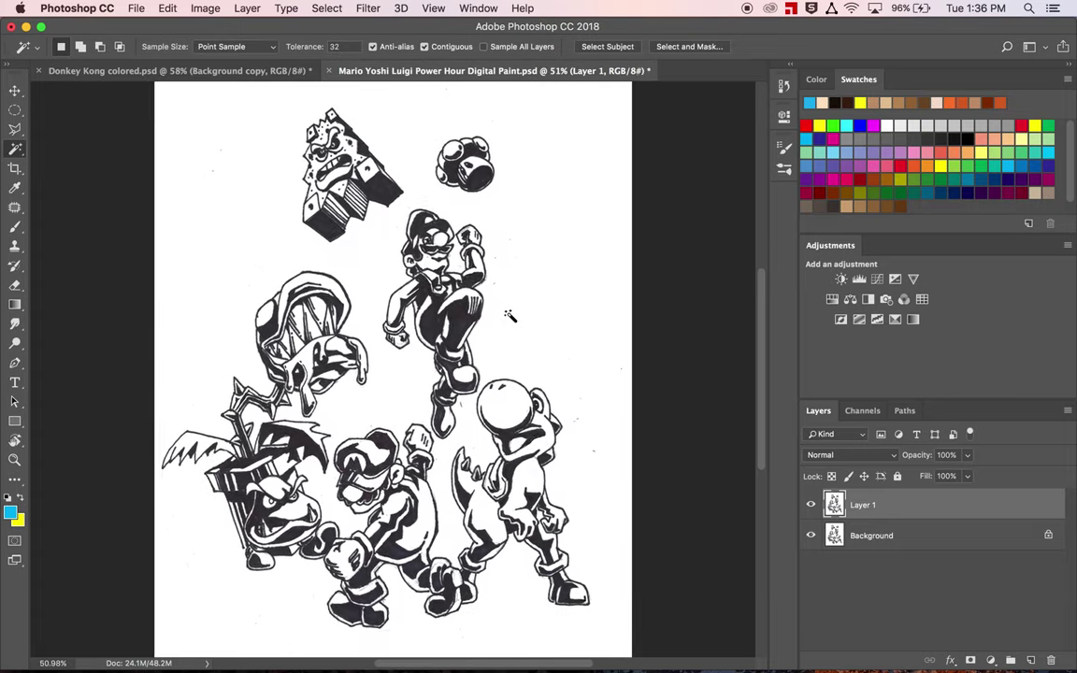
{"action": "scroll", "coordinate": [510, 316], "scroll_direction": "down", "scroll_amount": 1}
{"action": "left_click", "coordinate": [512, 323]}
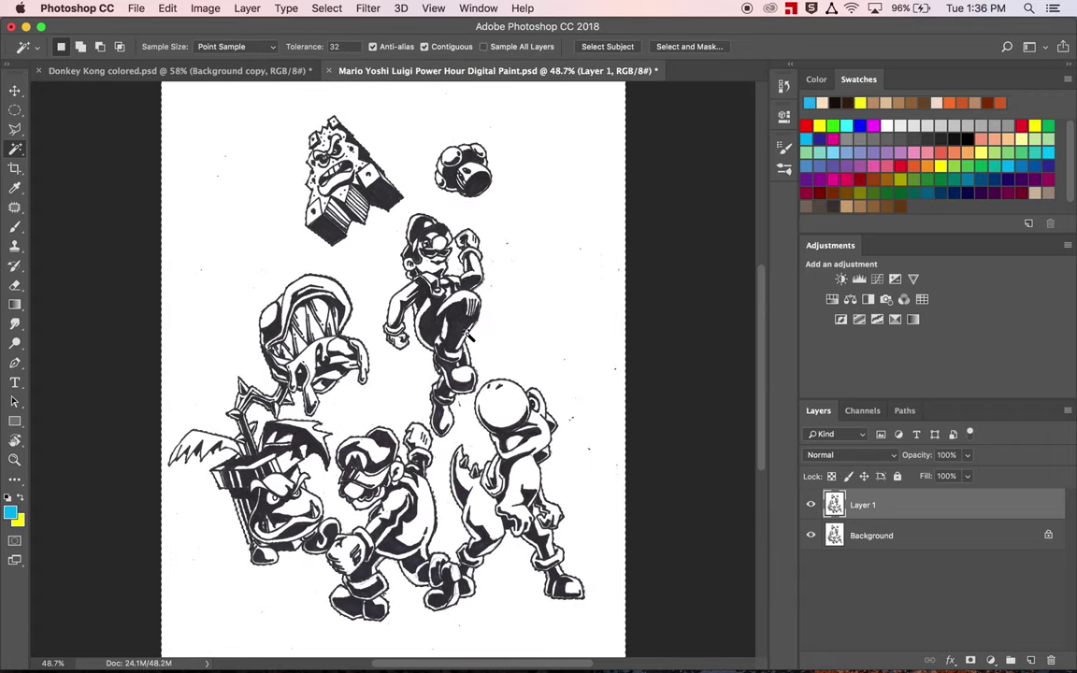
{"action": "right_click", "coordinate": [529, 325]}
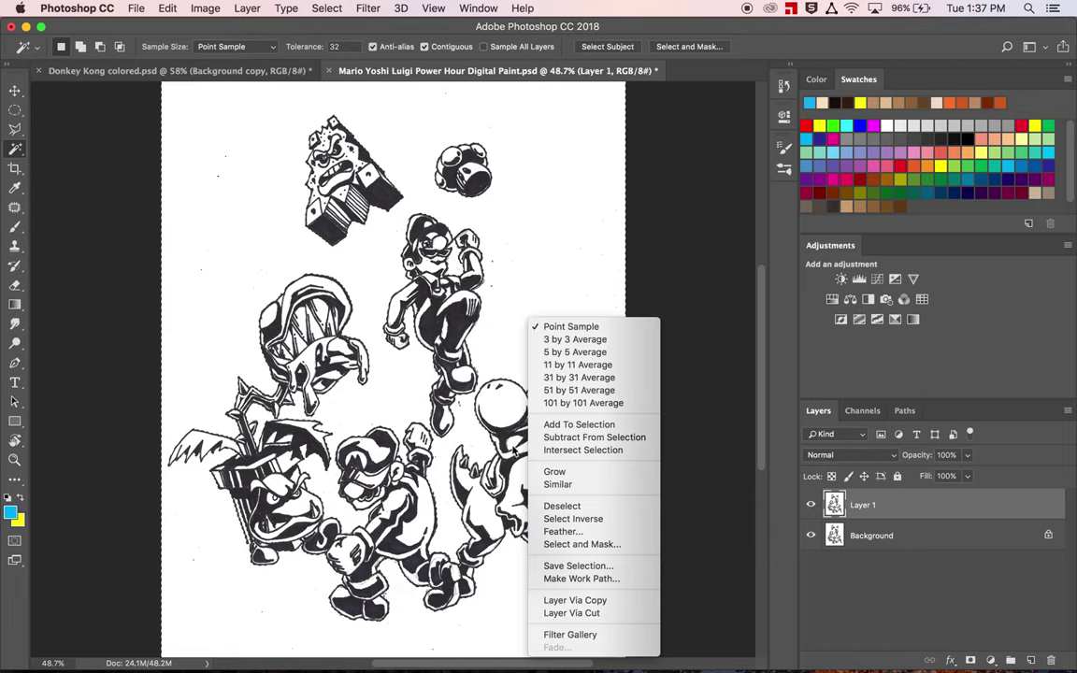
{"action": "left_click", "coordinate": [573, 521]}
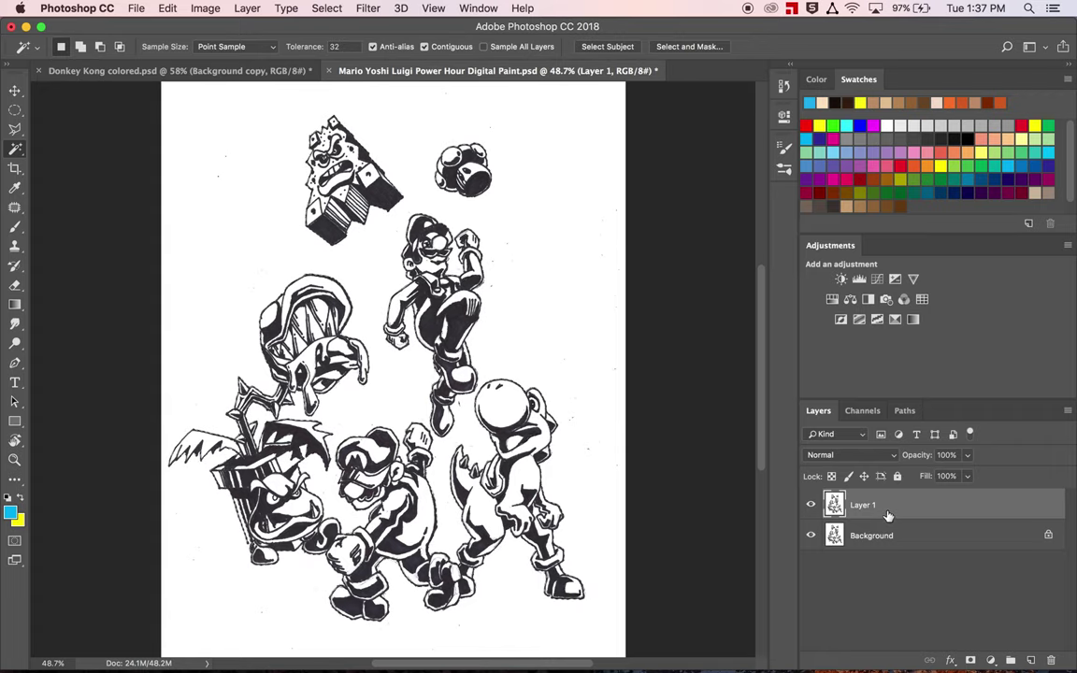
{"action": "left_click", "coordinate": [1030, 662]}
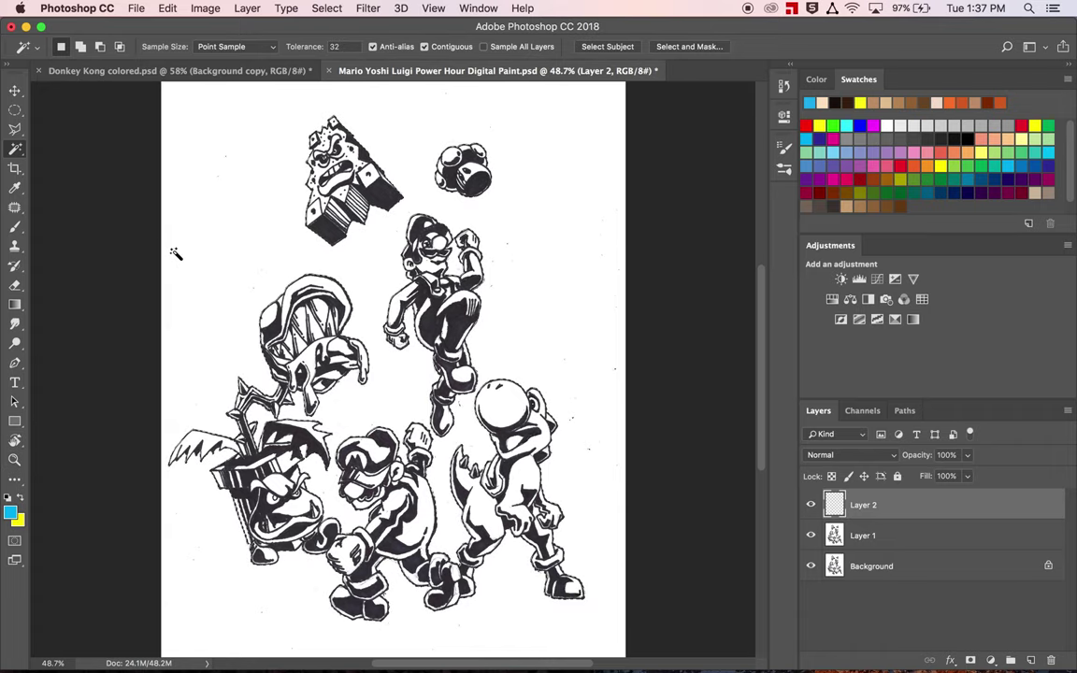
Paint all the selected characters solid blue on Layer 2 with the Brush tool.
{"action": "key", "text": "b"}
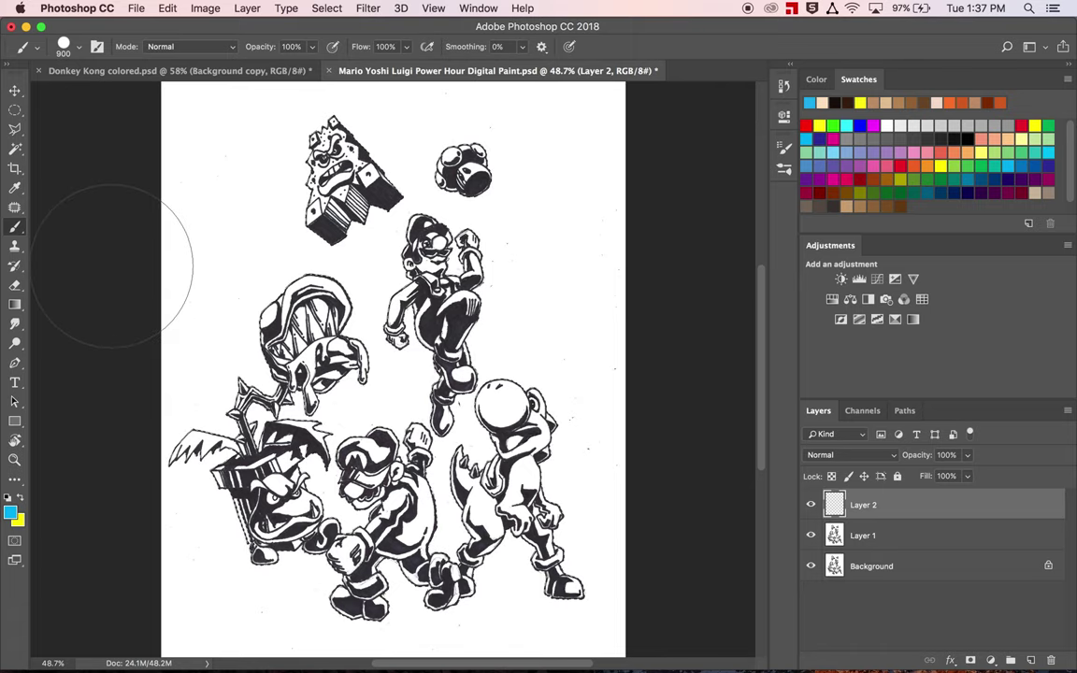
{"action": "left_click", "coordinate": [17, 230]}
{"action": "left_click", "coordinate": [17, 230]}
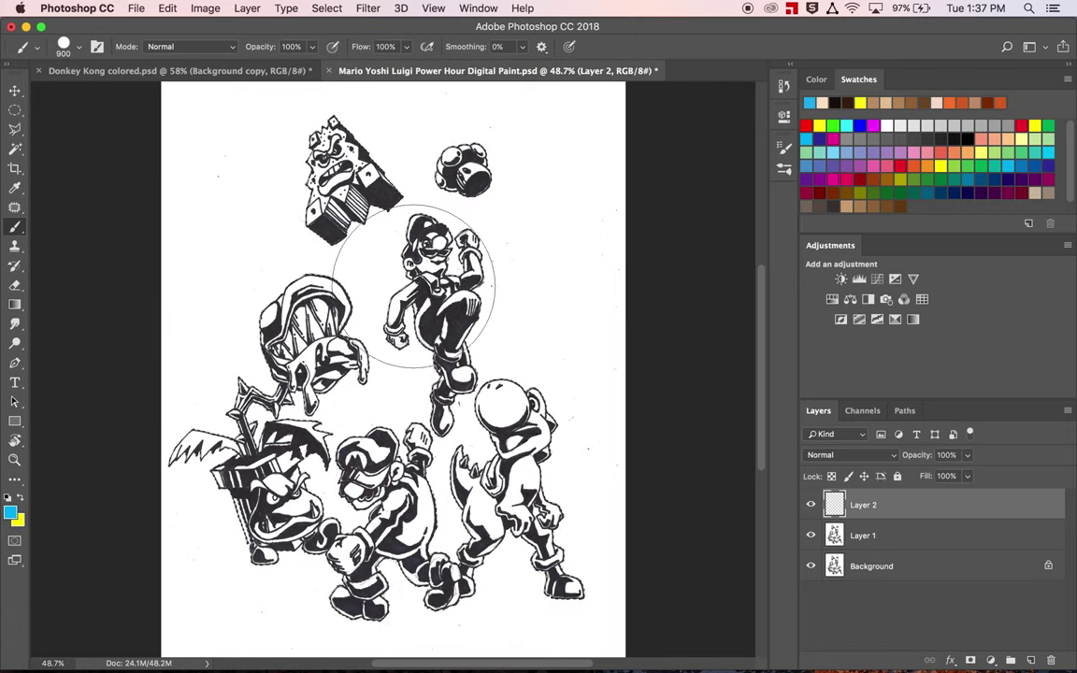
{"action": "mouse_move", "coordinate": [419, 276]}
{"action": "left_mouse_down"}
{"action": "mouse_move", "coordinate": [453, 279]}
{"action": "mouse_move", "coordinate": [445, 404]}
{"action": "mouse_move", "coordinate": [546, 491]}
{"action": "mouse_move", "coordinate": [540, 484]}
{"action": "mouse_move", "coordinate": [551, 588]}
{"action": "mouse_move", "coordinate": [411, 550]}
{"action": "left_mouse_up"}
{"action": "mouse_move", "coordinate": [383, 439]}
{"action": "left_mouse_down"}
{"action": "mouse_move", "coordinate": [252, 505]}
{"action": "mouse_move", "coordinate": [223, 413]}
{"action": "mouse_move", "coordinate": [340, 306]}
{"action": "mouse_move", "coordinate": [339, 186]}
{"action": "mouse_move", "coordinate": [363, 148]}
{"action": "mouse_move", "coordinate": [468, 168]}
{"action": "left_mouse_up"}
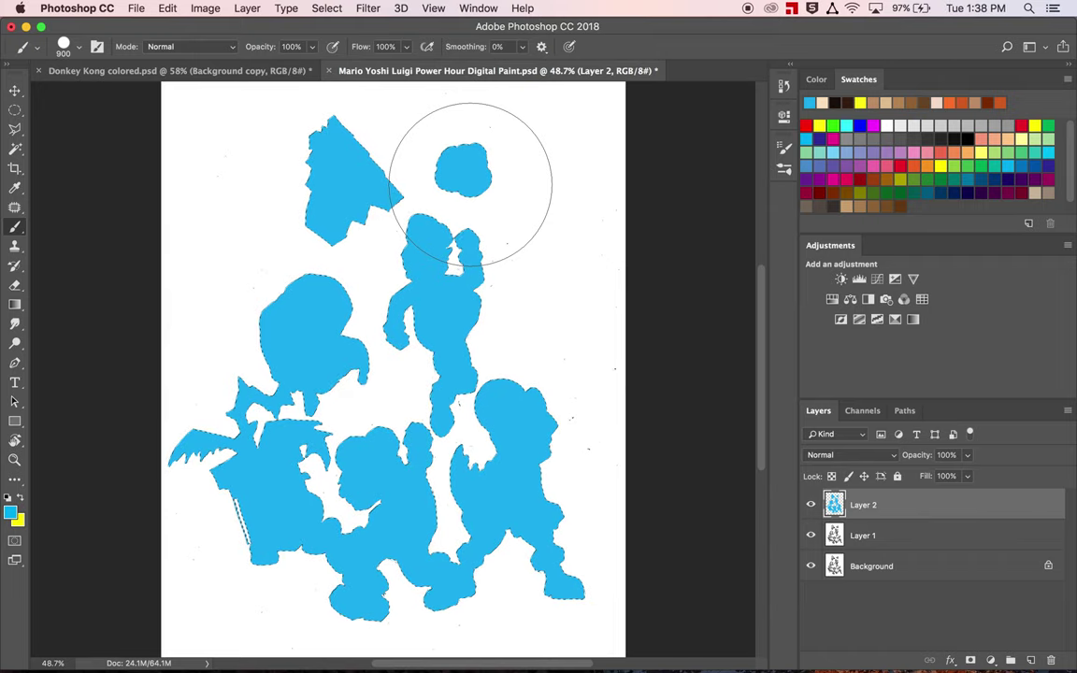
Toggle the visibility of Layer 2 to compare the blue paint with the ink drawing underneath.
{"action": "left_click", "coordinate": [812, 508]}
{"action": "left_click", "coordinate": [812, 507]}
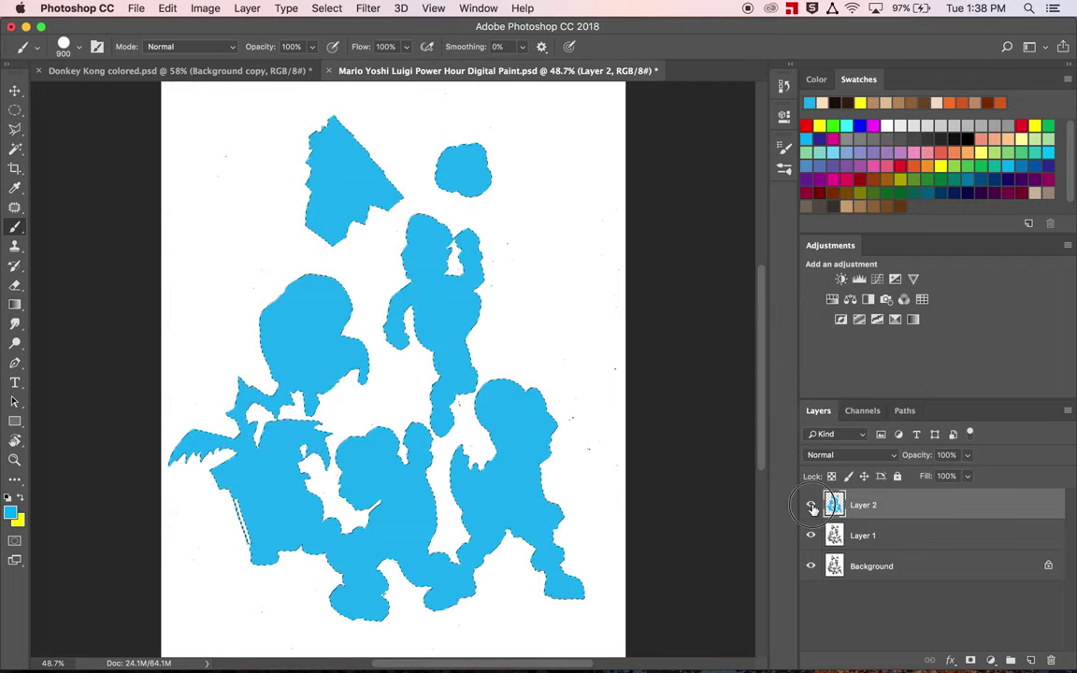
{"action": "left_click", "coordinate": [812, 508]}
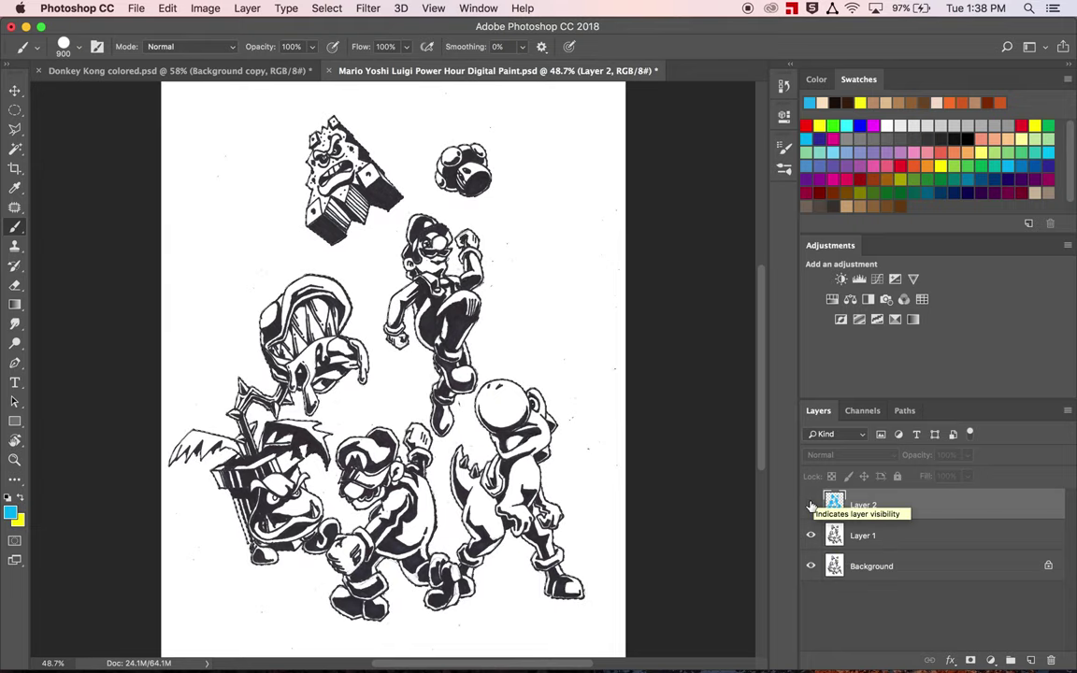
{"action": "left_click", "coordinate": [811, 507]}
{"action": "left_click", "coordinate": [811, 506]}
{"action": "left_click", "coordinate": [811, 506]}
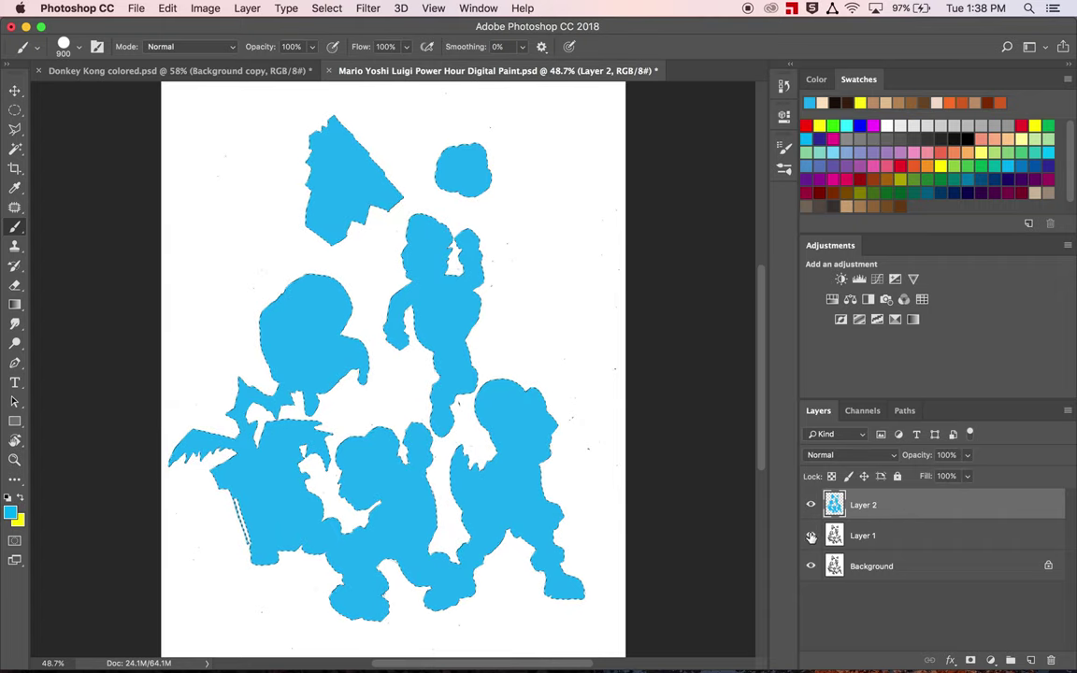
Set Layer 2's blending mode to Darken and inspect the blue against the ink lines up close.
{"action": "left_click", "coordinate": [890, 457]}
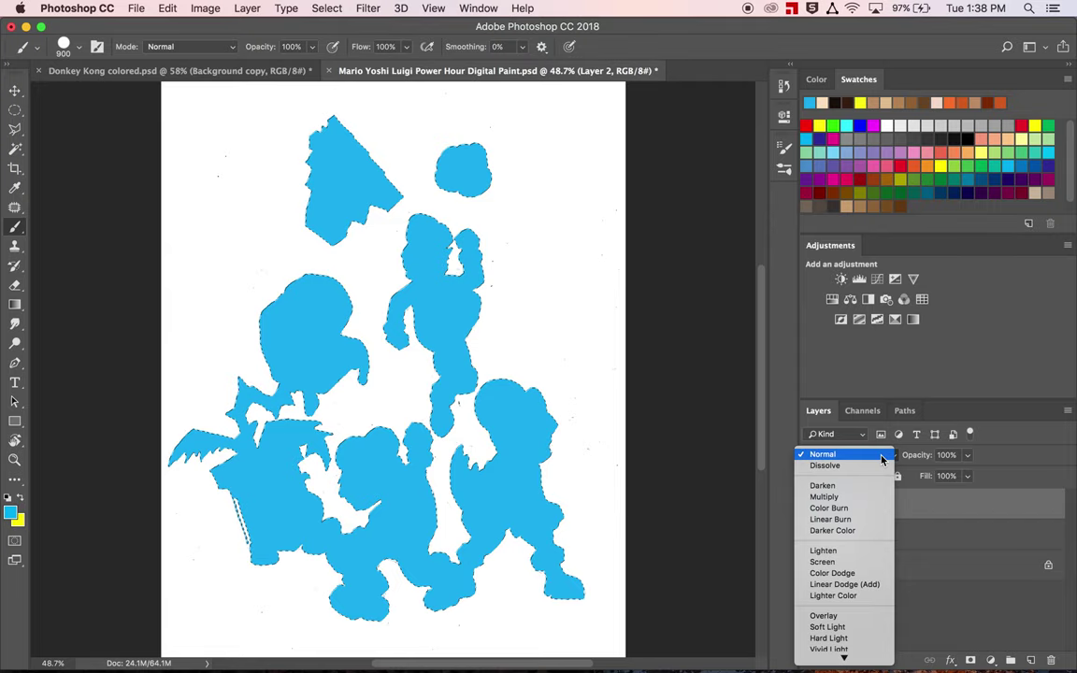
{"action": "left_click", "coordinate": [857, 486]}
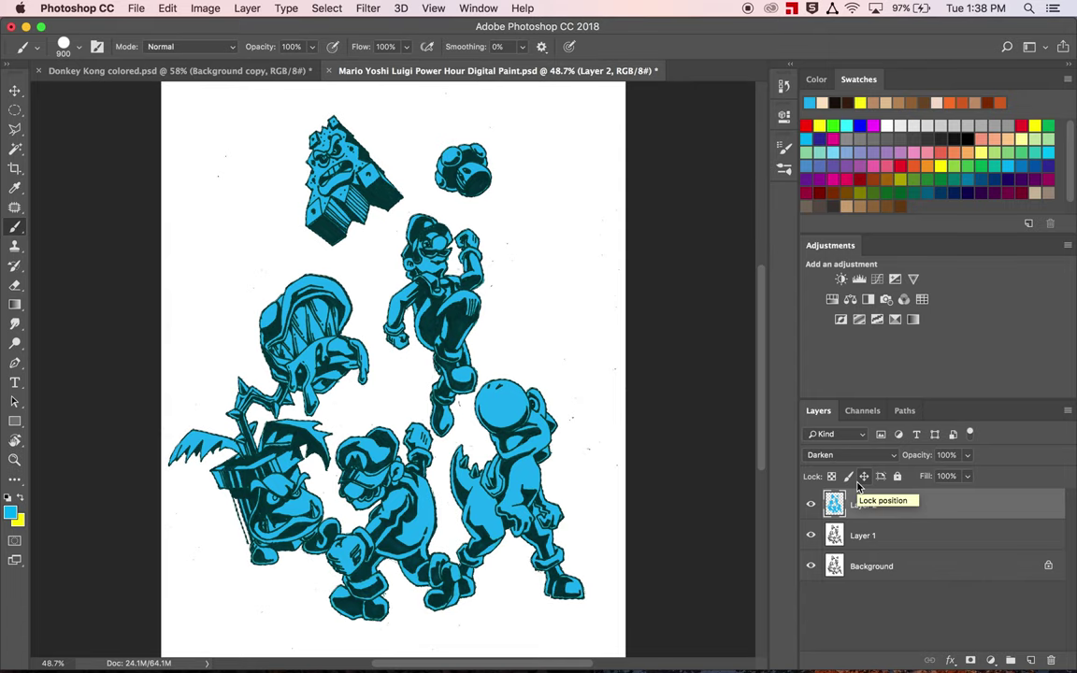
{"action": "left_click", "coordinate": [852, 455]}
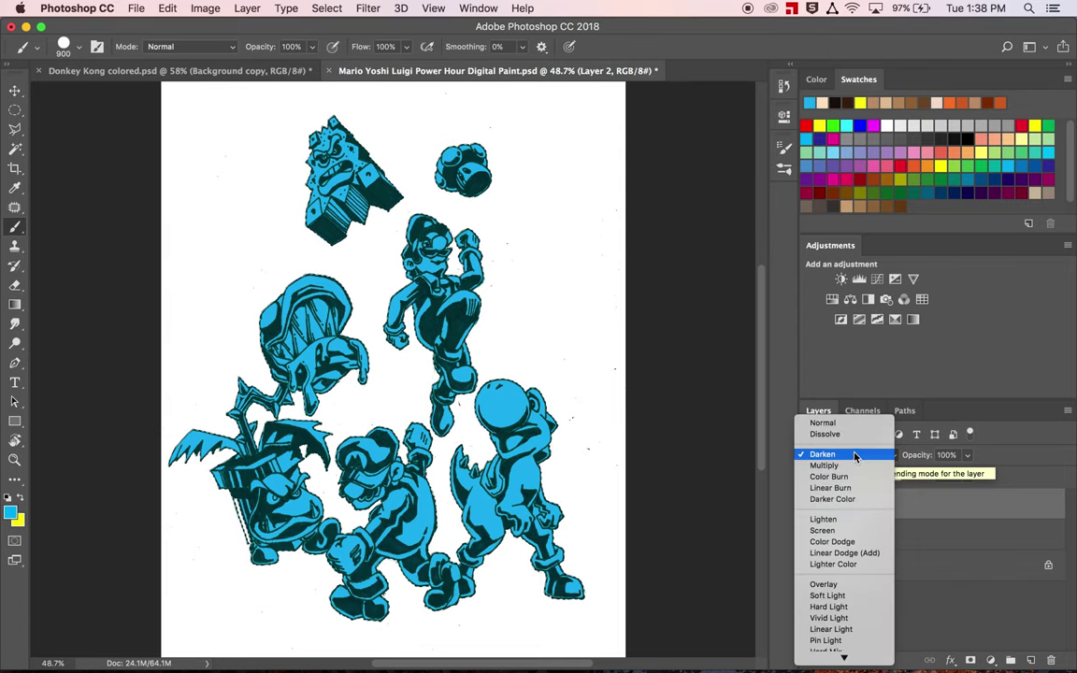
{"action": "left_click", "coordinate": [853, 456]}
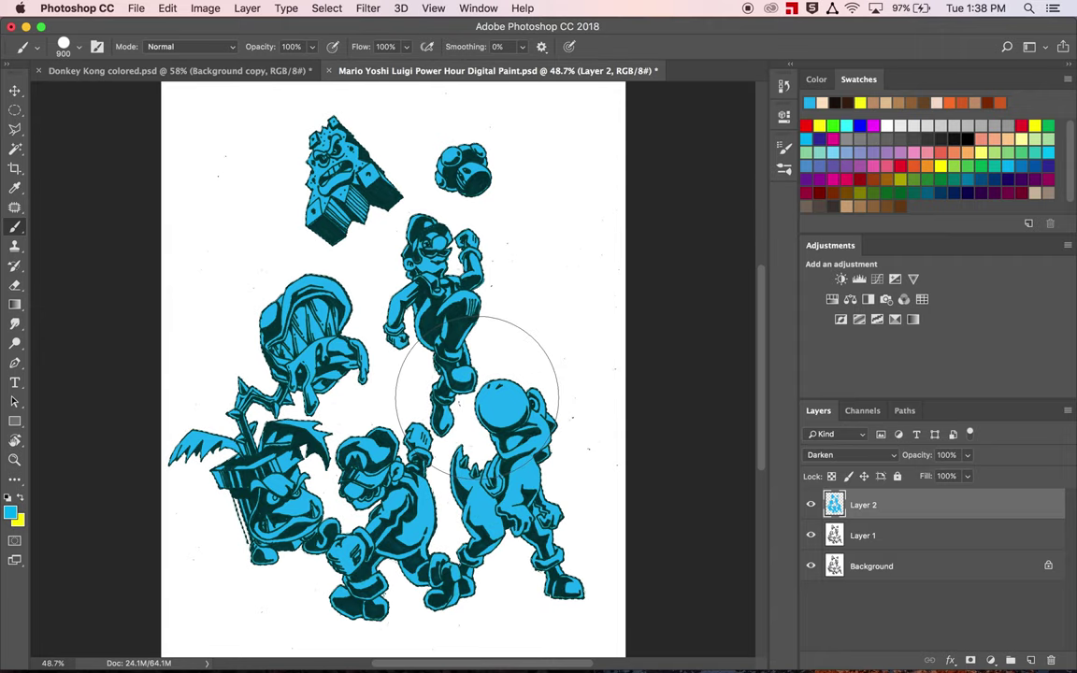
{"action": "scroll", "coordinate": [477, 396], "scroll_direction": "up", "scroll_amount": 6}
{"action": "scroll", "coordinate": [476, 396], "scroll_direction": "down", "scroll_amount": 4}
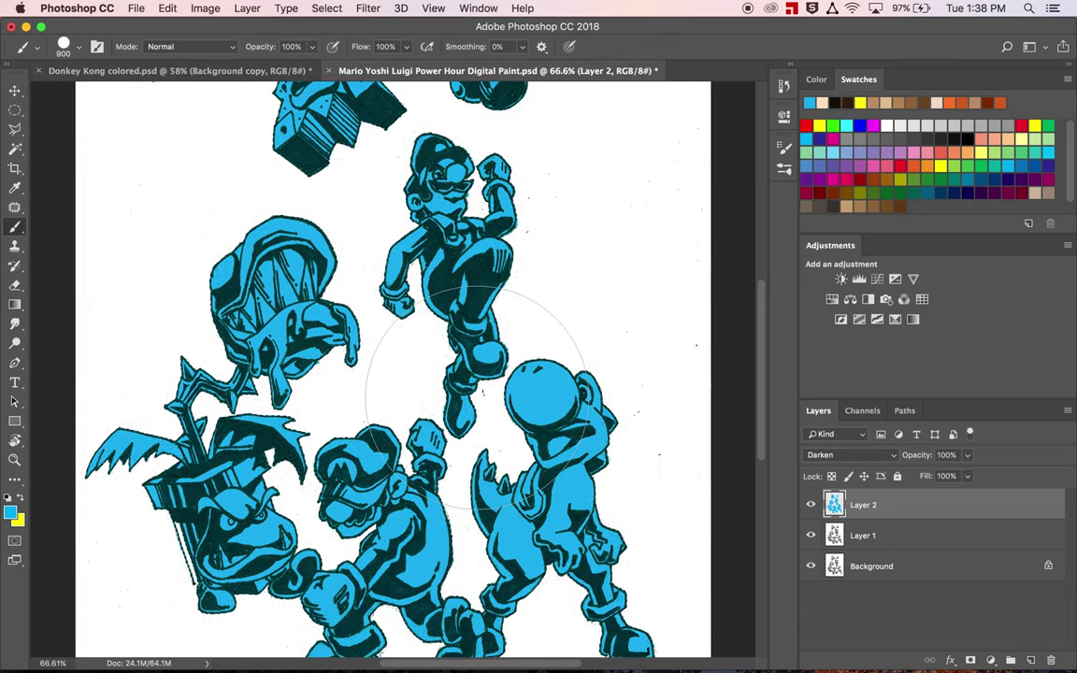
{"action": "scroll", "coordinate": [477, 397], "scroll_direction": "down", "scroll_amount": 3}
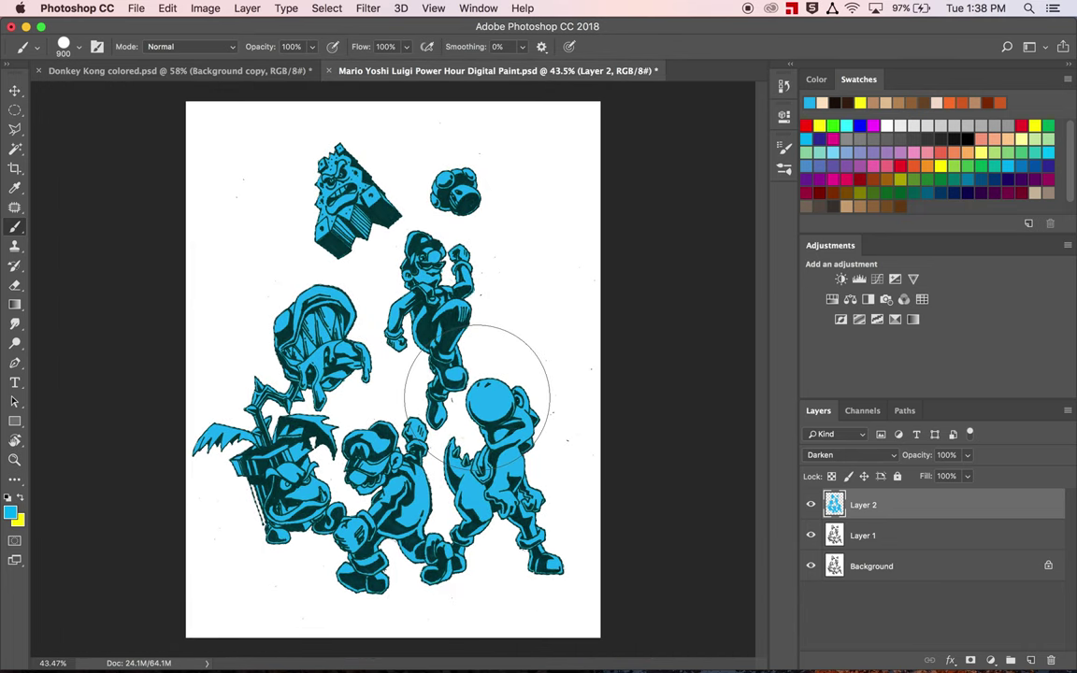
Try the Multiply, Color Burn, Linear Burn and Darker Color blending modes on Layer 2.
{"action": "left_click", "coordinate": [822, 454]}
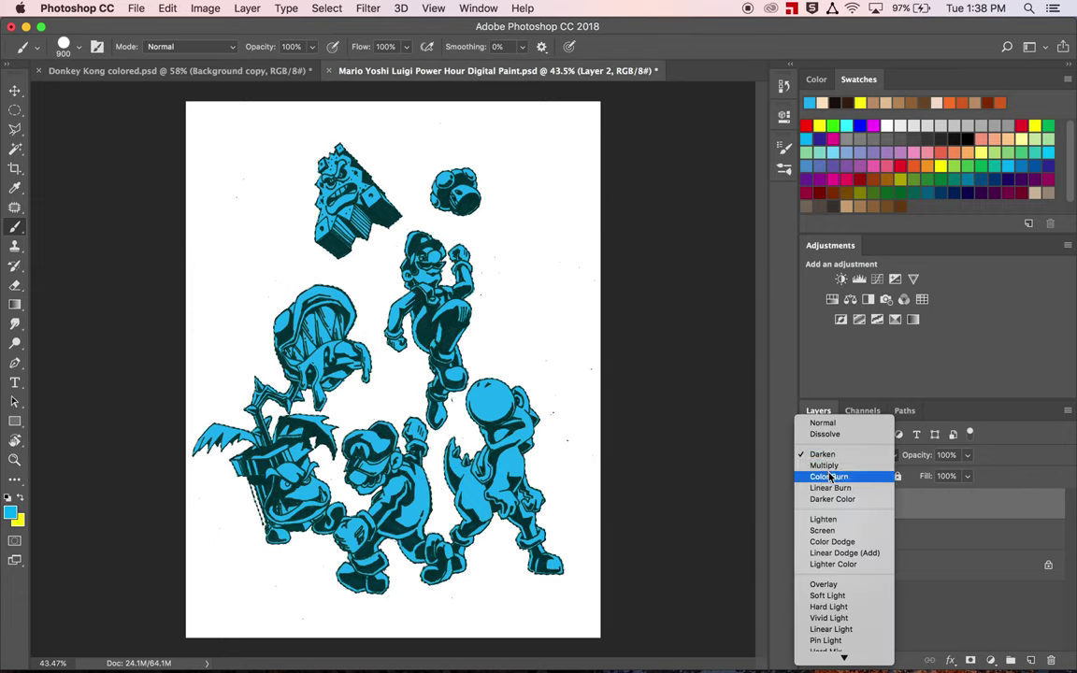
{"action": "left_click", "coordinate": [824, 464]}
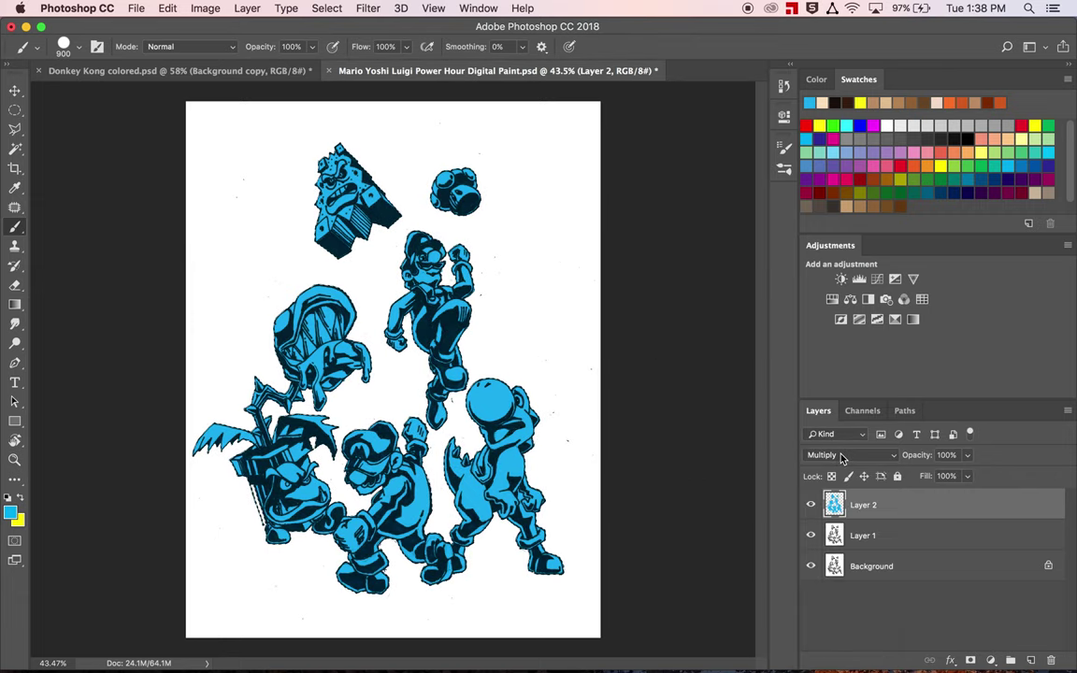
{"action": "left_click", "coordinate": [841, 457]}
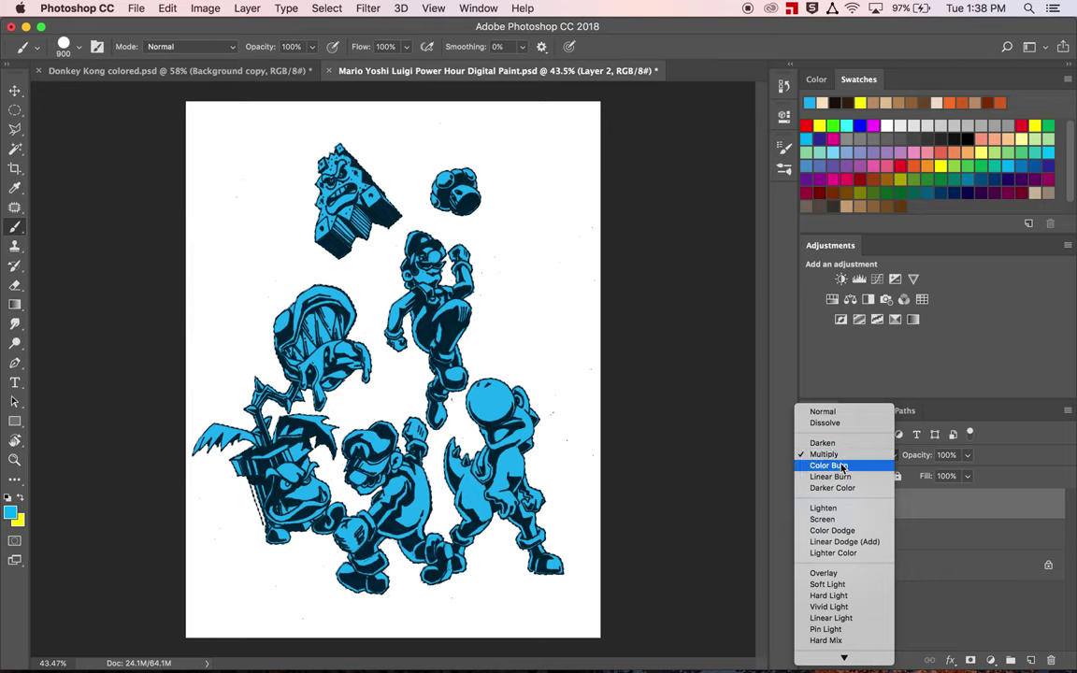
{"action": "left_click", "coordinate": [841, 465]}
{"action": "left_click", "coordinate": [841, 456]}
{"action": "left_click", "coordinate": [841, 465]}
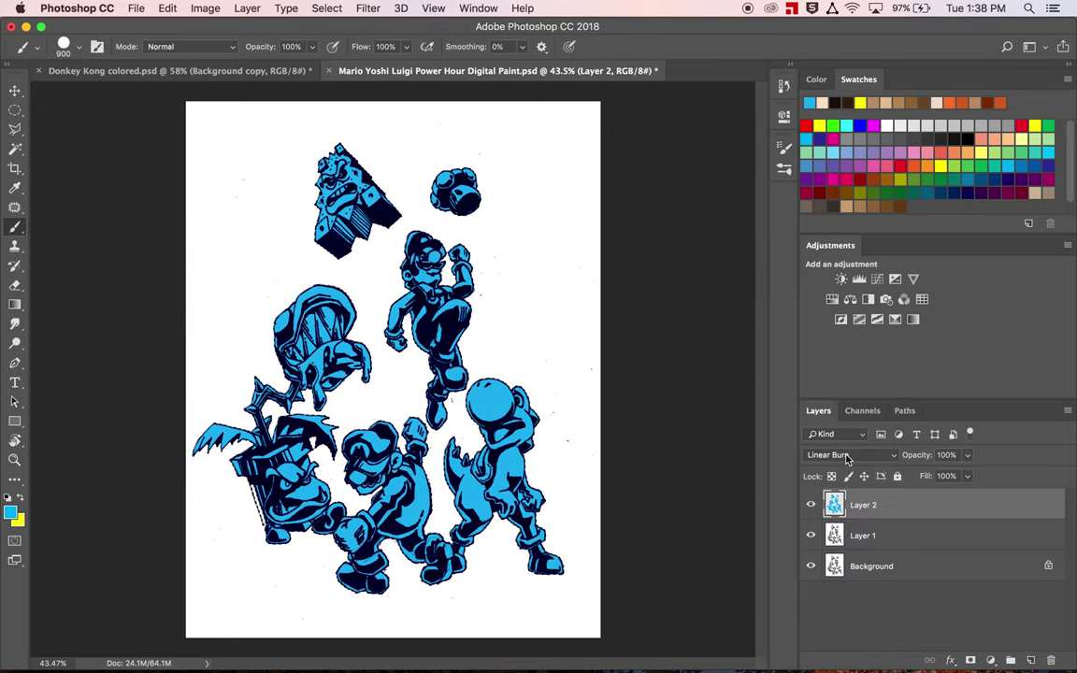
{"action": "left_click", "coordinate": [846, 456]}
{"action": "left_click", "coordinate": [846, 467]}
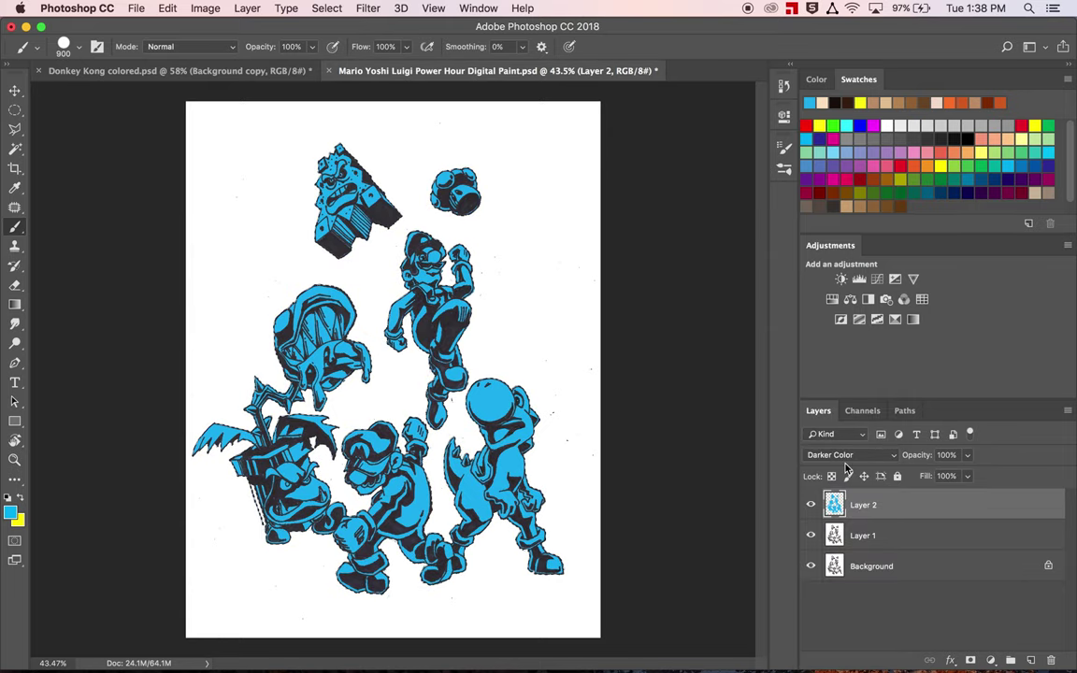
Try the Lighten and Screen blending modes on Layer 2, briefly dropping and restoring the character selection.
{"action": "left_click", "coordinate": [846, 456]}
{"action": "left_click", "coordinate": [848, 475]}
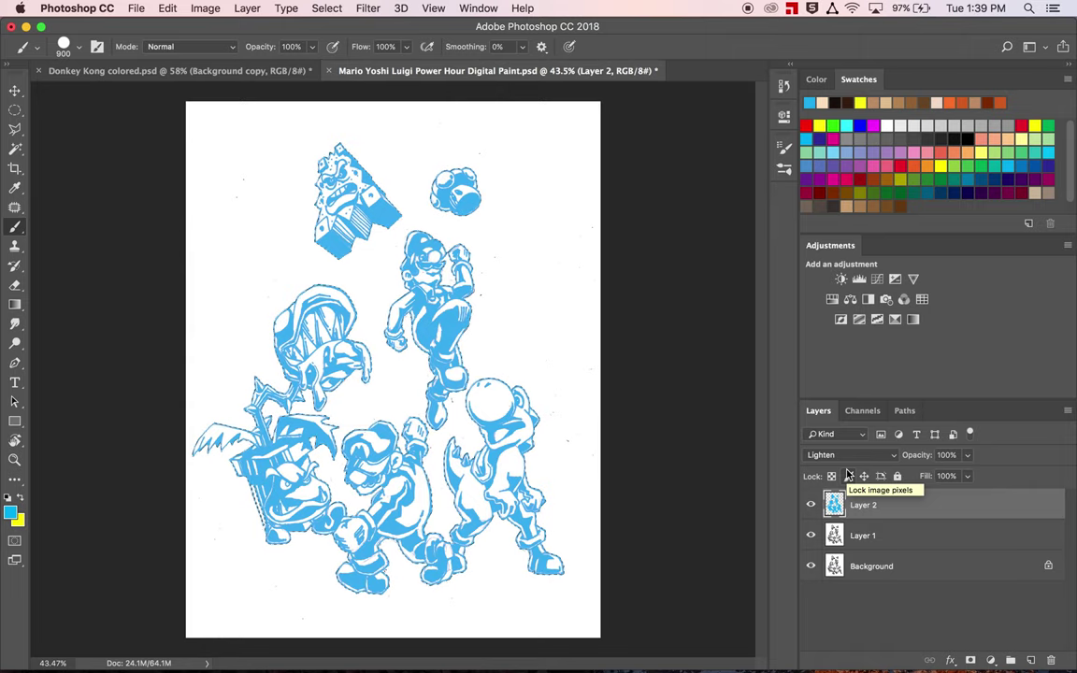
{"action": "key", "text": "super+d"}
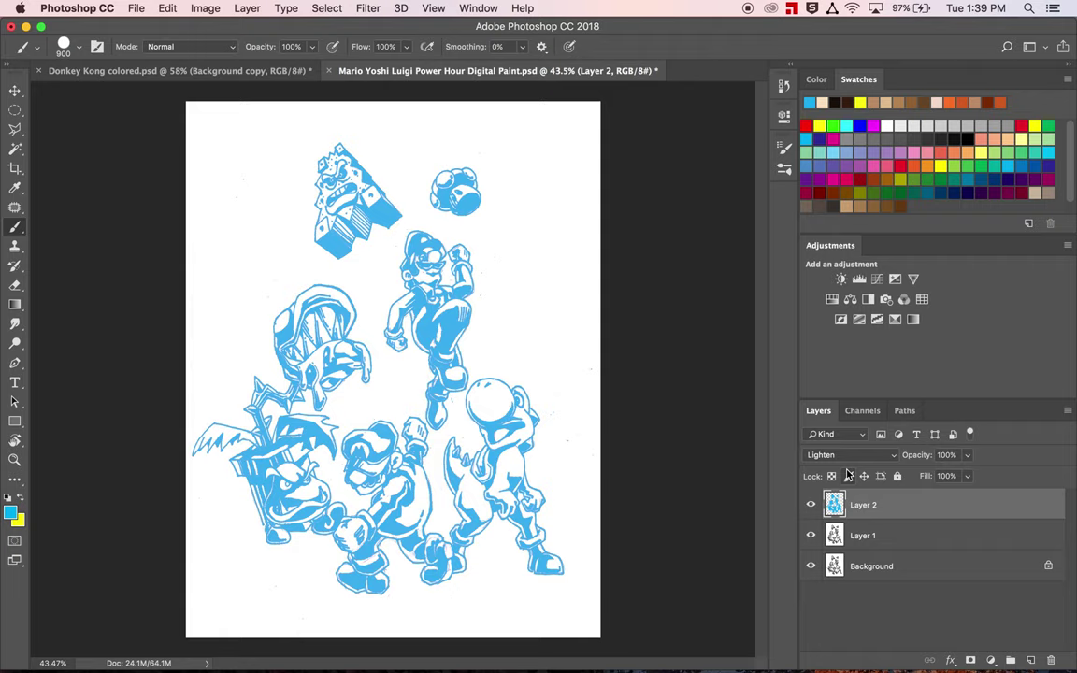
{"action": "key", "text": "super+shift+d"}
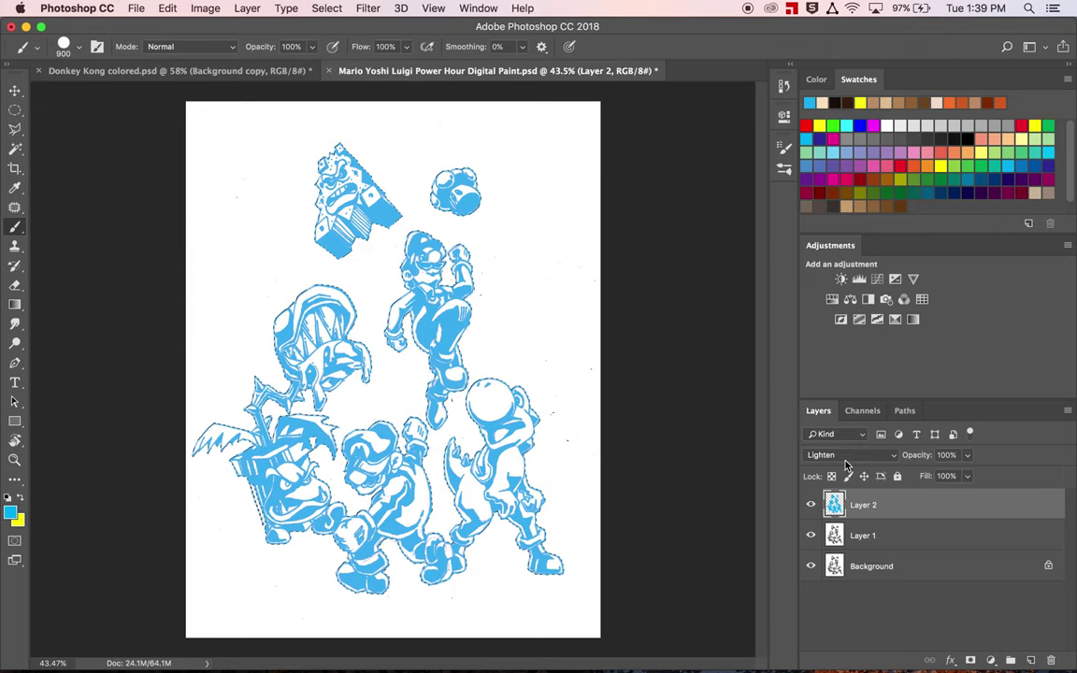
{"action": "left_click", "coordinate": [846, 457]}
{"action": "left_click", "coordinate": [846, 465]}
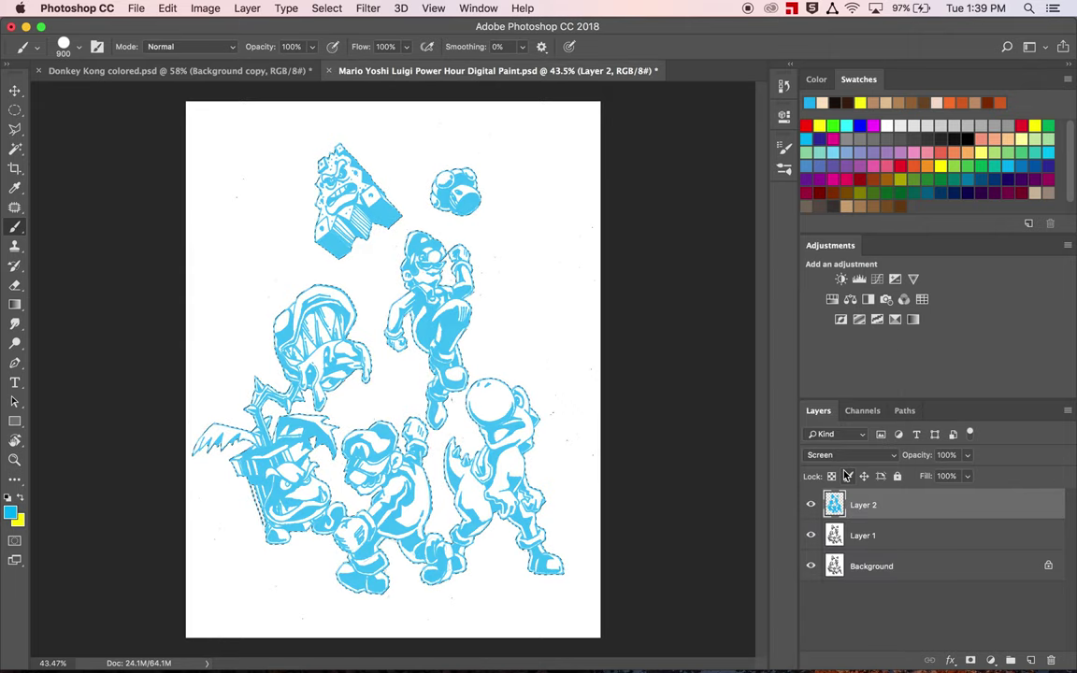
Try the Overlay, Soft Light and Hard Light blending modes on Layer 2.
{"action": "left_click", "coordinate": [846, 455]}
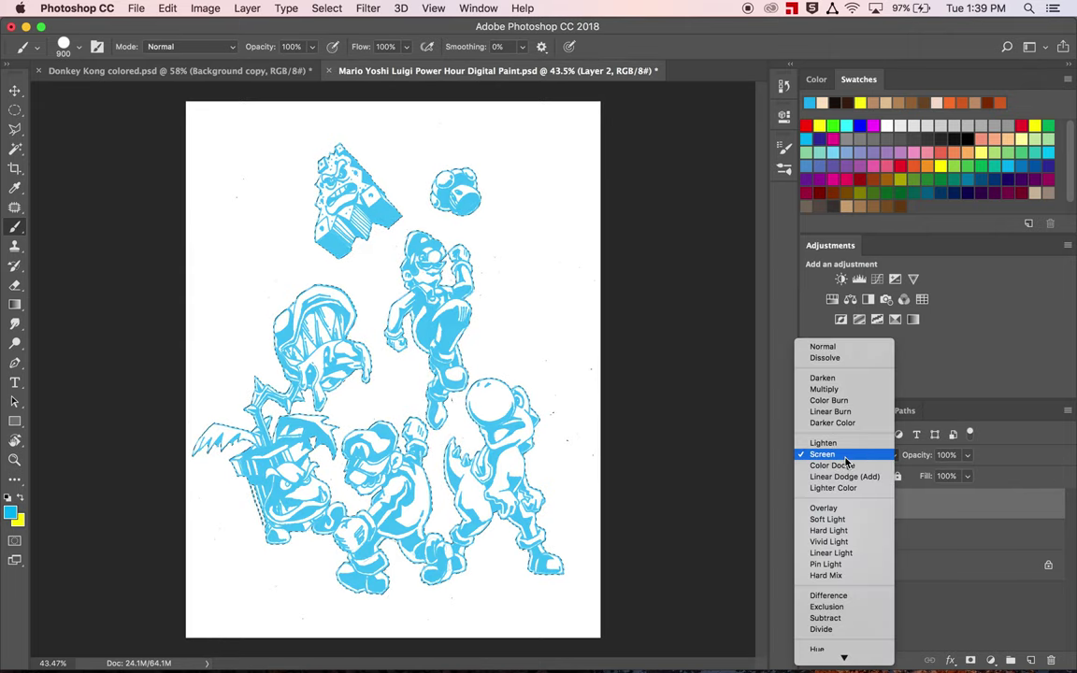
{"action": "left_click", "coordinate": [826, 508]}
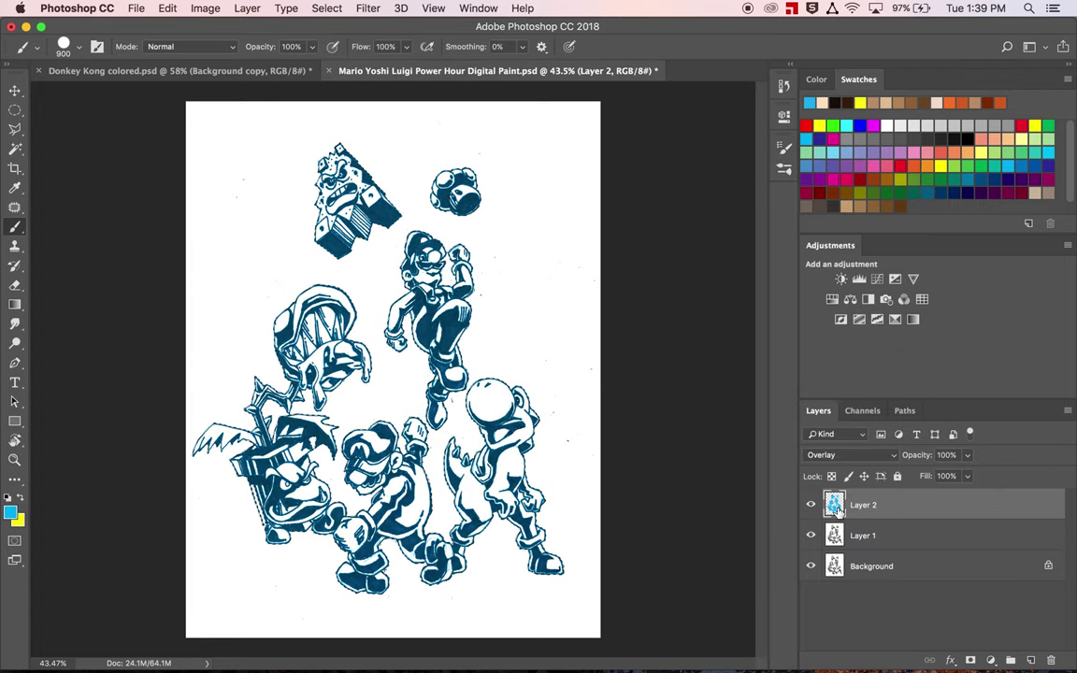
{"action": "left_click", "coordinate": [847, 455]}
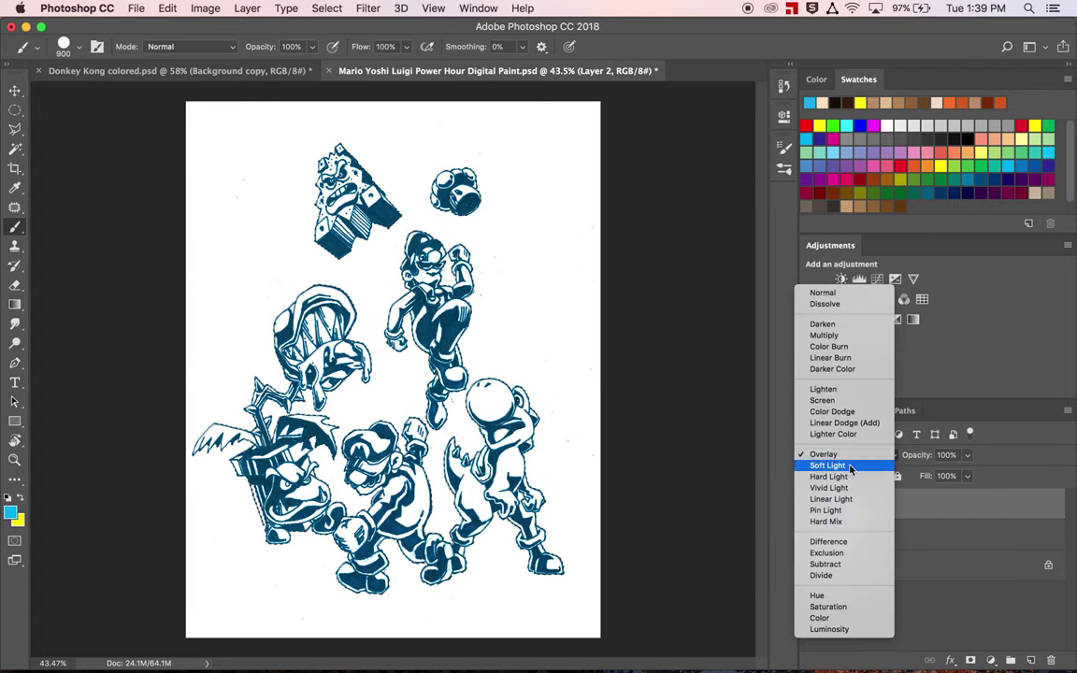
{"action": "left_click", "coordinate": [846, 467]}
{"action": "left_click", "coordinate": [846, 456]}
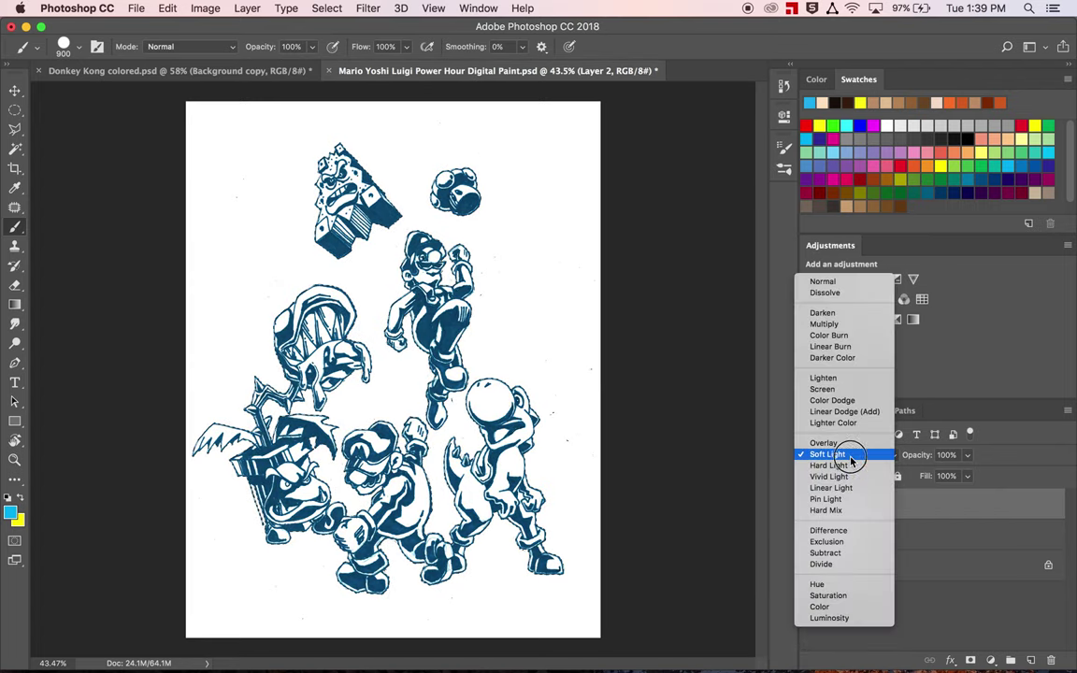
{"action": "left_click", "coordinate": [843, 469]}
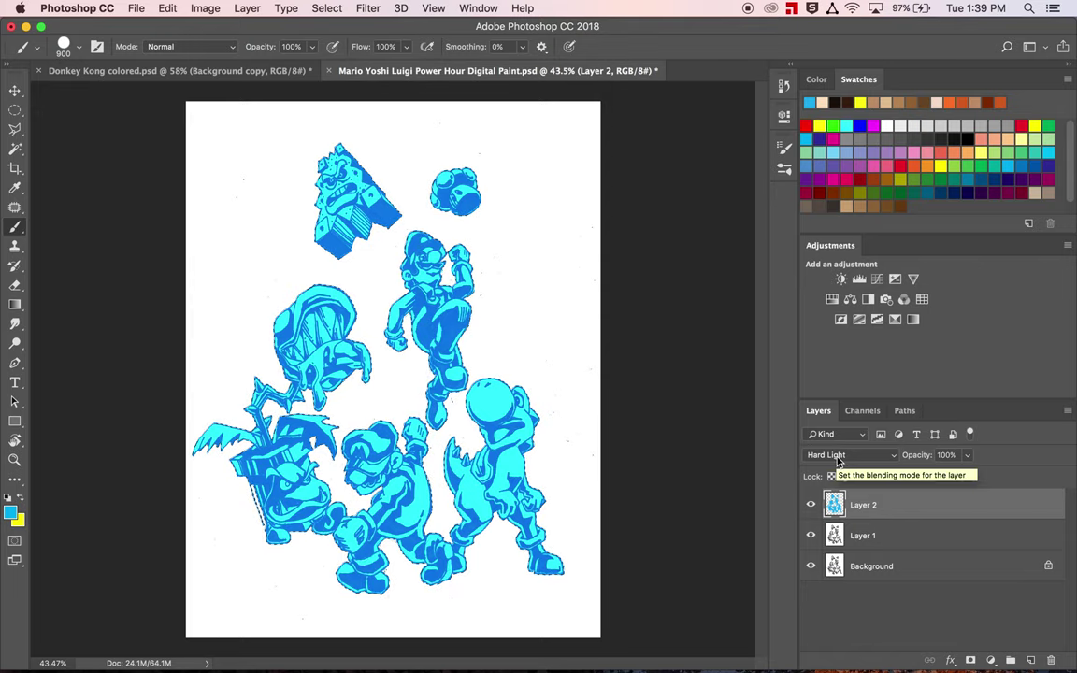
Delete the blue-painted Layer 2 and add a new empty layer above Layer 1.
{"action": "left_click", "coordinate": [811, 506]}
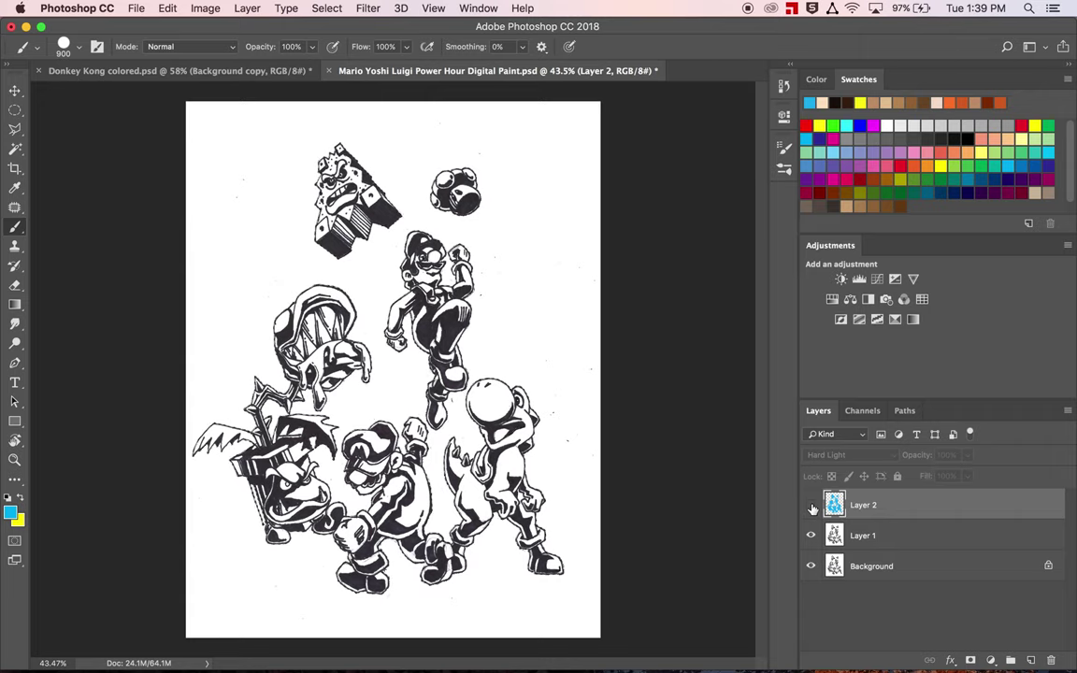
{"action": "left_click", "coordinate": [810, 504]}
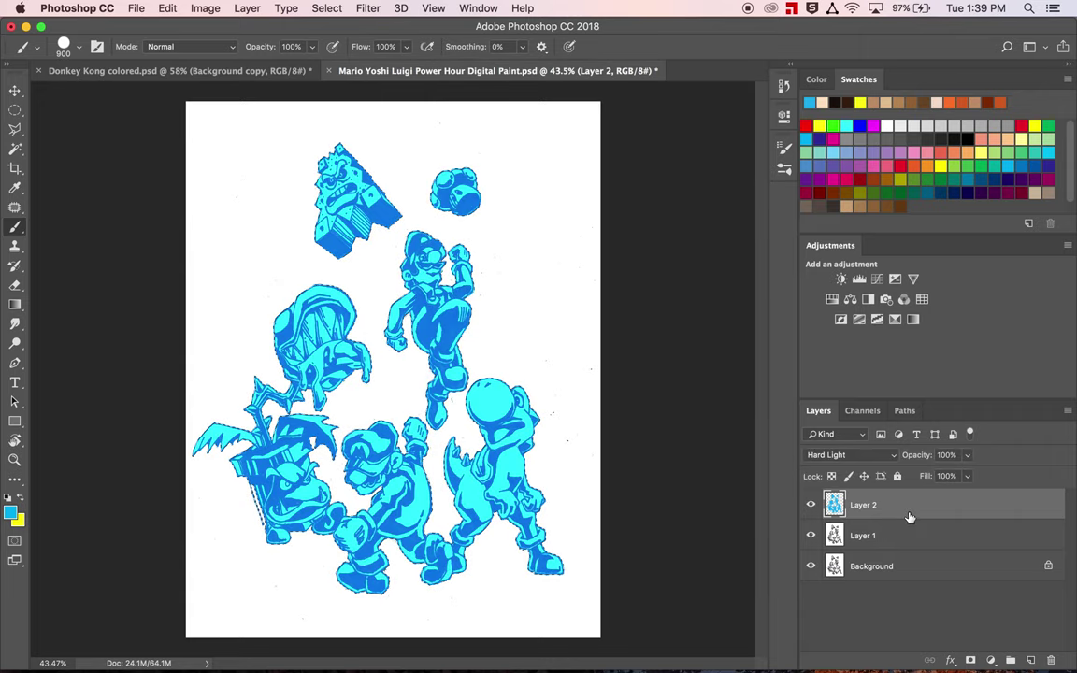
{"action": "left_click_drag", "start_coordinate": [950, 512], "coordinate": [1049, 662]}
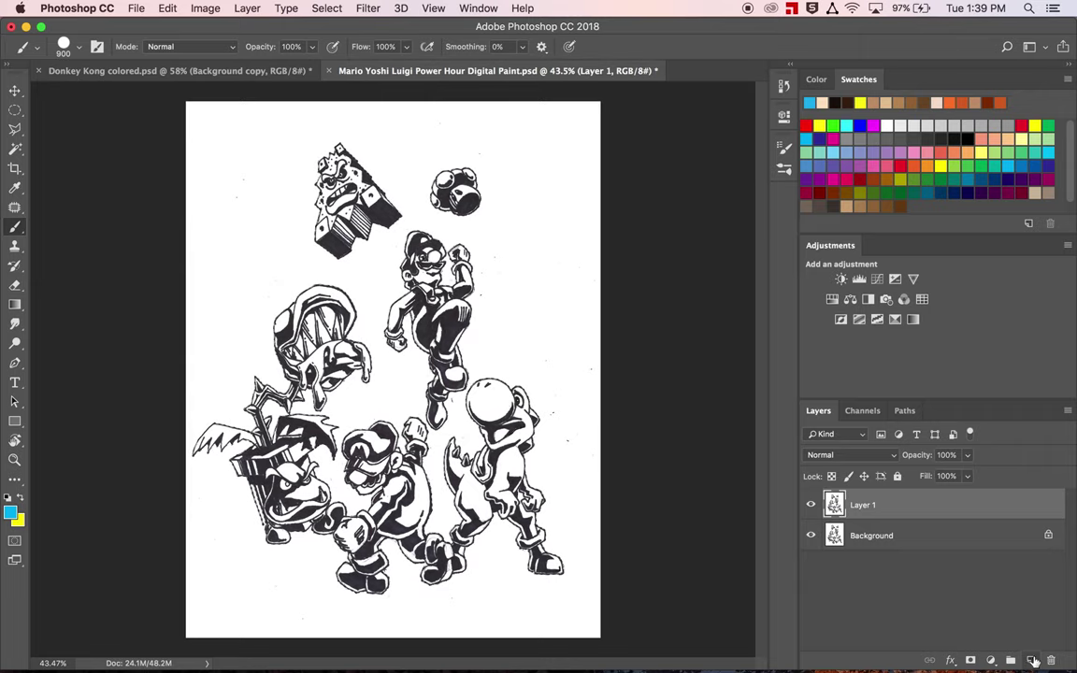
{"action": "left_click", "coordinate": [1031, 660]}
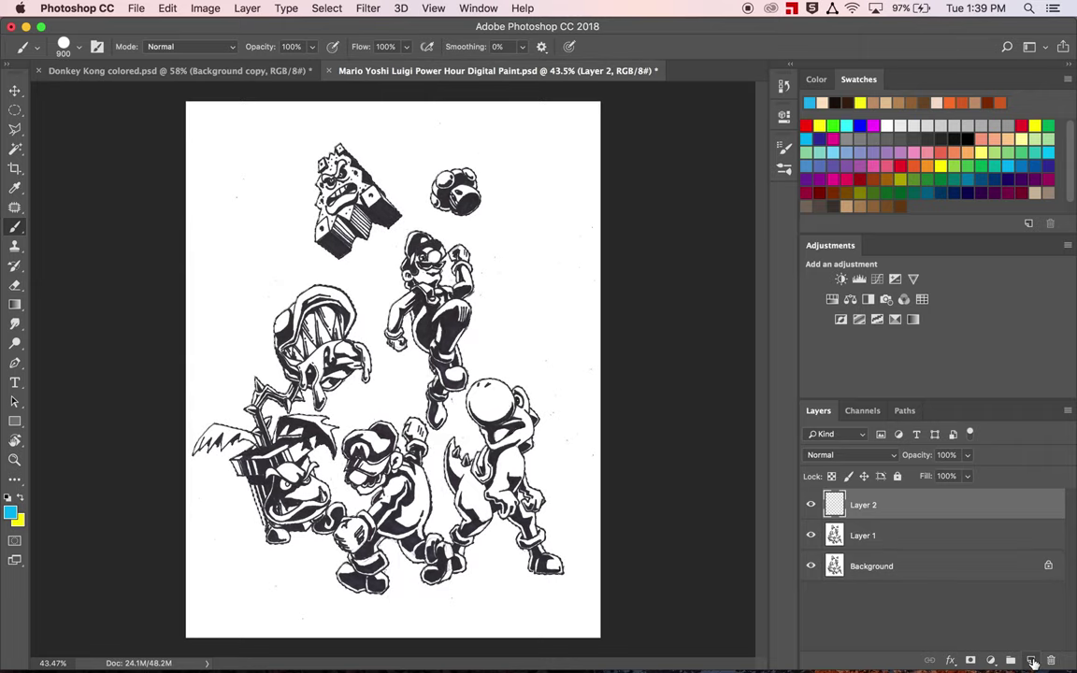
Rename Layer 1 as Ground Layer.
{"action": "double_click", "coordinate": [861, 534]}
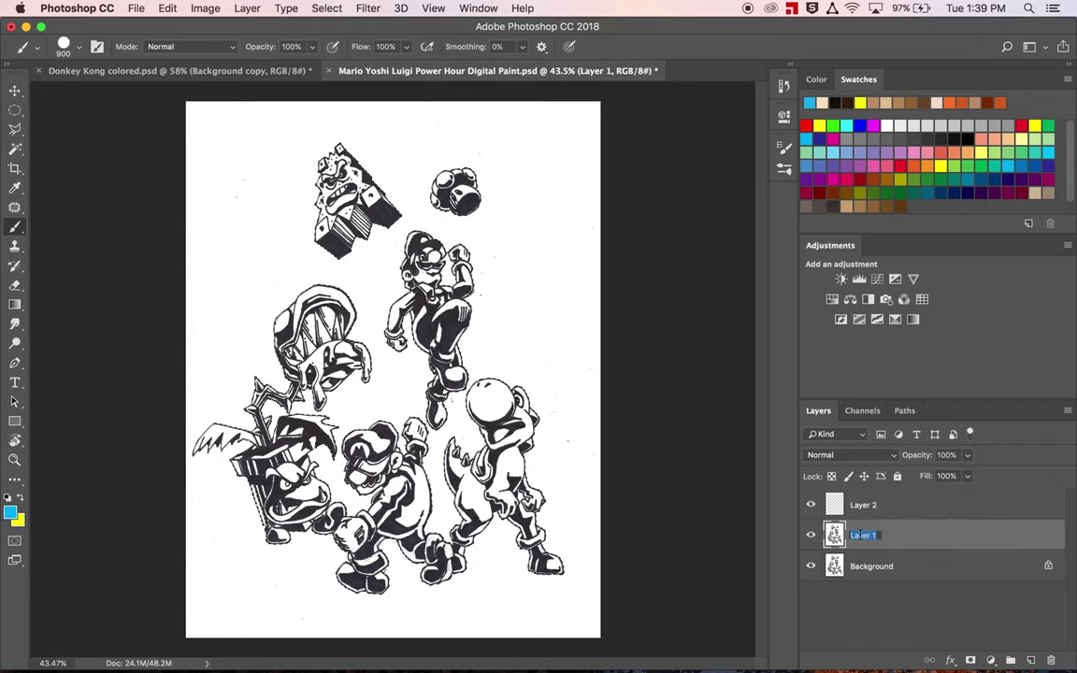
{"action": "type", "text": "Ground Layer"}
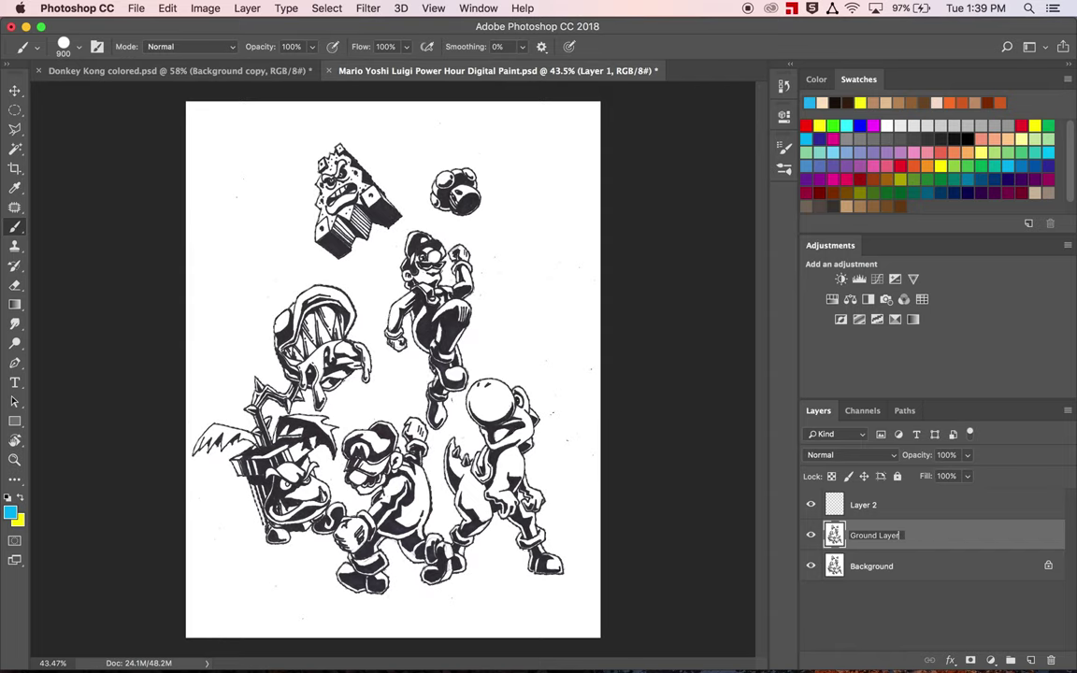
{"action": "key", "text": "Return"}
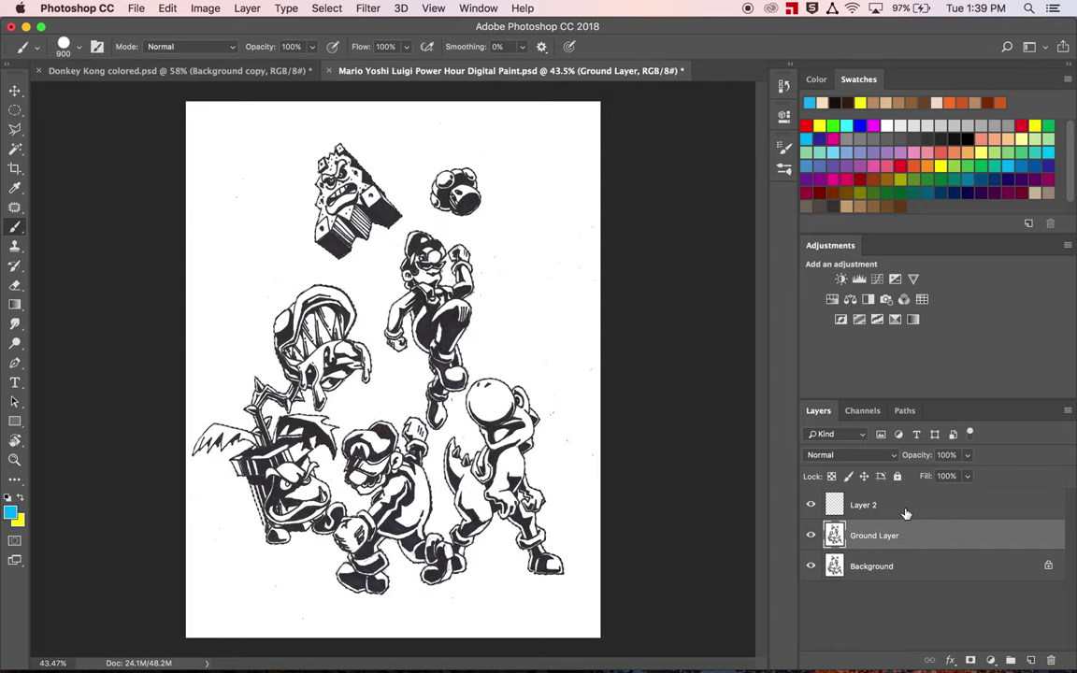
Rename the empty Layer 2 as Color, and make Ground Layer the active layer.
{"action": "left_click", "coordinate": [865, 506]}
{"action": "double_click", "coordinate": [864, 506]}
{"action": "type", "text": "Color"}
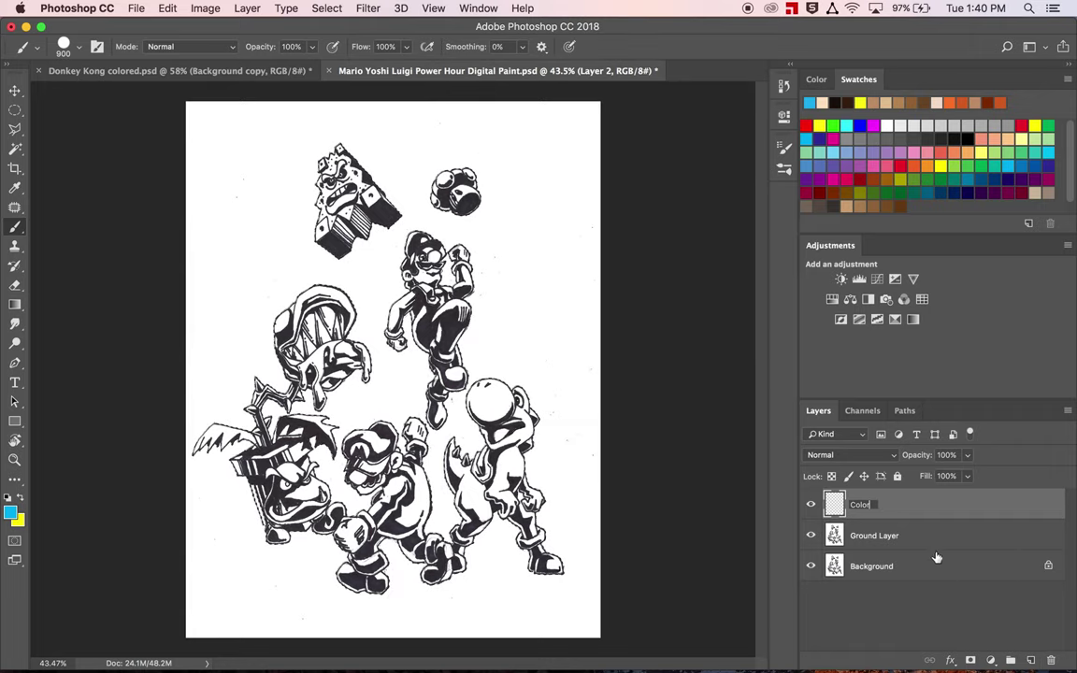
{"action": "key", "text": "Return"}
{"action": "left_click", "coordinate": [898, 536]}
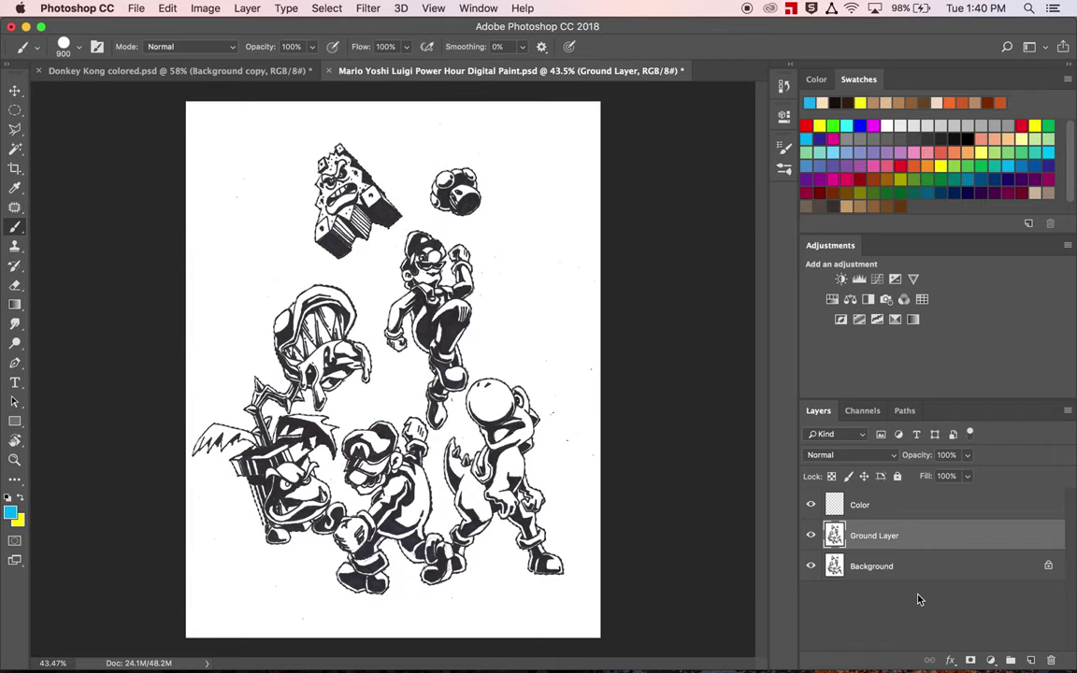
Duplicate Ground Layer, place the copy above the Color layer, and set its blending mode to Darken.
{"action": "key", "text": "super+j"}
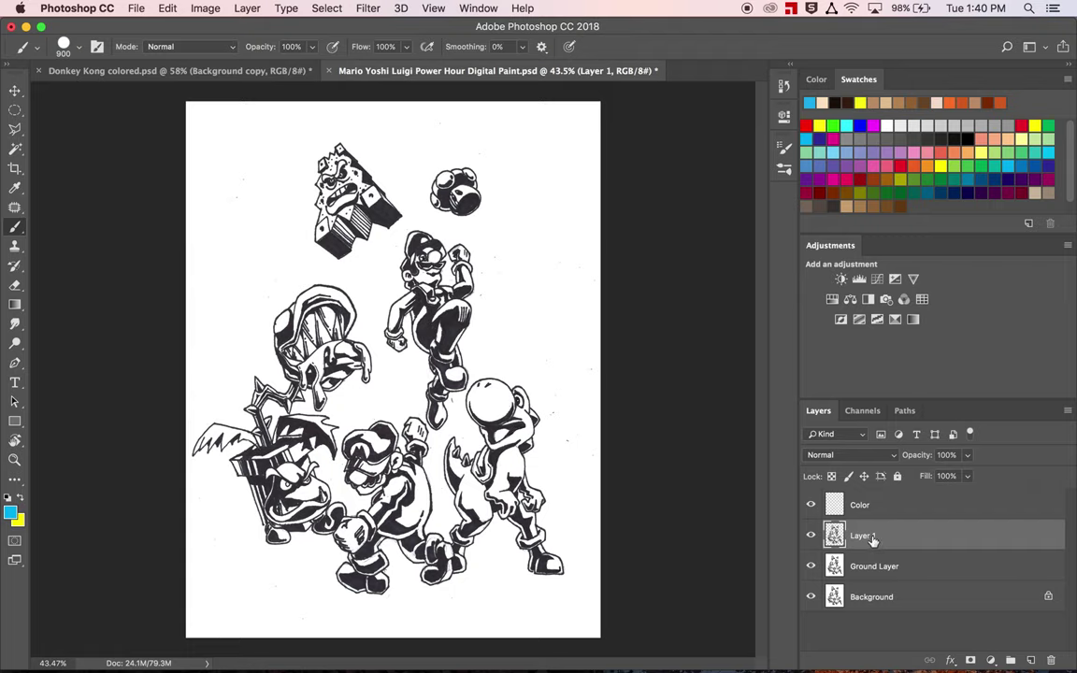
{"action": "left_click_drag", "start_coordinate": [871, 539], "coordinate": [864, 505]}
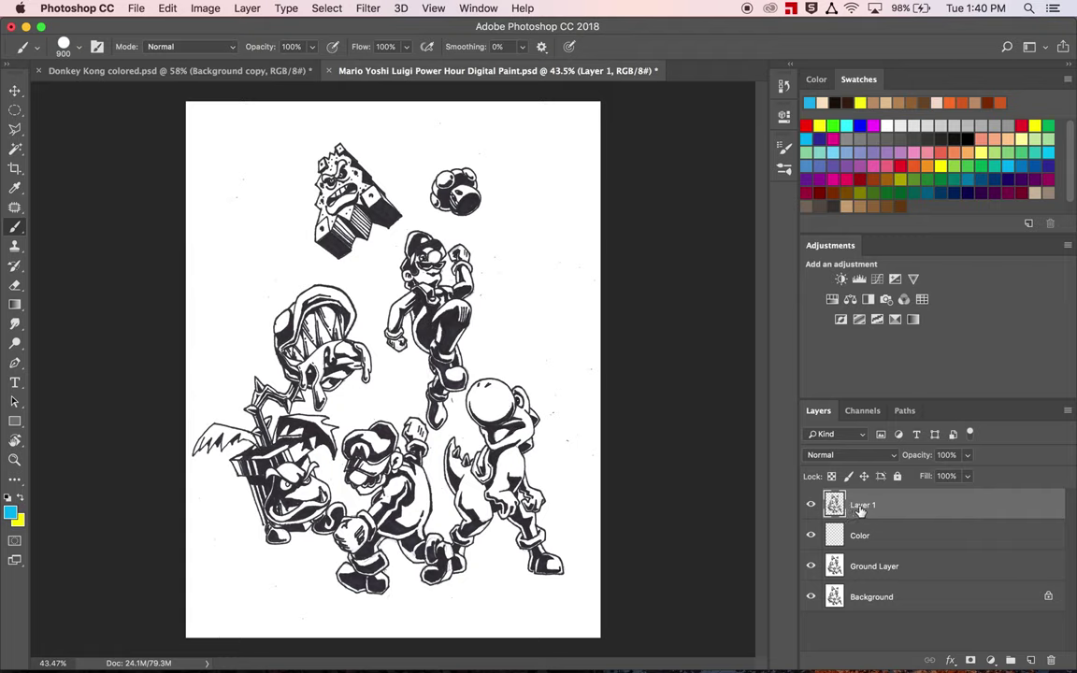
{"action": "left_click", "coordinate": [893, 457]}
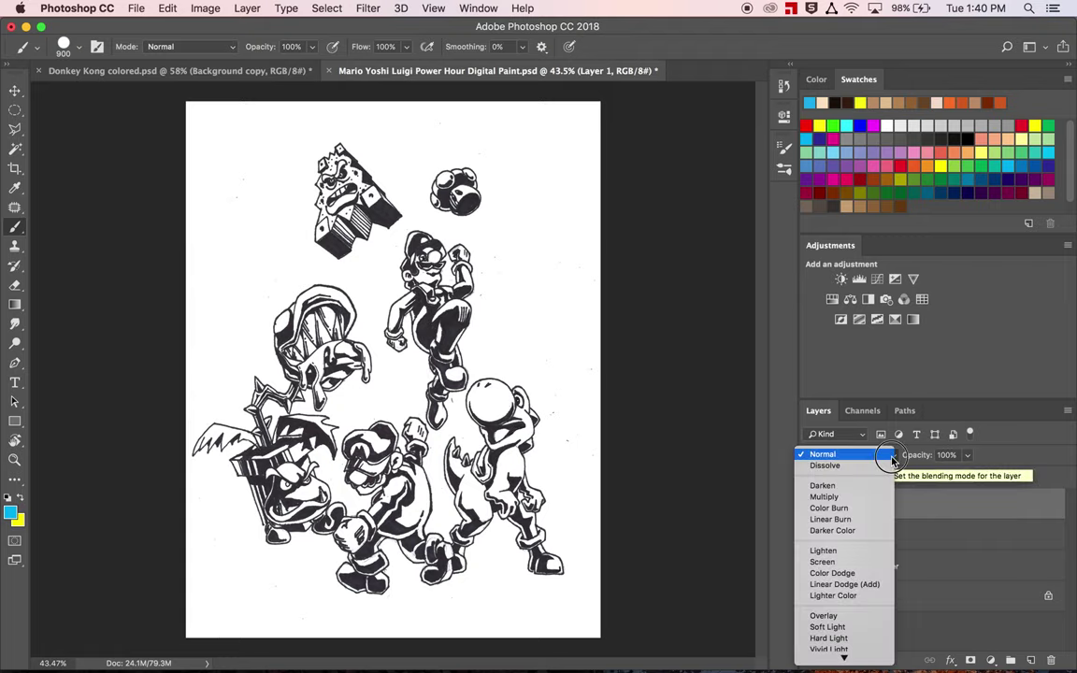
{"action": "left_click", "coordinate": [856, 487]}
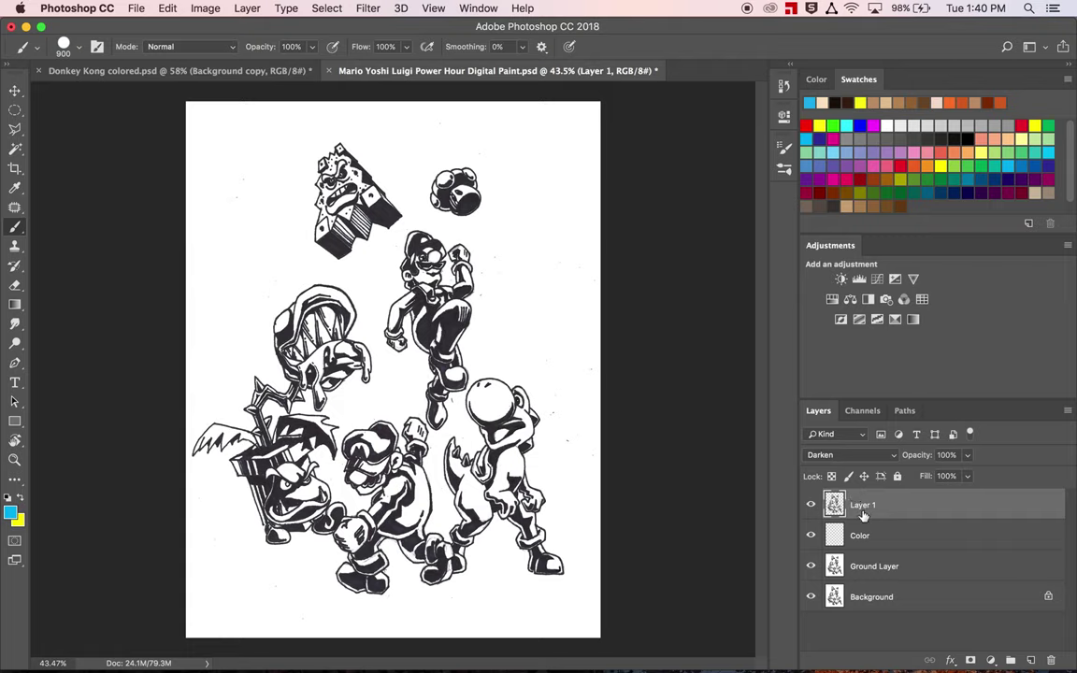
Make Color the active layer, try a large blue brush stroke across the characters on it, and undo the stroke.
{"action": "left_click", "coordinate": [870, 537]}
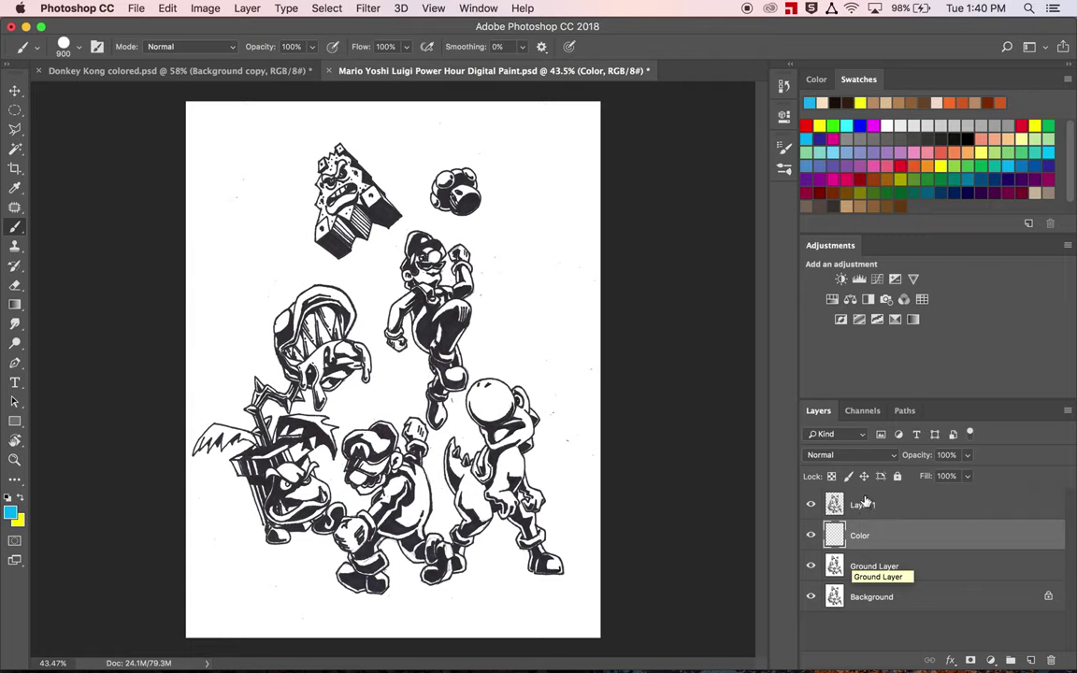
{"action": "left_click", "coordinate": [858, 569]}
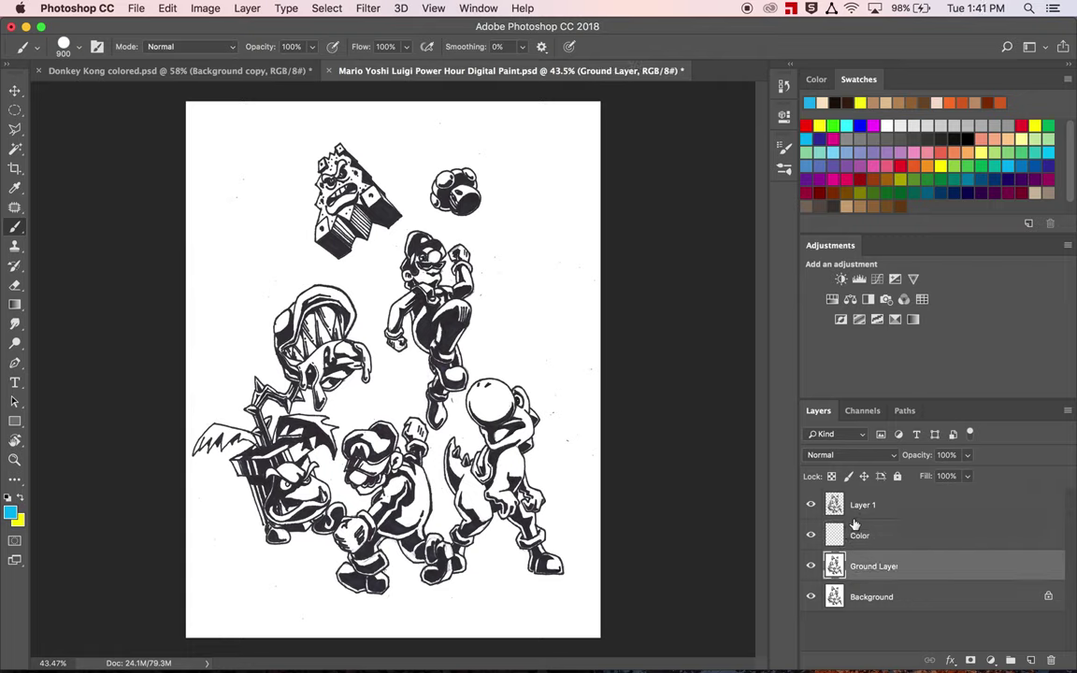
{"action": "left_click", "coordinate": [854, 518]}
{"action": "left_click", "coordinate": [859, 532]}
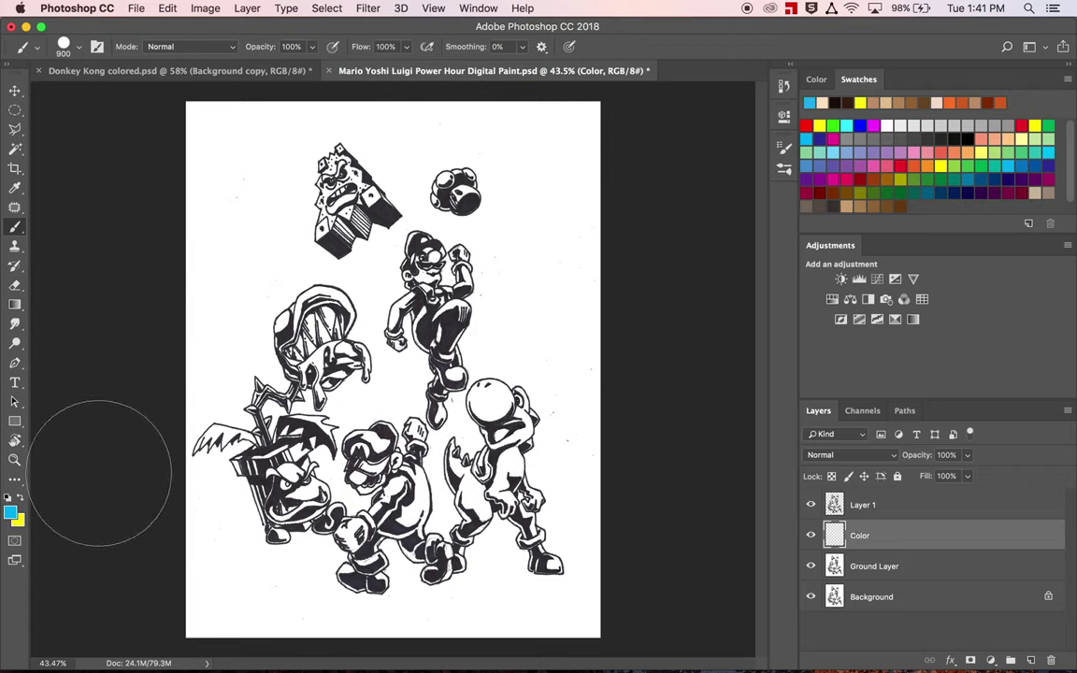
{"action": "mouse_move", "coordinate": [420, 264]}
{"action": "left_mouse_down"}
{"action": "mouse_move", "coordinate": [418, 330]}
{"action": "mouse_move", "coordinate": [544, 311]}
{"action": "mouse_move", "coordinate": [476, 414]}
{"action": "mouse_move", "coordinate": [488, 433]}
{"action": "mouse_move", "coordinate": [409, 461]}
{"action": "mouse_move", "coordinate": [361, 358]}
{"action": "mouse_move", "coordinate": [297, 313]}
{"action": "left_mouse_up"}
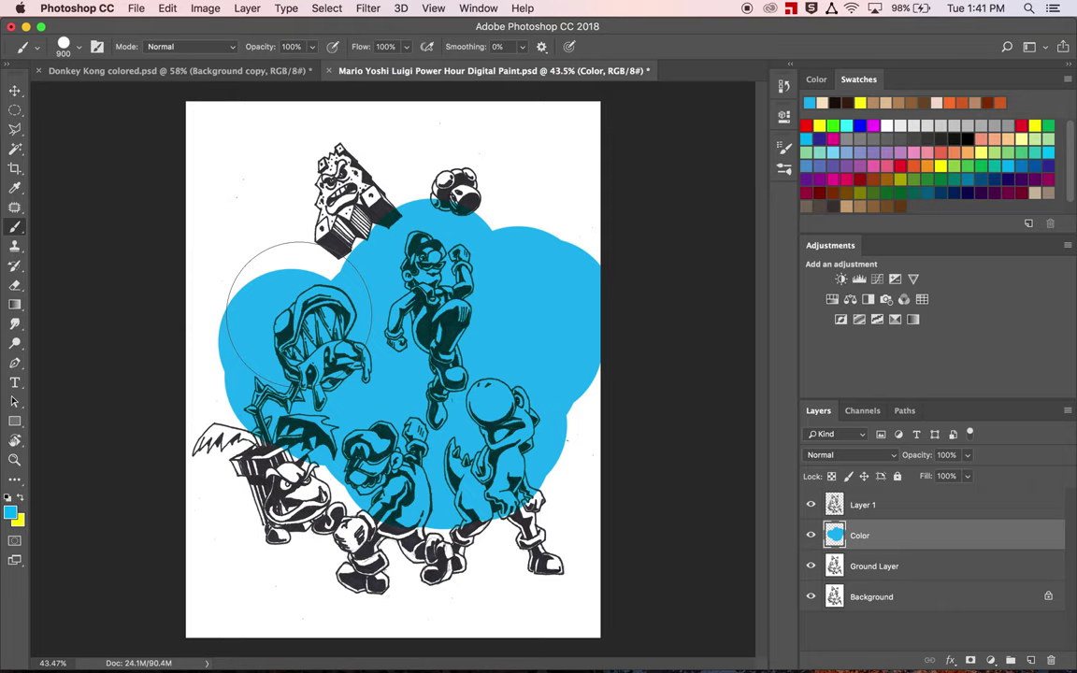
{"action": "key", "text": "super+z"}
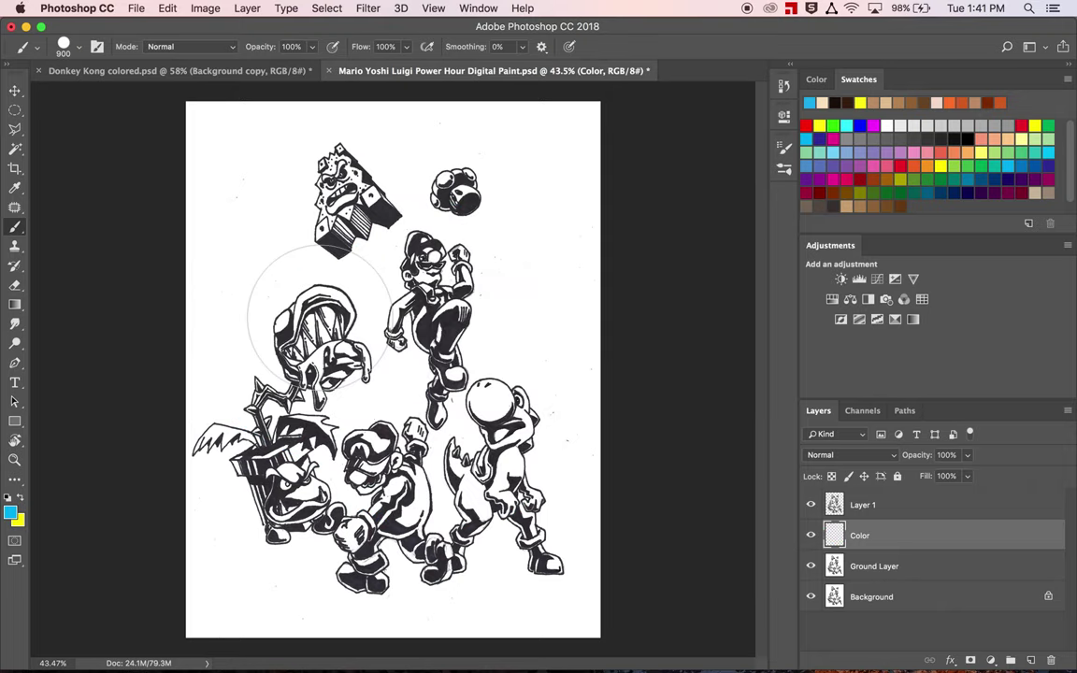
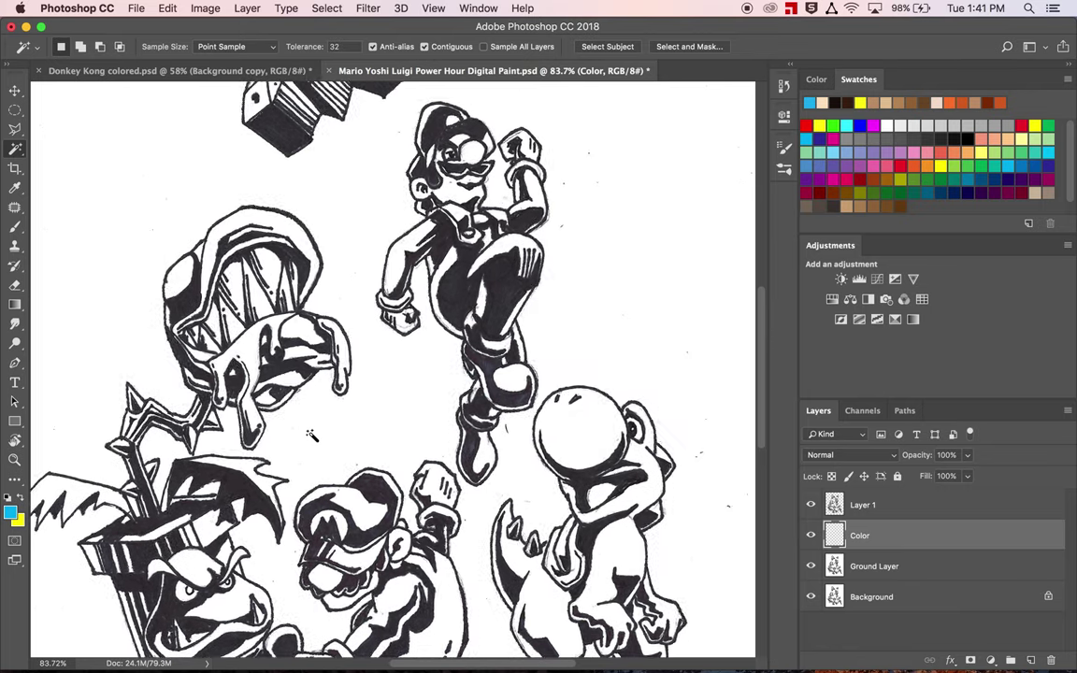
Set the foreground color to light green 56e967 for painting Yoshi.
{"action": "scroll", "coordinate": [312, 436], "scroll_direction": "right", "scroll_amount": 4}
{"action": "scroll", "coordinate": [312, 435], "scroll_direction": "down", "scroll_amount": 3}
{"action": "scroll", "coordinate": [314, 436], "scroll_direction": "down", "scroll_amount": 3}
{"action": "scroll", "coordinate": [314, 436], "scroll_direction": "right", "scroll_amount": 2}
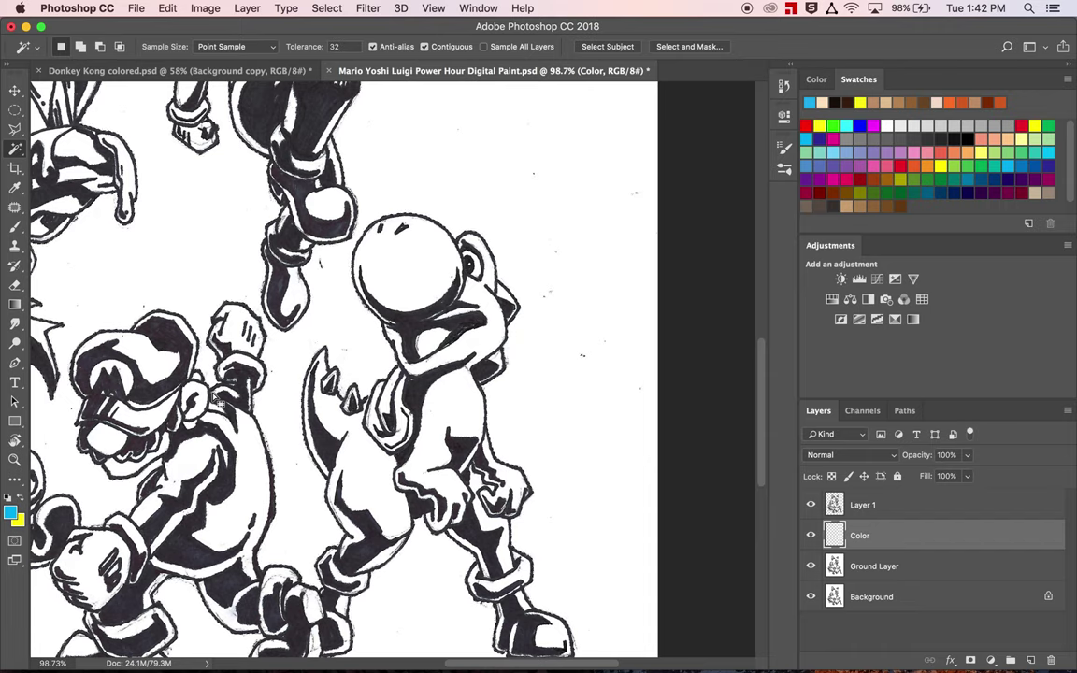
{"action": "scroll", "coordinate": [213, 397], "scroll_direction": "left", "scroll_amount": 2}
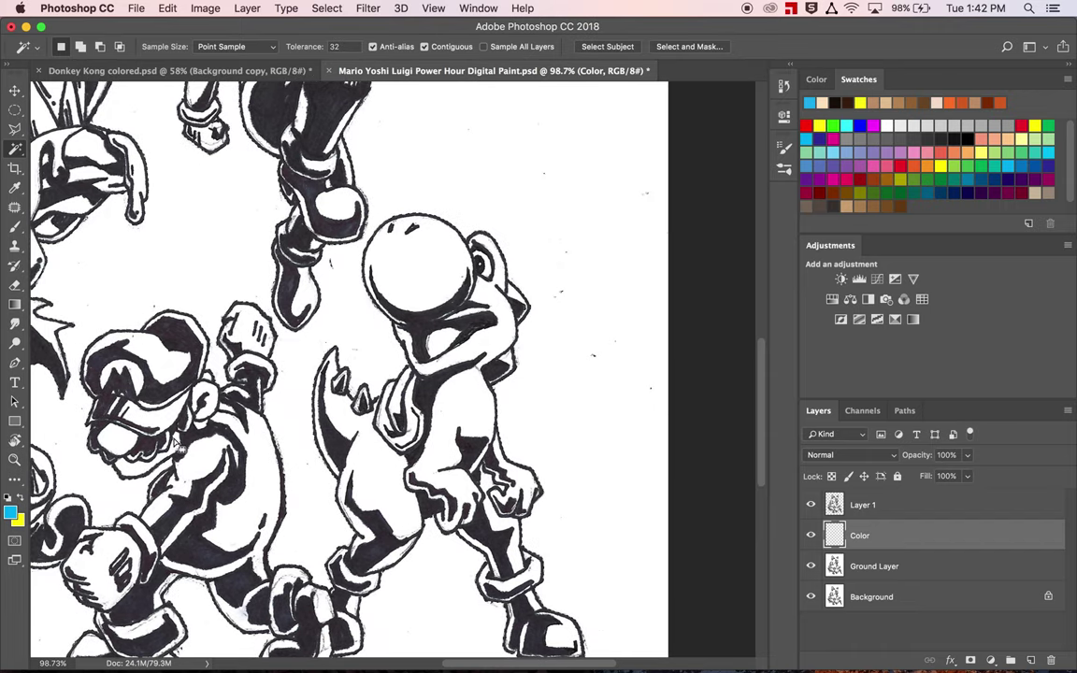
{"action": "key", "text": "i"}
{"action": "left_click", "coordinate": [11, 512]}
{"action": "left_click", "coordinate": [814, 331]}
{"action": "left_click_drag", "start_coordinate": [816, 333], "coordinate": [819, 326]}
{"action": "mouse_move", "coordinate": [688, 214]}
{"action": "left_mouse_down"}
{"action": "mouse_move", "coordinate": [737, 216]}
{"action": "mouse_move", "coordinate": [727, 216]}
{"action": "left_mouse_up"}
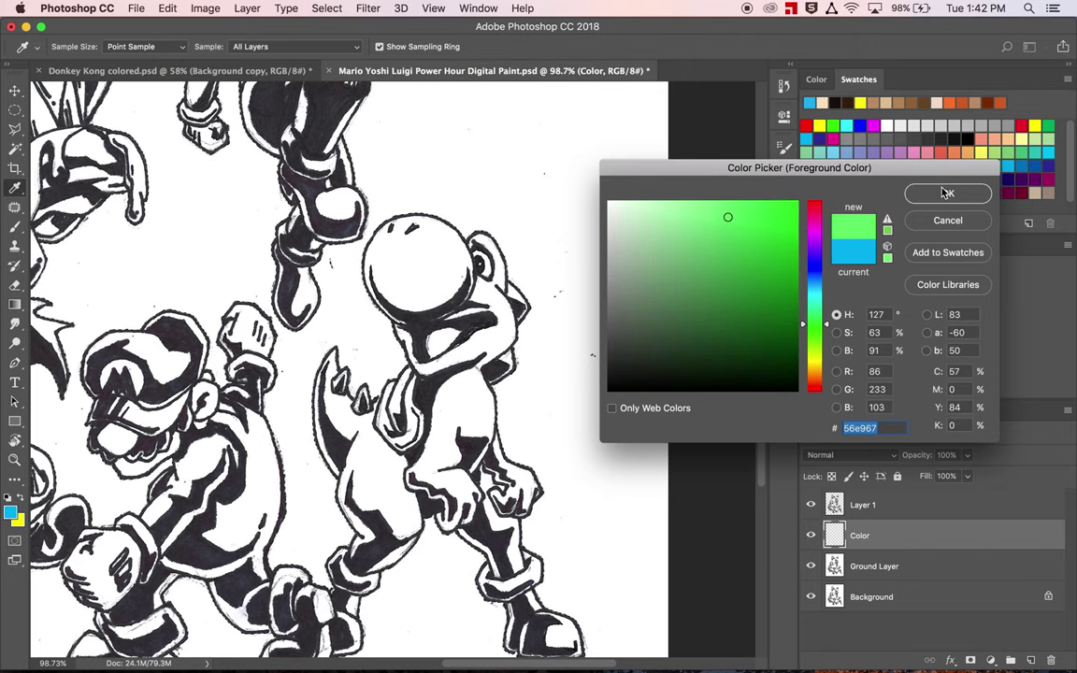
{"action": "key", "text": "Return"}
Switch to the Brush tool and choose the hard round 123 px brush tip with 5% spacing.
{"action": "key", "text": "w"}
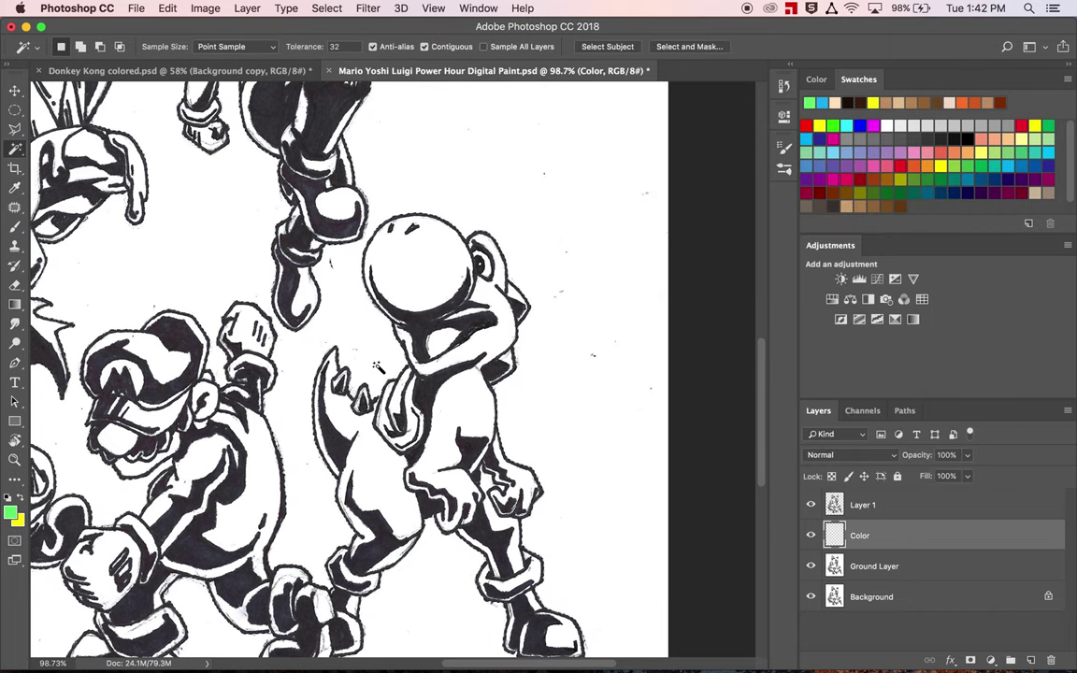
{"action": "key", "text": "b"}
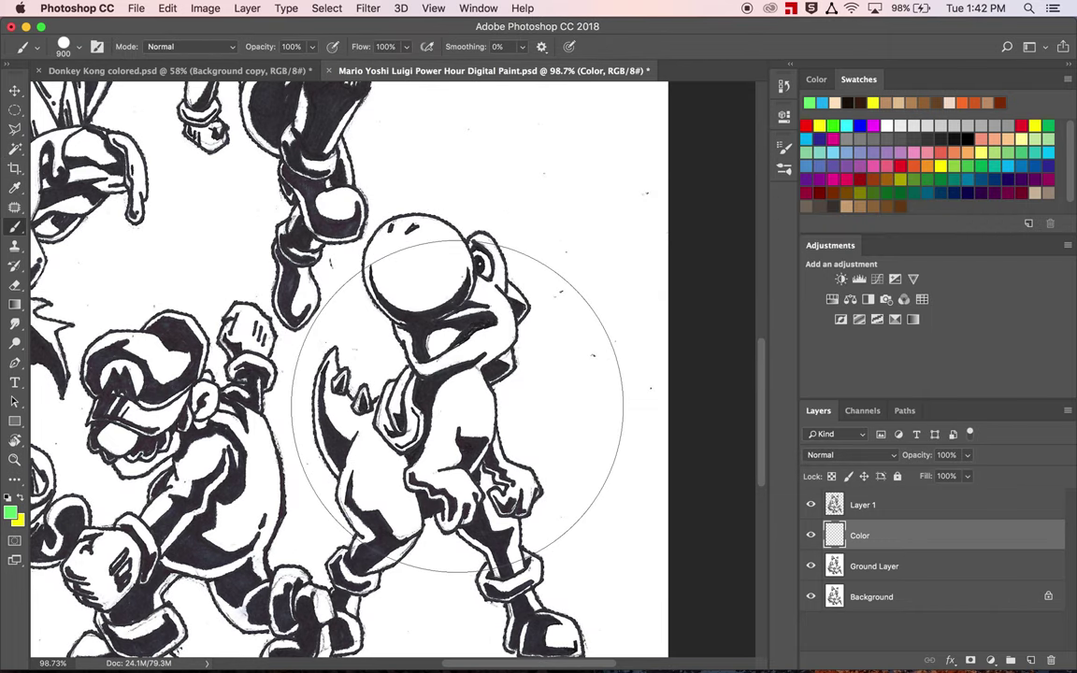
{"action": "key", "text": "bracketleft"}
{"action": "key", "text": "bracketleft"}
{"action": "key", "text": "bracketleft"}
{"action": "key", "text": "bracketleft"}
{"action": "key", "text": "bracketleft"}
{"action": "key", "text": "bracketleft"}
{"action": "key", "text": "bracketleft"}
{"action": "key", "text": "bracketleft"}
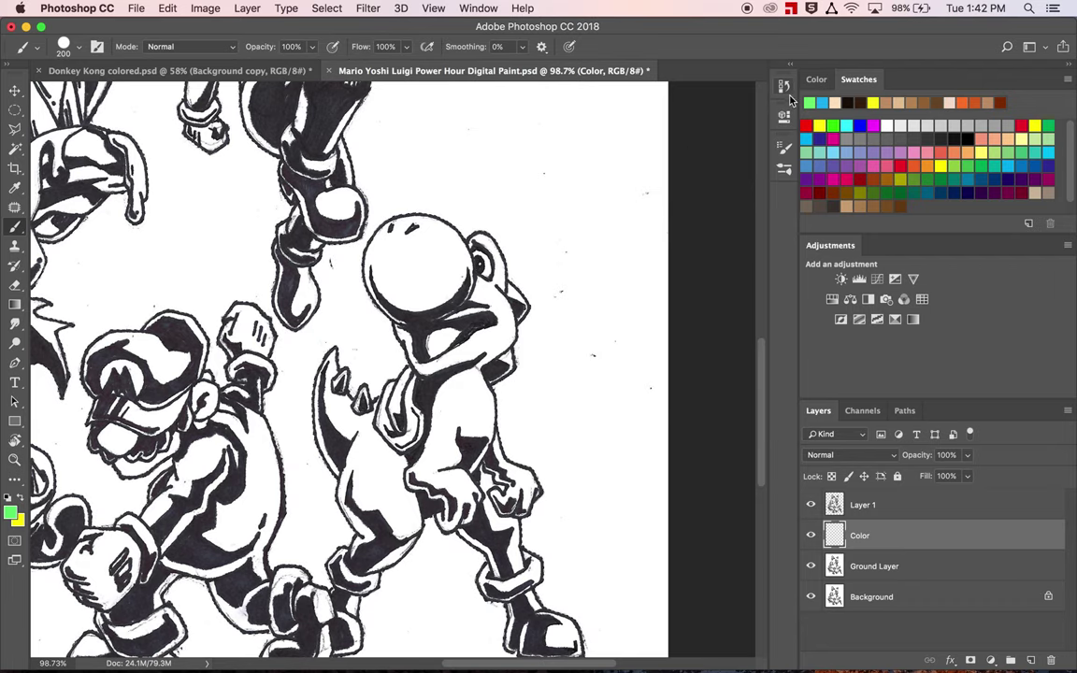
{"action": "left_click", "coordinate": [783, 146]}
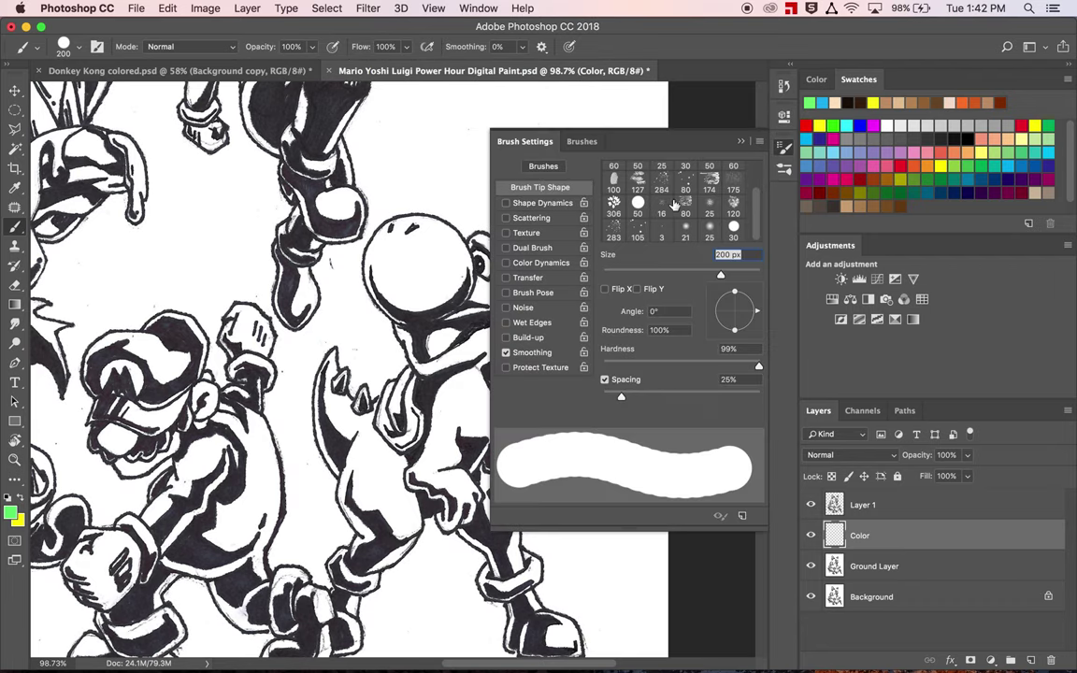
{"action": "scroll", "coordinate": [659, 201], "scroll_direction": "up", "scroll_amount": 3}
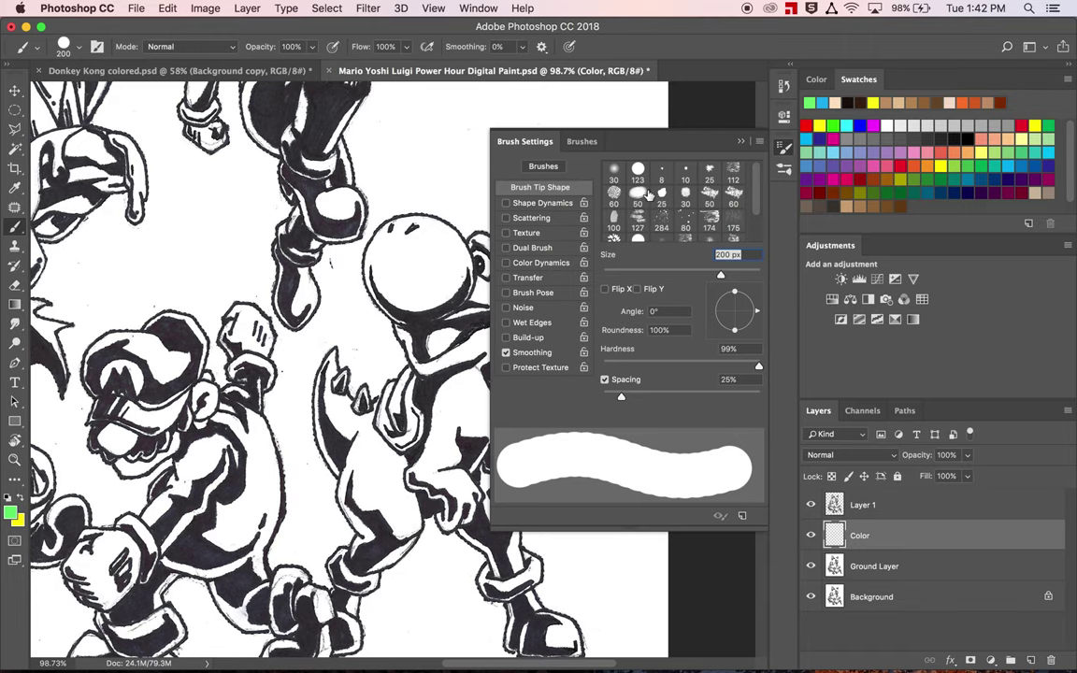
{"action": "left_click", "coordinate": [640, 176]}
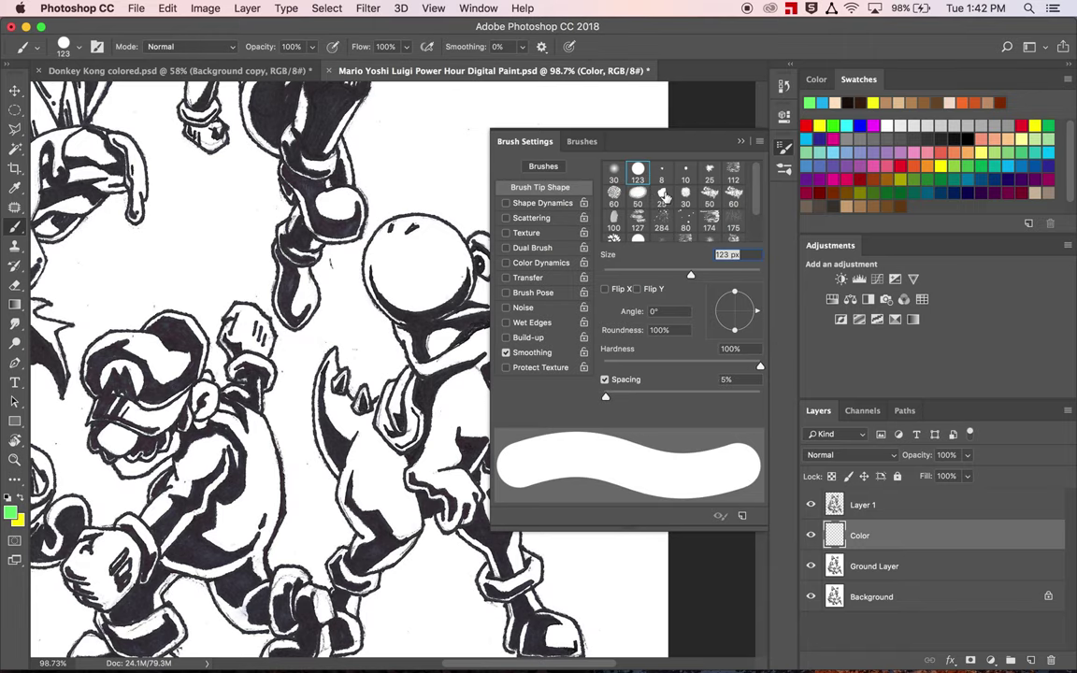
{"action": "left_click", "coordinate": [741, 141]}
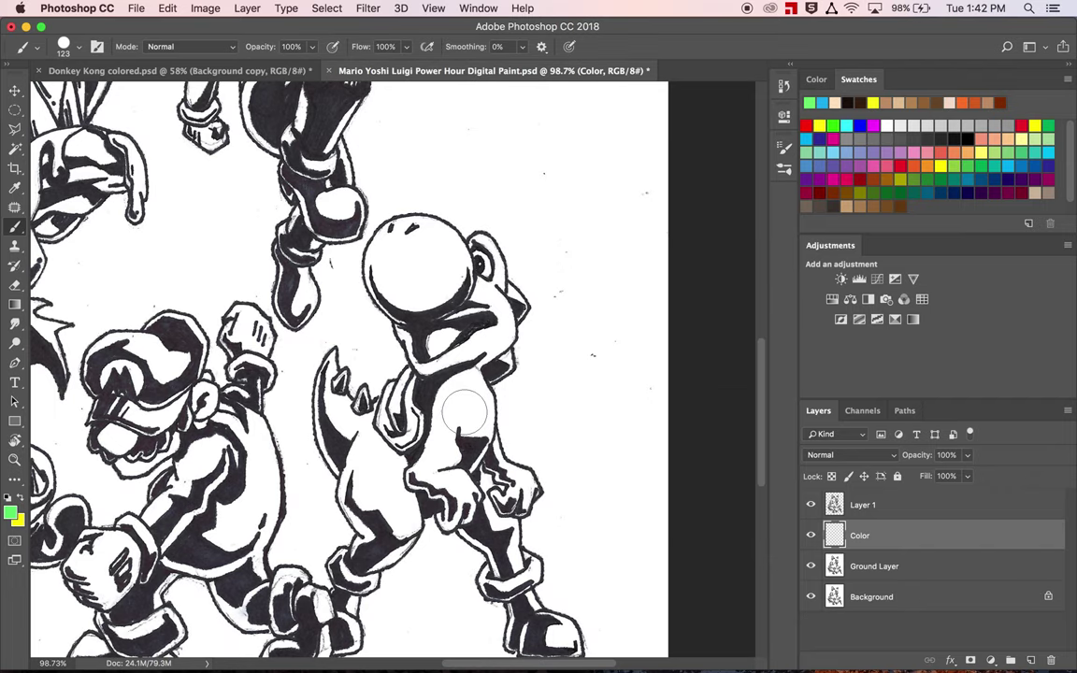
Paint Yoshi's torso, arms, legs and lower jaw green on the Color layer with a 90 px brush.
{"action": "key", "text": "bracketleft"}
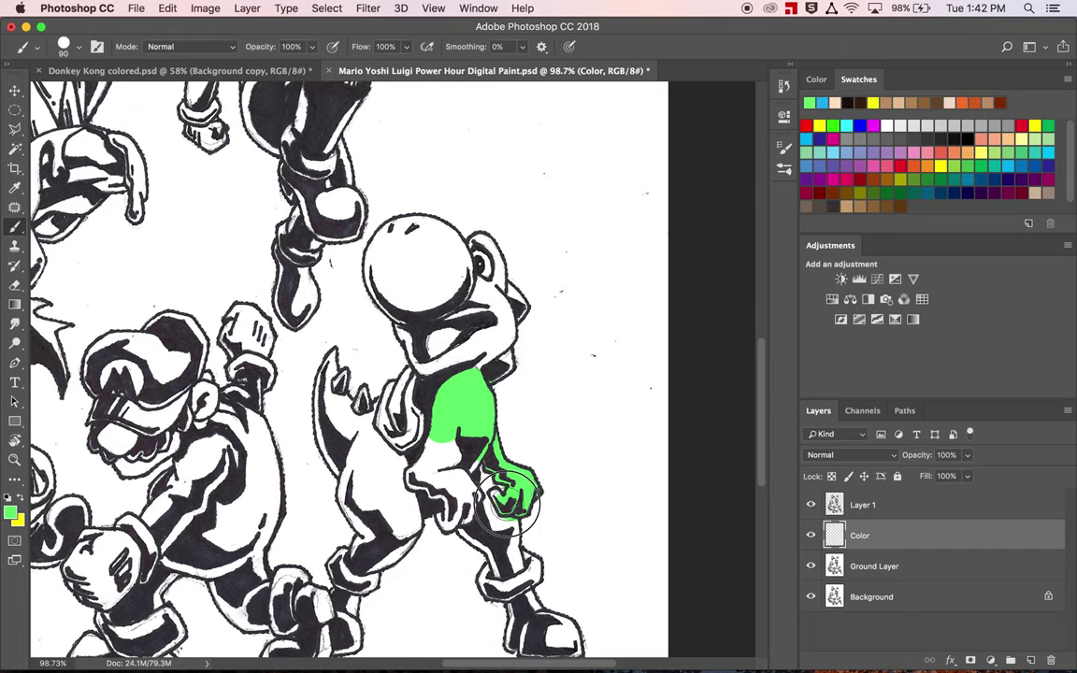
{"action": "mouse_move", "coordinate": [477, 472]}
{"action": "left_mouse_down"}
{"action": "mouse_move", "coordinate": [454, 439]}
{"action": "mouse_move", "coordinate": [419, 484]}
{"action": "mouse_move", "coordinate": [449, 508]}
{"action": "left_mouse_up"}
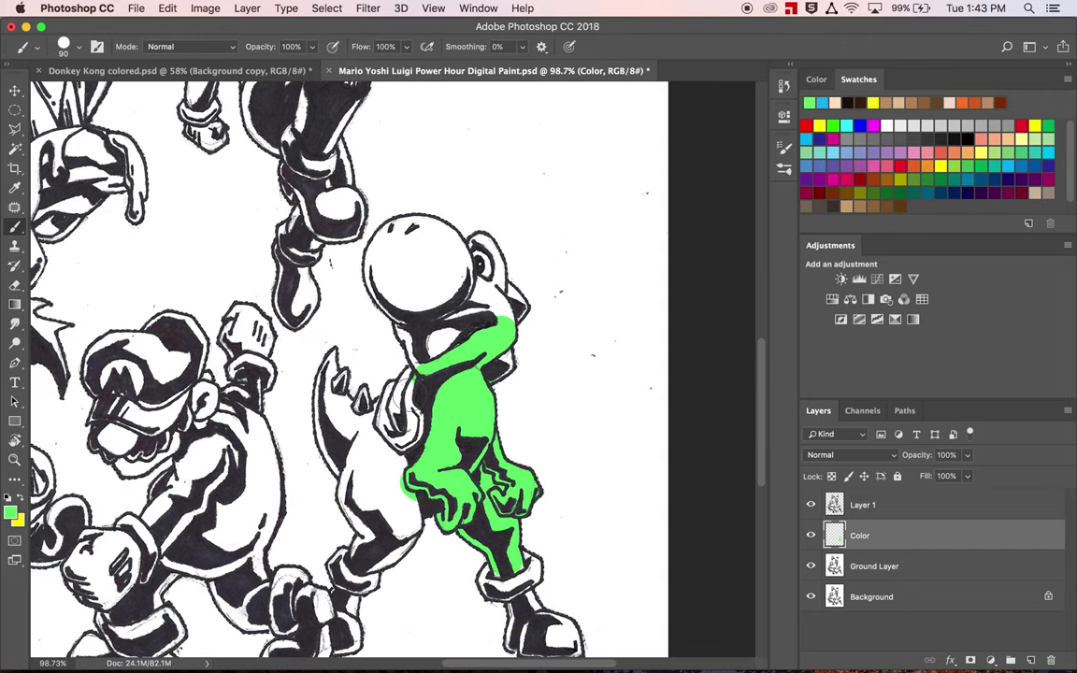
{"action": "key", "text": "e"}
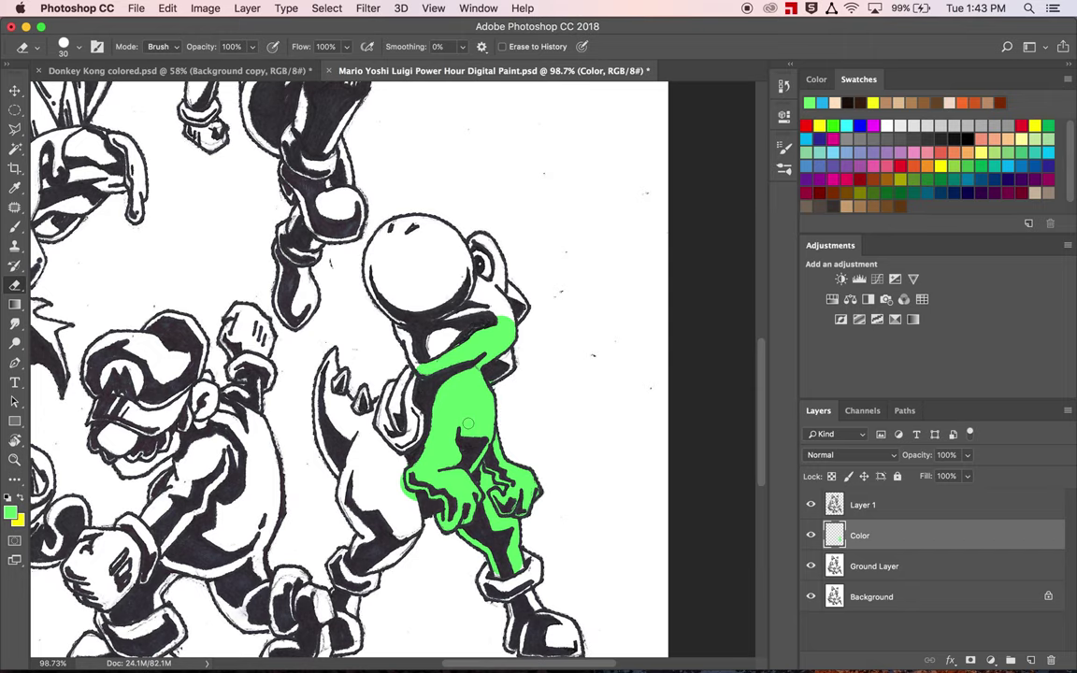
{"action": "key", "text": "b"}
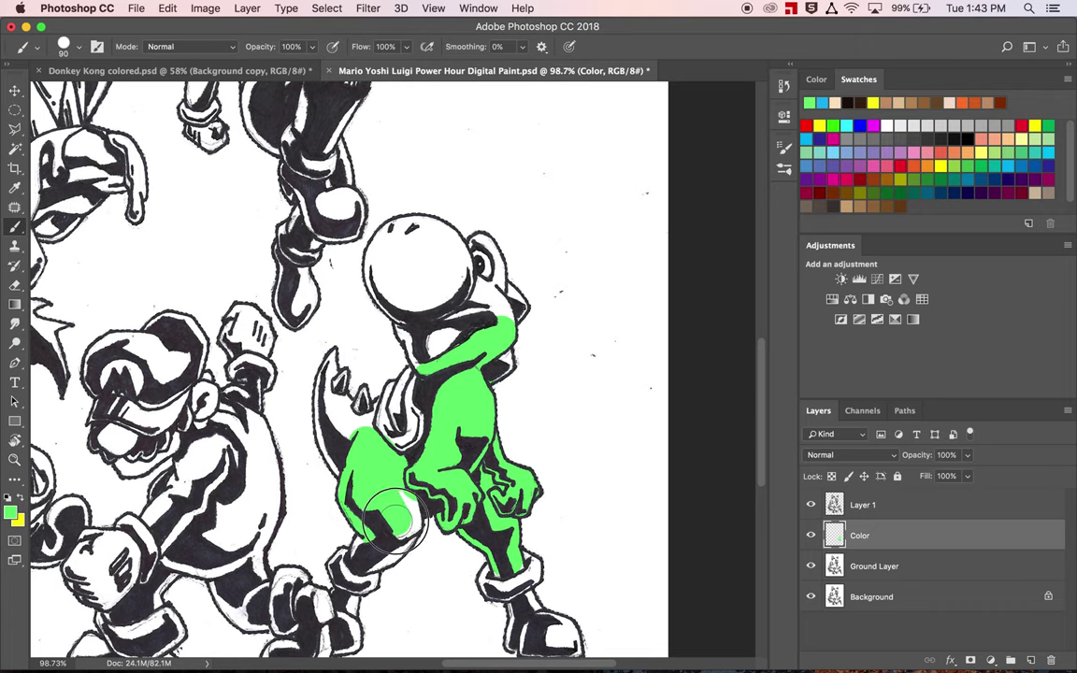
{"action": "left_click_drag", "start_coordinate": [379, 547], "coordinate": [369, 561]}
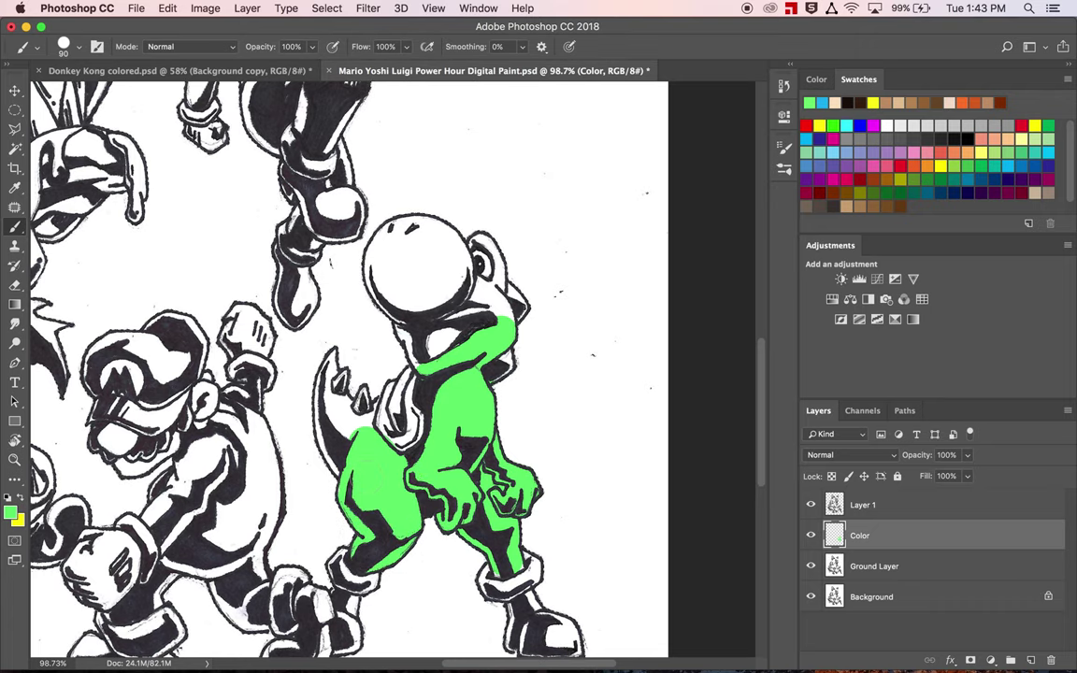
Paint the outer side and tip of Yoshi's tail green, reducing the brush to 45 px for the narrow tip.
{"action": "left_click", "coordinate": [343, 458]}
{"action": "left_click_drag", "start_coordinate": [331, 440], "coordinate": [318, 397]}
{"action": "key", "text": "bracketleft"}
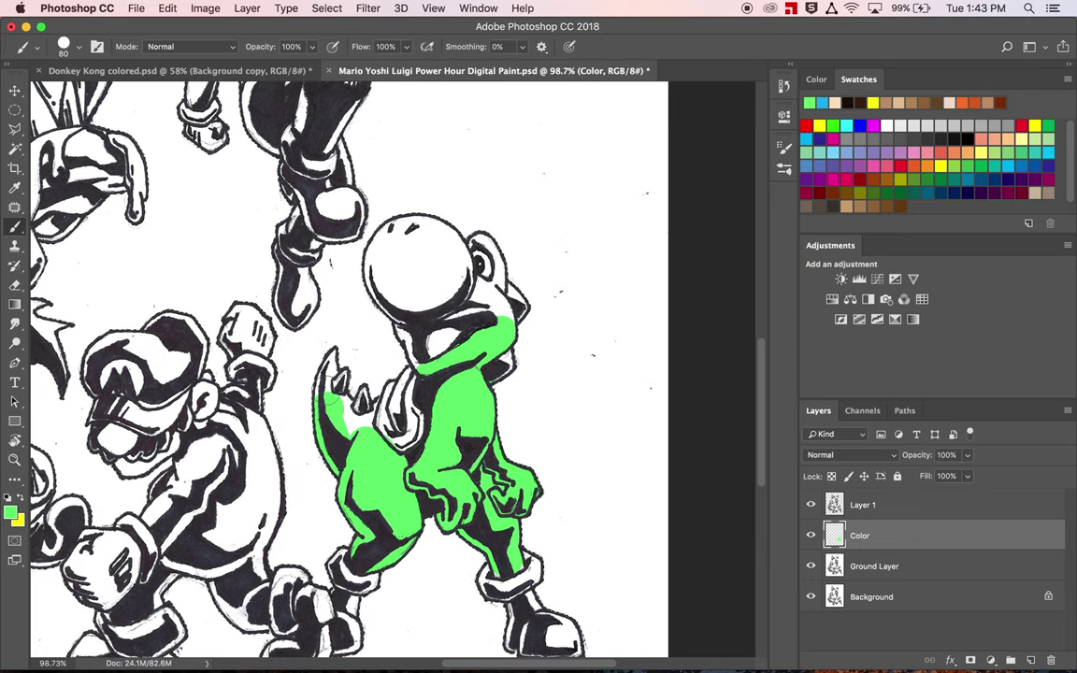
{"action": "key", "text": "bracketleft"}
{"action": "key", "text": "bracketleft"}
{"action": "key", "text": "bracketleft"}
{"action": "key", "text": "bracketleft"}
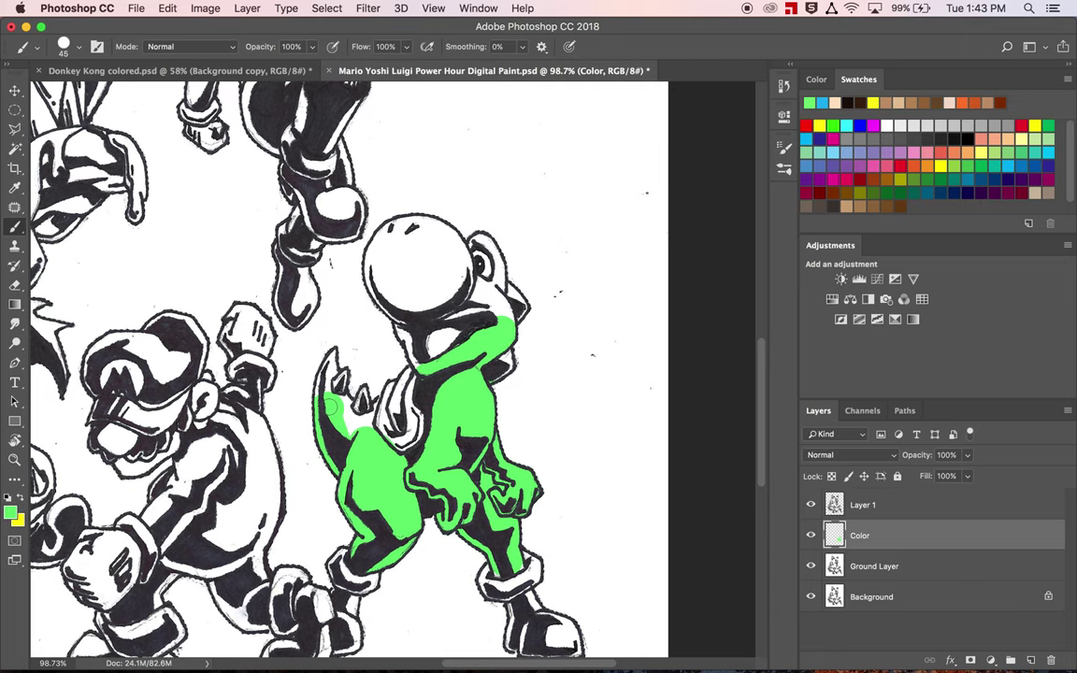
{"action": "scroll", "coordinate": [331, 407], "scroll_direction": "down", "scroll_amount": 2}
{"action": "scroll", "coordinate": [331, 405], "scroll_direction": "up", "scroll_amount": 5}
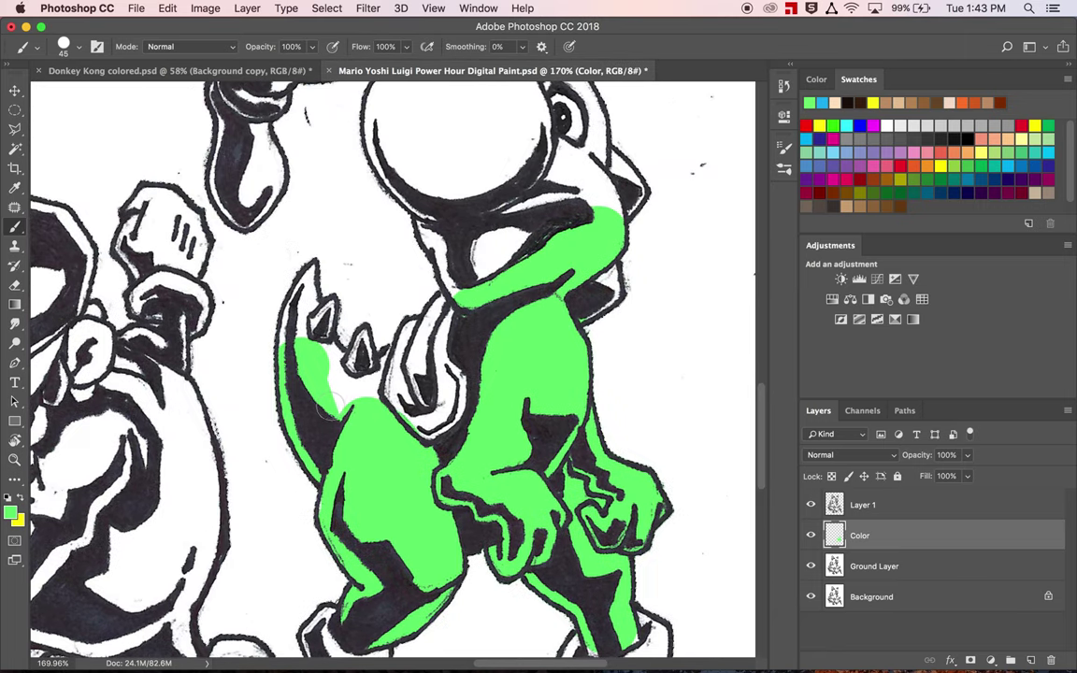
{"action": "left_click_drag", "start_coordinate": [281, 357], "coordinate": [286, 336]}
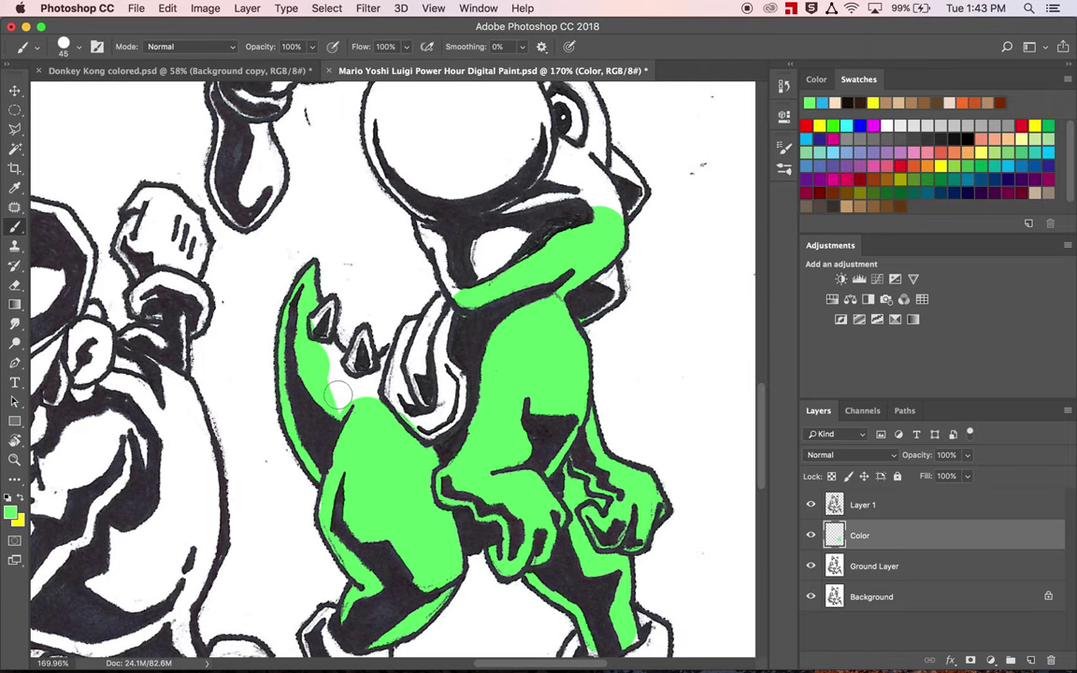
Fill the rest of the tail around the back spikes with green, using a 15 px brush near the saddle.
{"action": "left_click", "coordinate": [318, 350]}
{"action": "mouse_move", "coordinate": [328, 357]}
{"action": "left_mouse_down"}
{"action": "mouse_move", "coordinate": [329, 375]}
{"action": "mouse_move", "coordinate": [352, 388]}
{"action": "mouse_move", "coordinate": [339, 409]}
{"action": "left_mouse_up"}
{"action": "key", "text": "bracketleft"}
{"action": "key", "text": "bracketleft"}
{"action": "key", "text": "bracketleft"}
{"action": "left_click_drag", "start_coordinate": [382, 358], "coordinate": [373, 392]}
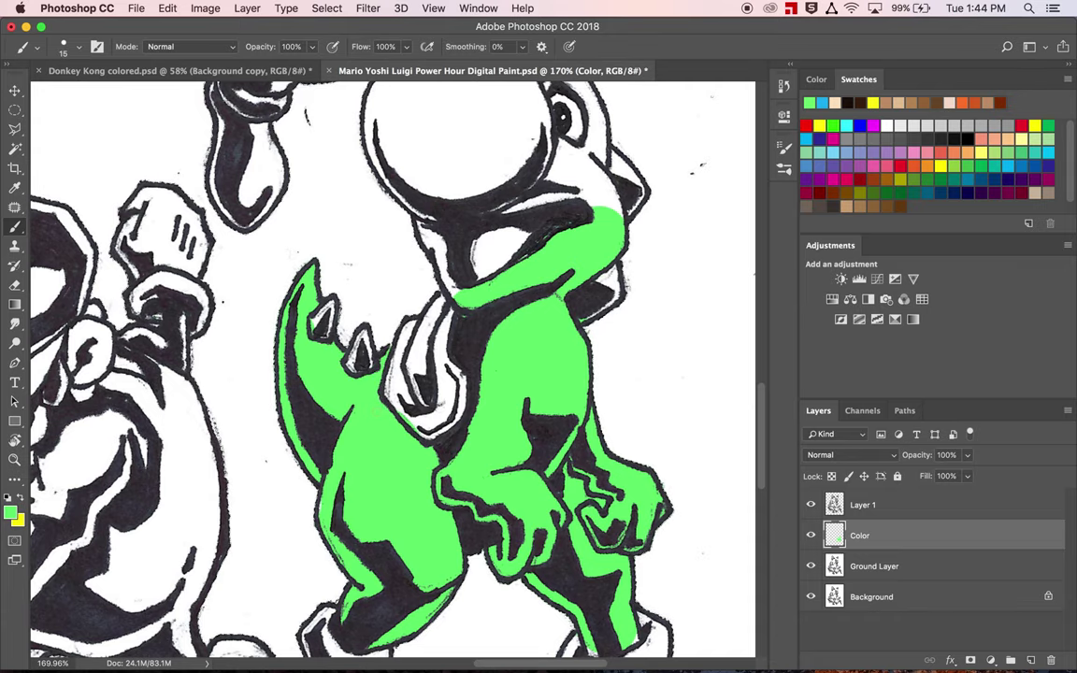
Paint the narrow front edge of Yoshi's mouth below the nose green with the 15 px brush.
{"action": "scroll", "coordinate": [403, 351], "scroll_direction": "right", "scroll_amount": 2}
{"action": "scroll", "coordinate": [403, 351], "scroll_direction": "up", "scroll_amount": 2}
{"action": "scroll", "coordinate": [403, 350], "scroll_direction": "up", "scroll_amount": 3}
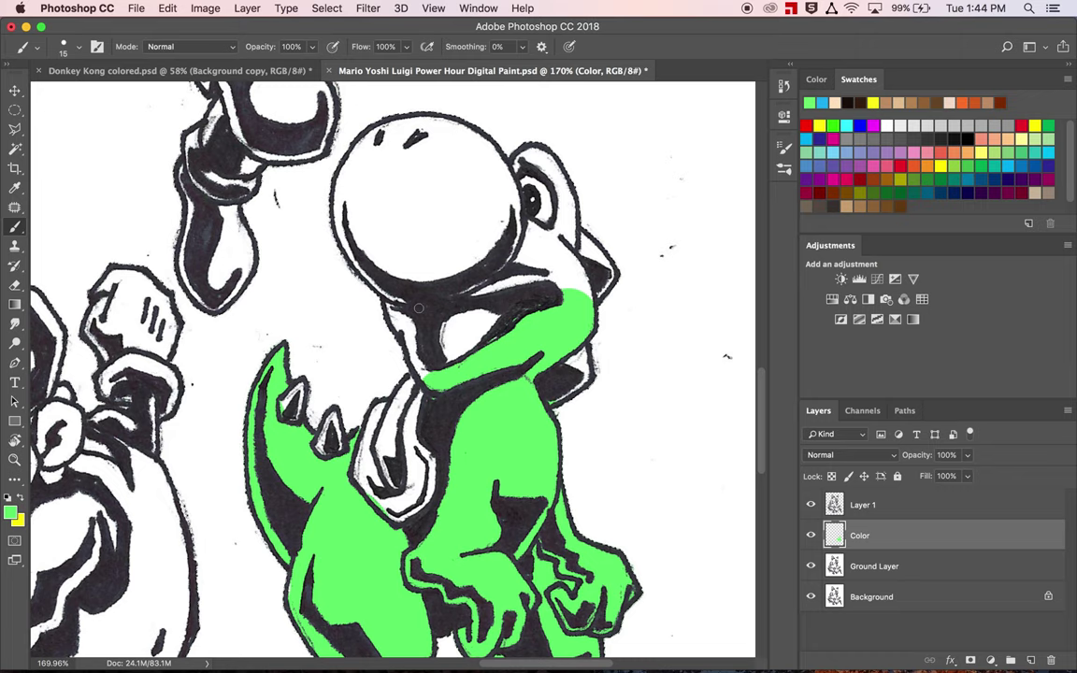
{"action": "mouse_move", "coordinate": [390, 306]}
{"action": "left_mouse_down"}
{"action": "mouse_move", "coordinate": [428, 377]}
{"action": "mouse_move", "coordinate": [369, 282]}
{"action": "left_mouse_up"}
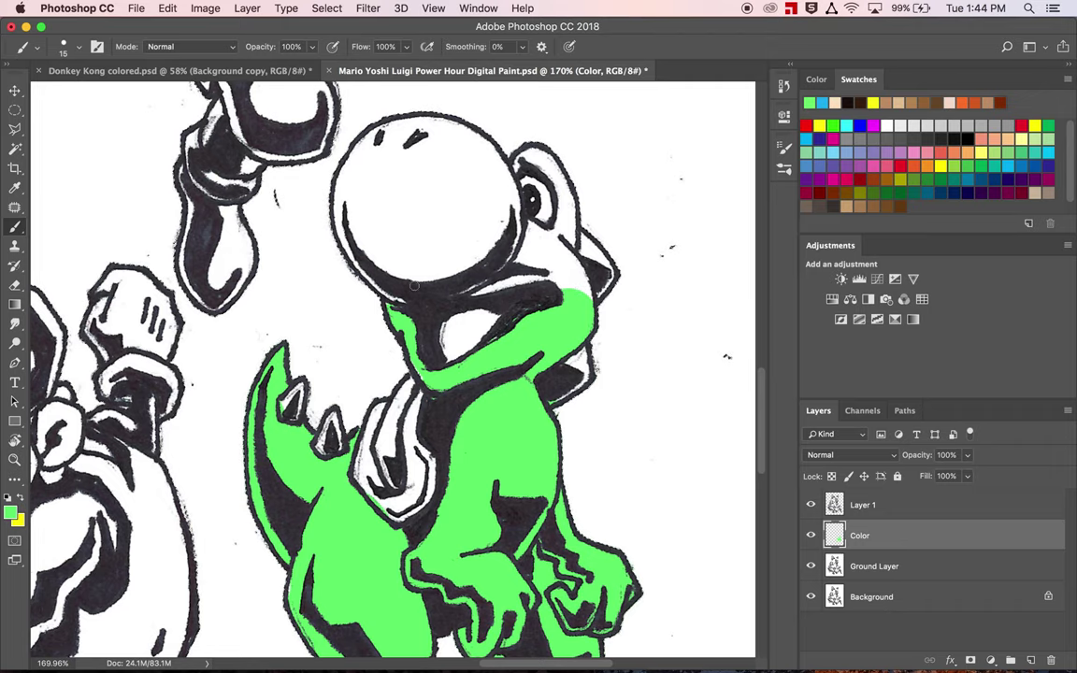
Enlarge the brush to 60 px and up to 100 px, and paint Yoshi's round nose and upper cheek green.
{"action": "key", "text": "bracketright"}
{"action": "key", "text": "bracketright"}
{"action": "key", "text": "bracketright"}
{"action": "key", "text": "bracketright"}
{"action": "key", "text": "bracketright"}
{"action": "key", "text": "bracketright"}
{"action": "key", "text": "bracketright"}
{"action": "key", "text": "bracketright"}
{"action": "key", "text": "bracketright"}
{"action": "key", "text": "bracketright"}
{"action": "key", "text": "bracketright"}
{"action": "key", "text": "bracketright"}
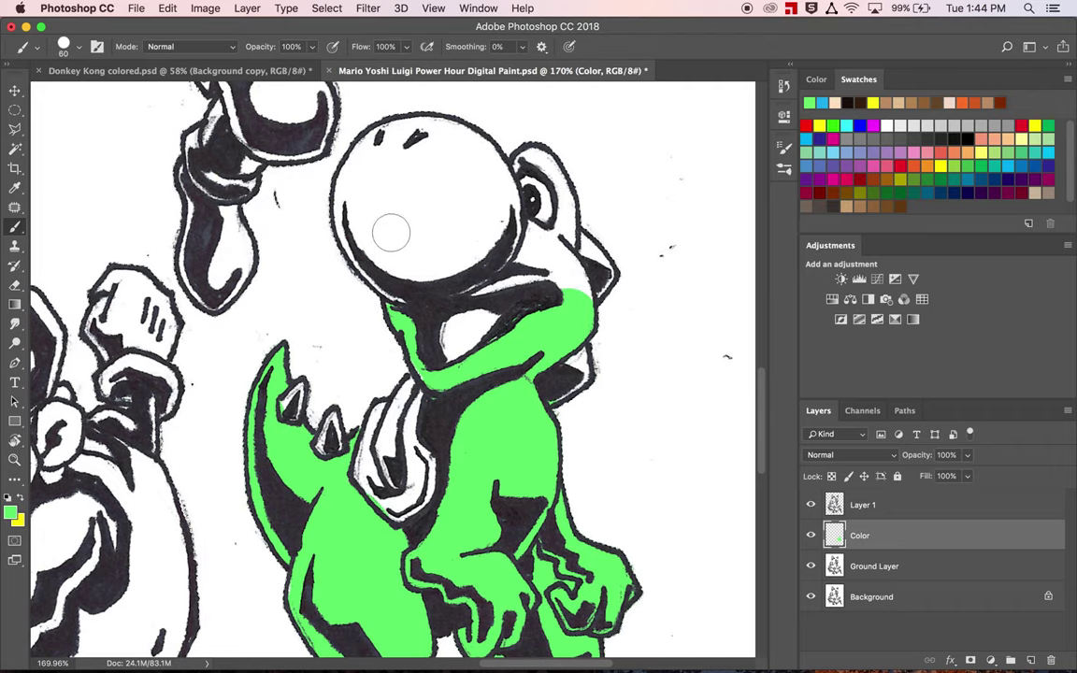
{"action": "mouse_move", "coordinate": [388, 264]}
{"action": "left_mouse_down"}
{"action": "mouse_move", "coordinate": [348, 235]}
{"action": "mouse_move", "coordinate": [351, 171]}
{"action": "mouse_move", "coordinate": [380, 114]}
{"action": "mouse_move", "coordinate": [436, 120]}
{"action": "mouse_move", "coordinate": [469, 157]}
{"action": "left_mouse_up"}
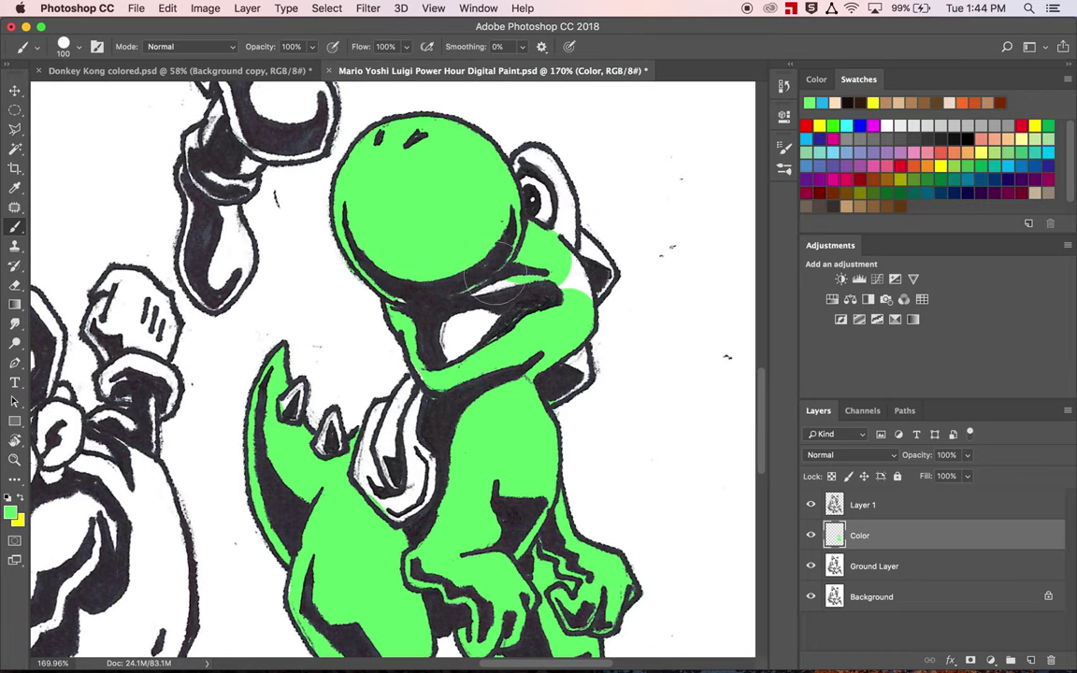
{"action": "left_click_drag", "start_coordinate": [536, 267], "coordinate": [565, 280]}
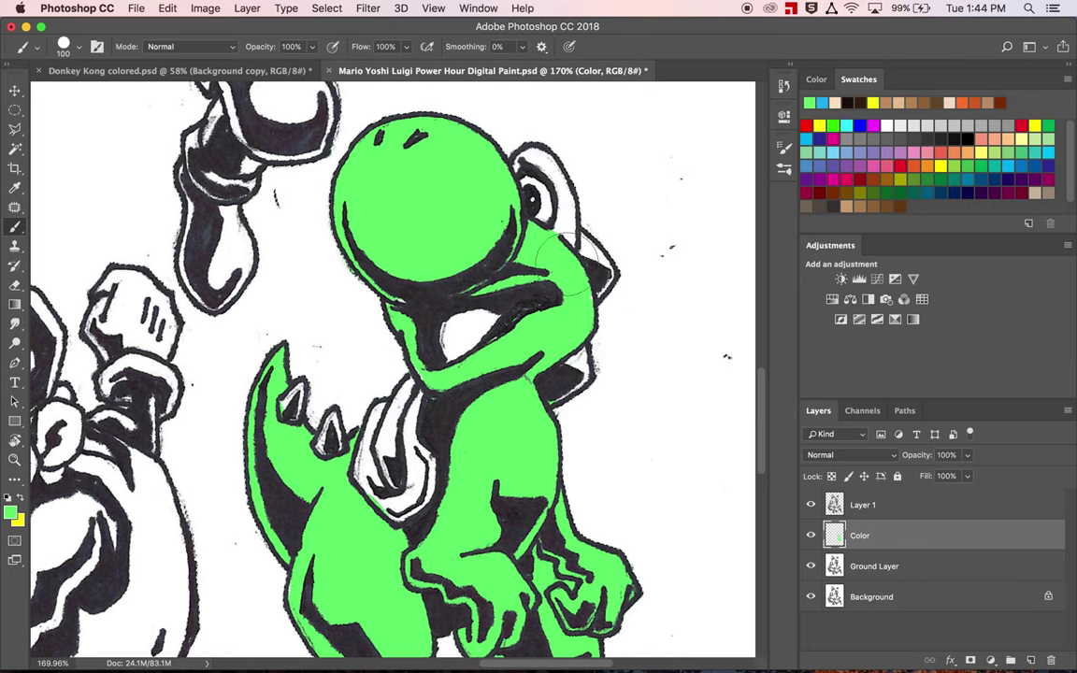
Paint Yoshi's head around the eye green, and clear the green from the white of the eye with a 30 px eraser.
{"action": "mouse_move", "coordinate": [539, 201]}
{"action": "left_mouse_down"}
{"action": "mouse_move", "coordinate": [534, 183]}
{"action": "mouse_move", "coordinate": [540, 192]}
{"action": "left_mouse_up"}
{"action": "key", "text": "bracketleft"}
{"action": "key", "text": "bracketleft"}
{"action": "key", "text": "bracketleft"}
{"action": "key", "text": "bracketleft"}
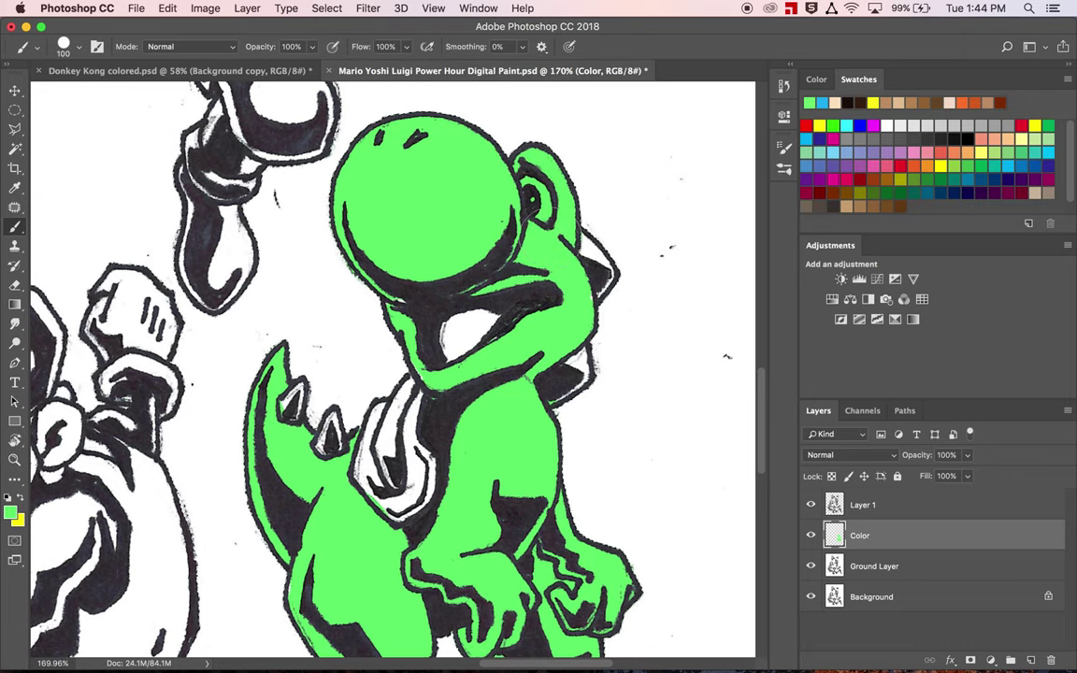
{"action": "key", "text": "e"}
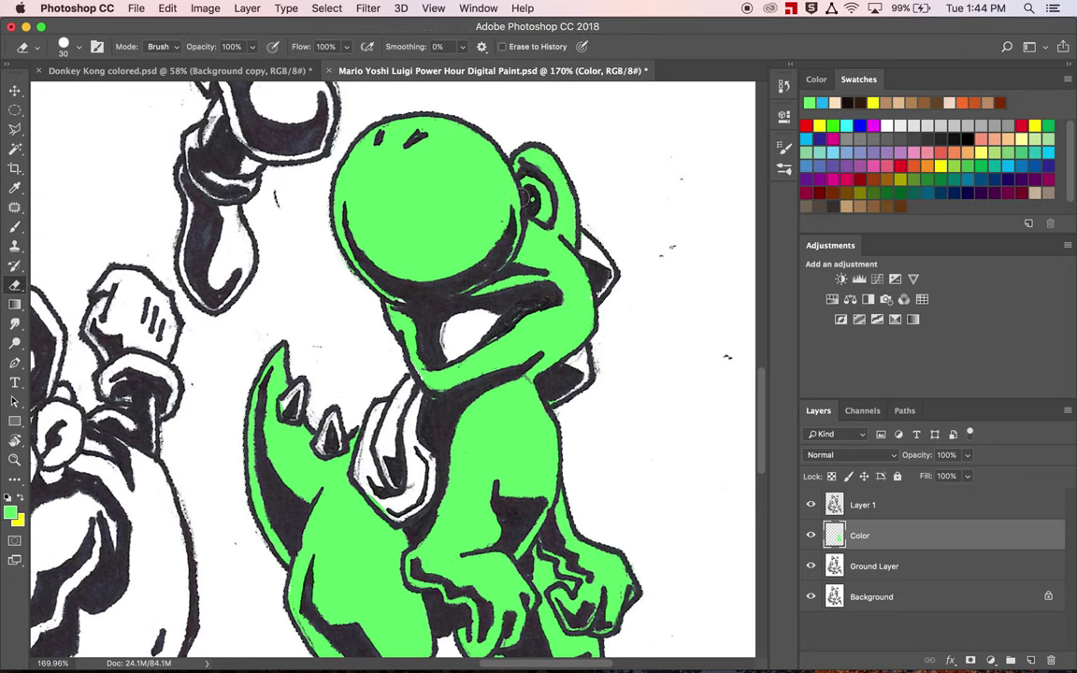
{"action": "left_click_drag", "start_coordinate": [529, 191], "coordinate": [542, 211]}
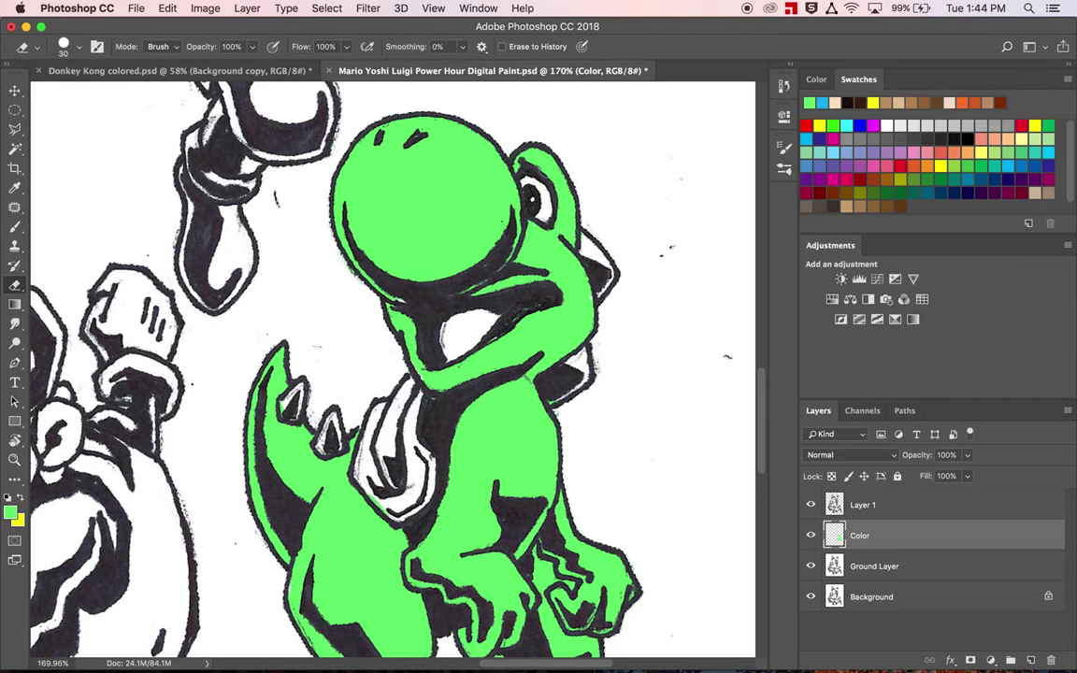
Return to the Brush tool and reduce its size to 45 px.
{"action": "scroll", "coordinate": [561, 249], "scroll_direction": "down", "scroll_amount": 5}
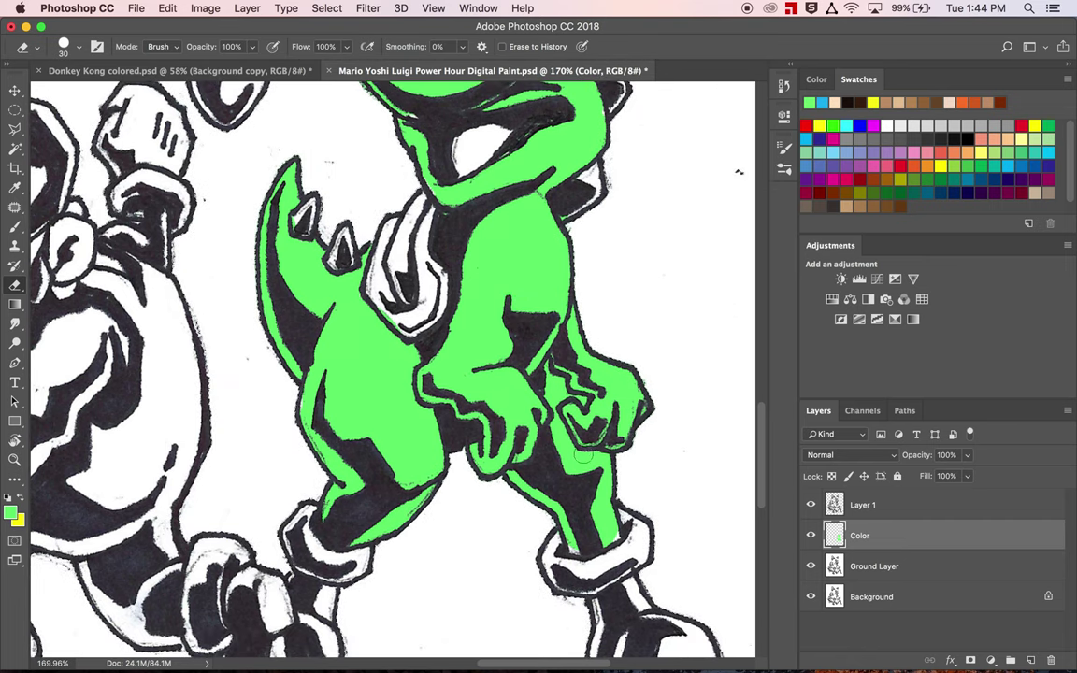
{"action": "key", "text": "b"}
{"action": "key", "text": "bracketleft"}
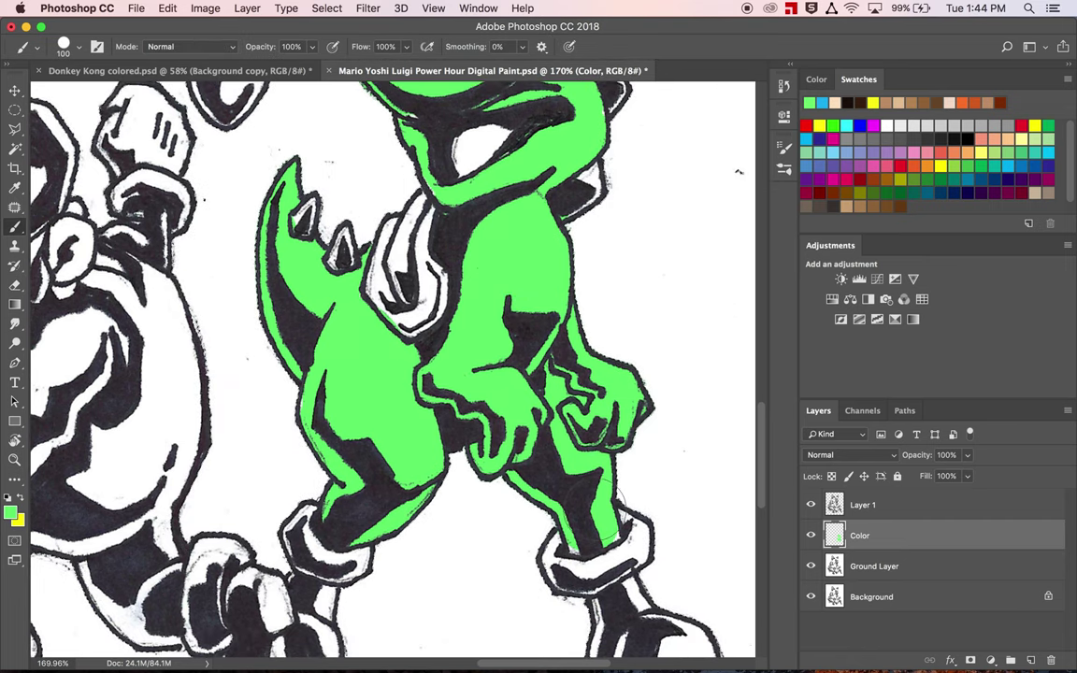
{"action": "key", "text": "bracketleft"}
{"action": "key", "text": "bracketleft"}
{"action": "key", "text": "bracketleft"}
{"action": "key", "text": "bracketleft"}
{"action": "key", "text": "bracketleft"}
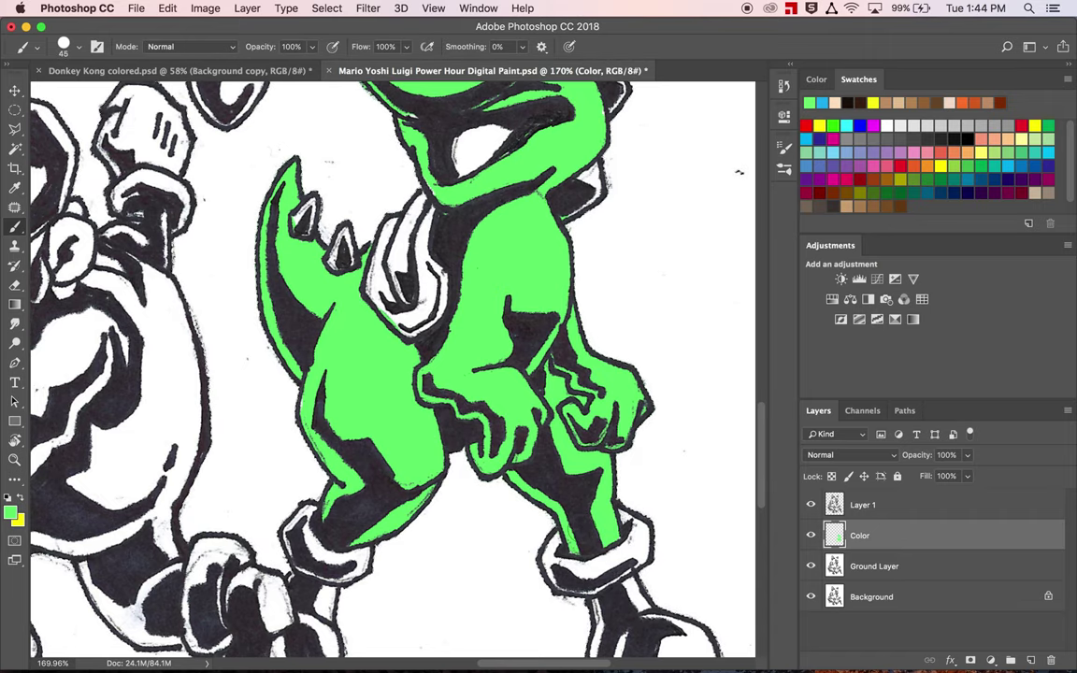
Inspect the green coverage with the Color layer and the Layer 1 line art each hidden and shown, and check Layer 1's blend mode.
{"action": "scroll", "coordinate": [587, 538], "scroll_direction": "up", "scroll_amount": 2}
{"action": "scroll", "coordinate": [519, 383], "scroll_direction": "up", "scroll_amount": 3}
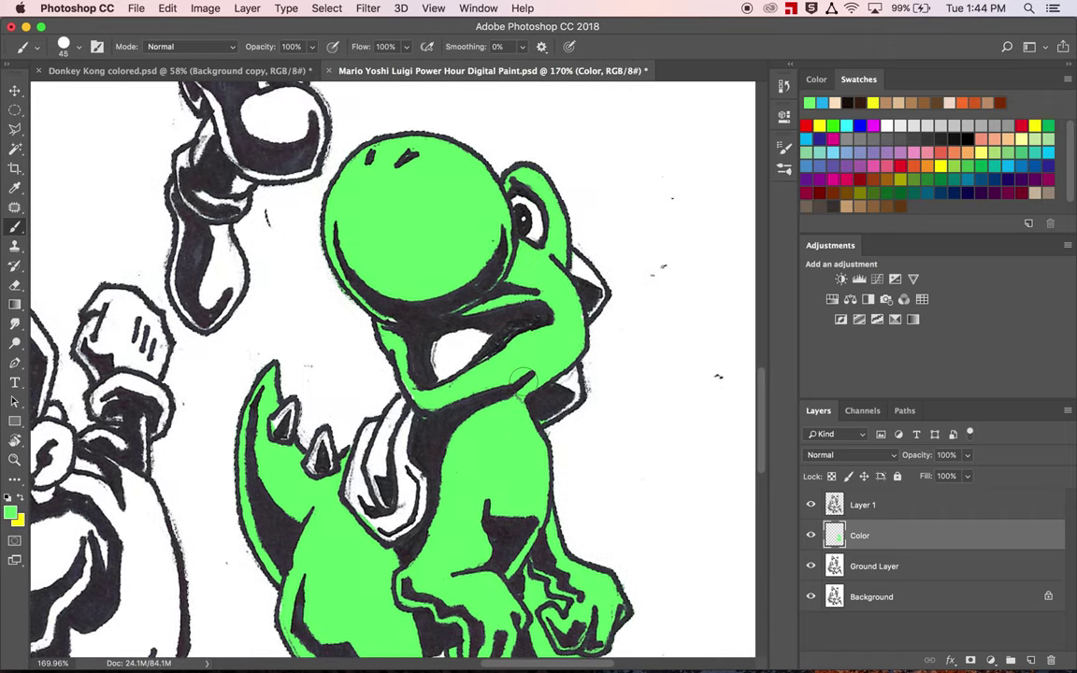
{"action": "scroll", "coordinate": [518, 383], "scroll_direction": "down", "scroll_amount": 5}
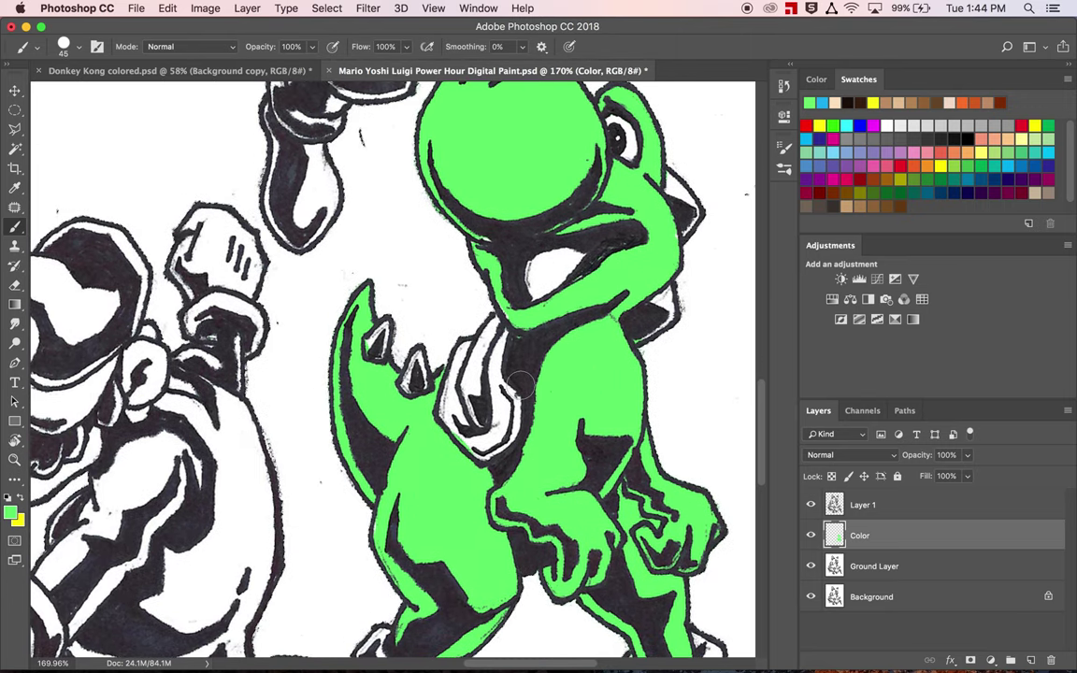
{"action": "scroll", "coordinate": [519, 383], "scroll_direction": "down", "scroll_amount": 1}
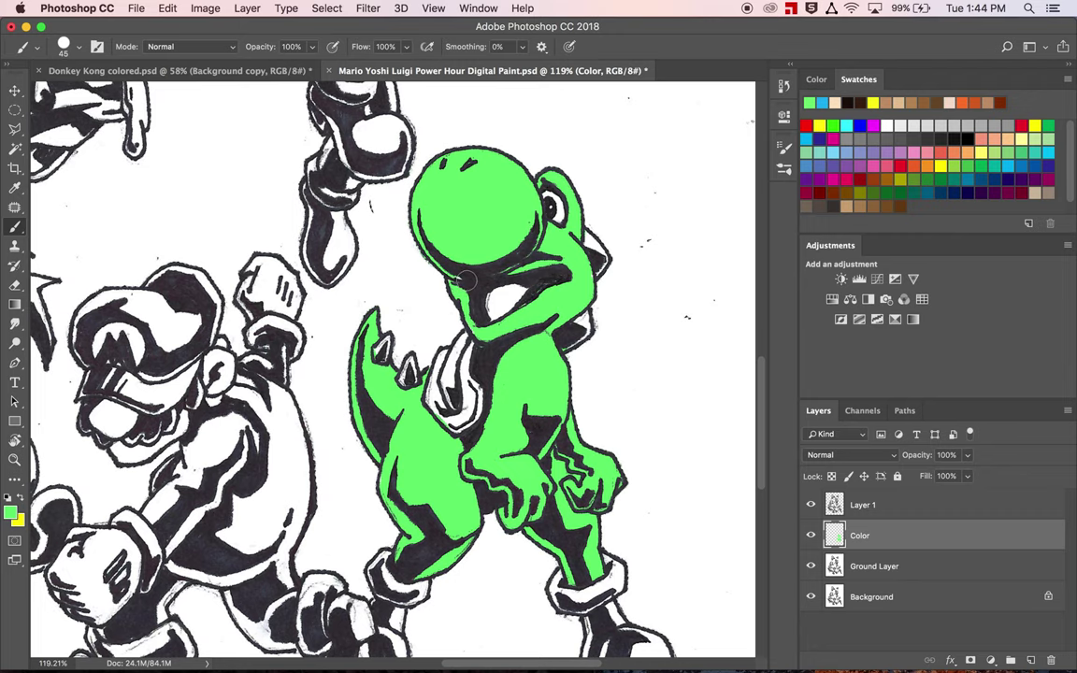
{"action": "scroll", "coordinate": [460, 280], "scroll_direction": "left", "scroll_amount": 10}
{"action": "scroll", "coordinate": [460, 279], "scroll_direction": "up", "scroll_amount": 5}
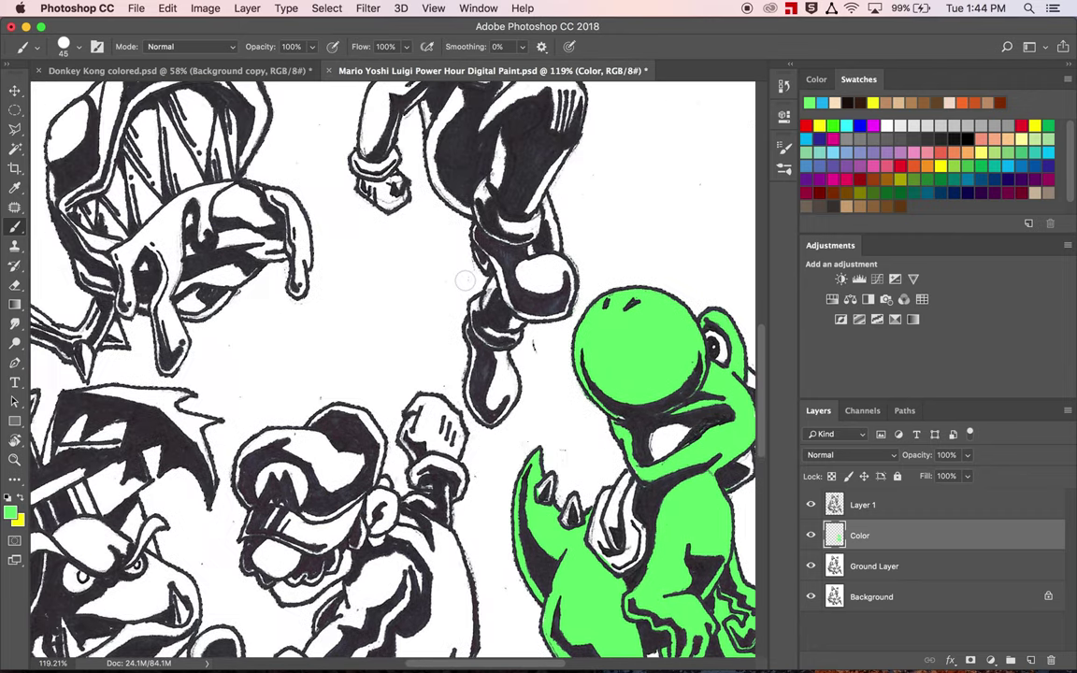
{"action": "scroll", "coordinate": [465, 279], "scroll_direction": "down", "scroll_amount": 3}
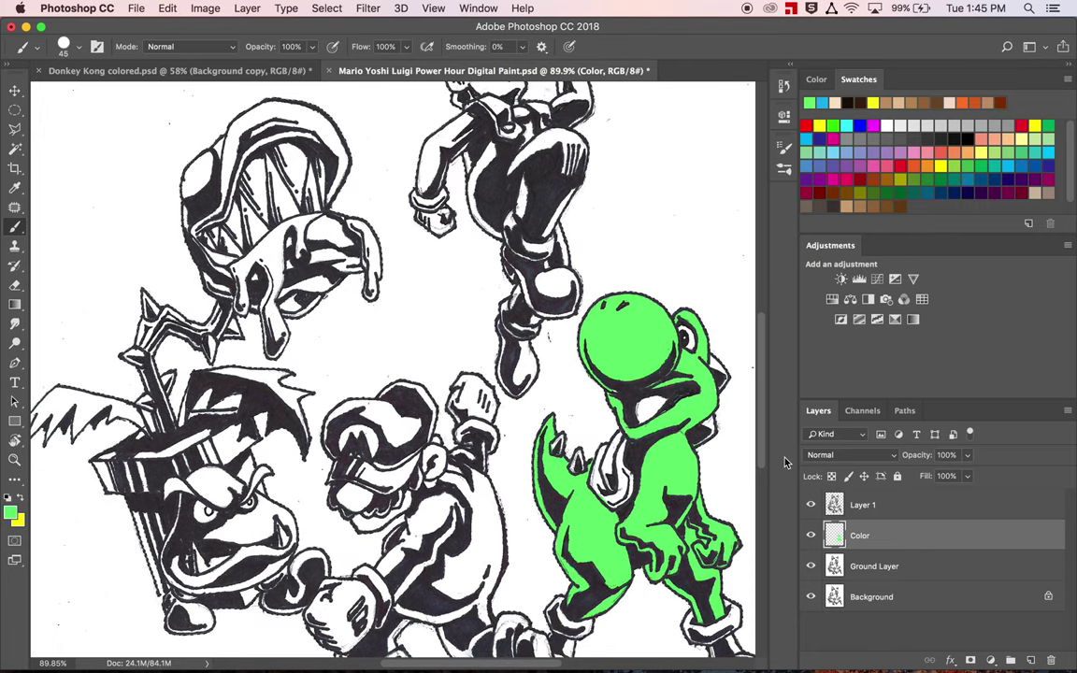
{"action": "left_click", "coordinate": [811, 535]}
{"action": "left_click", "coordinate": [811, 536]}
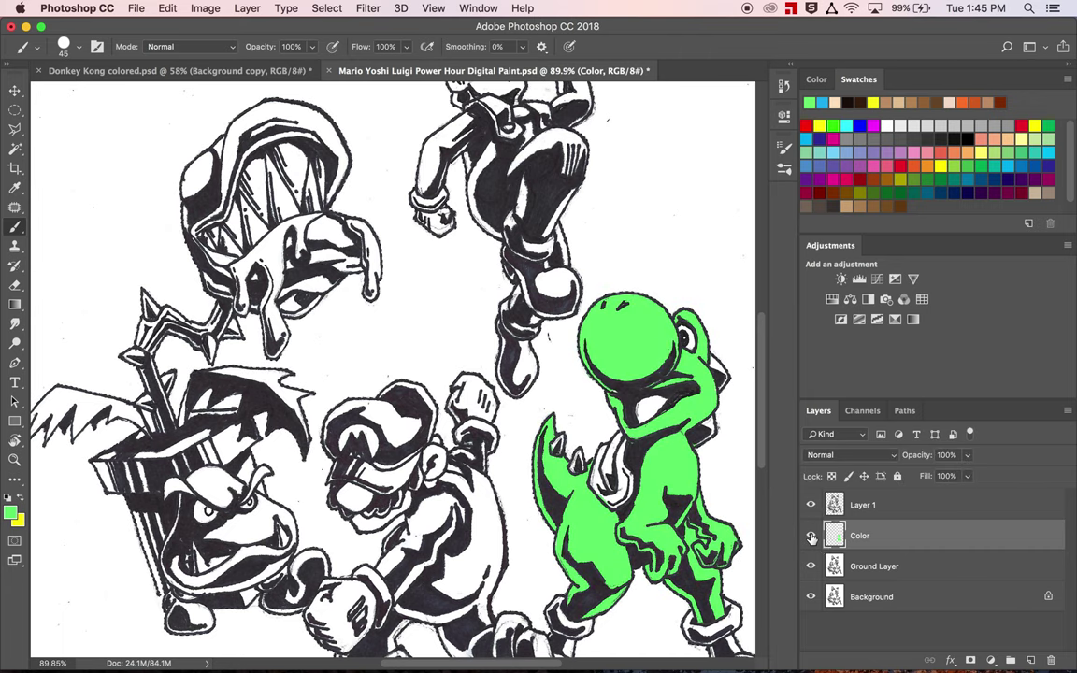
{"action": "left_click", "coordinate": [811, 505]}
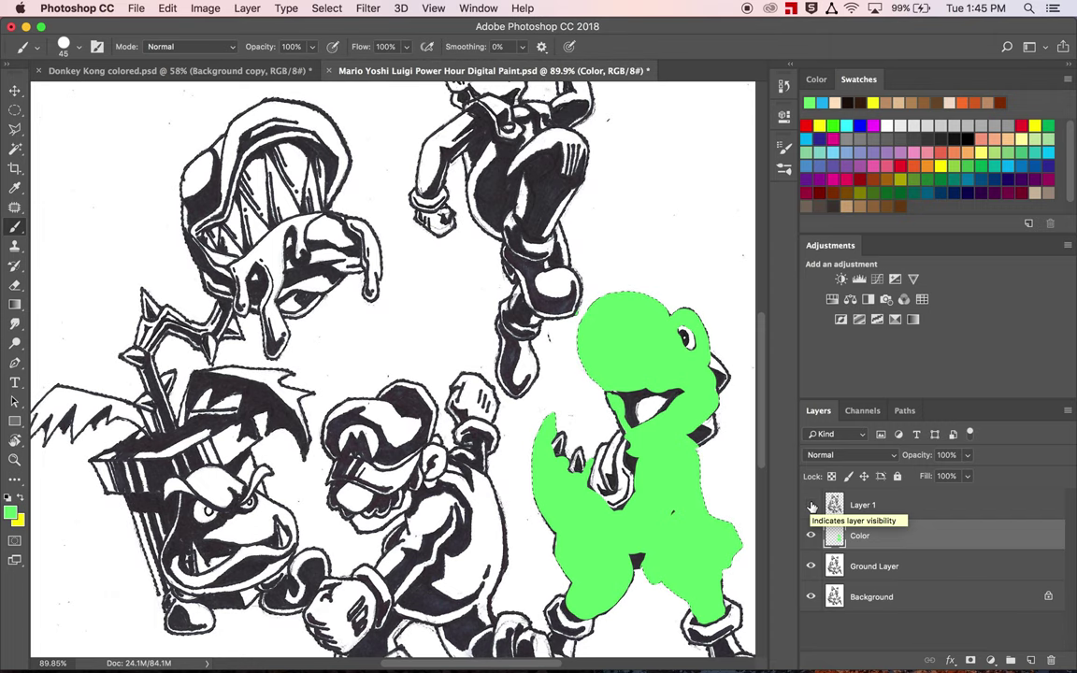
{"action": "left_click", "coordinate": [811, 505]}
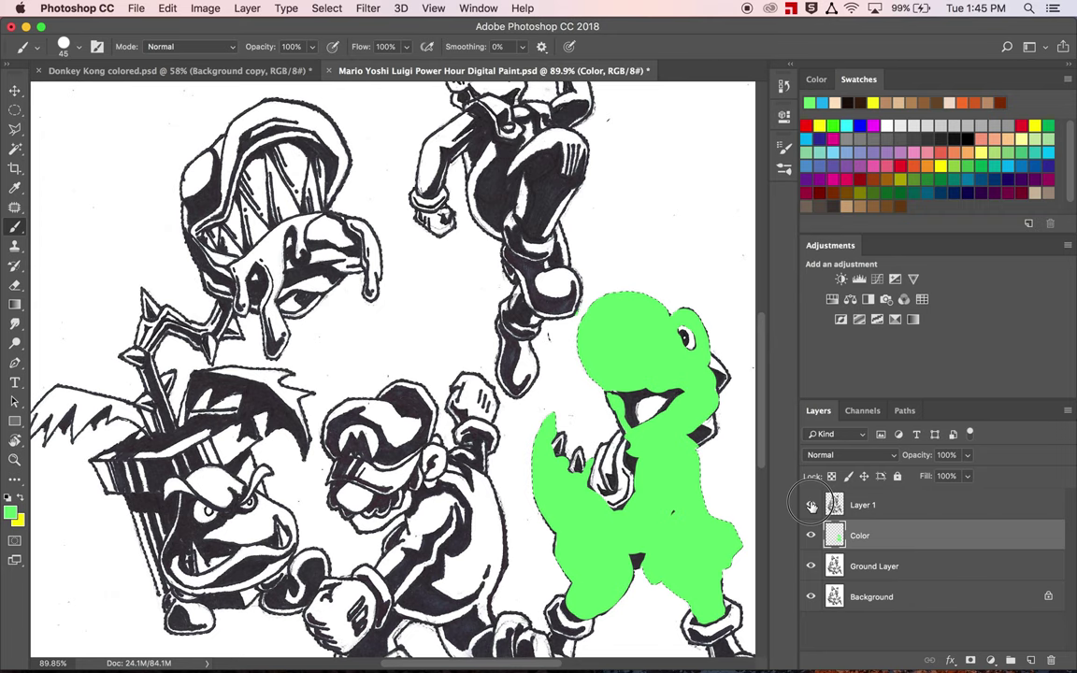
{"action": "left_click", "coordinate": [863, 505]}
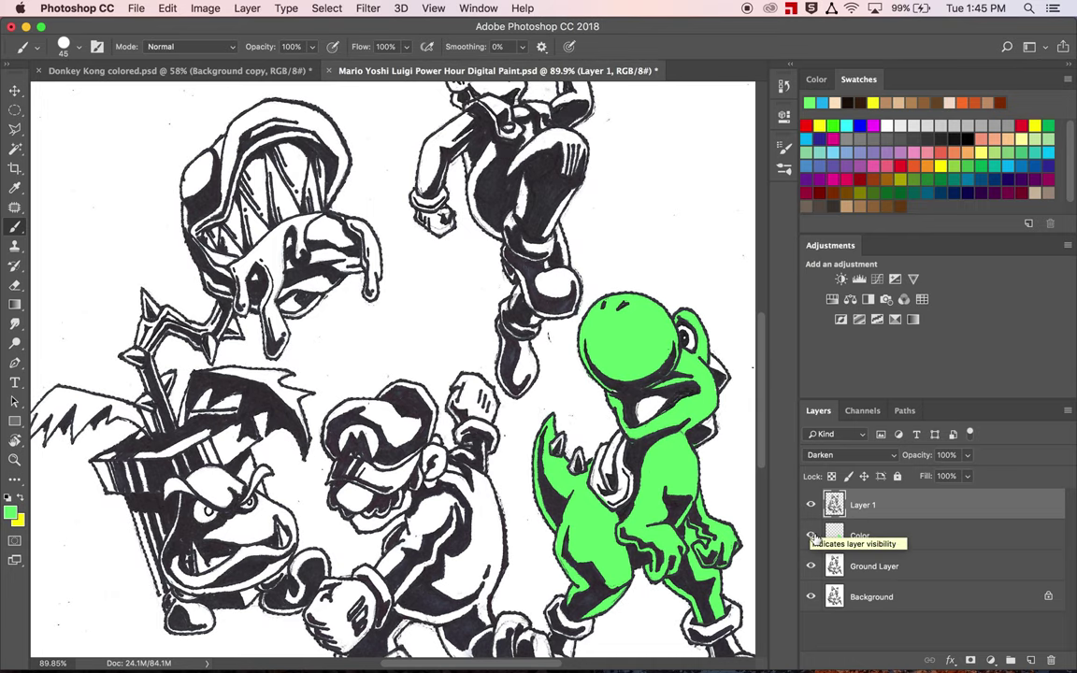
{"action": "left_click", "coordinate": [862, 530]}
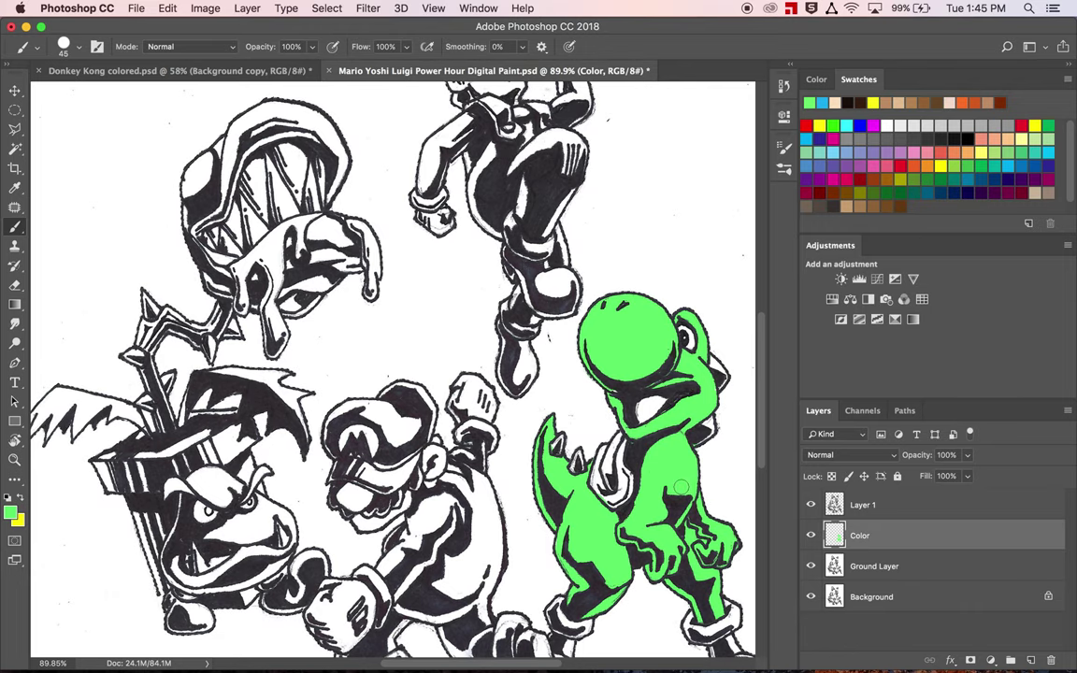
Paint the rim and stripes of the pipe behind the winged creature green with the 45 px brush.
{"action": "scroll", "coordinate": [681, 487], "scroll_direction": "up", "scroll_amount": 3}
{"action": "scroll", "coordinate": [682, 487], "scroll_direction": "left", "scroll_amount": 5}
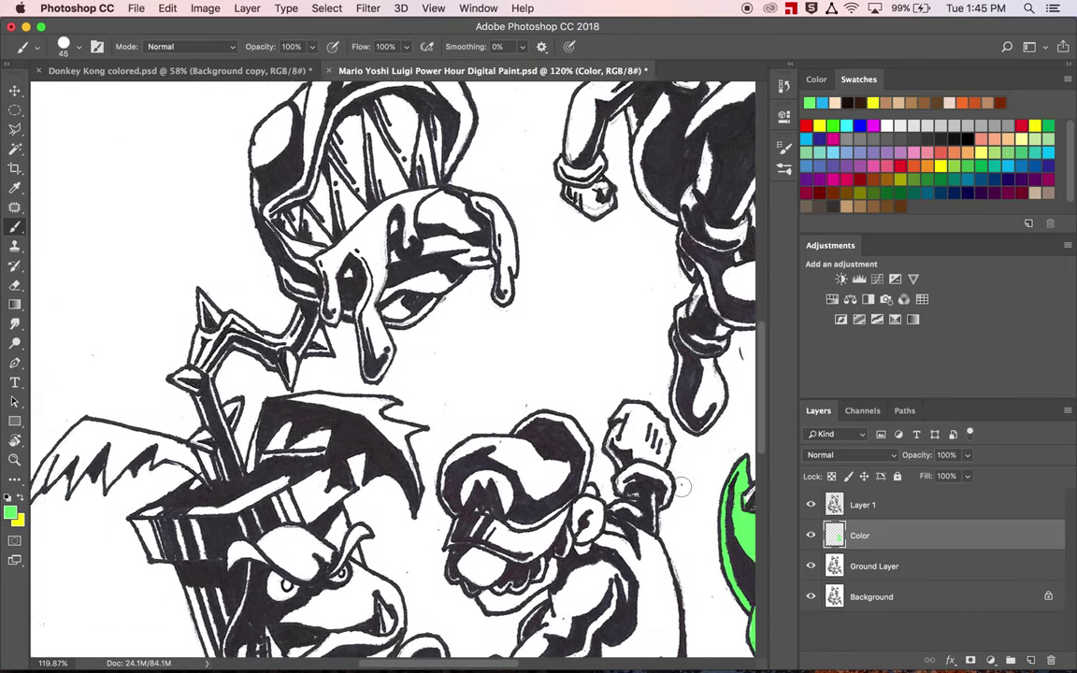
{"action": "scroll", "coordinate": [404, 374], "scroll_direction": "down", "scroll_amount": 2}
{"action": "scroll", "coordinate": [404, 374], "scroll_direction": "left", "scroll_amount": 2}
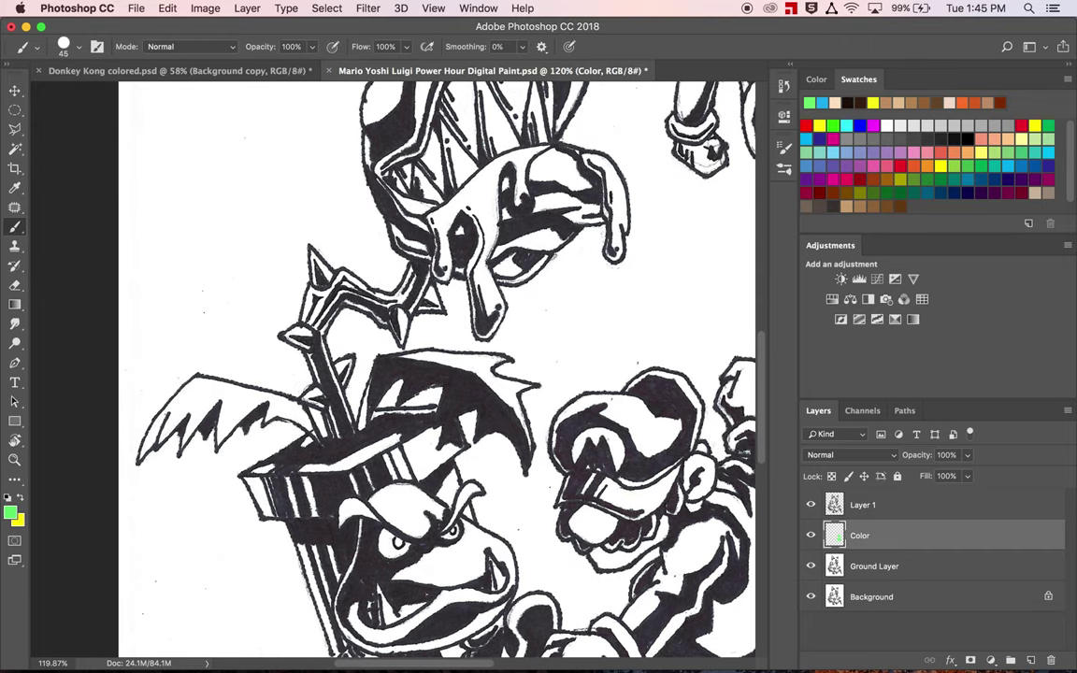
{"action": "left_click_drag", "start_coordinate": [400, 439], "coordinate": [316, 469]}
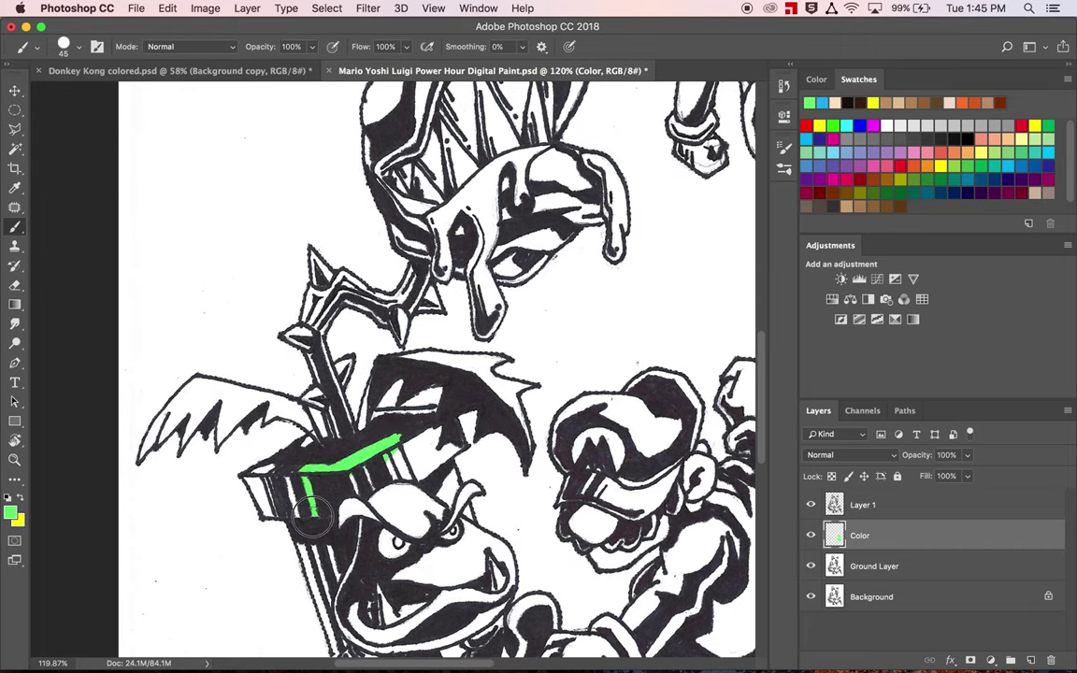
{"action": "mouse_move", "coordinate": [265, 467]}
{"action": "left_mouse_down"}
{"action": "mouse_move", "coordinate": [274, 516]}
{"action": "mouse_move", "coordinate": [274, 490]}
{"action": "mouse_move", "coordinate": [298, 508]}
{"action": "left_mouse_up"}
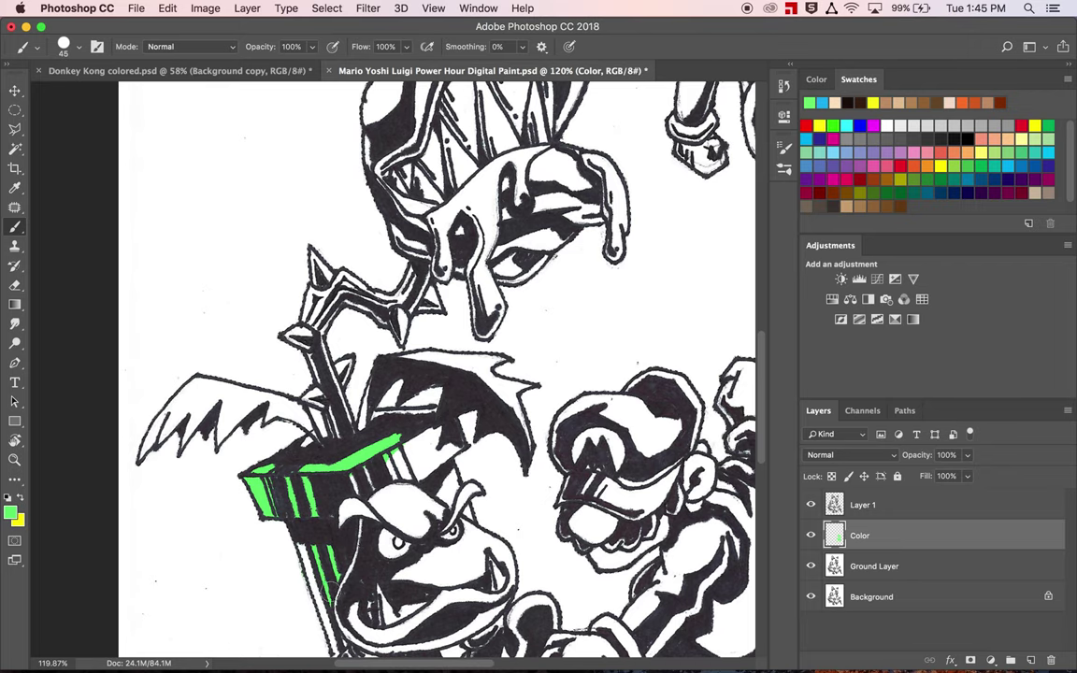
{"action": "scroll", "coordinate": [565, 343], "scroll_direction": "down", "scroll_amount": 4}
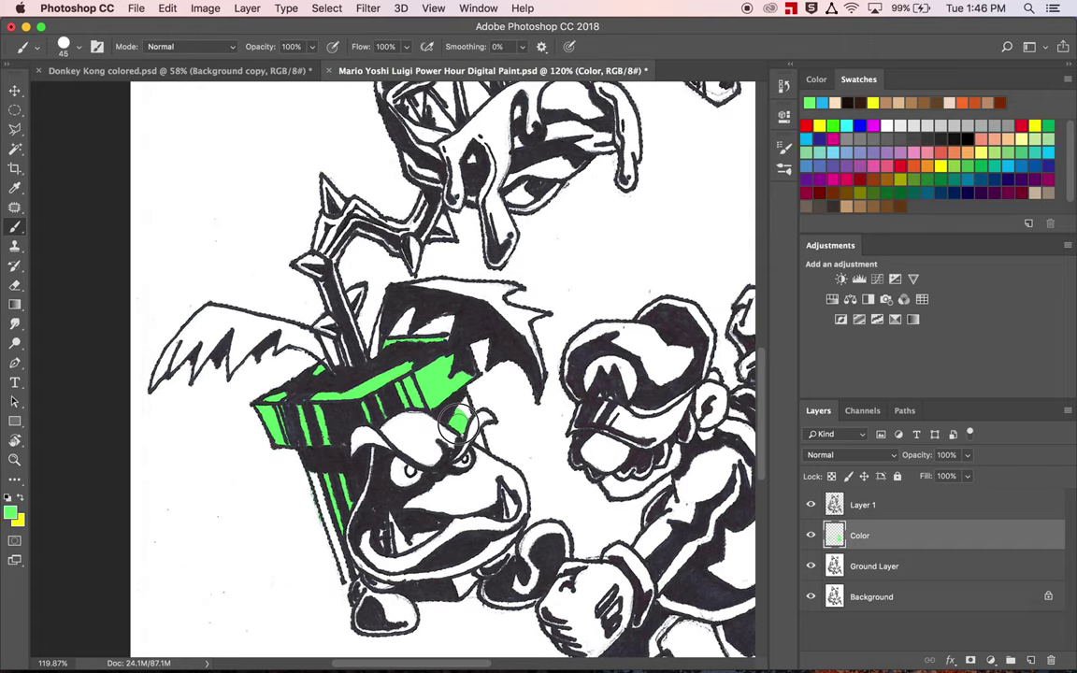
Fill the pipe sections beside the winged creature's curled eyebrow with green, reducing the brush to 25 px for the narrow sliver.
{"action": "left_click_drag", "start_coordinate": [457, 421], "coordinate": [457, 401]}
{"action": "scroll", "coordinate": [468, 369], "scroll_direction": "up", "scroll_amount": 3}
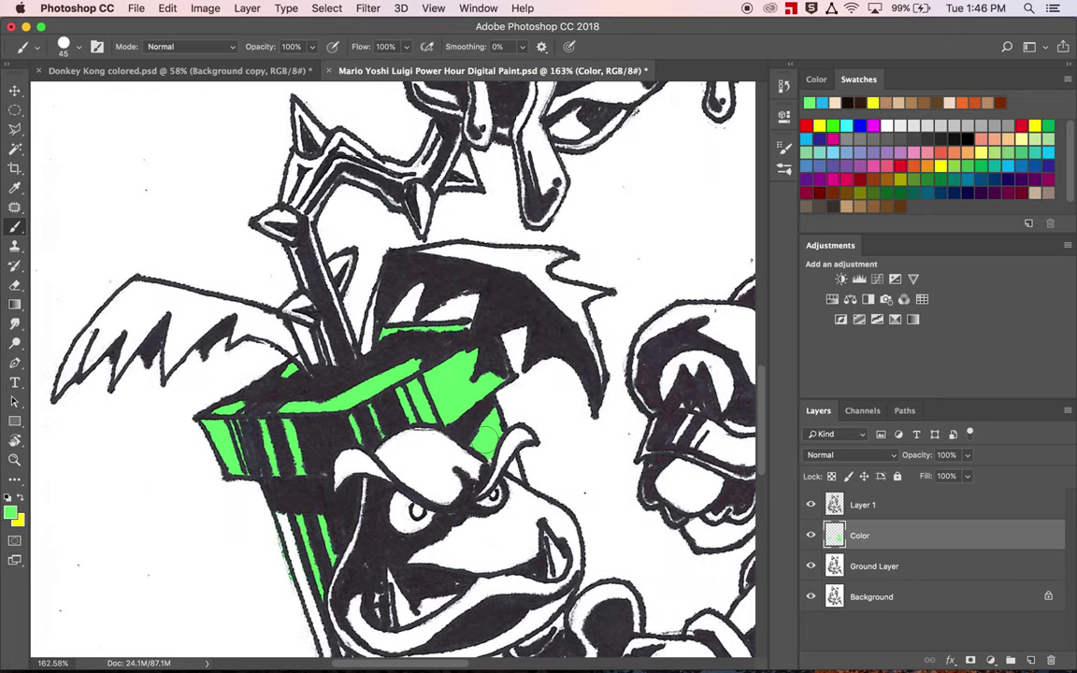
{"action": "scroll", "coordinate": [486, 432], "scroll_direction": "up", "scroll_amount": 3}
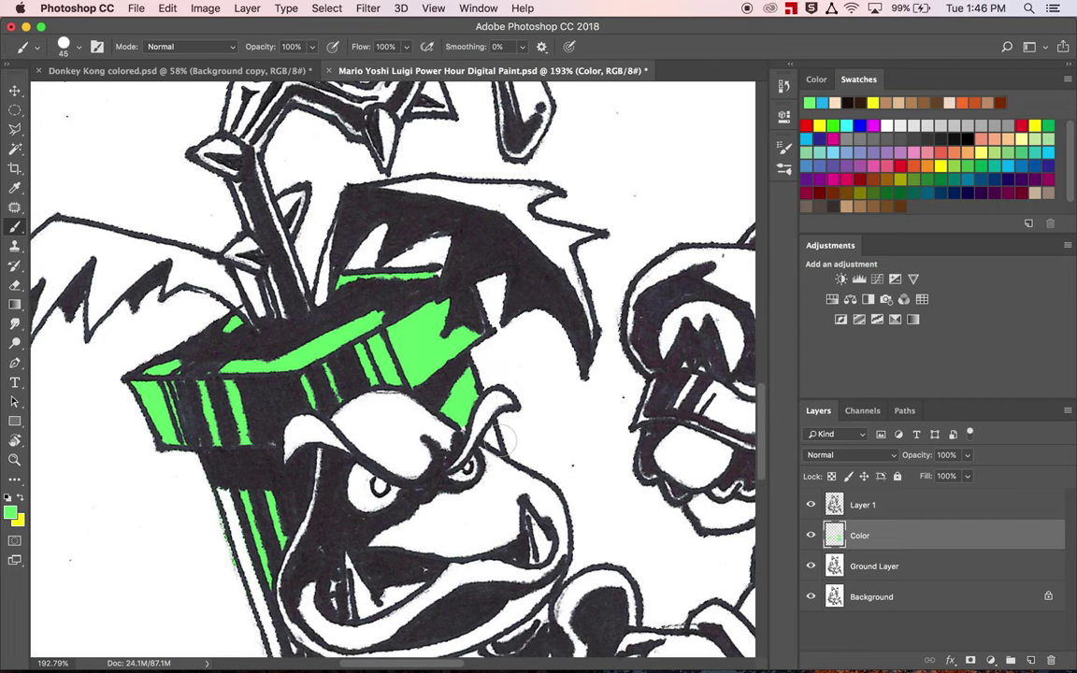
{"action": "key", "text": "bracketleft"}
{"action": "key", "text": "bracketleft"}
{"action": "key", "text": "bracketleft"}
{"action": "left_click_drag", "start_coordinate": [487, 426], "coordinate": [494, 440]}
{"action": "key", "text": "bracketleft"}
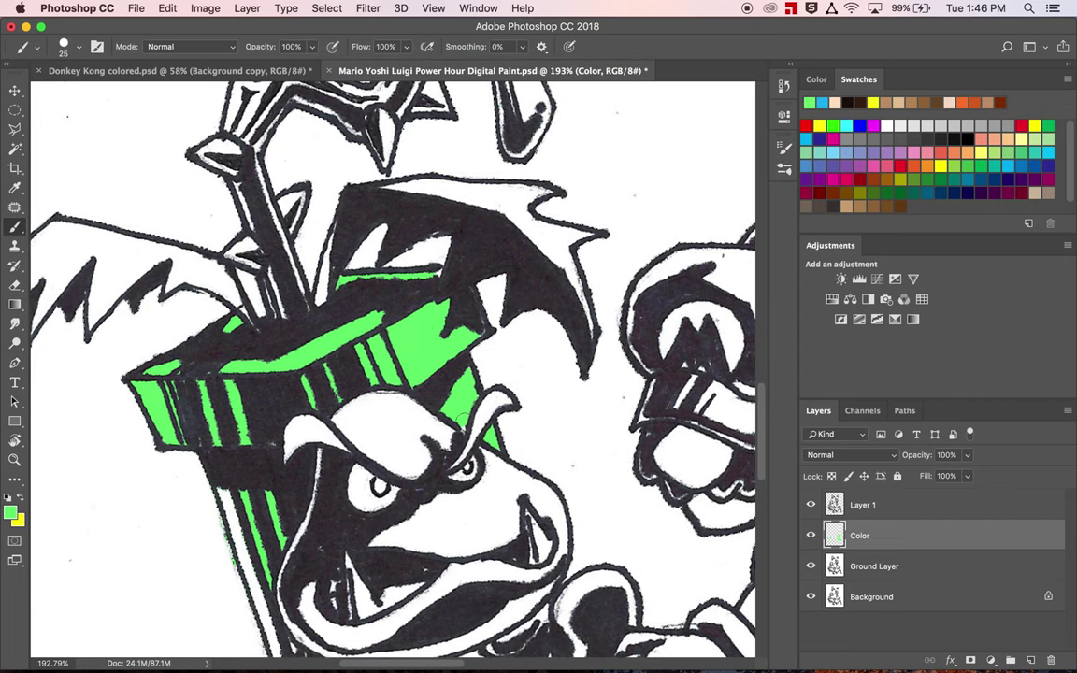
Review the painted pipe and Yoshi for areas the green has missed.
{"action": "scroll", "coordinate": [485, 379], "scroll_direction": "right", "scroll_amount": 3}
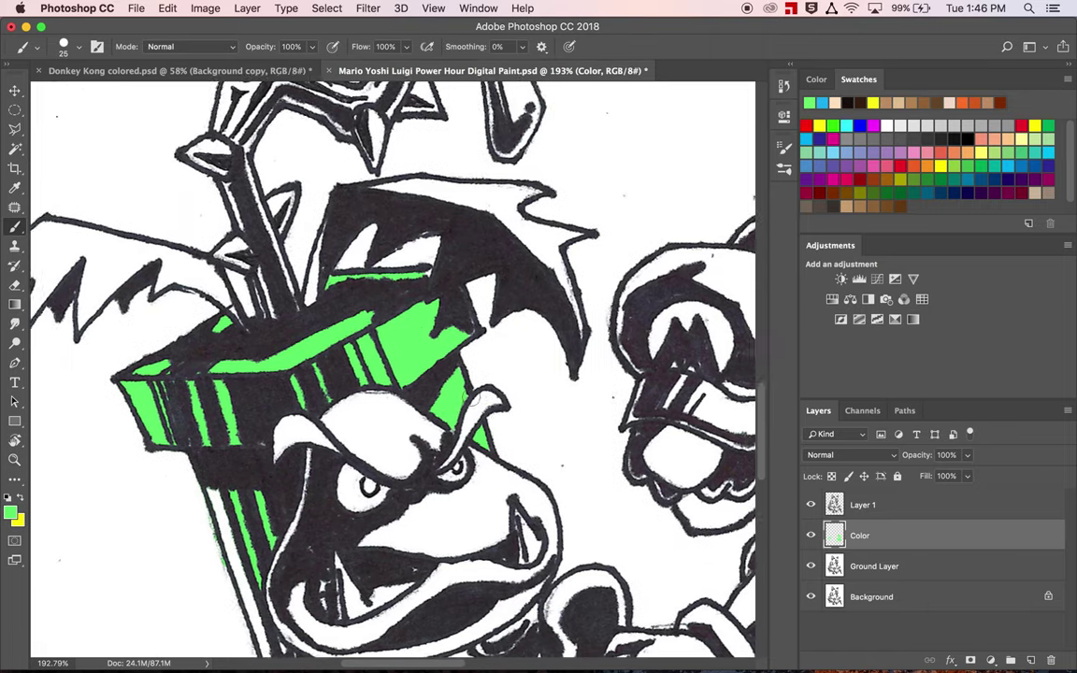
{"action": "scroll", "coordinate": [468, 399], "scroll_direction": "down", "scroll_amount": 2}
{"action": "scroll", "coordinate": [466, 399], "scroll_direction": "down", "scroll_amount": 6}
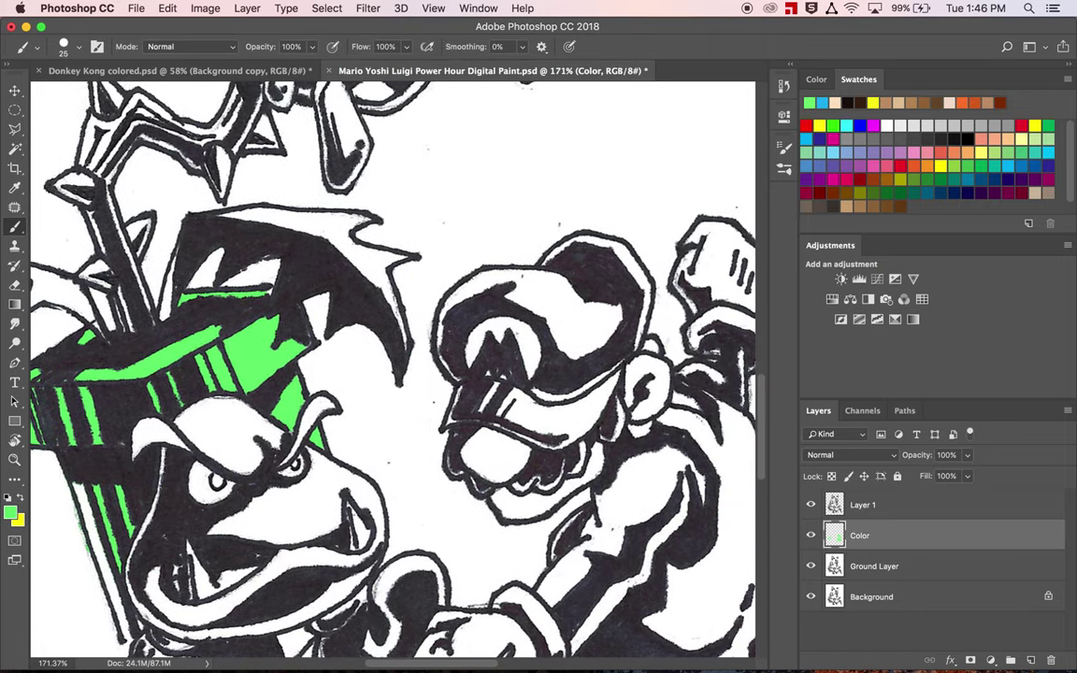
{"action": "scroll", "coordinate": [527, 363], "scroll_direction": "right", "scroll_amount": 6}
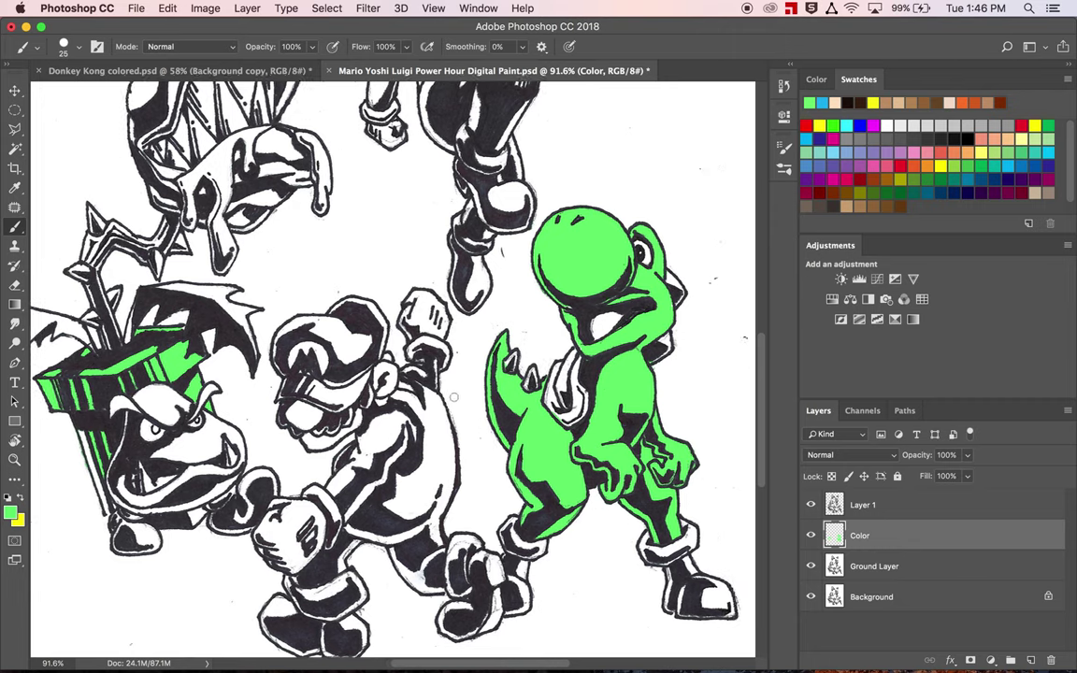
{"action": "scroll", "coordinate": [526, 364], "scroll_direction": "up", "scroll_amount": 4}
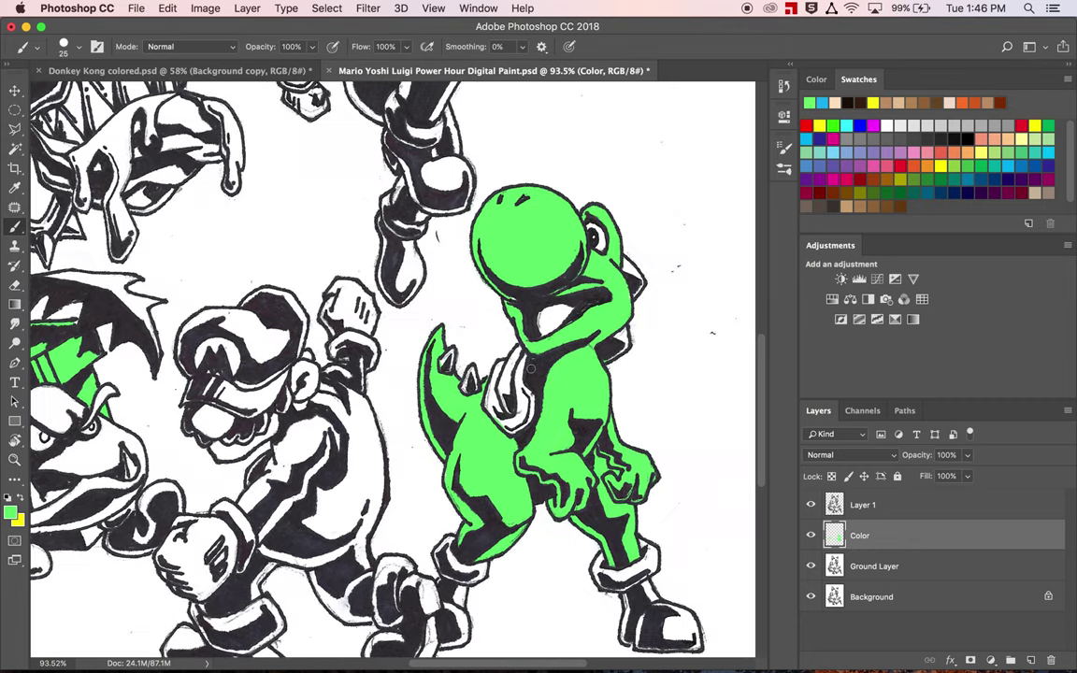
{"action": "scroll", "coordinate": [526, 372], "scroll_direction": "right", "scroll_amount": 4}
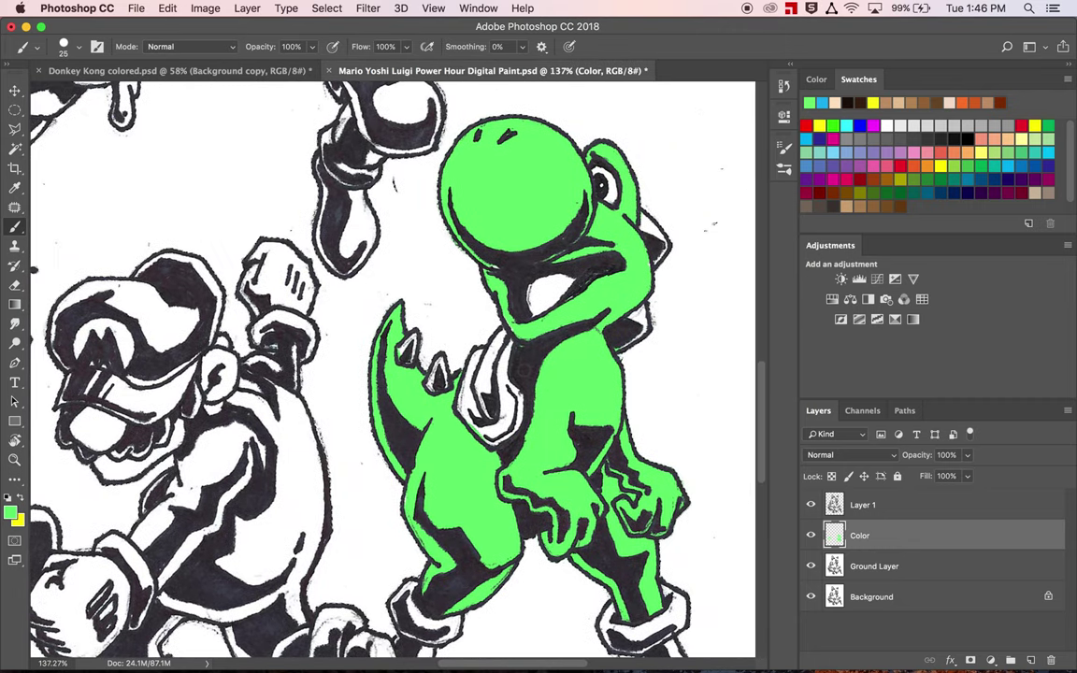
{"action": "scroll", "coordinate": [513, 376], "scroll_direction": "down", "scroll_amount": 4}
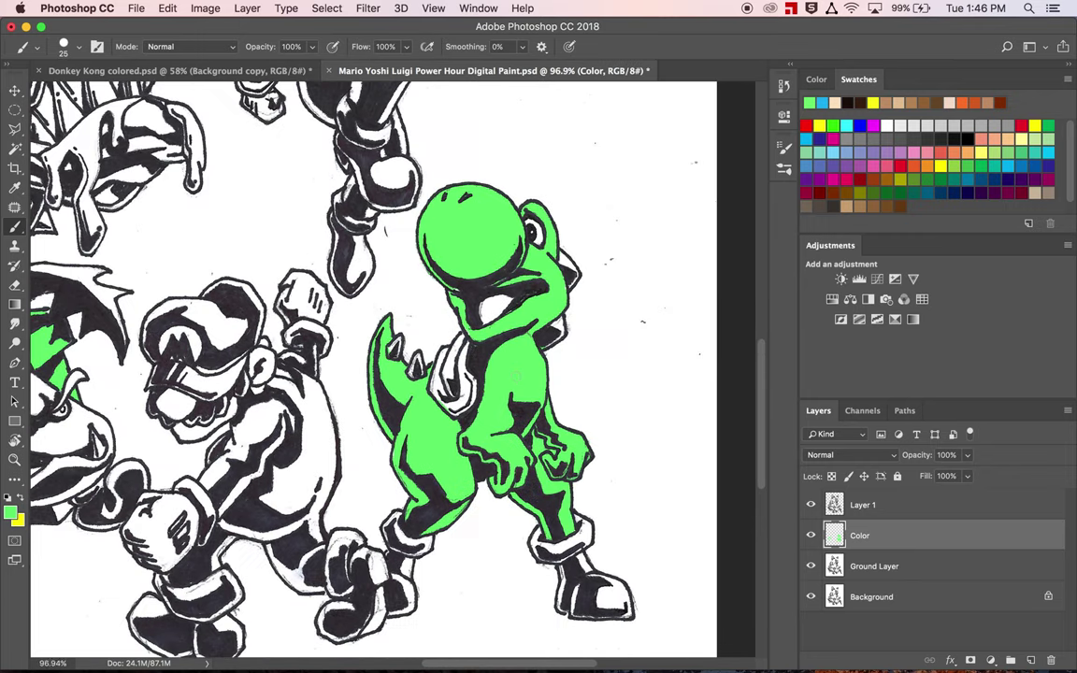
{"action": "scroll", "coordinate": [383, 362], "scroll_direction": "up", "scroll_amount": 2}
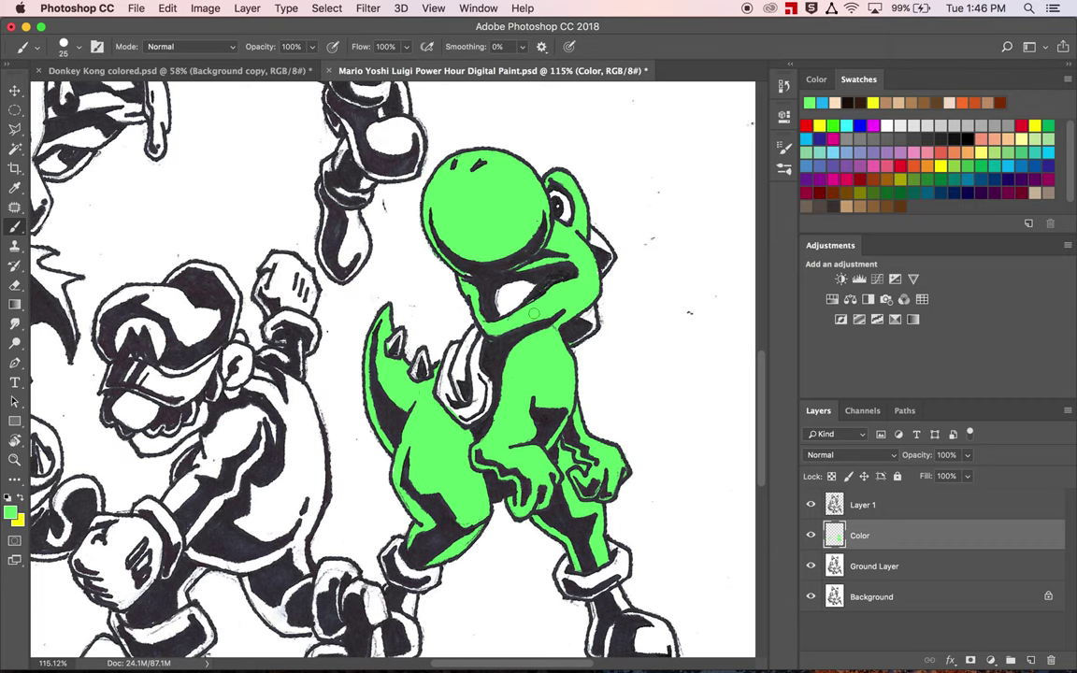
Set the foreground color to a saturated crimson red and return to the Brush tool.
{"action": "left_click", "coordinate": [10, 512]}
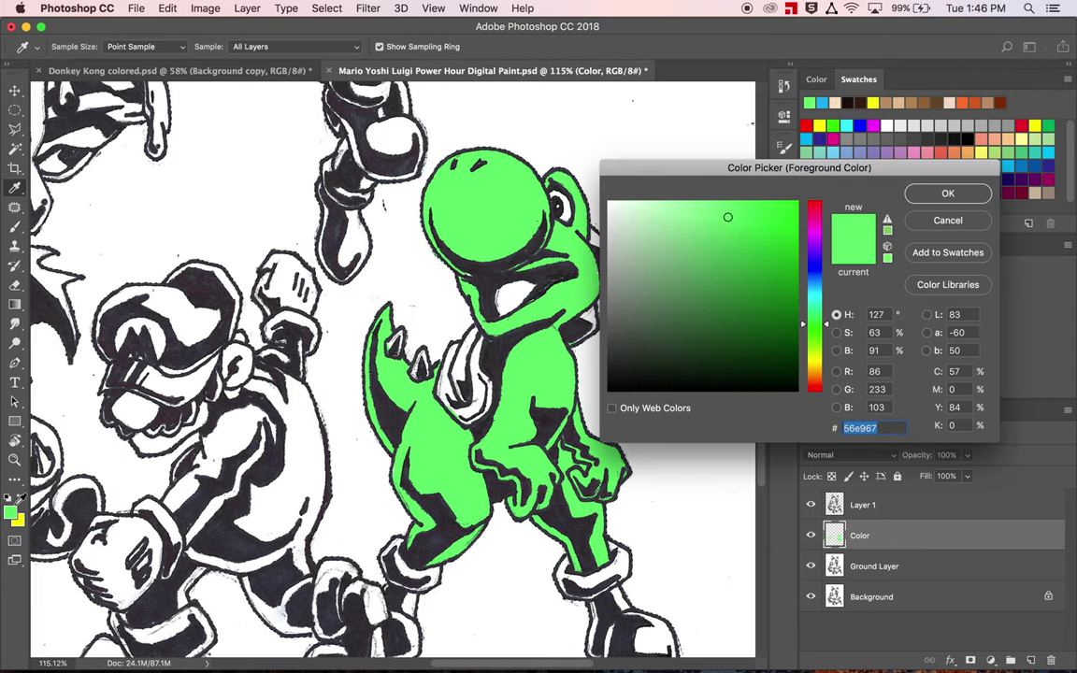
{"action": "left_click_drag", "start_coordinate": [819, 211], "coordinate": [819, 207]}
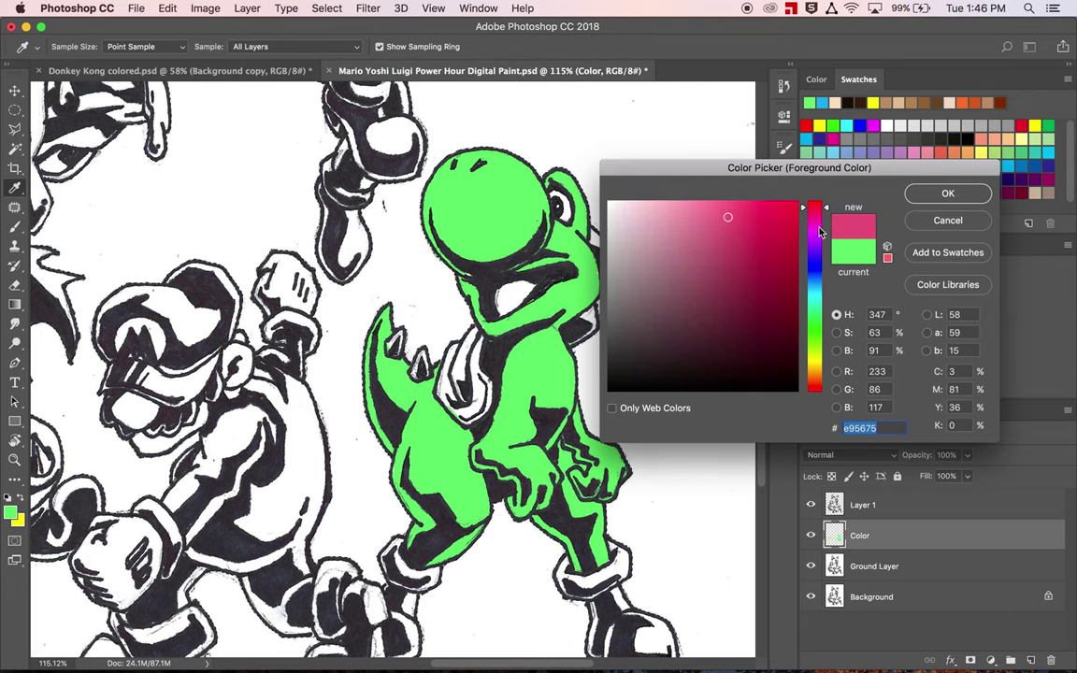
{"action": "left_click", "coordinate": [791, 202]}
{"action": "left_click_drag", "start_coordinate": [791, 203], "coordinate": [744, 225]}
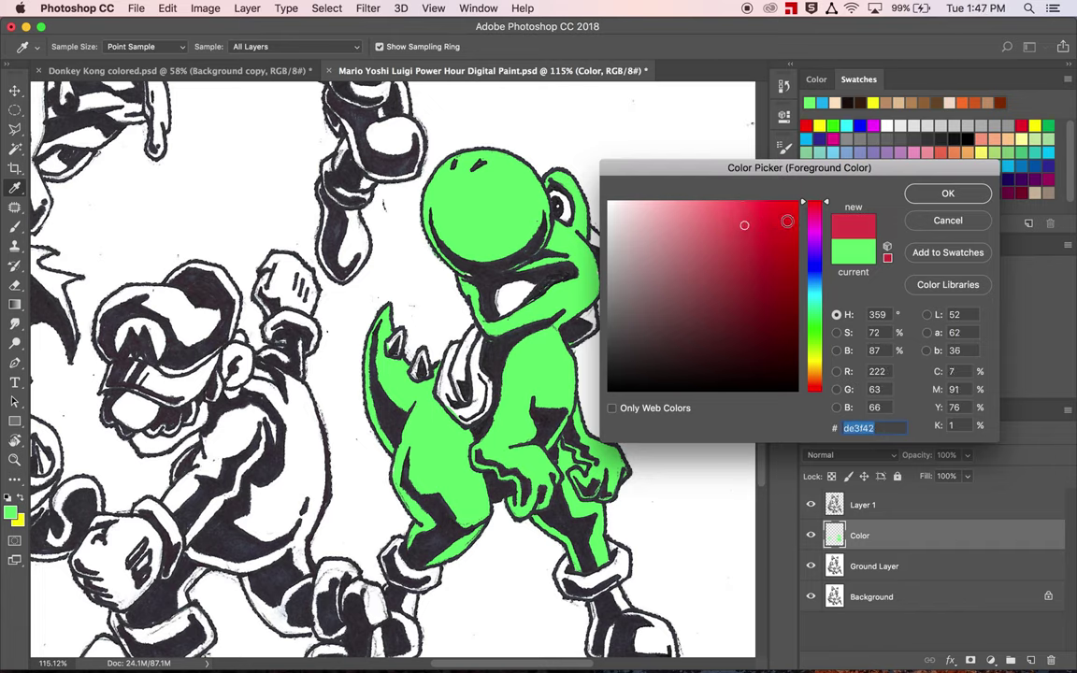
{"action": "left_click_drag", "start_coordinate": [826, 205], "coordinate": [826, 199]}
{"action": "left_click", "coordinate": [944, 193]}
{"action": "key", "text": "b"}
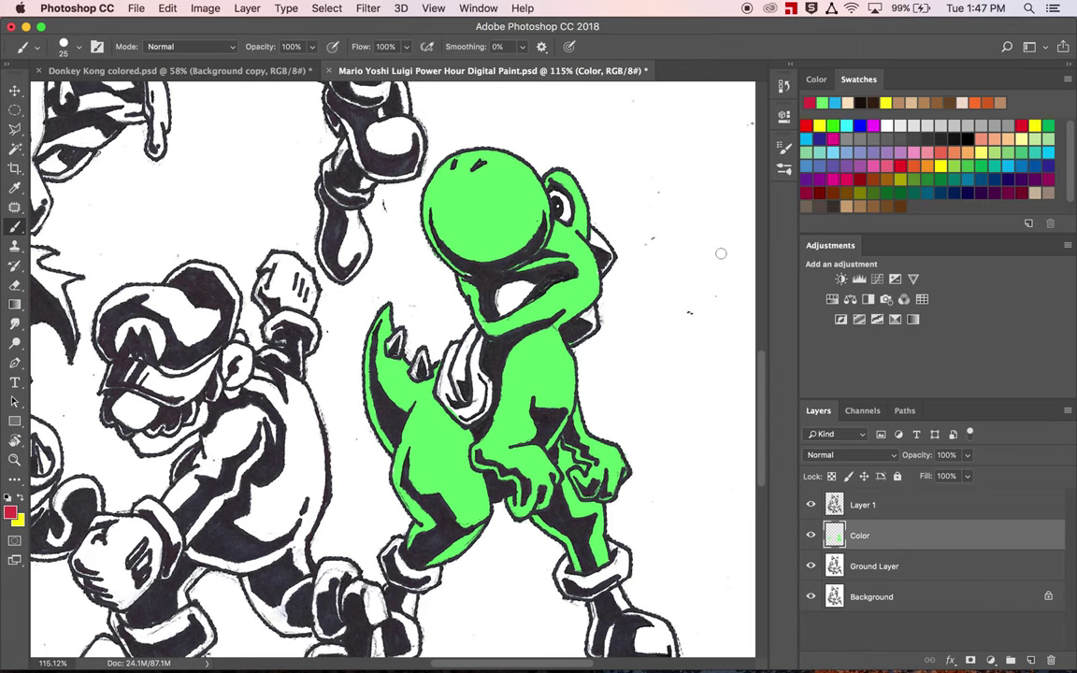
Paint the spikes behind Yoshi's head and the inner part of his saddle crimson red with the 25 px brush.
{"action": "left_click", "coordinate": [595, 238]}
{"action": "left_click_drag", "start_coordinate": [595, 238], "coordinate": [610, 267]}
{"action": "mouse_move", "coordinate": [606, 323]}
{"action": "left_mouse_down"}
{"action": "mouse_move", "coordinate": [589, 311]}
{"action": "mouse_move", "coordinate": [592, 327]}
{"action": "left_mouse_up"}
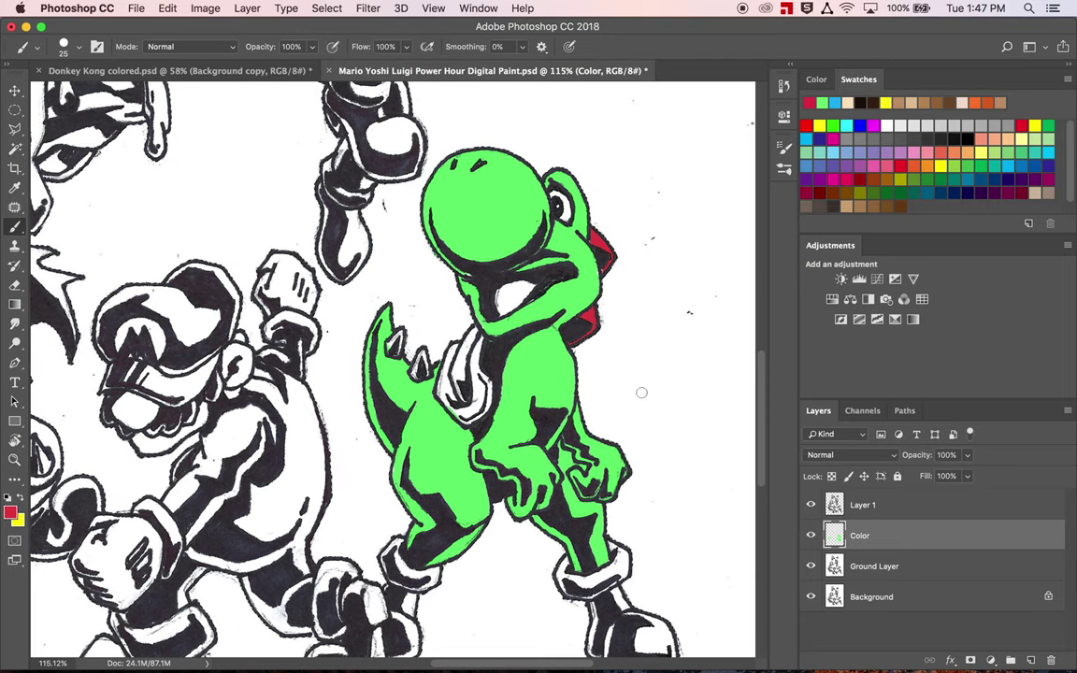
{"action": "left_click", "coordinate": [472, 334]}
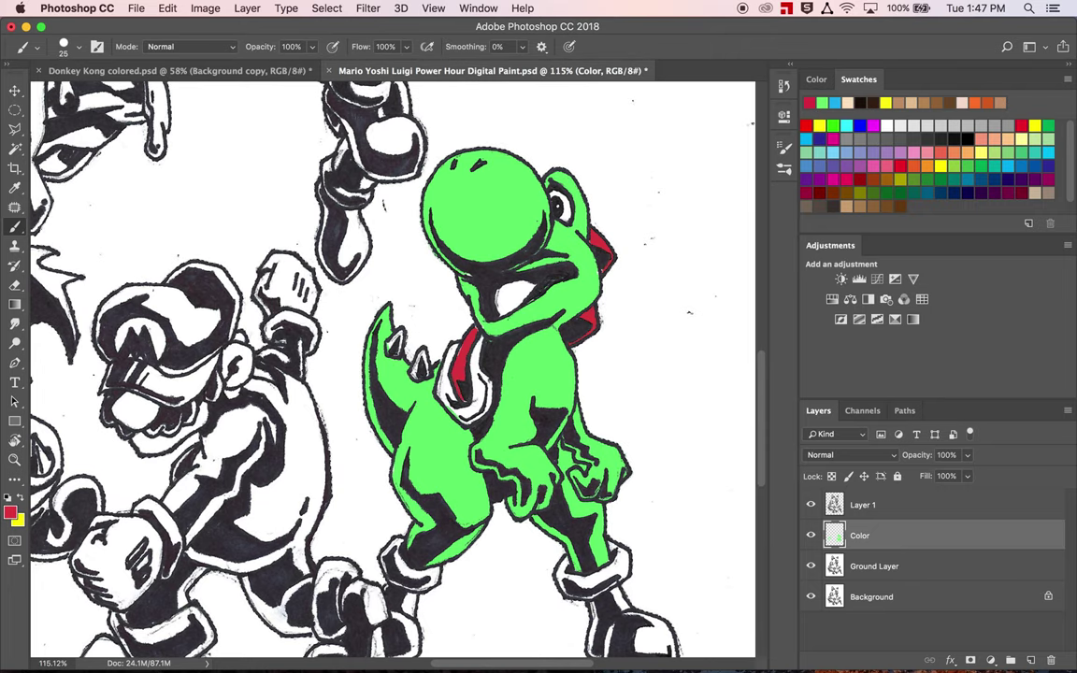
Enlarge the brush to 60 px and paint the crown of Mario's cap red, leaving the M emblem white.
{"action": "scroll", "coordinate": [393, 364], "scroll_direction": "left", "scroll_amount": 10}
{"action": "scroll", "coordinate": [352, 209], "scroll_direction": "up", "scroll_amount": 3}
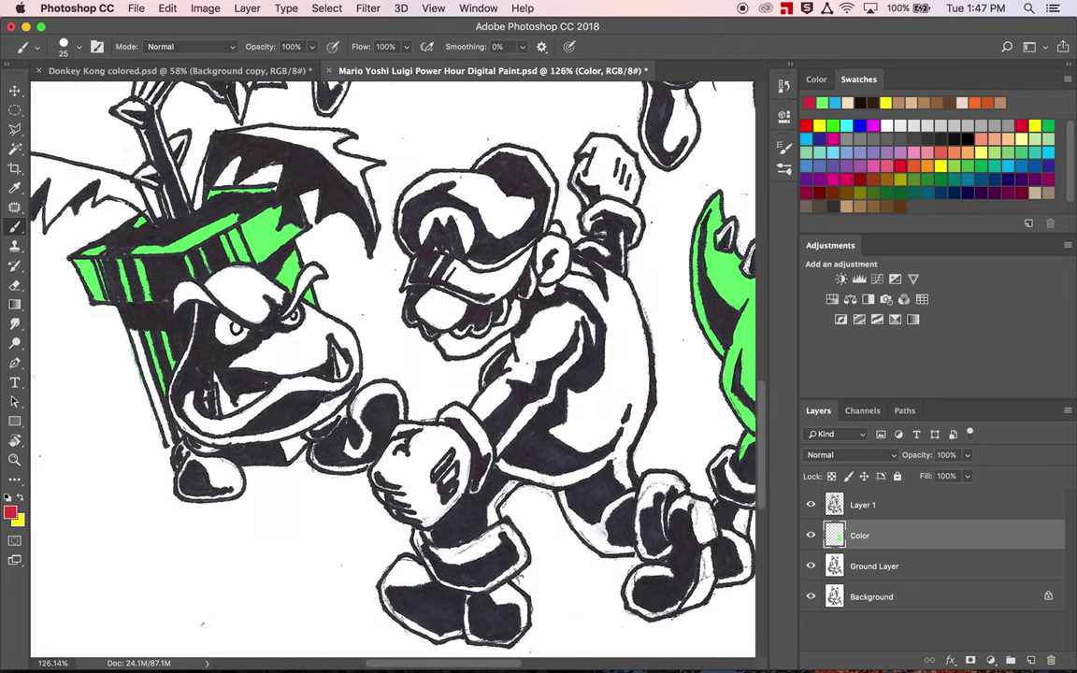
{"action": "scroll", "coordinate": [429, 219], "scroll_direction": "up", "scroll_amount": 1}
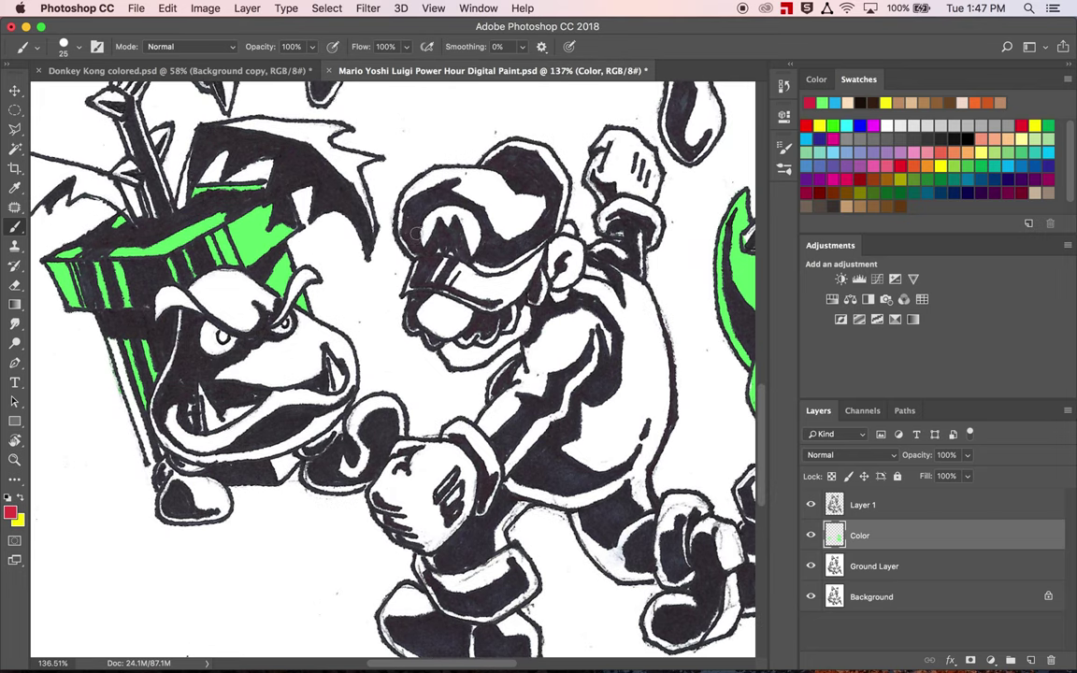
{"action": "key", "text": "bracketright"}
{"action": "key", "text": "bracketright"}
{"action": "key", "text": "bracketright"}
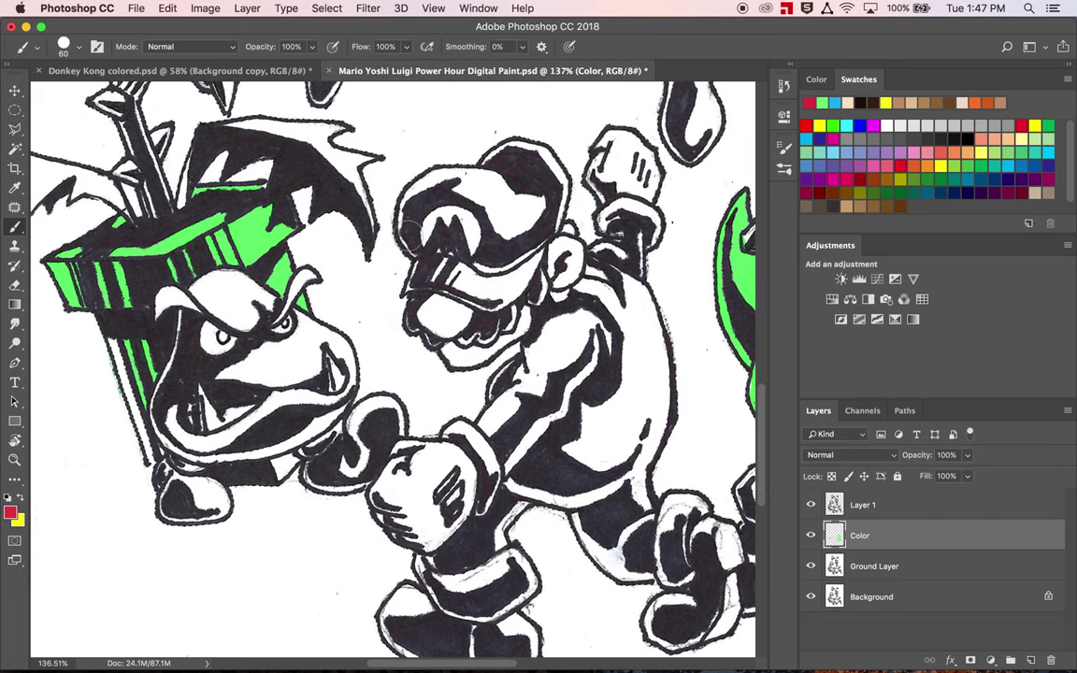
{"action": "key", "text": "bracketright"}
{"action": "key", "text": "bracketright"}
{"action": "left_click_drag", "start_coordinate": [414, 251], "coordinate": [401, 228]}
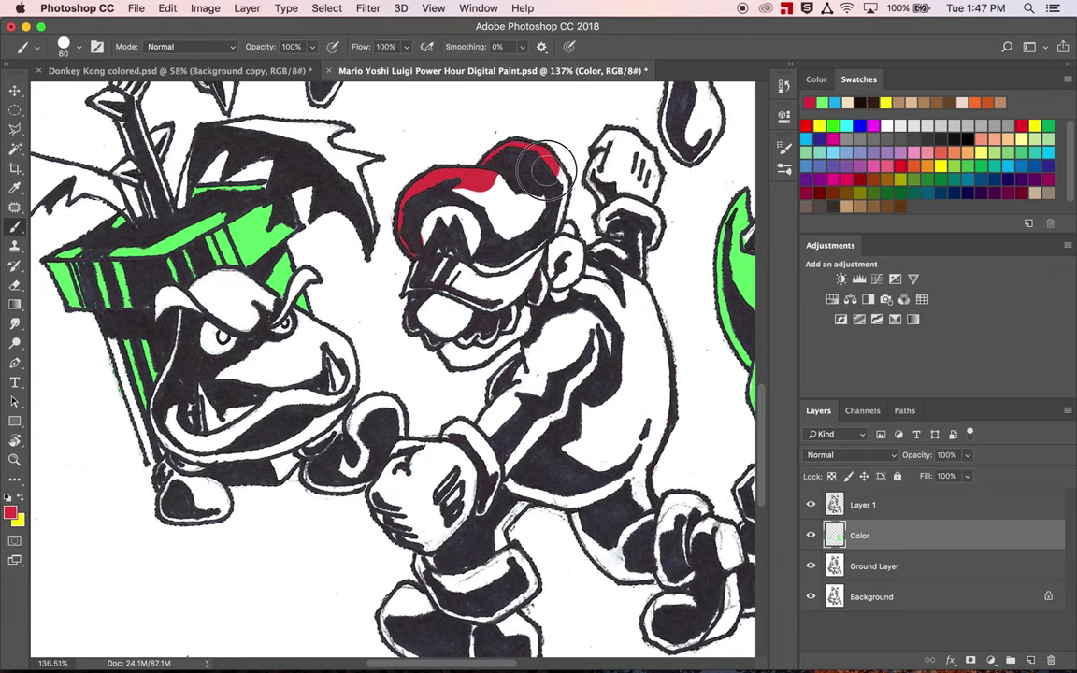
{"action": "mouse_move", "coordinate": [550, 203]}
{"action": "left_mouse_down"}
{"action": "mouse_move", "coordinate": [526, 239]}
{"action": "mouse_move", "coordinate": [485, 257]}
{"action": "mouse_move", "coordinate": [463, 183]}
{"action": "mouse_move", "coordinate": [449, 192]}
{"action": "mouse_move", "coordinate": [474, 195]}
{"action": "mouse_move", "coordinate": [416, 187]}
{"action": "mouse_move", "coordinate": [500, 183]}
{"action": "left_mouse_up"}
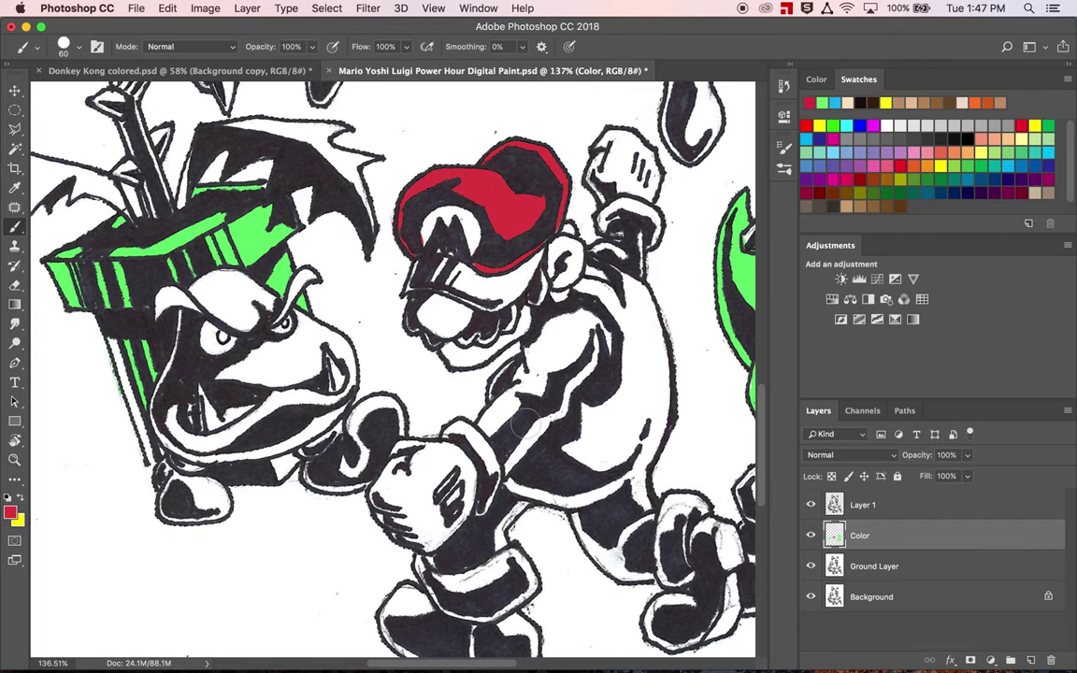
Paint the visor of Mario's cap red up to the face and the lower edge of the emblem.
{"action": "scroll", "coordinate": [552, 364], "scroll_direction": "right", "scroll_amount": 1}
{"action": "scroll", "coordinate": [552, 362], "scroll_direction": "right", "scroll_amount": 5}
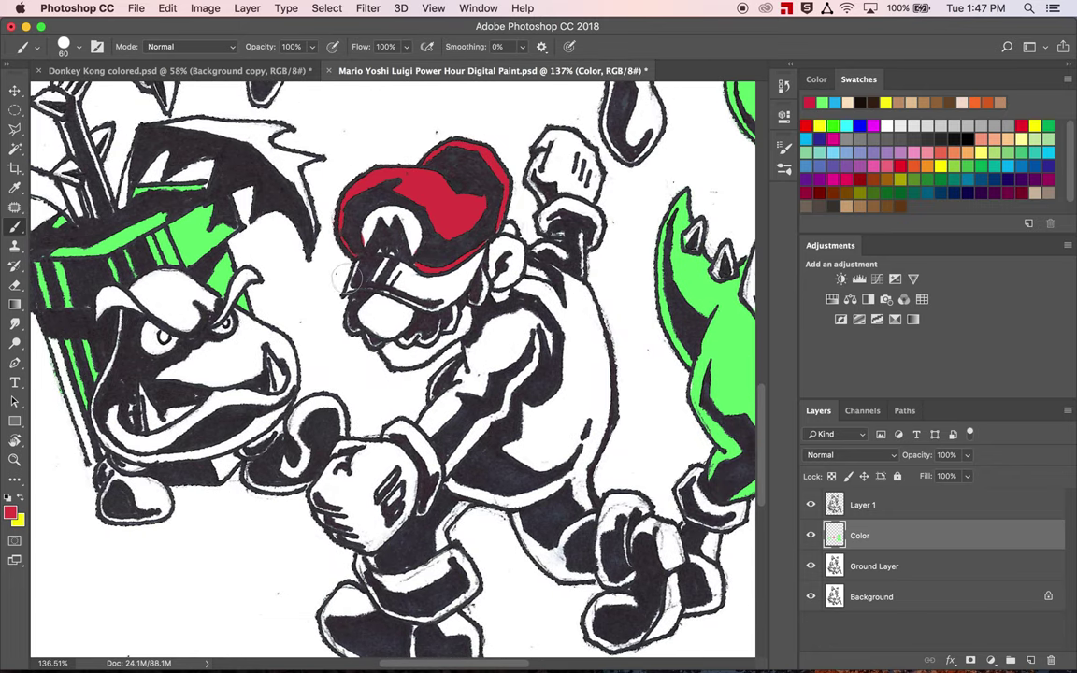
{"action": "mouse_move", "coordinate": [327, 272]}
{"action": "left_mouse_down"}
{"action": "mouse_move", "coordinate": [357, 272]}
{"action": "mouse_move", "coordinate": [341, 262]}
{"action": "mouse_move", "coordinate": [428, 295]}
{"action": "left_mouse_up"}
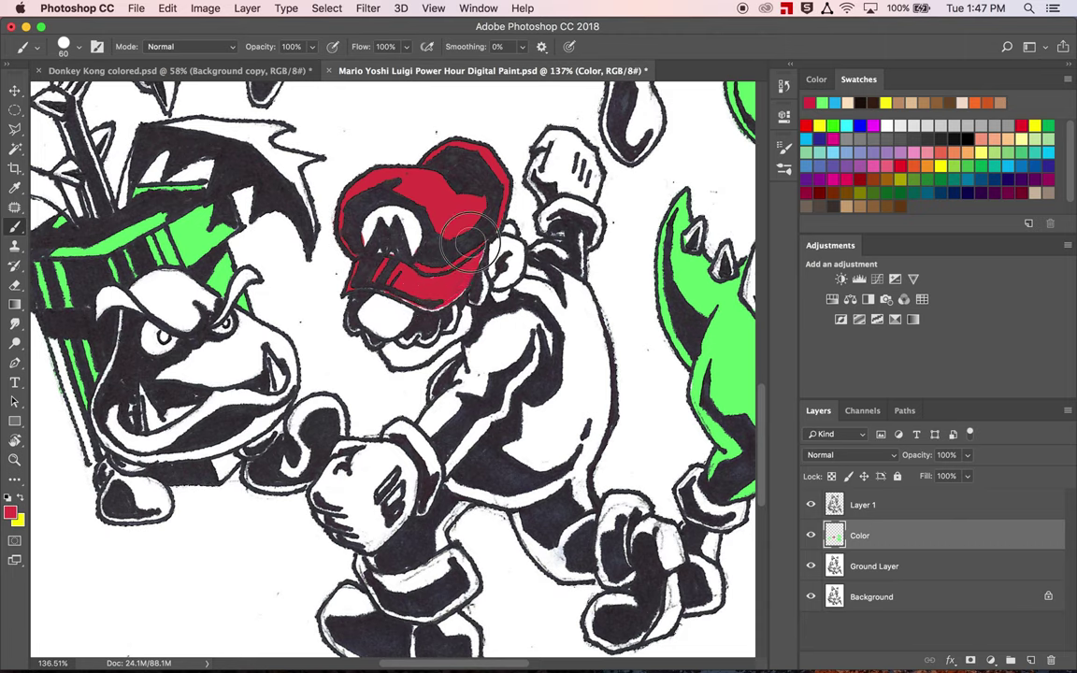
{"action": "key", "text": "super+plus"}
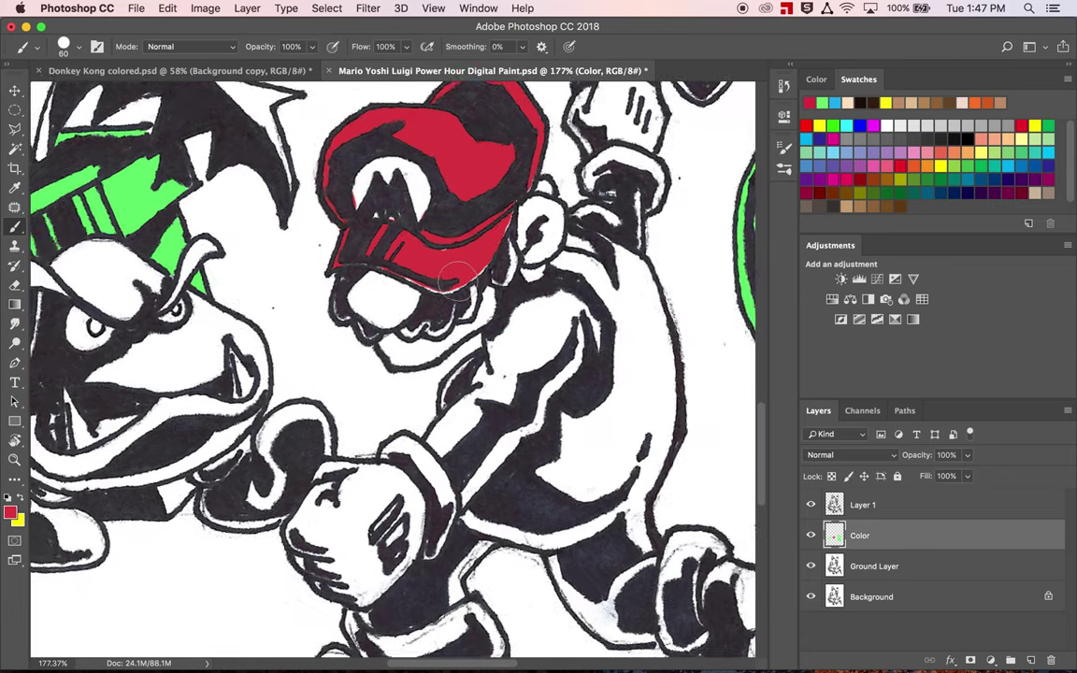
{"action": "scroll", "coordinate": [455, 279], "scroll_direction": "up", "scroll_amount": 1}
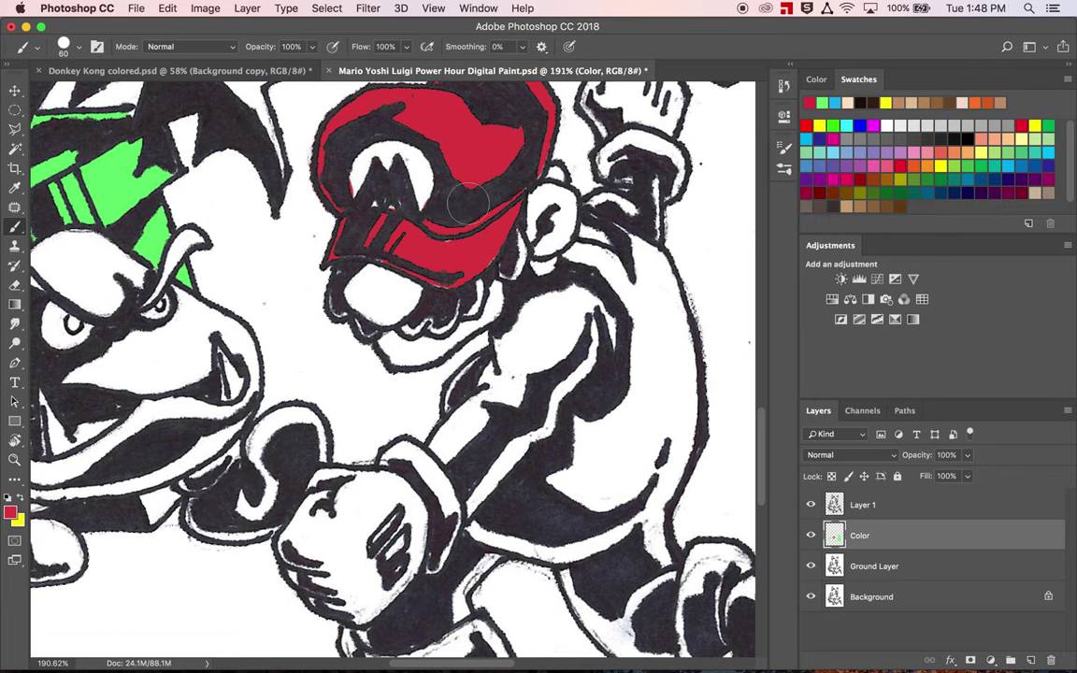
Inspect the flat colors on Mario and Yoshi by hiding the Layer 1 line art and showing it again.
{"action": "scroll", "coordinate": [498, 194], "scroll_direction": "down", "scroll_amount": 1}
{"action": "scroll", "coordinate": [537, 186], "scroll_direction": "down", "scroll_amount": 4}
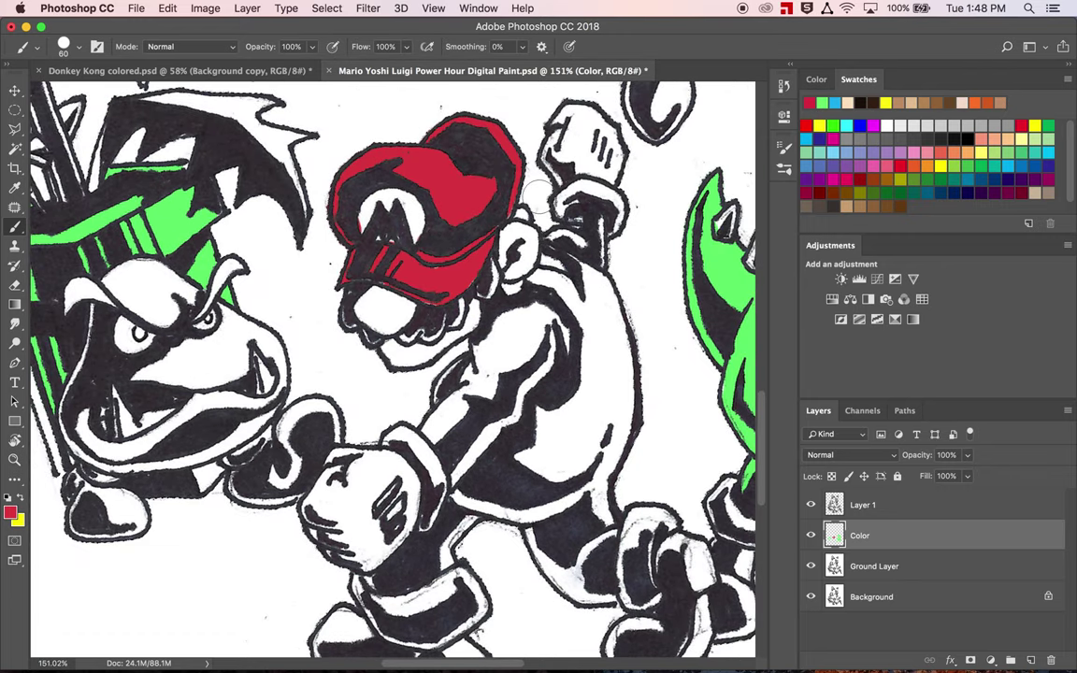
{"action": "scroll", "coordinate": [523, 199], "scroll_direction": "right", "scroll_amount": 2}
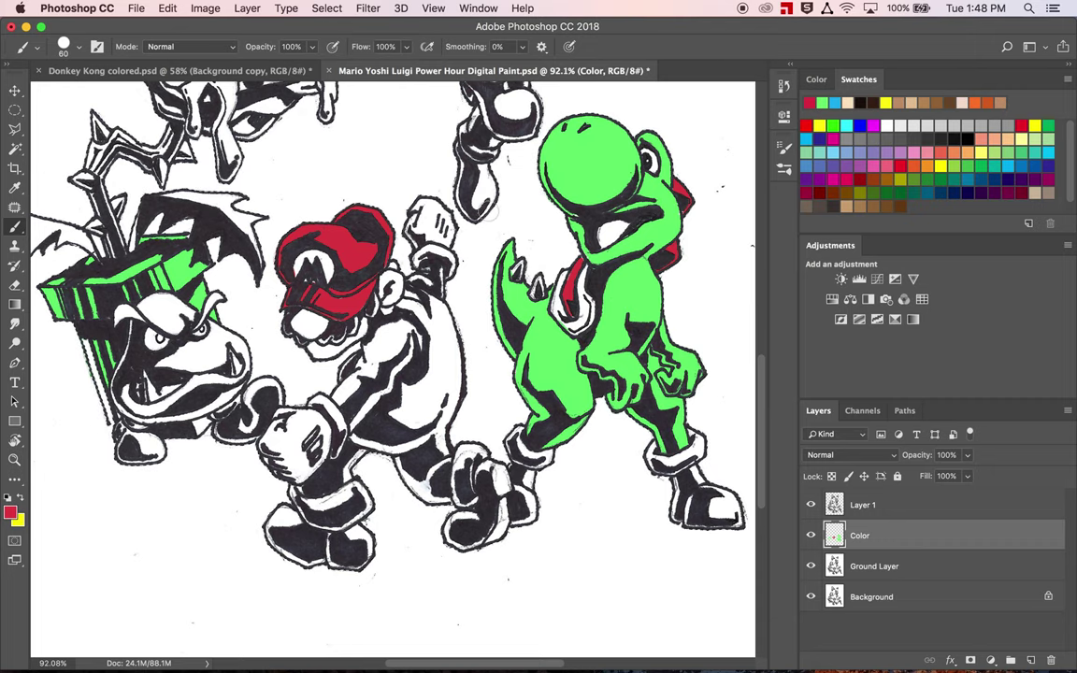
{"action": "scroll", "coordinate": [473, 230], "scroll_direction": "up", "scroll_amount": 2}
{"action": "scroll", "coordinate": [420, 308], "scroll_direction": "up", "scroll_amount": 3}
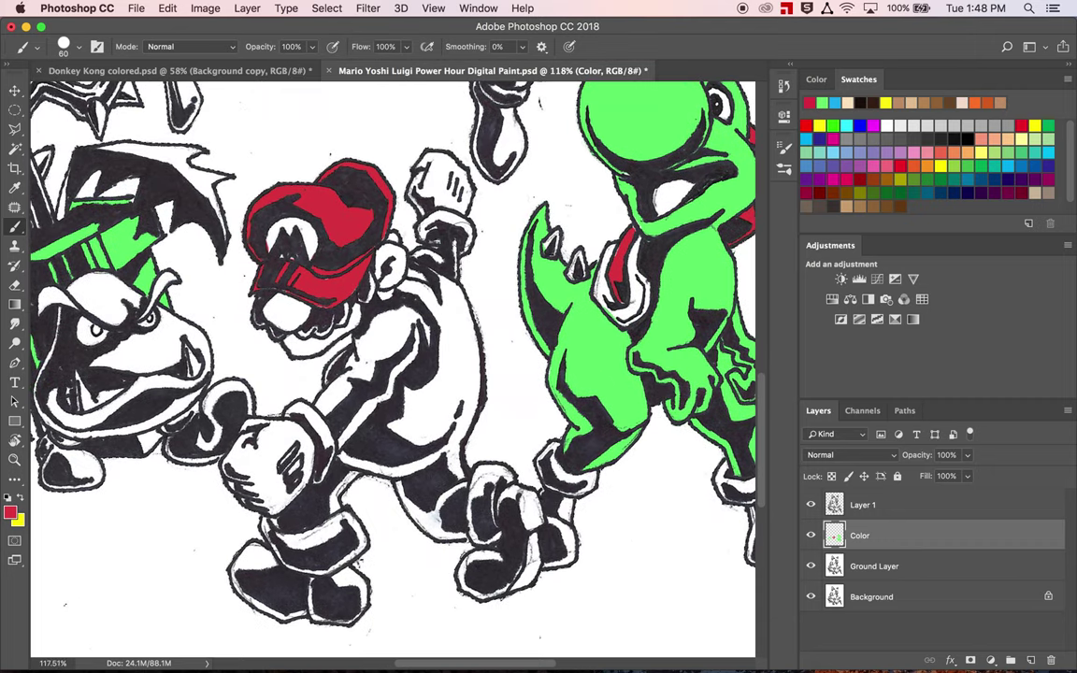
{"action": "scroll", "coordinate": [393, 369], "scroll_direction": "right", "scroll_amount": 5}
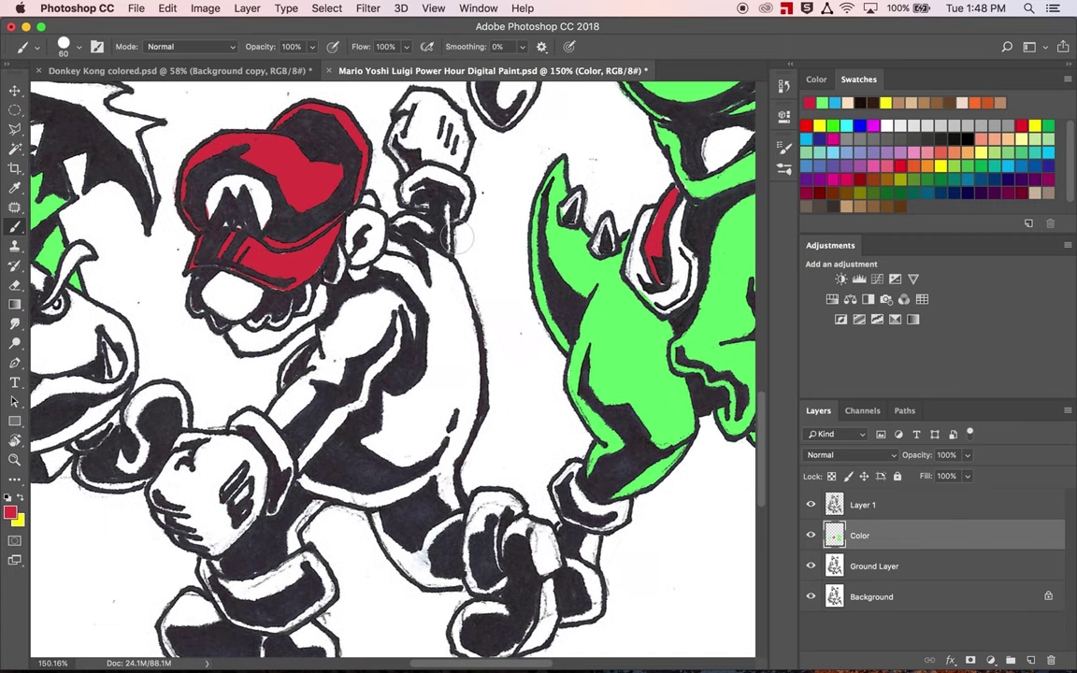
{"action": "scroll", "coordinate": [394, 349], "scroll_direction": "down", "scroll_amount": 3}
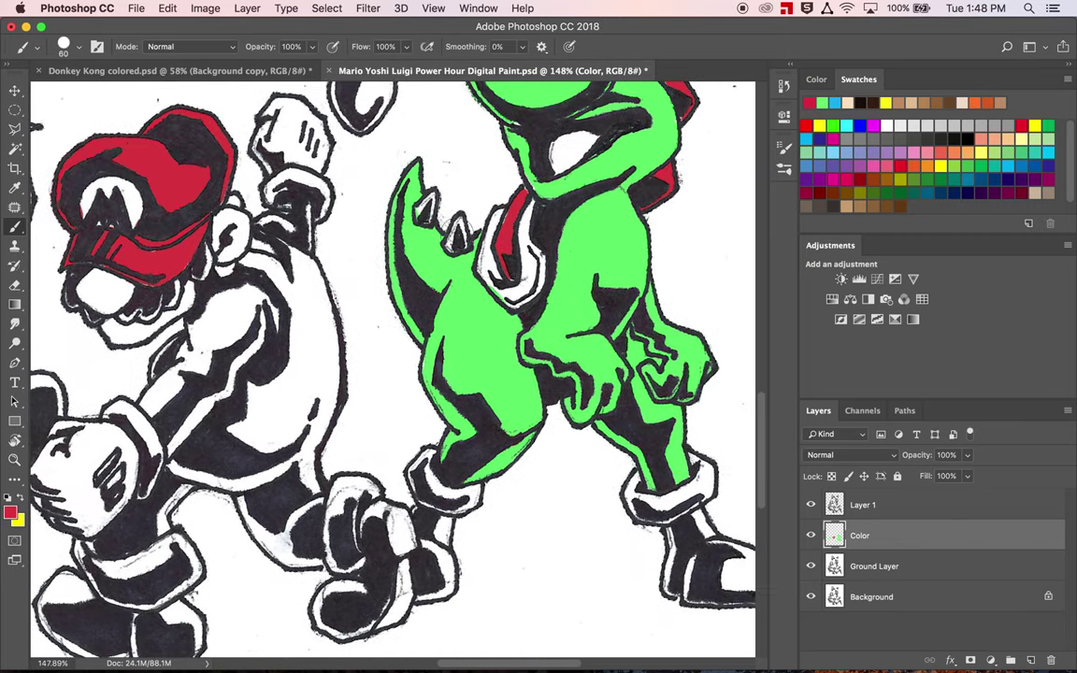
{"action": "left_click", "coordinate": [811, 504]}
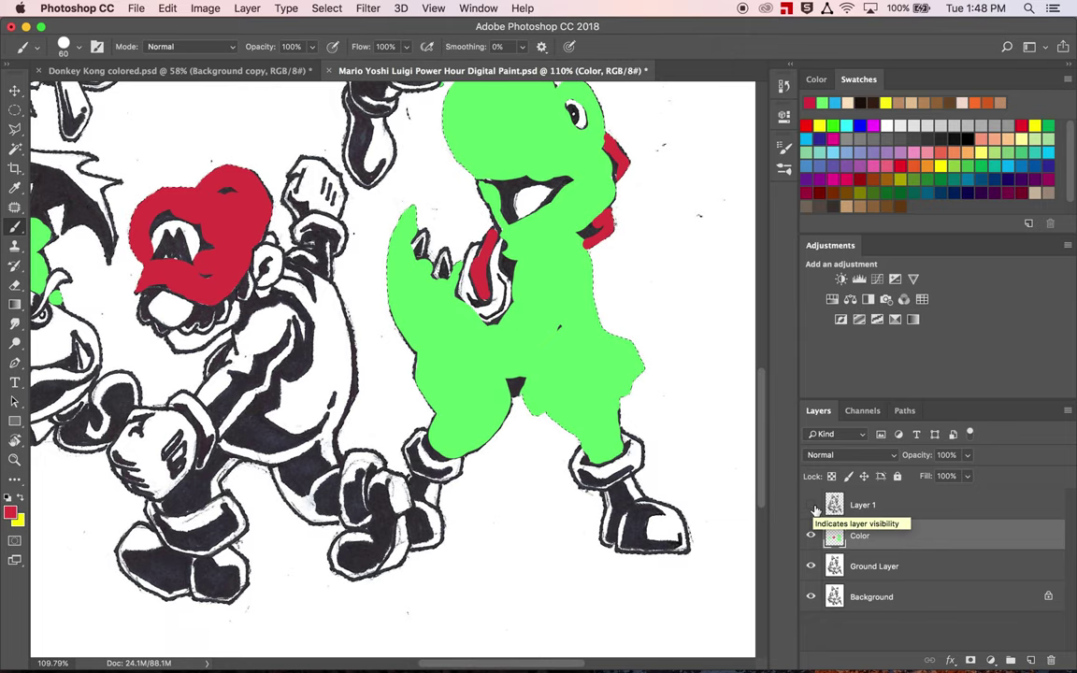
{"action": "left_click", "coordinate": [811, 506]}
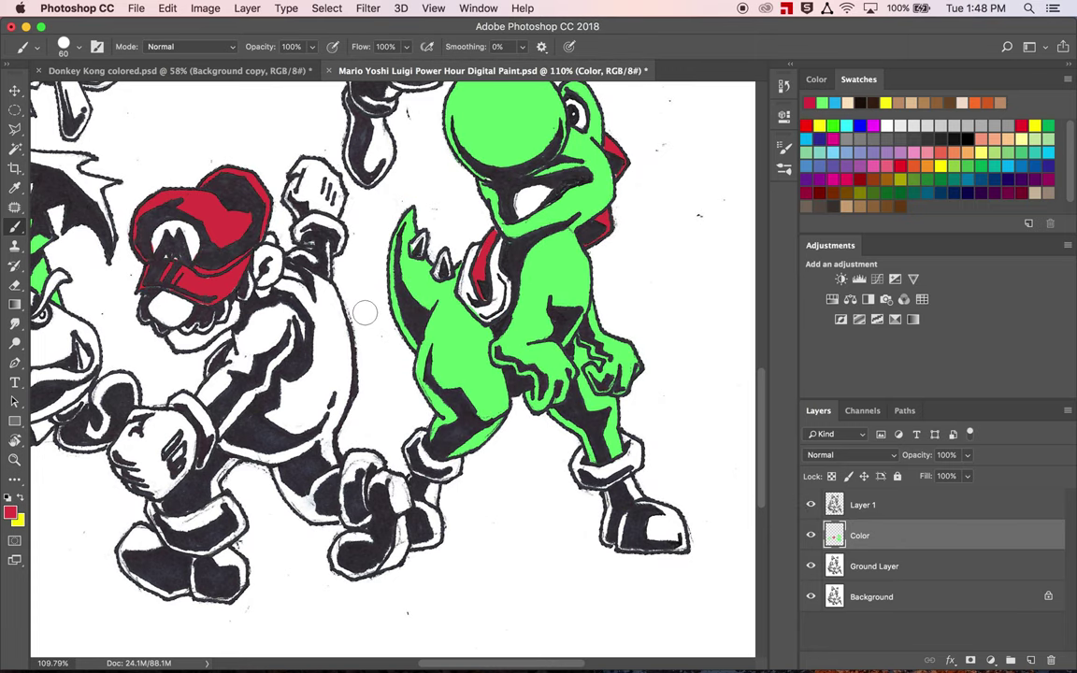
{"action": "scroll", "coordinate": [623, 285], "scroll_direction": "up", "scroll_amount": 5}
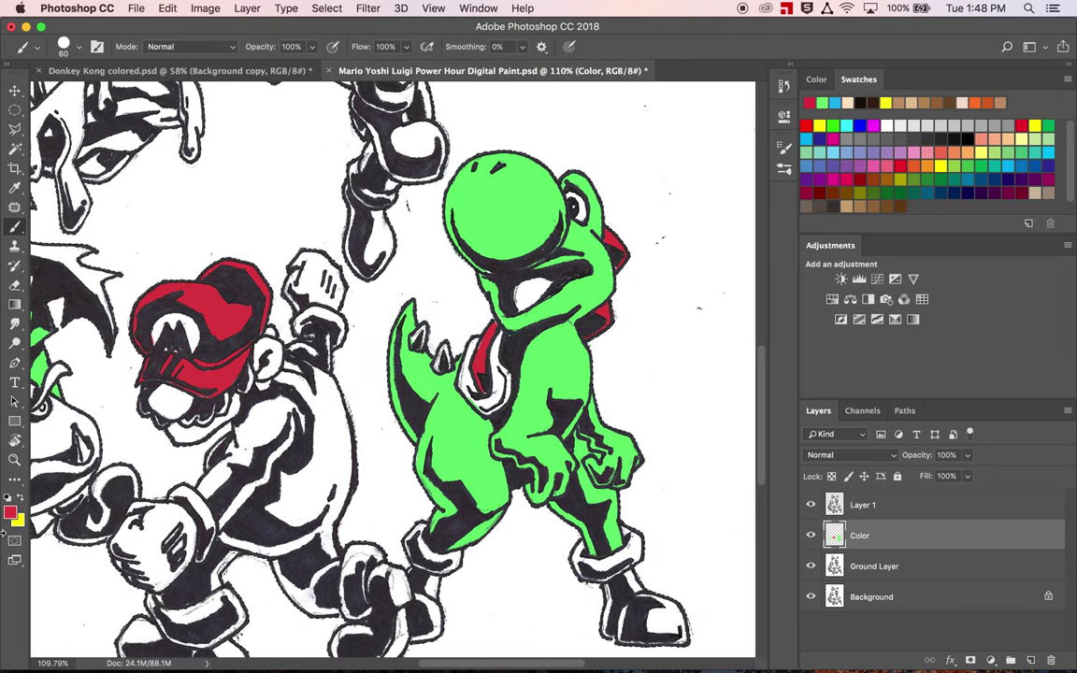
Swap red to the background color and sample Yoshi's green as the foreground color with the Eyedropper.
{"action": "key", "text": "x"}
{"action": "key", "text": "x"}
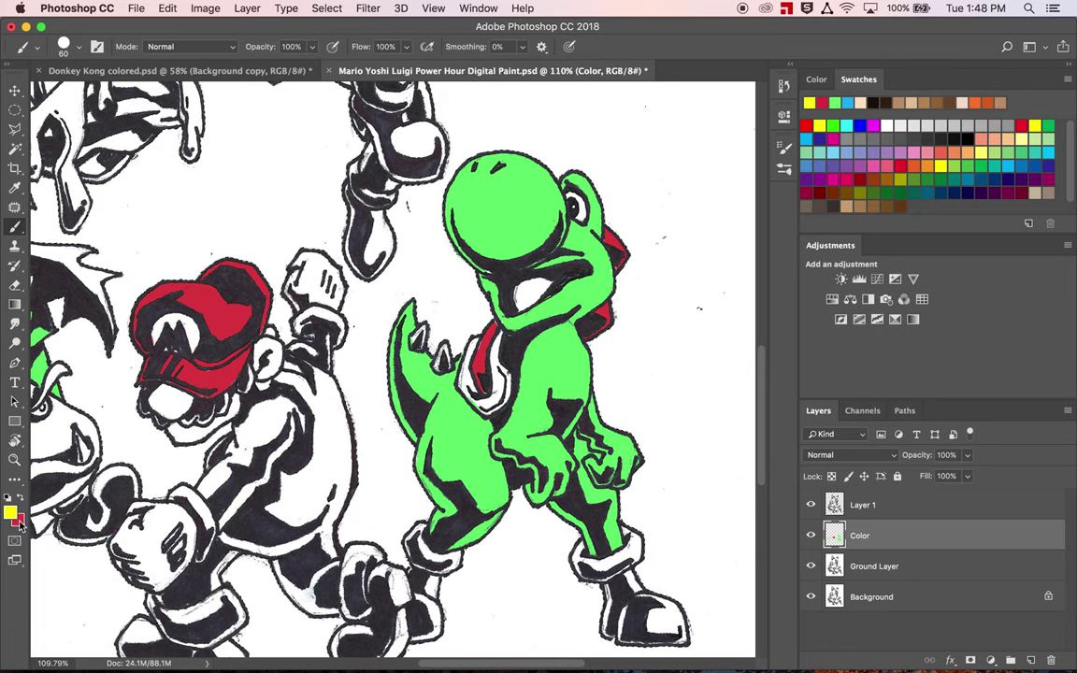
{"action": "key", "text": "x"}
{"action": "left_click", "coordinate": [9, 512]}
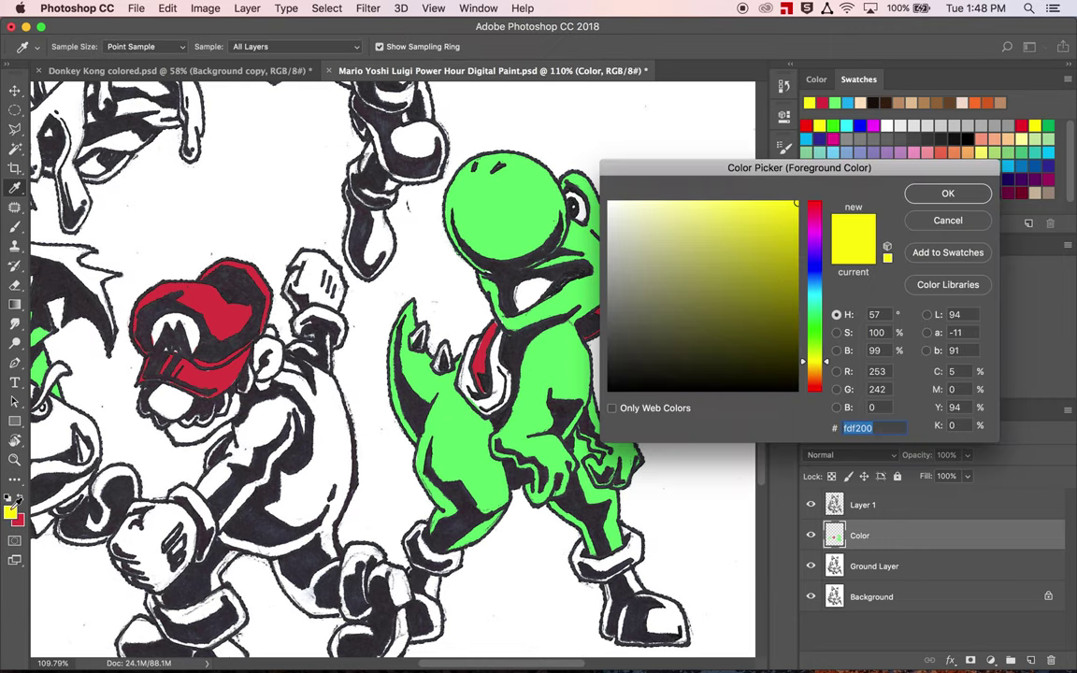
{"action": "left_click", "coordinate": [927, 220]}
{"action": "key", "text": "i"}
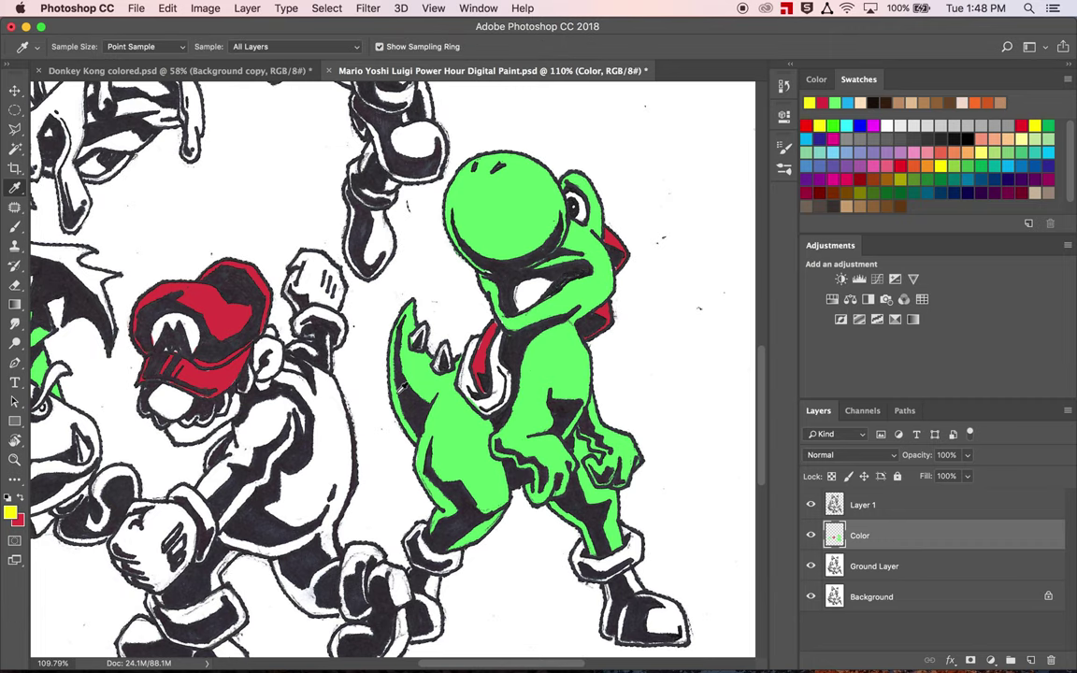
{"action": "left_click", "coordinate": [467, 437]}
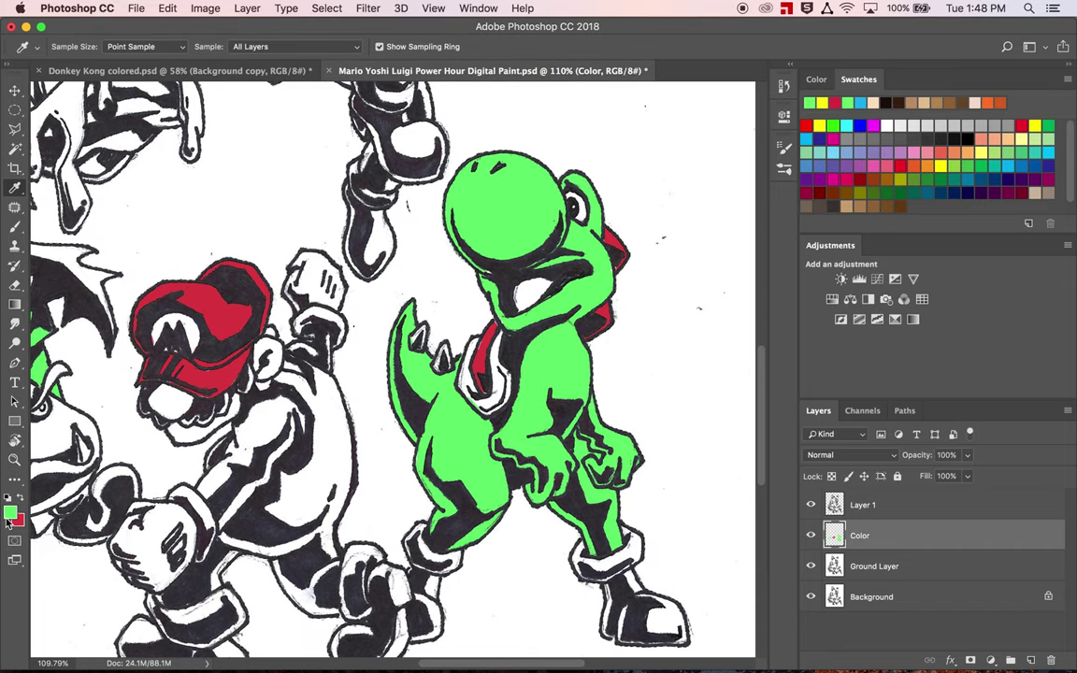
Paint the thorny stem rising from the pipe and the upper edge of the winged creature's wing green with the 60 px brush.
{"action": "scroll", "coordinate": [288, 280], "scroll_direction": "left", "scroll_amount": 3}
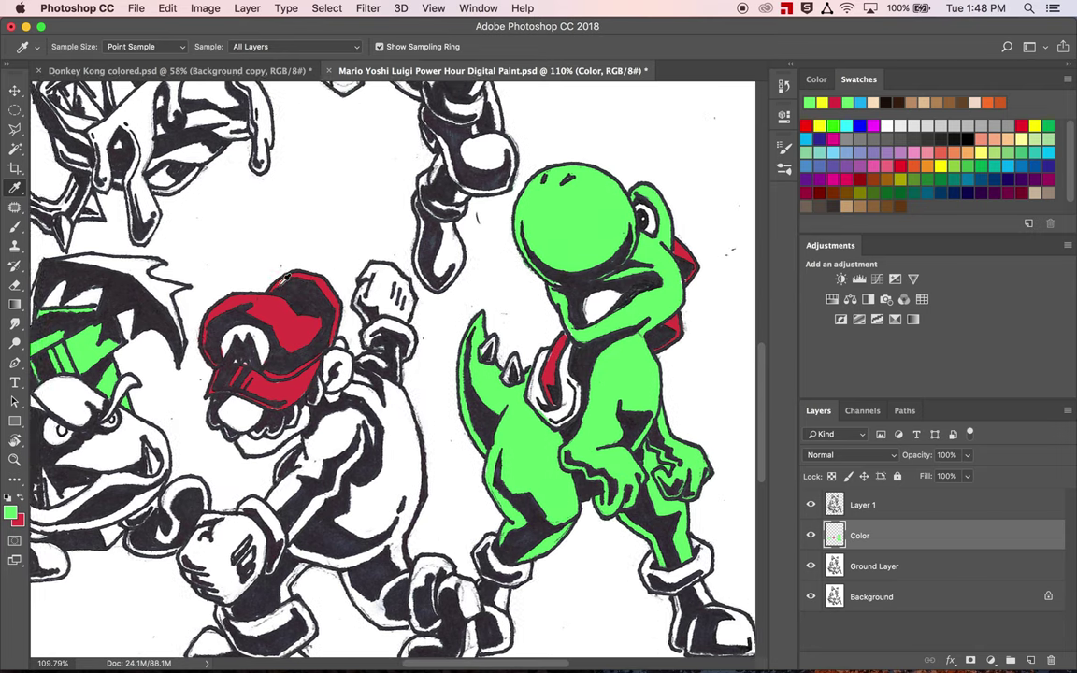
{"action": "scroll", "coordinate": [213, 572], "scroll_direction": "left", "scroll_amount": 5}
{"action": "scroll", "coordinate": [213, 572], "scroll_direction": "up", "scroll_amount": 1}
{"action": "key", "text": "b"}
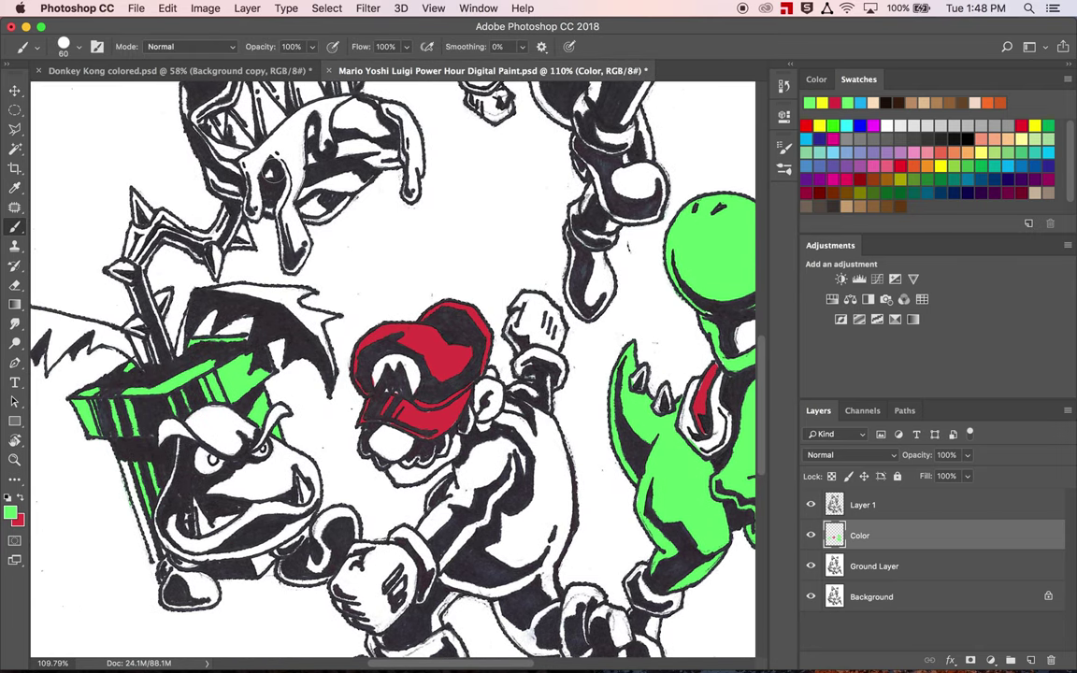
{"action": "scroll", "coordinate": [131, 313], "scroll_direction": "up", "scroll_amount": 3}
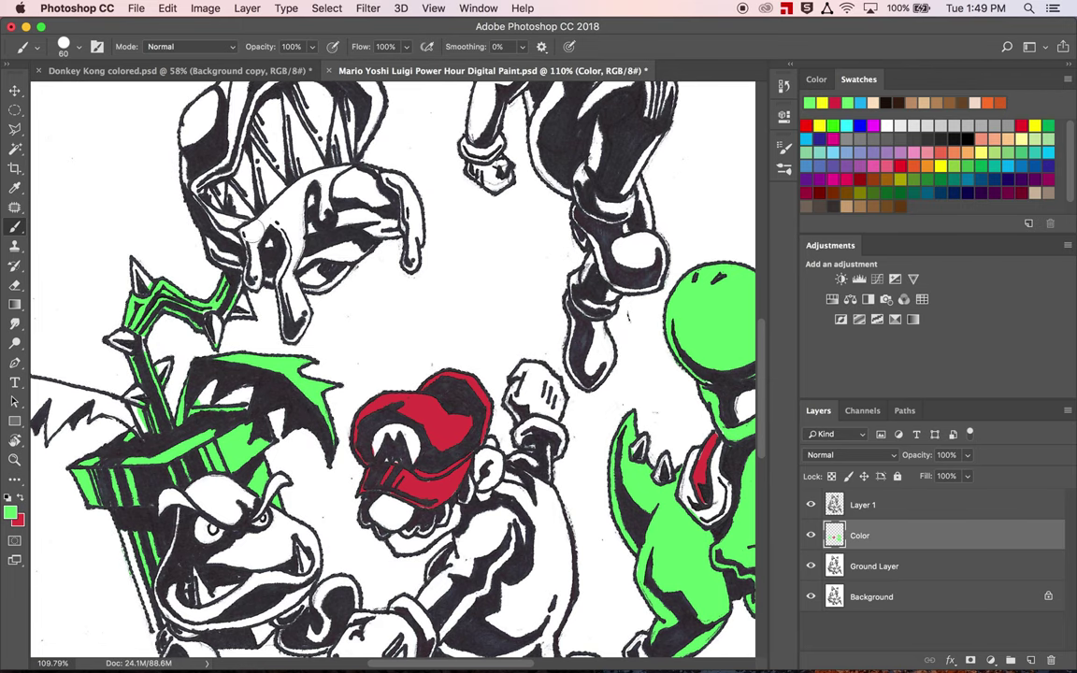
Paint the long slime drips hanging from the head above Mario green with the 60 px brush.
{"action": "left_click", "coordinate": [397, 176]}
{"action": "left_click_drag", "start_coordinate": [398, 176], "coordinate": [423, 244]}
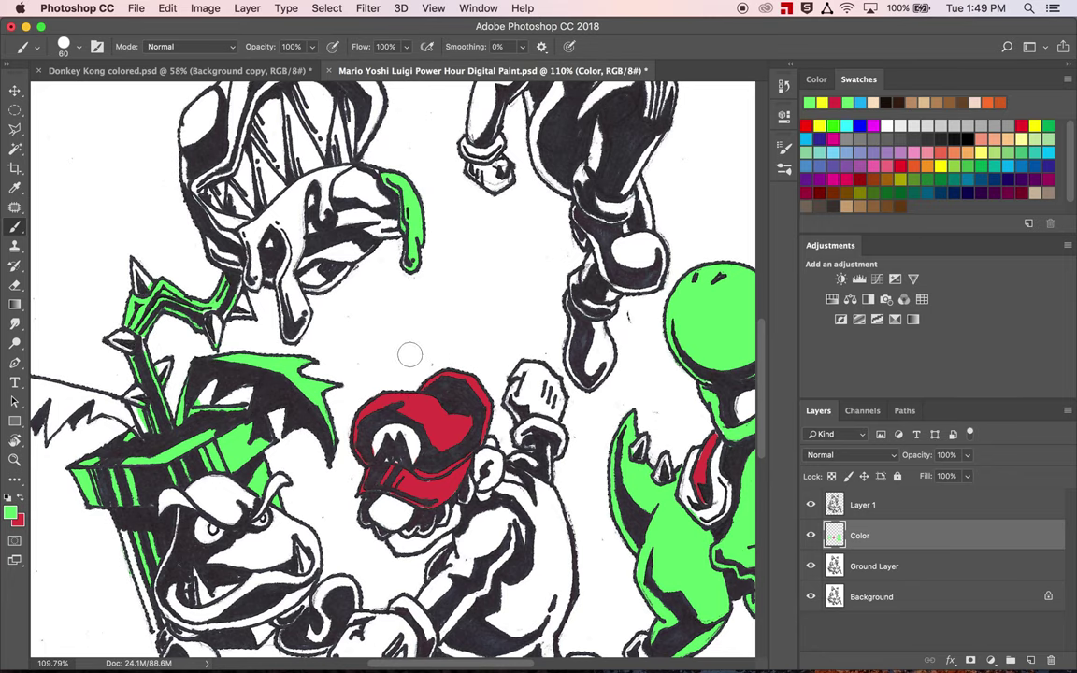
{"action": "key", "text": "super+equal"}
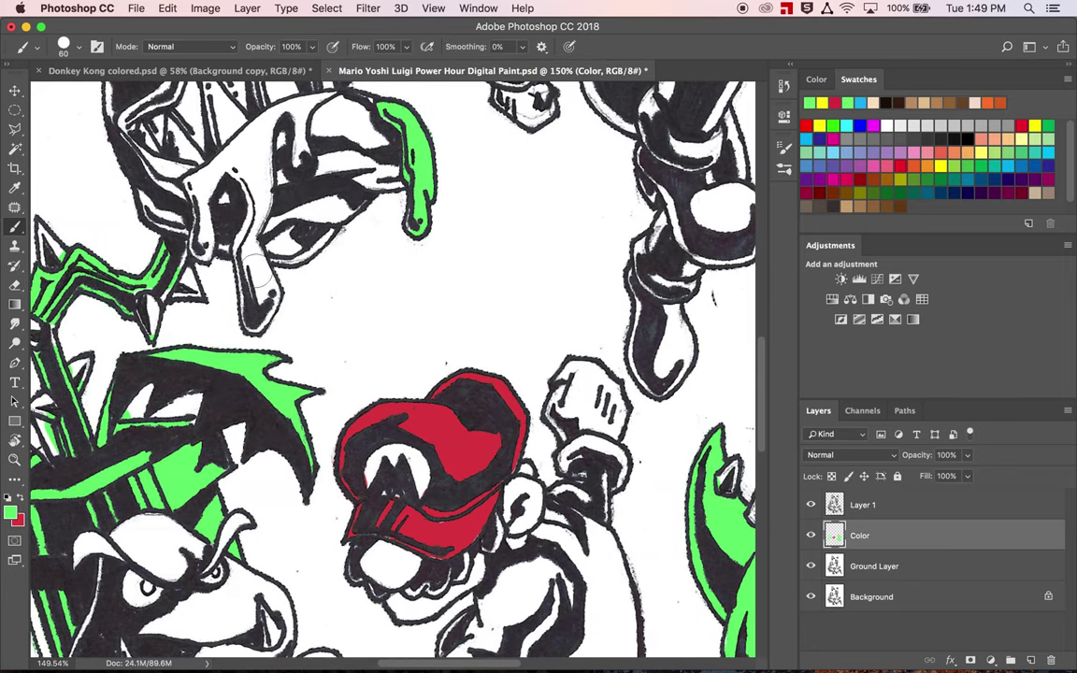
{"action": "mouse_move", "coordinate": [253, 268]}
{"action": "left_mouse_down"}
{"action": "mouse_move", "coordinate": [274, 293]}
{"action": "mouse_move", "coordinate": [262, 318]}
{"action": "left_mouse_up"}
{"action": "mouse_move", "coordinate": [240, 268]}
{"action": "left_mouse_down"}
{"action": "mouse_move", "coordinate": [259, 126]}
{"action": "mouse_move", "coordinate": [268, 187]}
{"action": "mouse_move", "coordinate": [232, 156]}
{"action": "mouse_move", "coordinate": [246, 135]}
{"action": "mouse_move", "coordinate": [224, 176]}
{"action": "mouse_move", "coordinate": [225, 166]}
{"action": "mouse_move", "coordinate": [193, 182]}
{"action": "mouse_move", "coordinate": [200, 249]}
{"action": "left_mouse_up"}
Reduce the brush to 25 px and fill the slime across the dripping head's brow and its small inner drip with green.
{"action": "key", "text": "bracketleft"}
{"action": "key", "text": "bracketleft"}
{"action": "key", "text": "bracketleft"}
{"action": "key", "text": "bracketleft"}
{"action": "key", "text": "bracketleft"}
{"action": "key", "text": "bracketleft"}
{"action": "mouse_move", "coordinate": [264, 126]}
{"action": "left_mouse_down"}
{"action": "mouse_move", "coordinate": [284, 108]}
{"action": "mouse_move", "coordinate": [269, 120]}
{"action": "mouse_move", "coordinate": [285, 103]}
{"action": "mouse_move", "coordinate": [277, 86]}
{"action": "mouse_move", "coordinate": [309, 82]}
{"action": "mouse_move", "coordinate": [281, 117]}
{"action": "mouse_move", "coordinate": [306, 161]}
{"action": "mouse_move", "coordinate": [287, 110]}
{"action": "mouse_move", "coordinate": [302, 103]}
{"action": "left_mouse_up"}
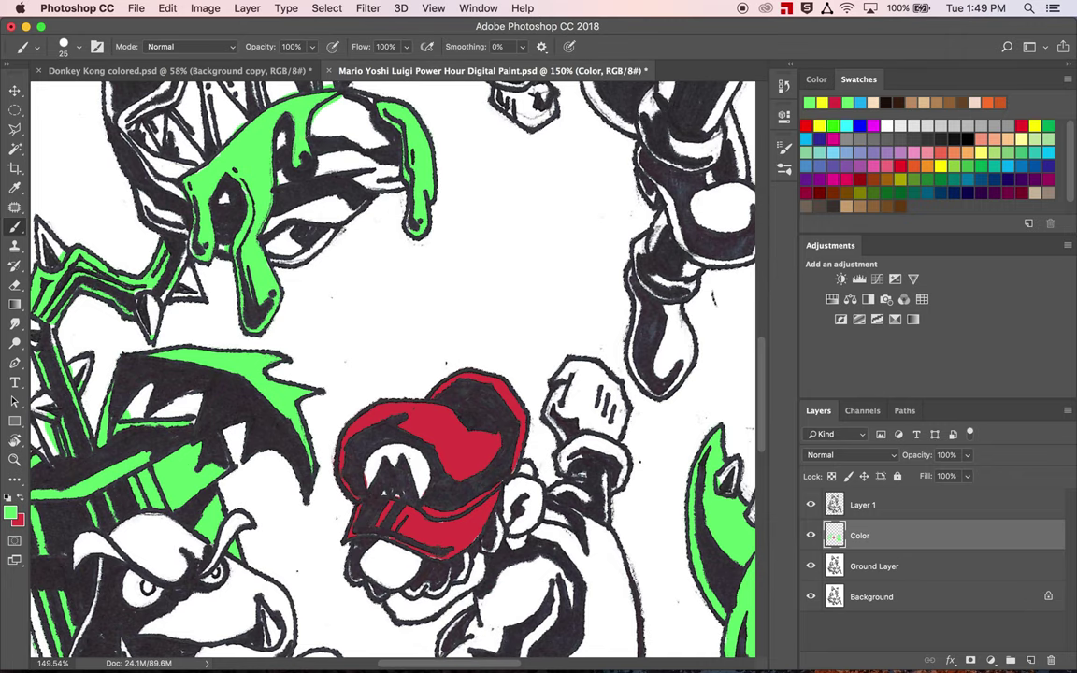
Erase the stray green along the slime's upper edge with a 30 px eraser and return to the Brush tool.
{"action": "key", "text": "e"}
{"action": "mouse_move", "coordinate": [308, 98]}
{"action": "left_mouse_down"}
{"action": "mouse_move", "coordinate": [339, 97]}
{"action": "mouse_move", "coordinate": [286, 85]}
{"action": "left_mouse_up"}
{"action": "scroll", "coordinate": [297, 121], "scroll_direction": "up", "scroll_amount": 4}
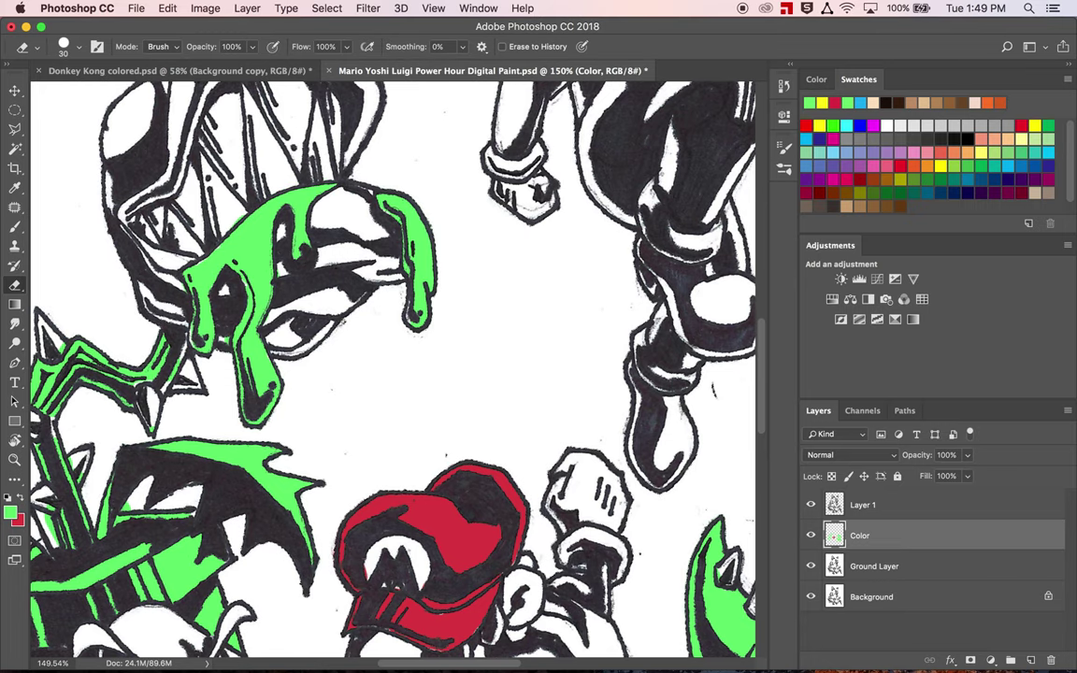
{"action": "key", "text": "b"}
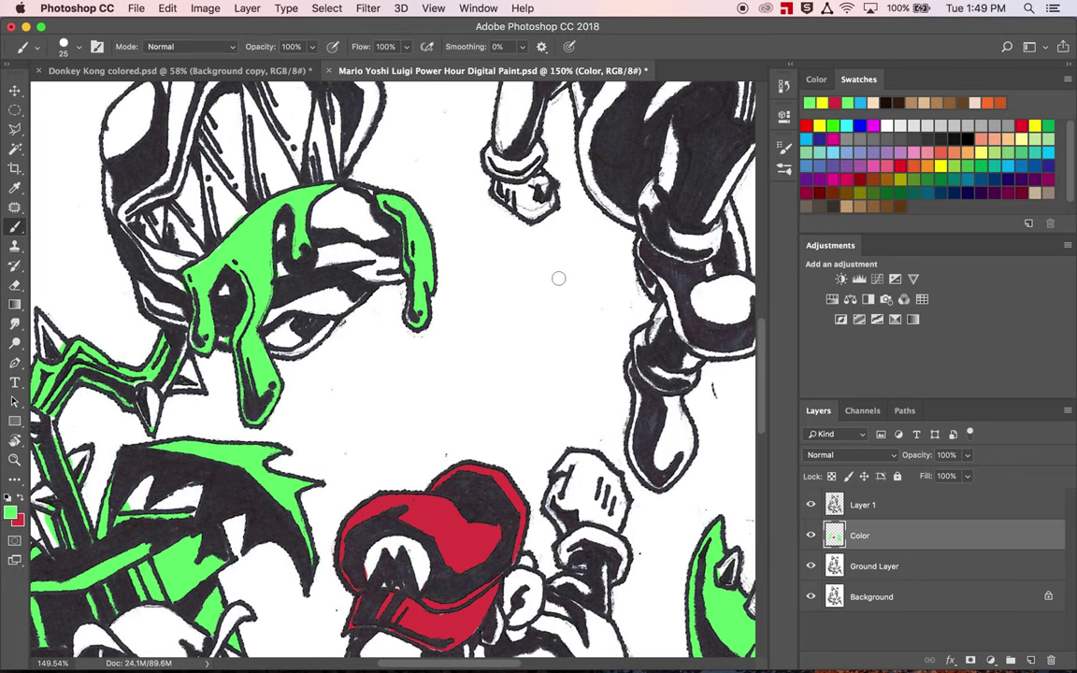
Review Yoshi and Mario for areas that still need color.
{"action": "scroll", "coordinate": [541, 288], "scroll_direction": "down", "scroll_amount": 5}
{"action": "scroll", "coordinate": [541, 289], "scroll_direction": "right", "scroll_amount": 5}
{"action": "scroll", "coordinate": [450, 301], "scroll_direction": "down", "scroll_amount": 4}
{"action": "scroll", "coordinate": [450, 300], "scroll_direction": "right", "scroll_amount": 4}
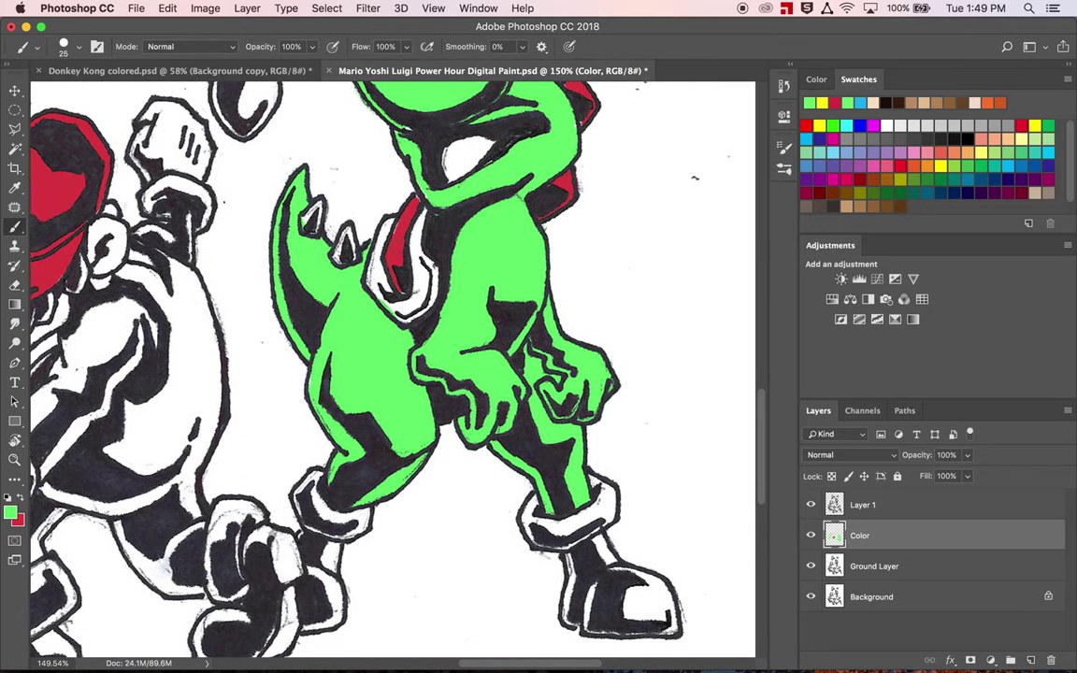
{"action": "scroll", "coordinate": [232, 262], "scroll_direction": "down", "scroll_amount": 5}
{"action": "scroll", "coordinate": [393, 336], "scroll_direction": "down", "scroll_amount": 3}
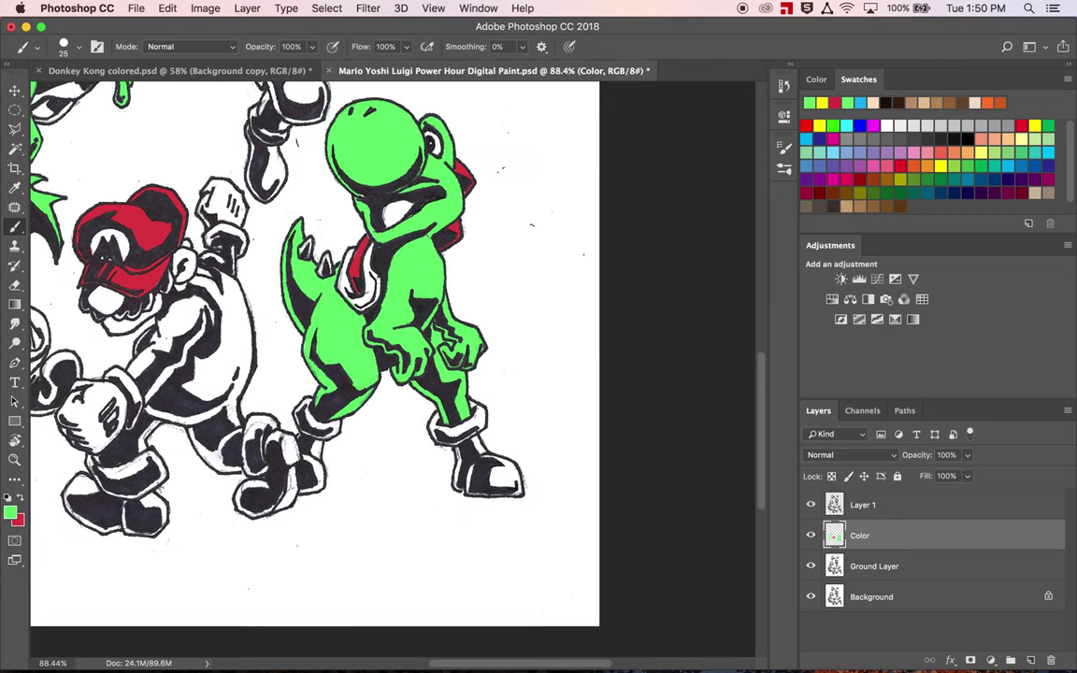
{"action": "scroll", "coordinate": [314, 355], "scroll_direction": "up", "scroll_amount": 2}
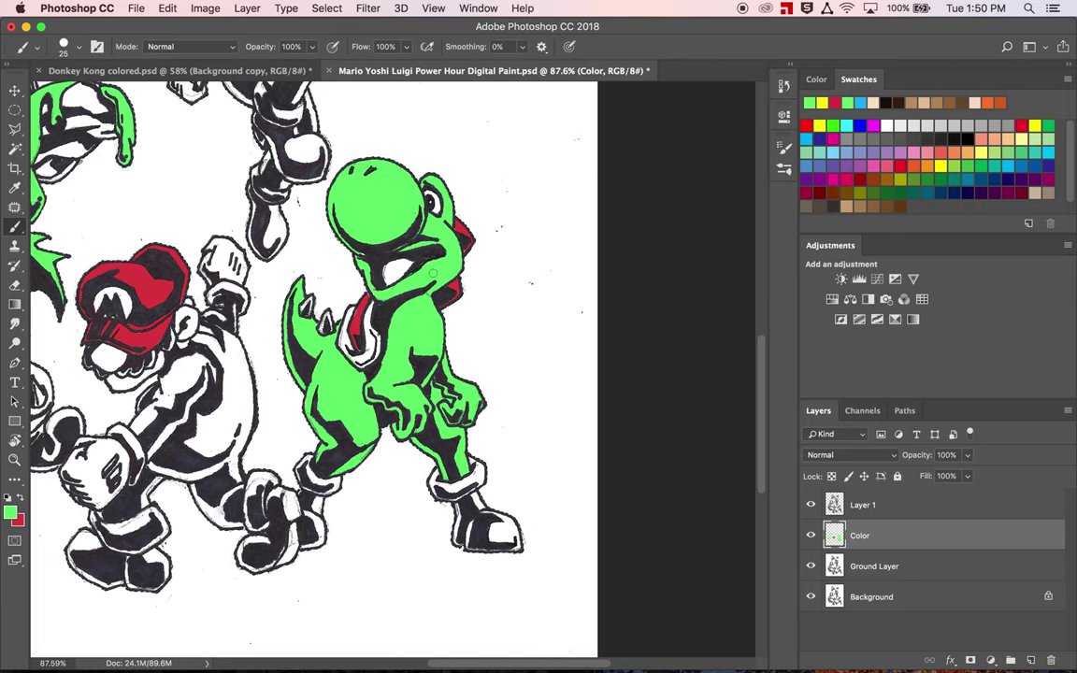
{"action": "scroll", "coordinate": [314, 365], "scroll_direction": "down", "scroll_amount": 1}
{"action": "scroll", "coordinate": [314, 364], "scroll_direction": "up", "scroll_amount": 3}
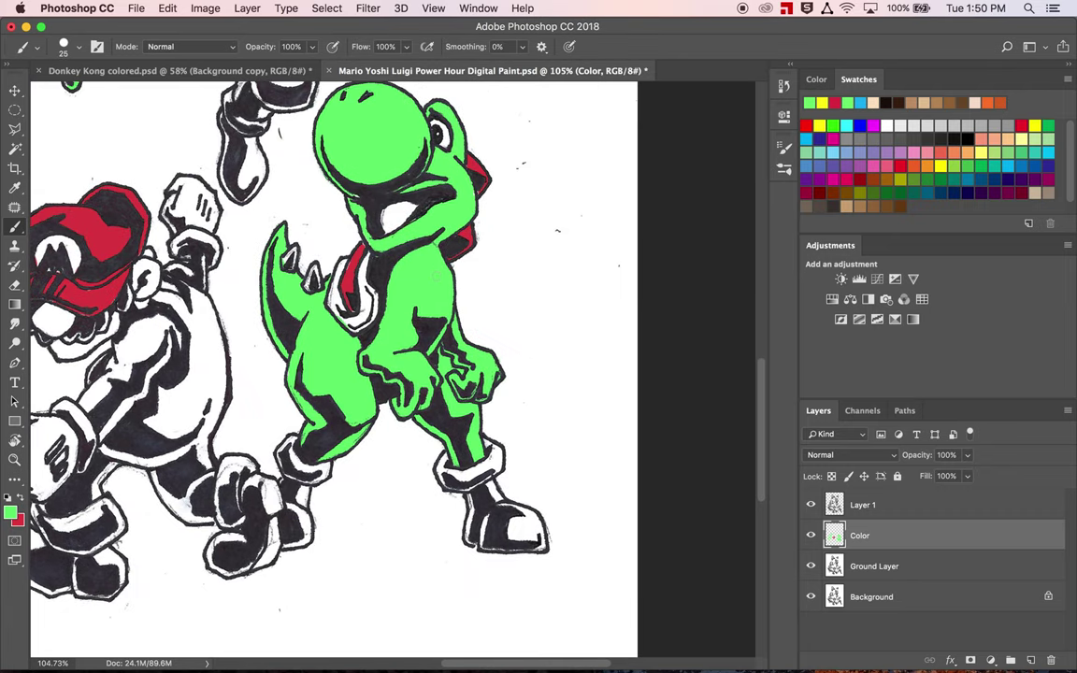
Set the foreground color to a light yellowish green, about abff8e.
{"action": "scroll", "coordinate": [314, 364], "scroll_direction": "up", "scroll_amount": 2}
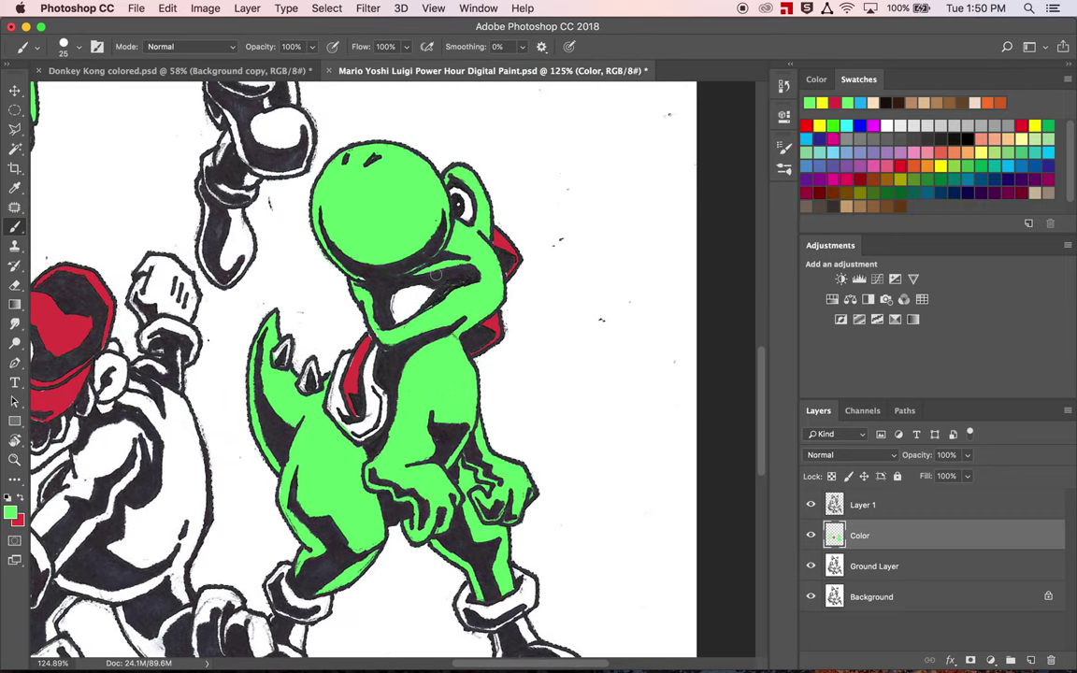
{"action": "scroll", "coordinate": [428, 247], "scroll_direction": "up", "scroll_amount": 2}
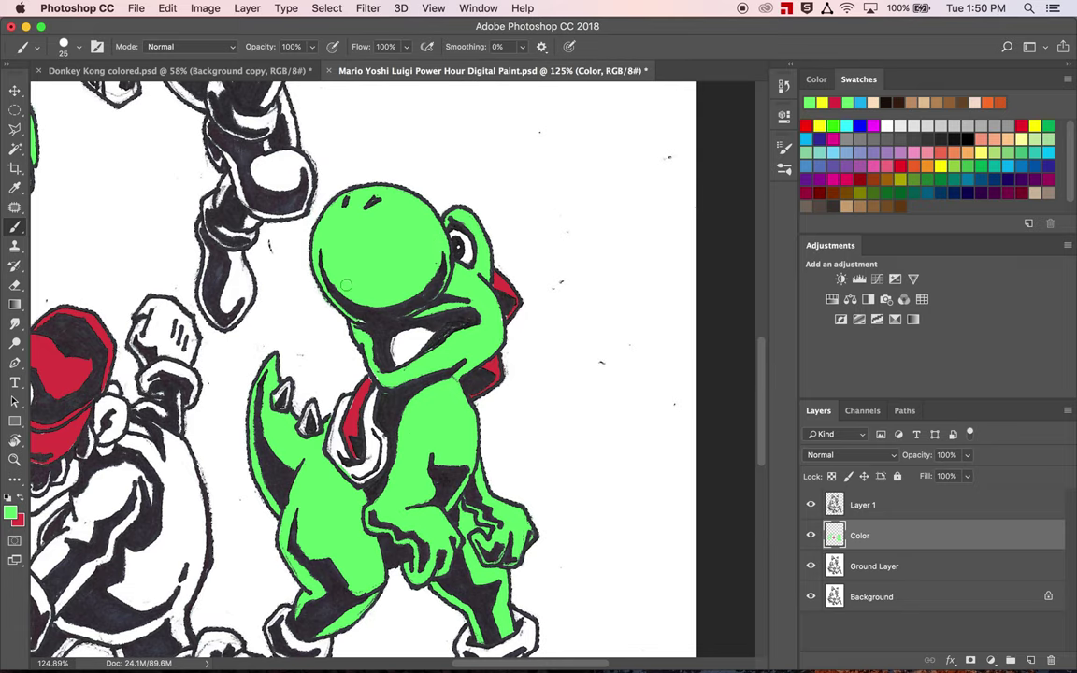
{"action": "left_click", "coordinate": [11, 511]}
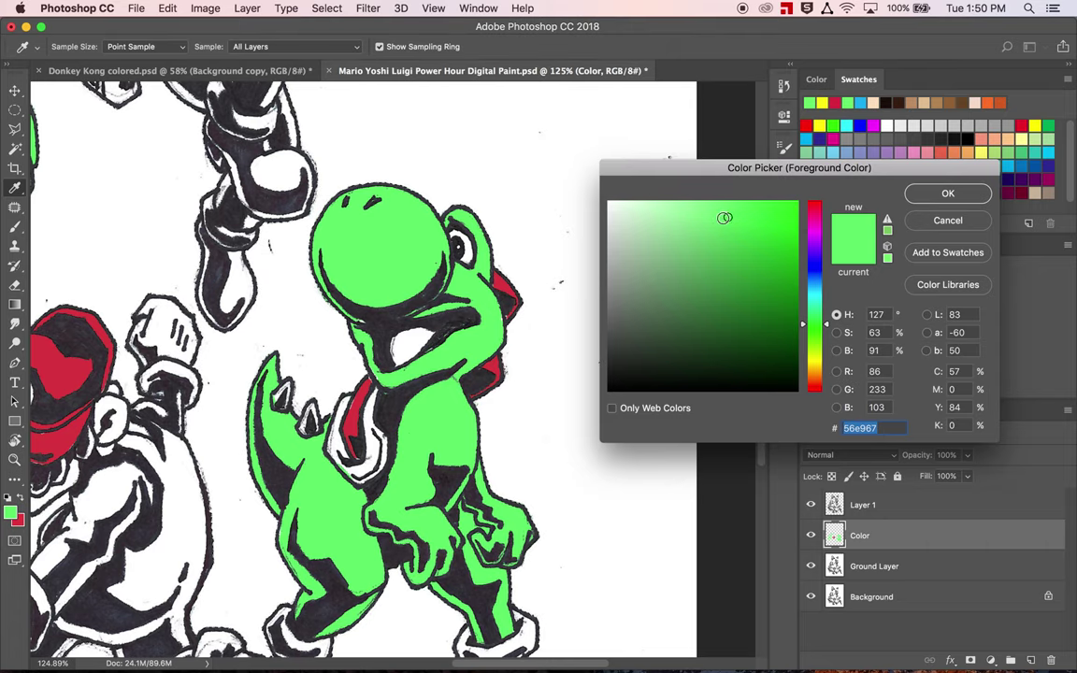
{"action": "left_click_drag", "start_coordinate": [727, 216], "coordinate": [721, 201]}
{"action": "left_click_drag", "start_coordinate": [826, 326], "coordinate": [828, 339]}
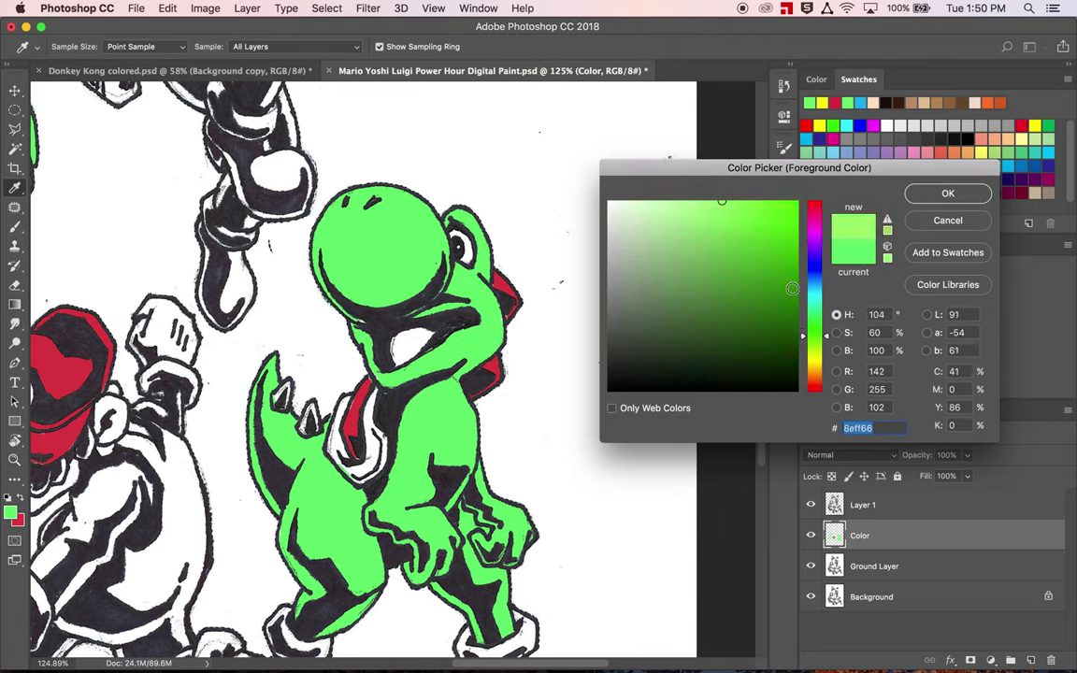
{"action": "left_click_drag", "start_coordinate": [715, 212], "coordinate": [689, 200]}
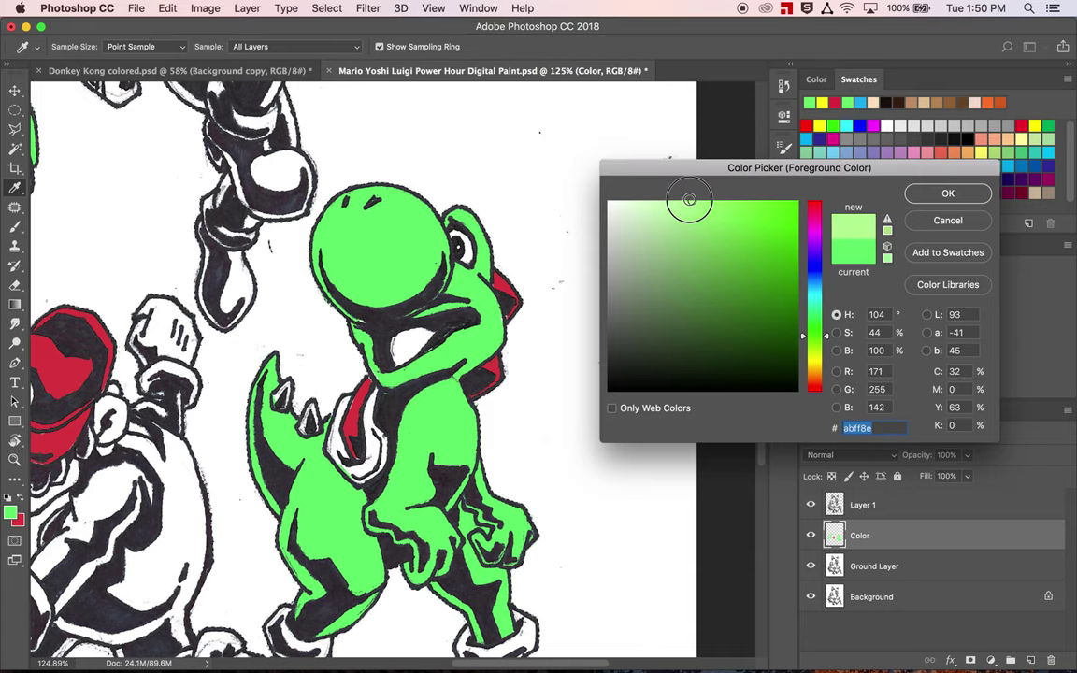
{"action": "left_click", "coordinate": [946, 194]}
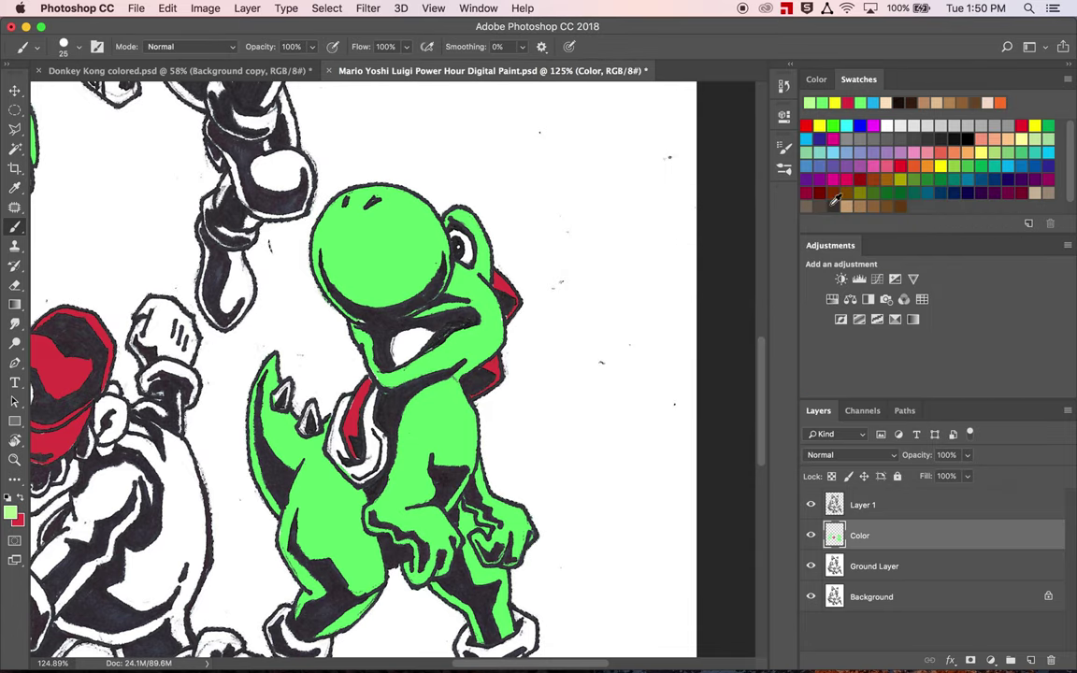
Choose the soft round 30 px brush preset, enlarge it to 150 px and test a highlight stroke on Yoshi's nose.
{"action": "left_click", "coordinate": [784, 148]}
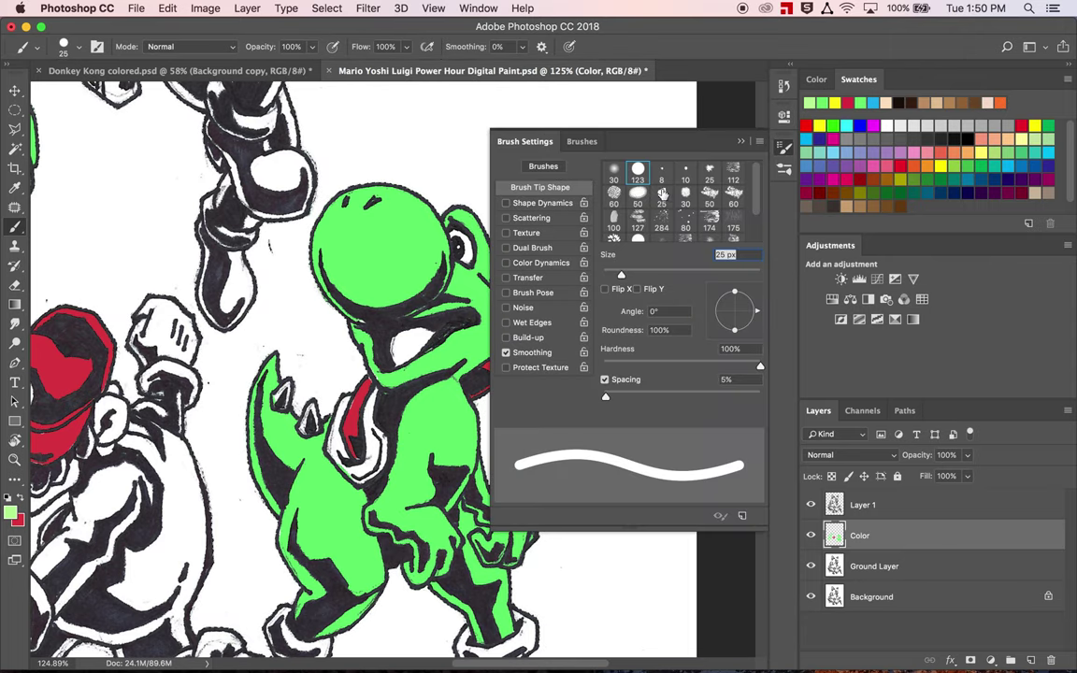
{"action": "left_click", "coordinate": [613, 174]}
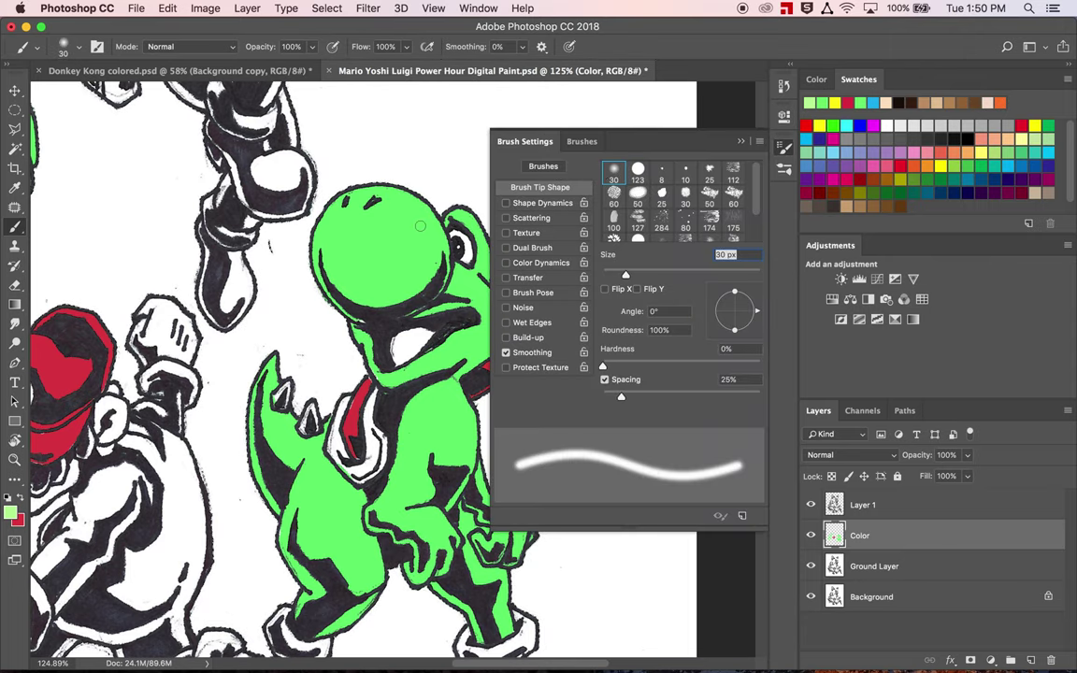
{"action": "key", "text": "bracketright"}
{"action": "key", "text": "bracketright"}
{"action": "key", "text": "bracketright"}
{"action": "key", "text": "bracketright"}
{"action": "key", "text": "bracketright"}
{"action": "key", "text": "bracketright"}
{"action": "key", "text": "bracketright"}
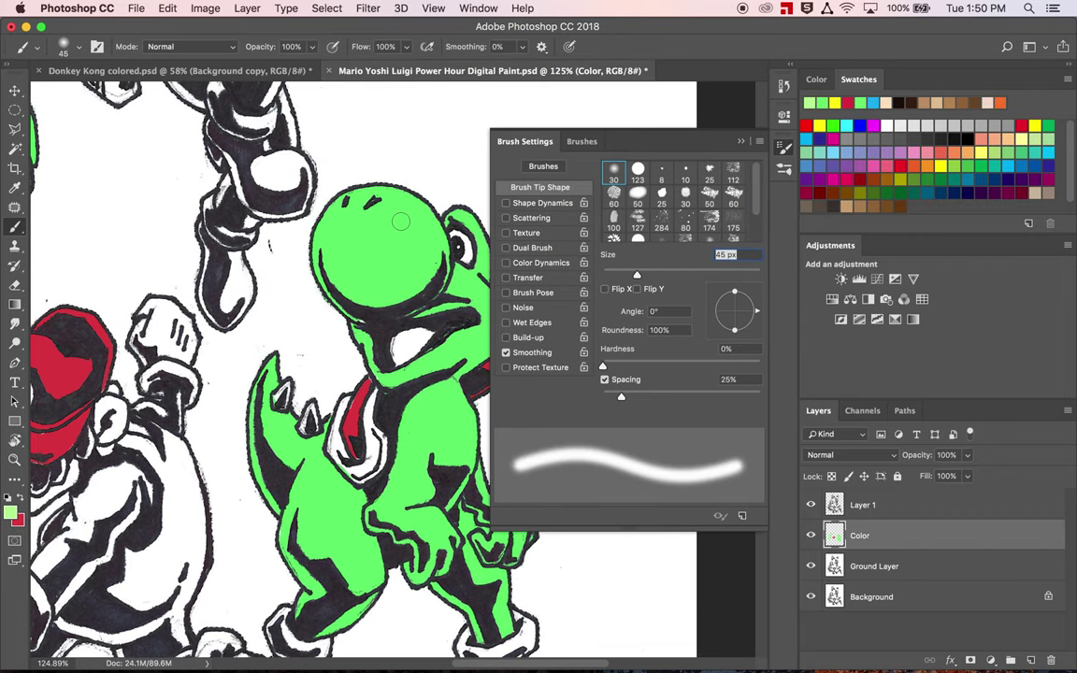
{"action": "left_click", "coordinate": [740, 141]}
{"action": "mouse_move", "coordinate": [375, 190]}
{"action": "left_mouse_down"}
{"action": "mouse_move", "coordinate": [419, 217]}
{"action": "mouse_move", "coordinate": [430, 267]}
{"action": "left_mouse_up"}
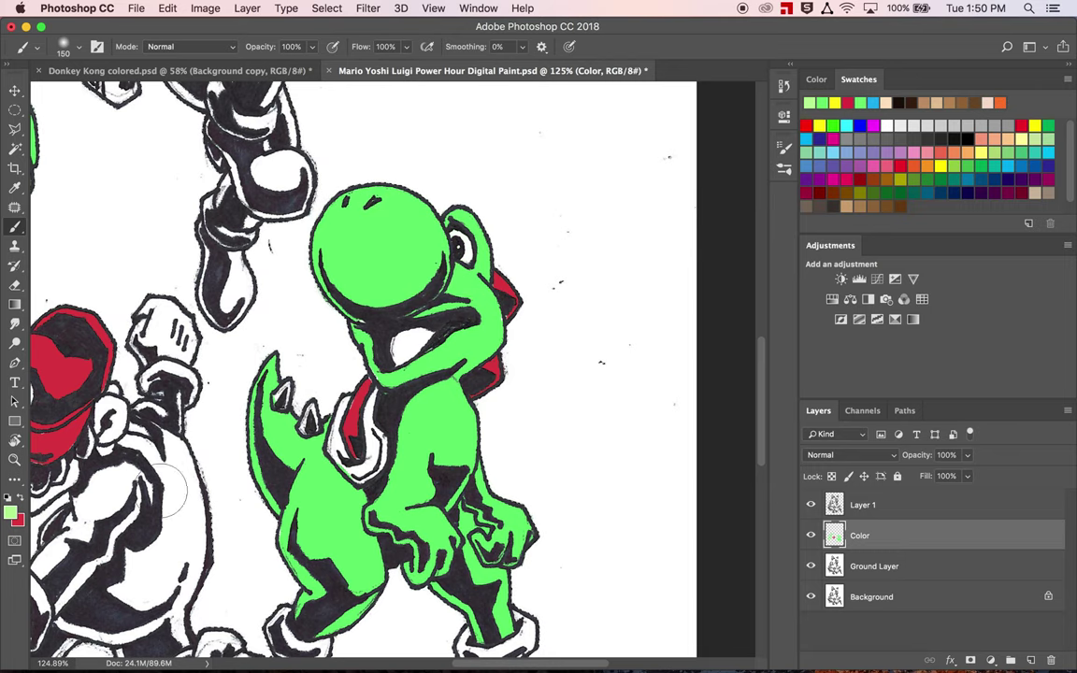
Set the foreground color to the paler yellow-green dbffb7 and return to the Brush tool.
{"action": "left_click", "coordinate": [10, 510]}
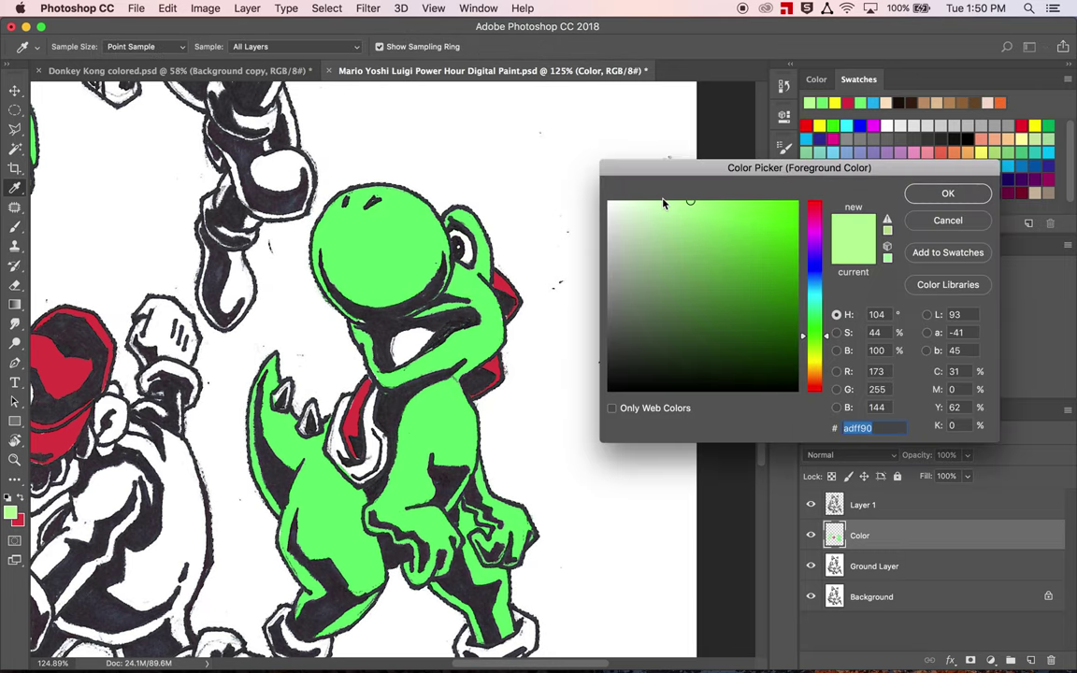
{"action": "left_click", "coordinate": [661, 201]}
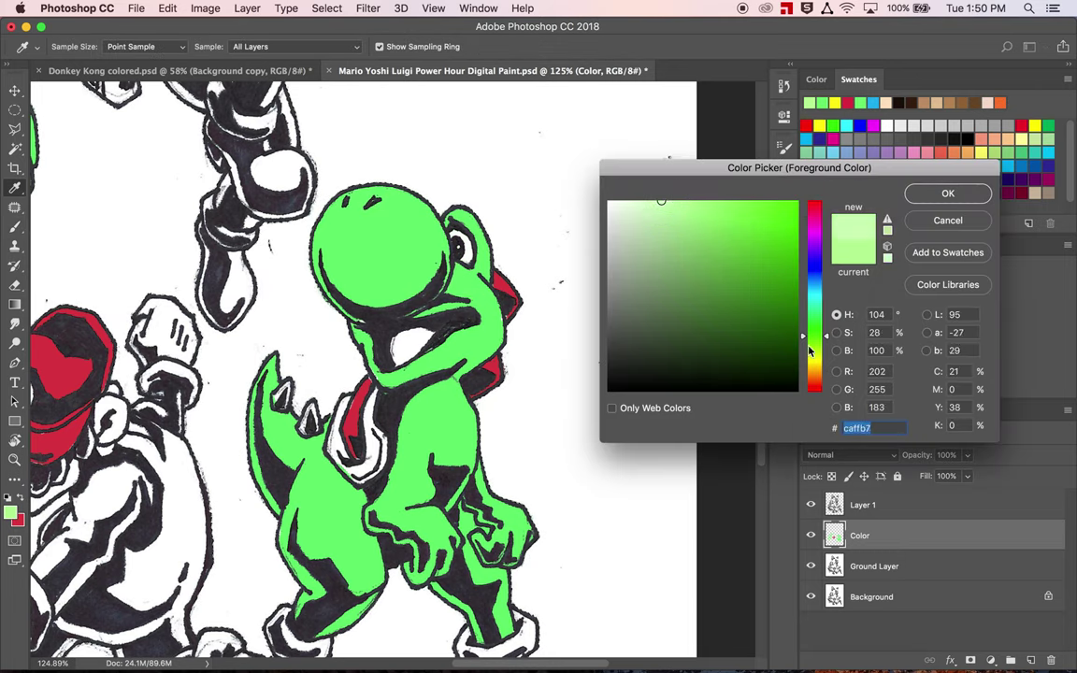
{"action": "left_click_drag", "start_coordinate": [810, 342], "coordinate": [827, 346]}
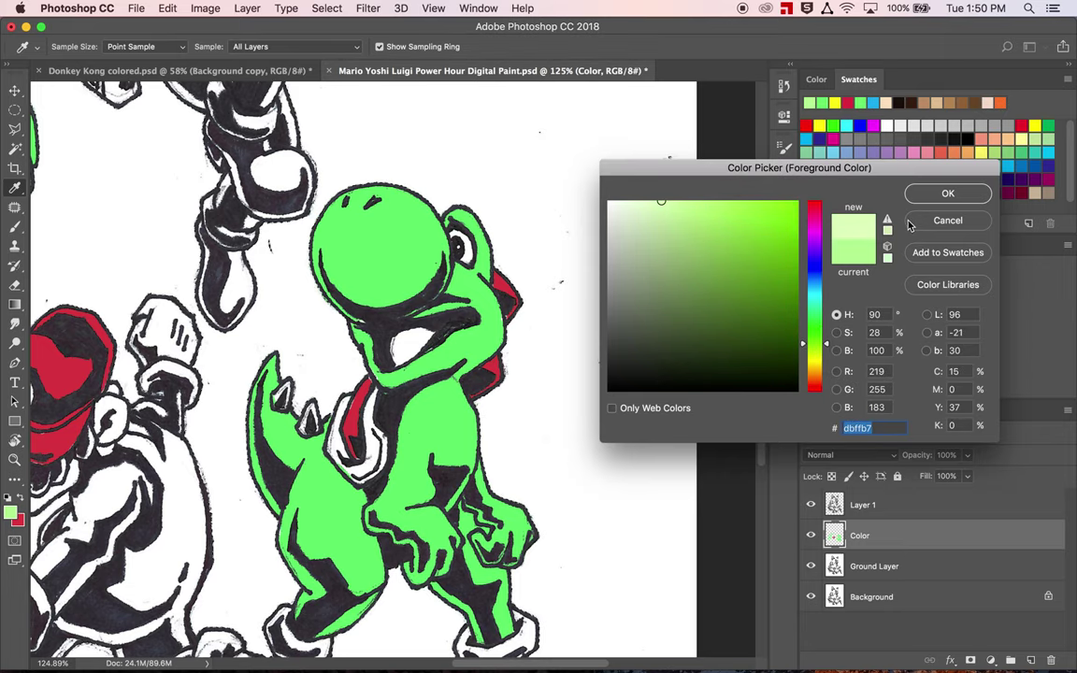
{"action": "left_click", "coordinate": [946, 193]}
{"action": "key", "text": "b"}
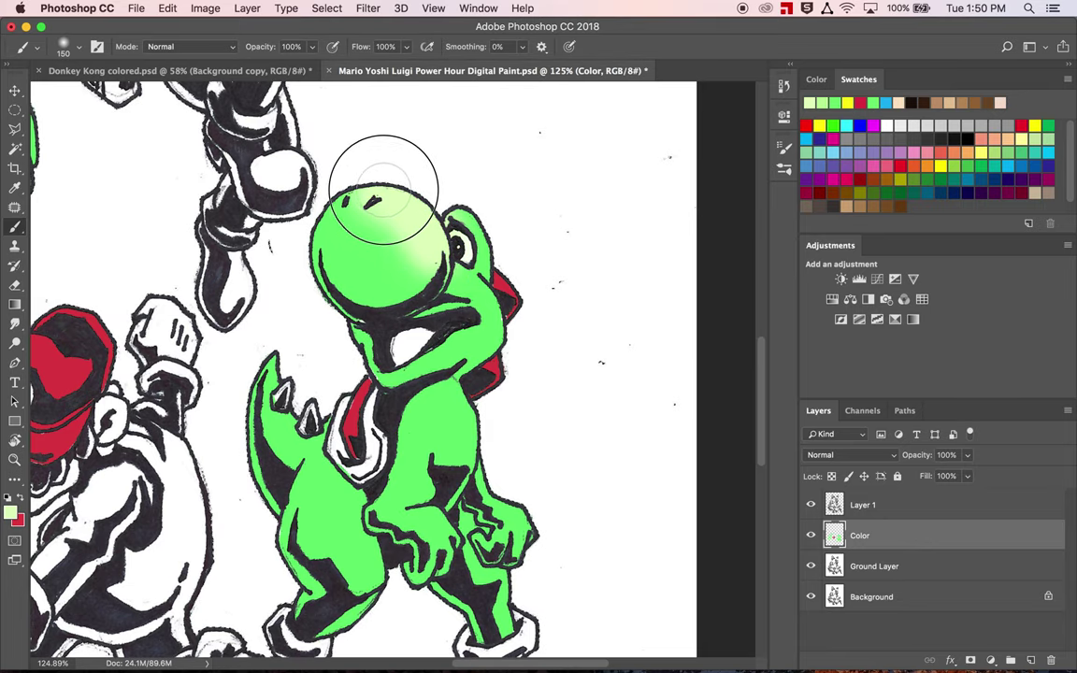
Brush soft pale-green highlights onto the light-facing sides of Yoshi's nose, head, chest, hands and legs at 150 px.
{"action": "left_click", "coordinate": [484, 213]}
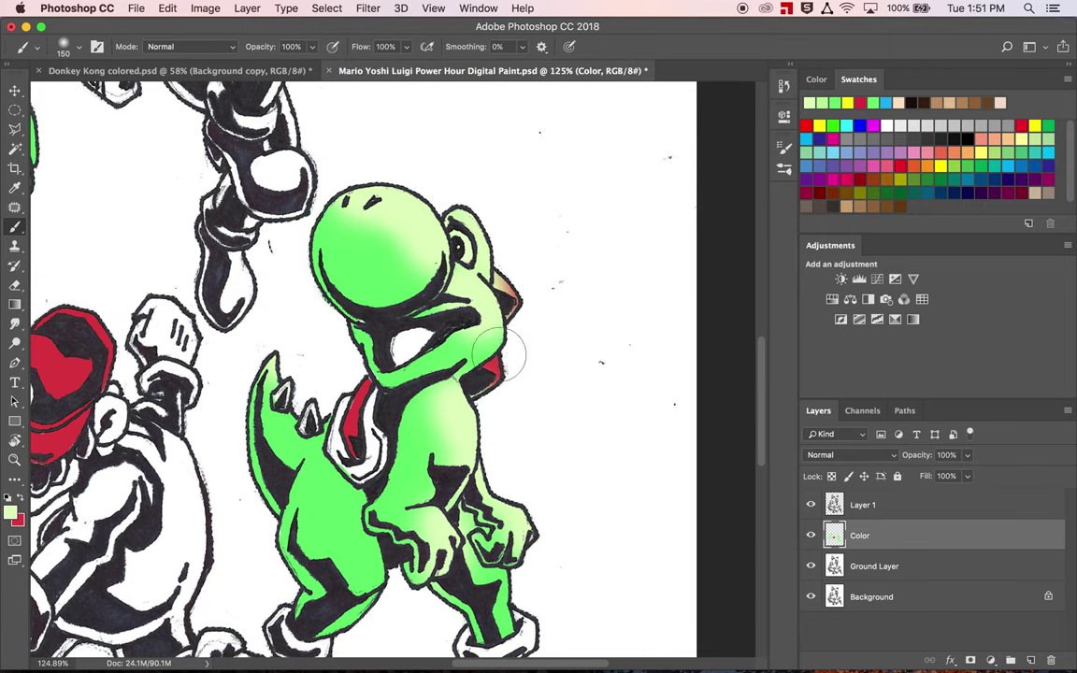
{"action": "scroll", "coordinate": [492, 361], "scroll_direction": "down", "scroll_amount": 3}
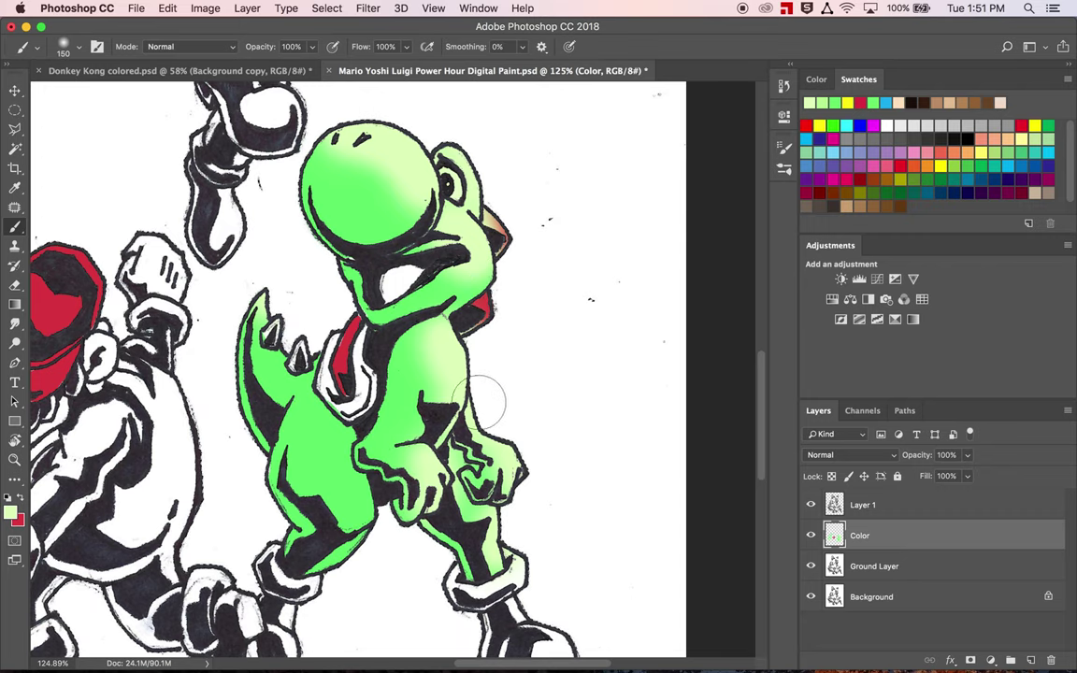
{"action": "scroll", "coordinate": [486, 395], "scroll_direction": "left", "scroll_amount": 2}
{"action": "scroll", "coordinate": [486, 394], "scroll_direction": "down", "scroll_amount": 1}
{"action": "left_click_drag", "start_coordinate": [385, 540], "coordinate": [362, 603]}
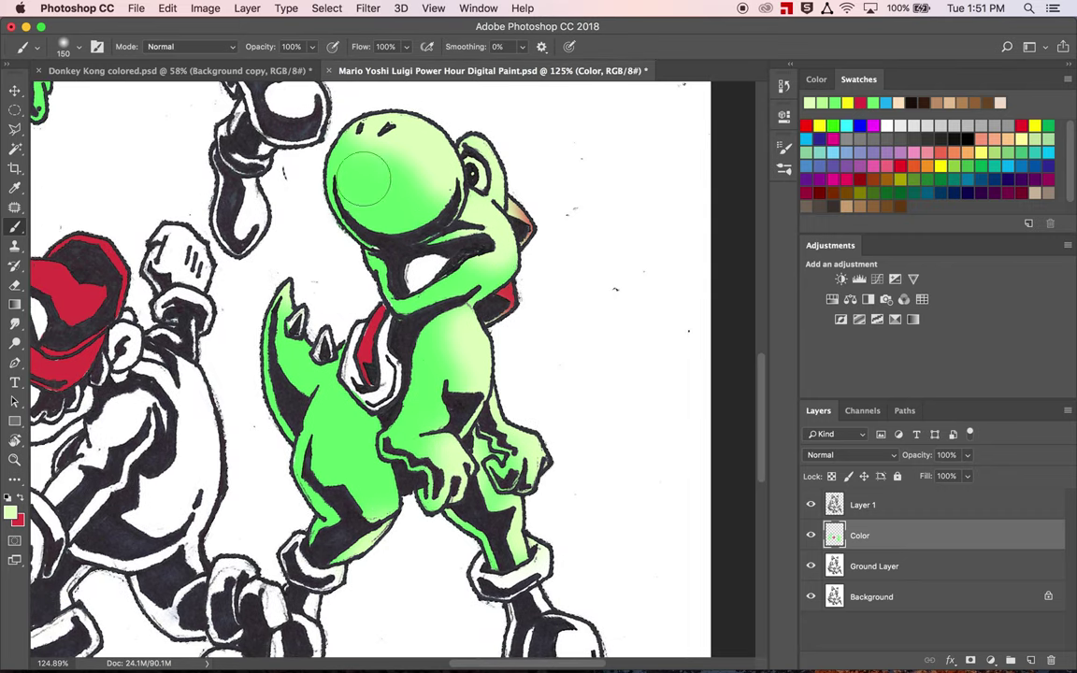
Sample the green of Yoshi's thigh and shift the foreground color to turquoise 47e0e2.
{"action": "left_click", "coordinate": [22, 499]}
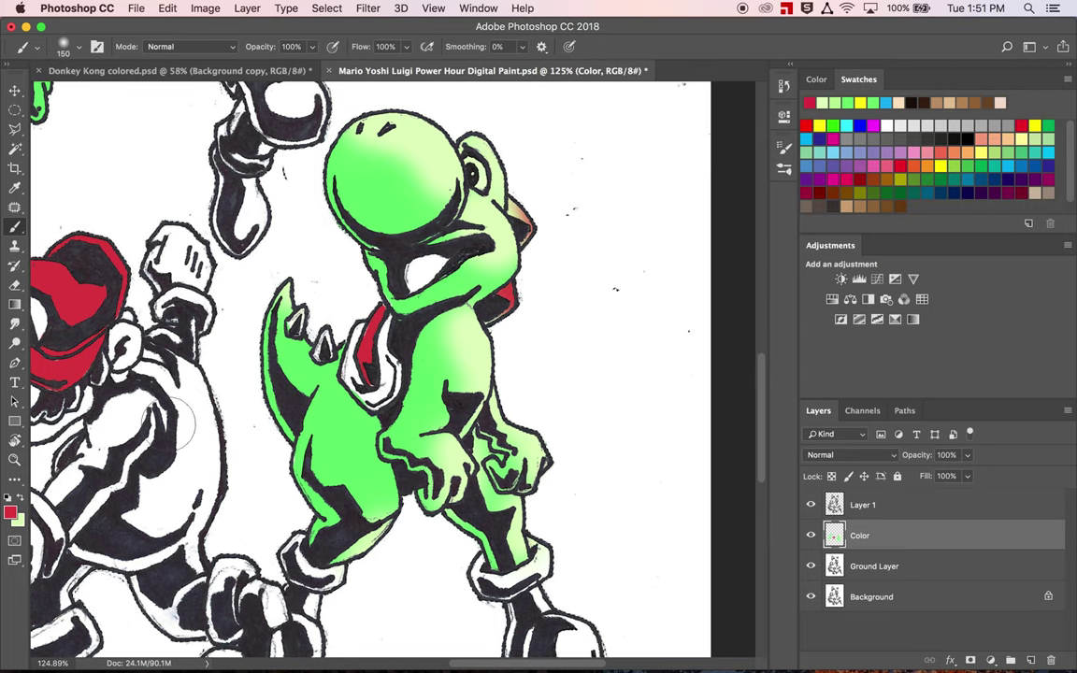
{"action": "key", "text": "i"}
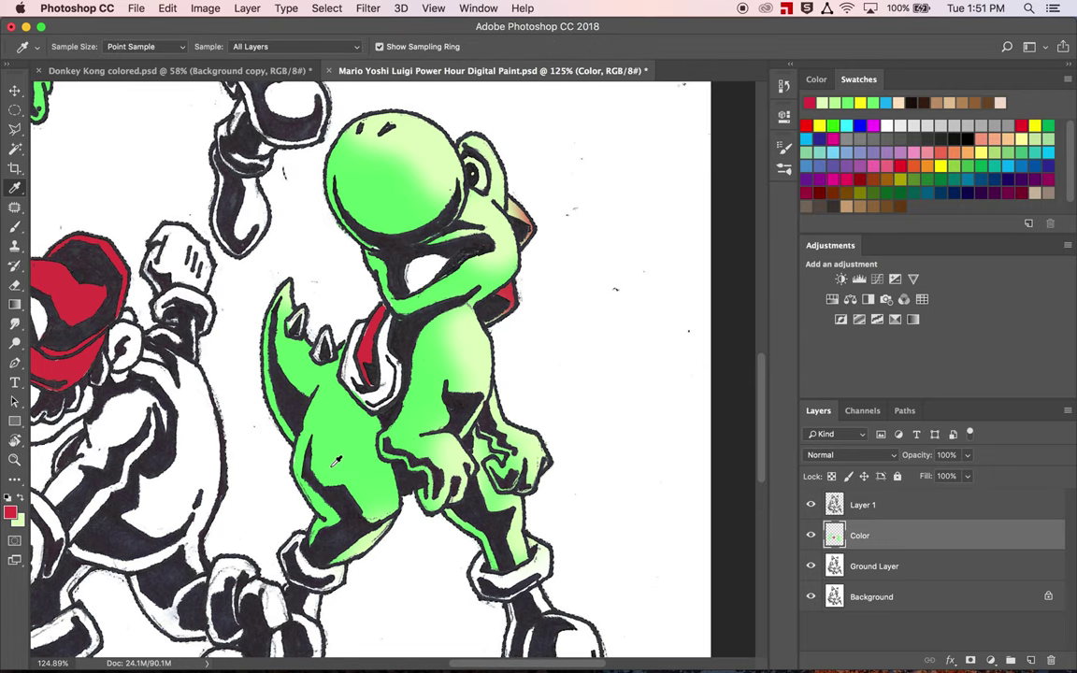
{"action": "left_click", "coordinate": [335, 462]}
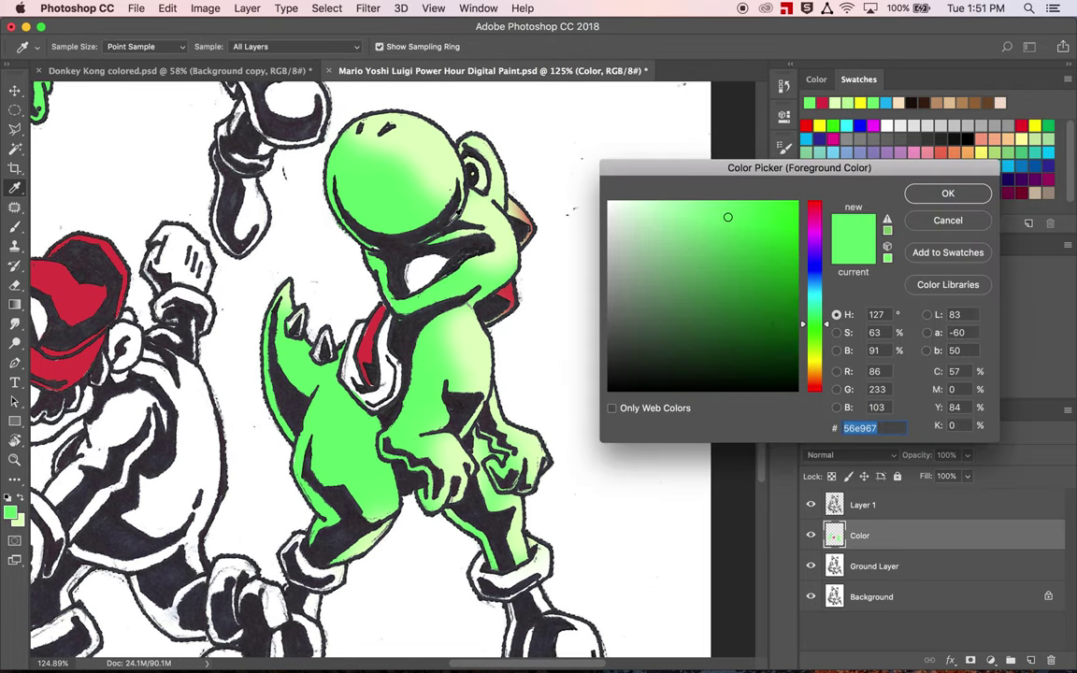
{"action": "left_click_drag", "start_coordinate": [826, 327], "coordinate": [822, 295]}
{"action": "left_click", "coordinate": [730, 228]}
{"action": "left_click_drag", "start_coordinate": [730, 227], "coordinate": [731, 217]}
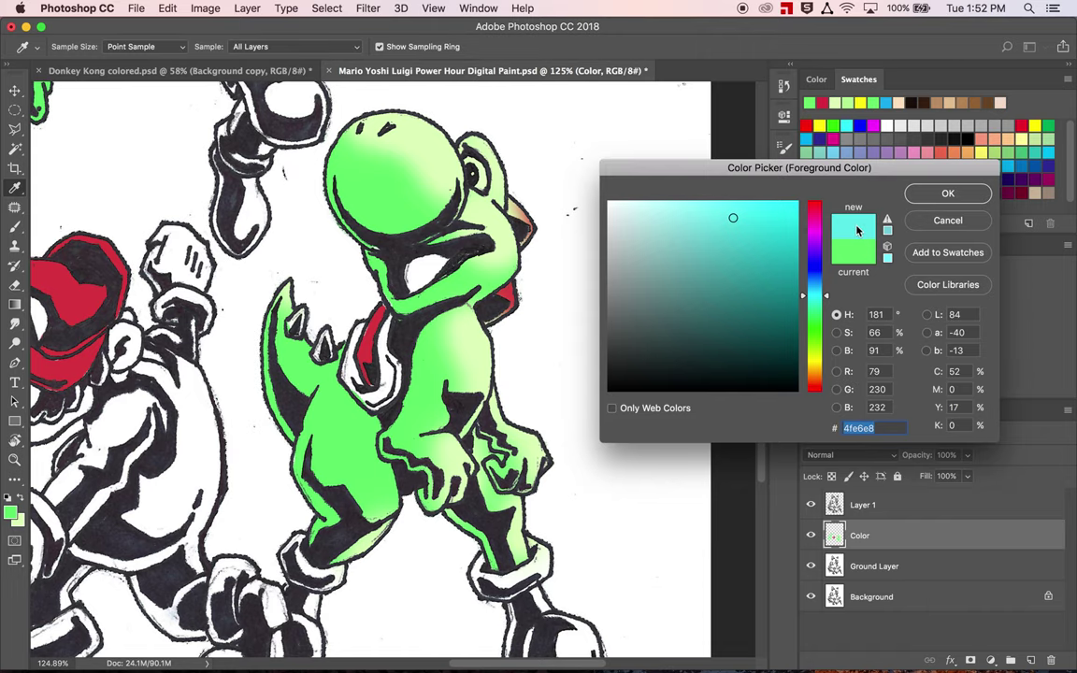
{"action": "left_click", "coordinate": [738, 222]}
{"action": "left_click_drag", "start_coordinate": [737, 223], "coordinate": [738, 222]}
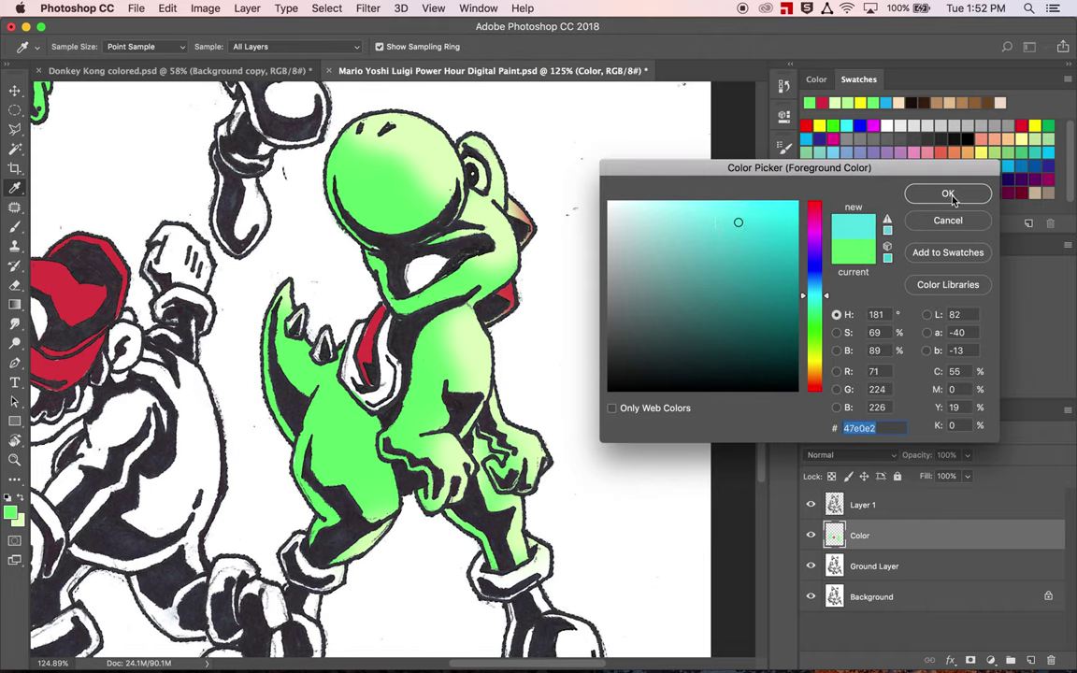
{"action": "left_click", "coordinate": [948, 193]}
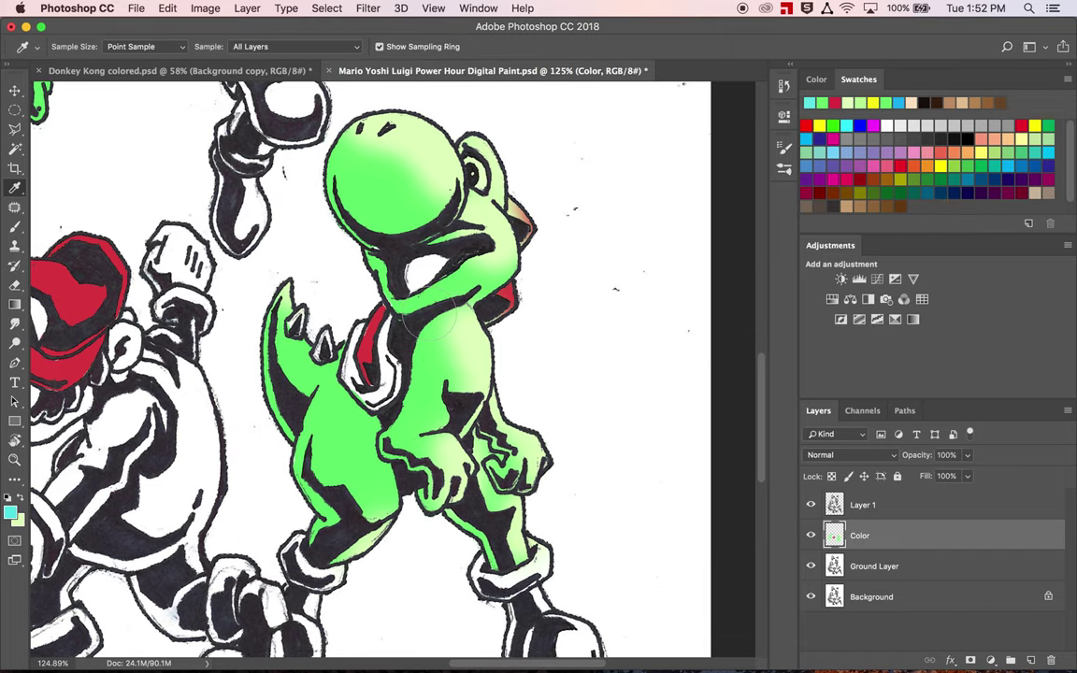
Try shading Yoshi's nose in turquoise with the 150 px soft brush and undo the strokes.
{"action": "key", "text": "b"}
{"action": "mouse_move", "coordinate": [329, 178]}
{"action": "left_mouse_down"}
{"action": "mouse_move", "coordinate": [361, 207]}
{"action": "mouse_move", "coordinate": [317, 175]}
{"action": "mouse_move", "coordinate": [386, 191]}
{"action": "mouse_move", "coordinate": [344, 178]}
{"action": "mouse_move", "coordinate": [374, 191]}
{"action": "left_mouse_up"}
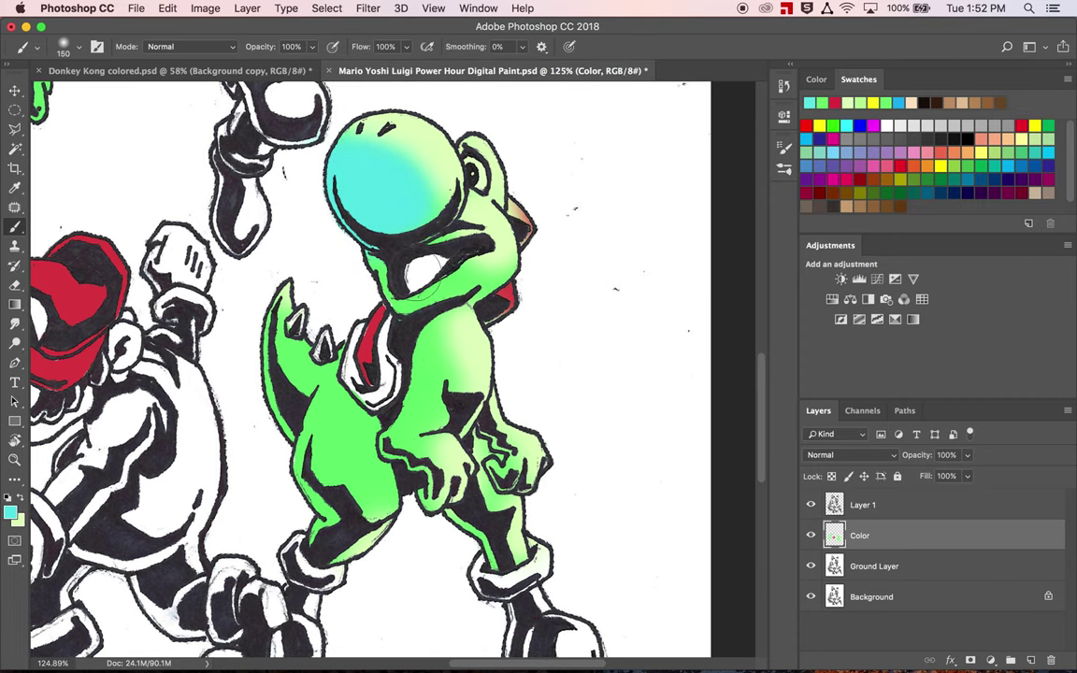
{"action": "key", "text": "super+z"}
{"action": "key", "text": "super+z"}
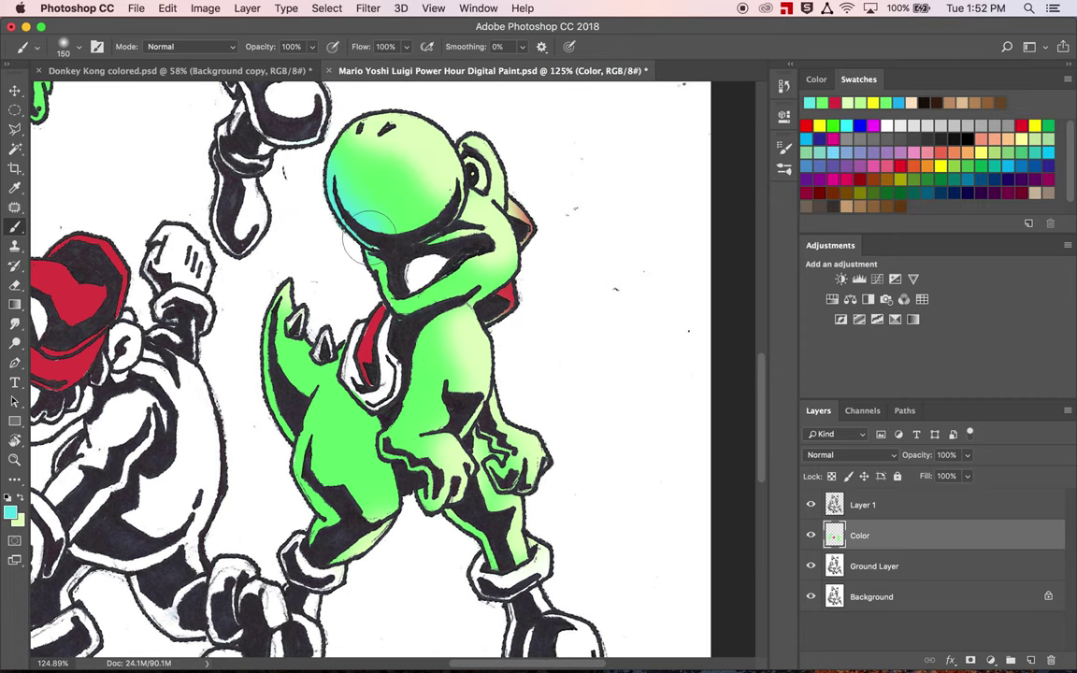
Reduce the soft brush to 50 px while testing a turquoise edge along the shadow side of Yoshi's nose.
{"action": "key", "text": "["}
{"action": "key", "text": "["}
{"action": "key", "text": "["}
{"action": "key", "text": "["}
{"action": "key", "text": "["}
{"action": "key", "text": "["}
{"action": "key", "text": "["}
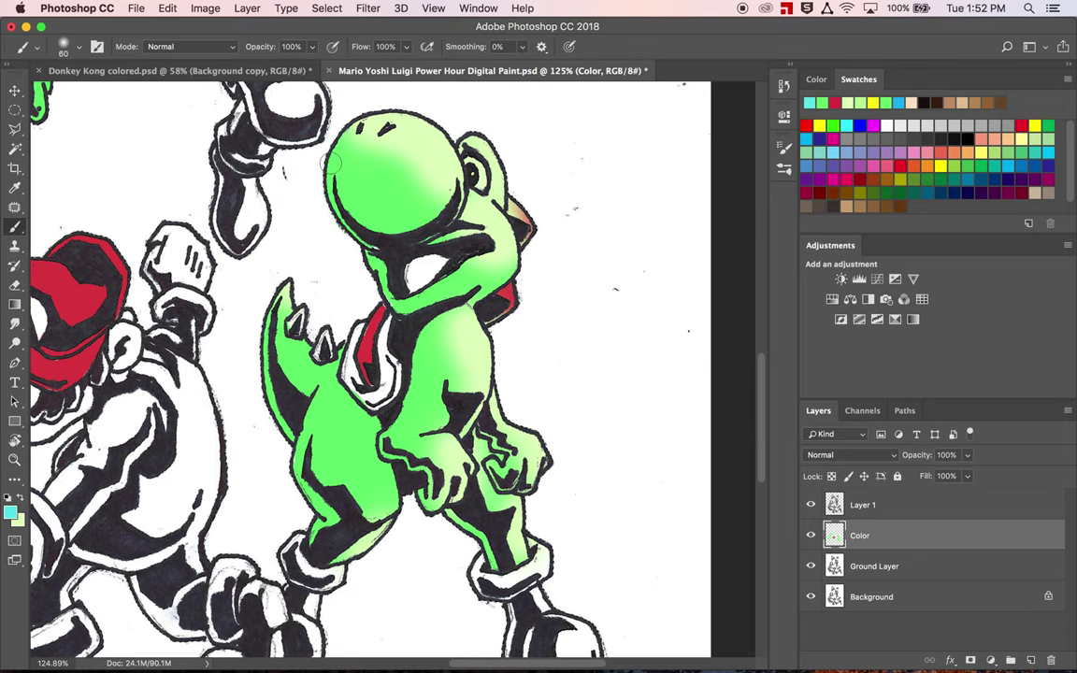
{"action": "mouse_move", "coordinate": [332, 152]}
{"action": "left_mouse_down"}
{"action": "mouse_move", "coordinate": [348, 203]}
{"action": "mouse_move", "coordinate": [381, 238]}
{"action": "mouse_move", "coordinate": [319, 183]}
{"action": "mouse_move", "coordinate": [352, 227]}
{"action": "left_mouse_up"}
{"action": "key", "text": "super+z"}
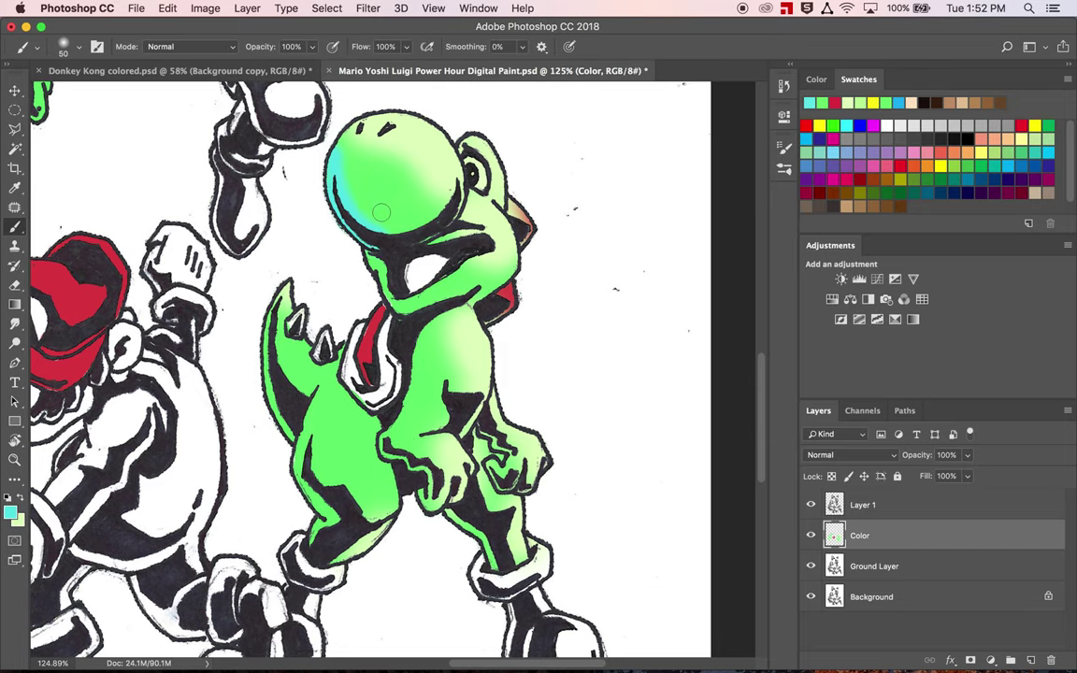
Try turquoise shading along the edges of Yoshi's nose and jaw and undo it.
{"action": "mouse_move", "coordinate": [324, 177]}
{"action": "left_mouse_down"}
{"action": "mouse_move", "coordinate": [374, 240]}
{"action": "mouse_move", "coordinate": [412, 237]}
{"action": "mouse_move", "coordinate": [369, 261]}
{"action": "mouse_move", "coordinate": [410, 308]}
{"action": "mouse_move", "coordinate": [453, 278]}
{"action": "mouse_move", "coordinate": [401, 291]}
{"action": "mouse_move", "coordinate": [416, 305]}
{"action": "mouse_move", "coordinate": [454, 286]}
{"action": "left_mouse_up"}
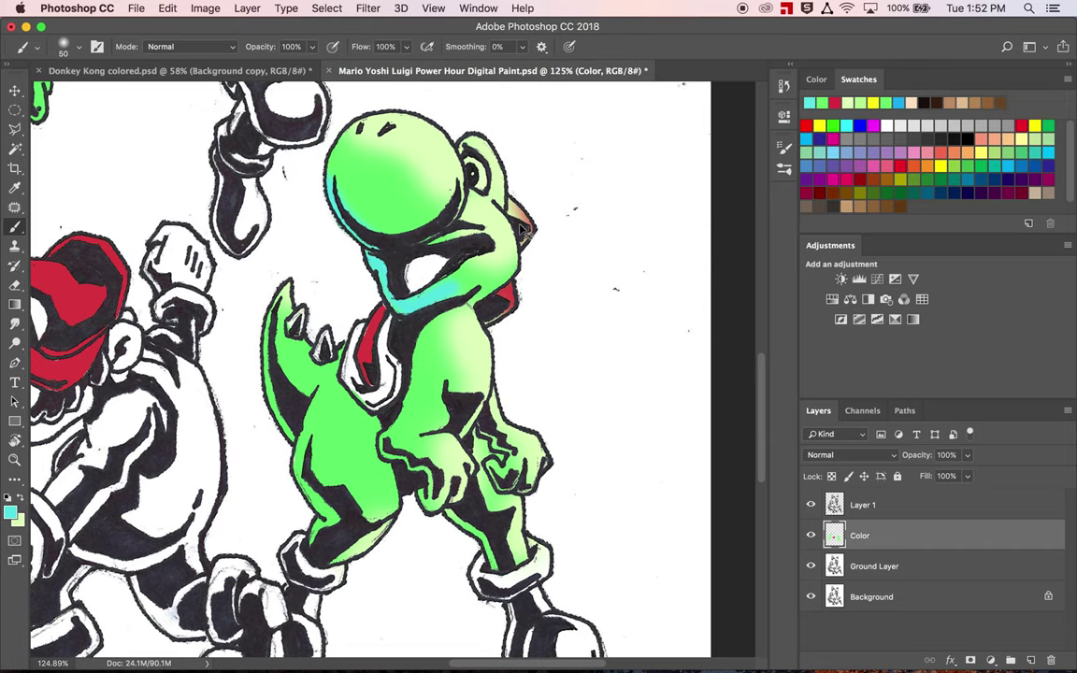
{"action": "key", "text": "super+z"}
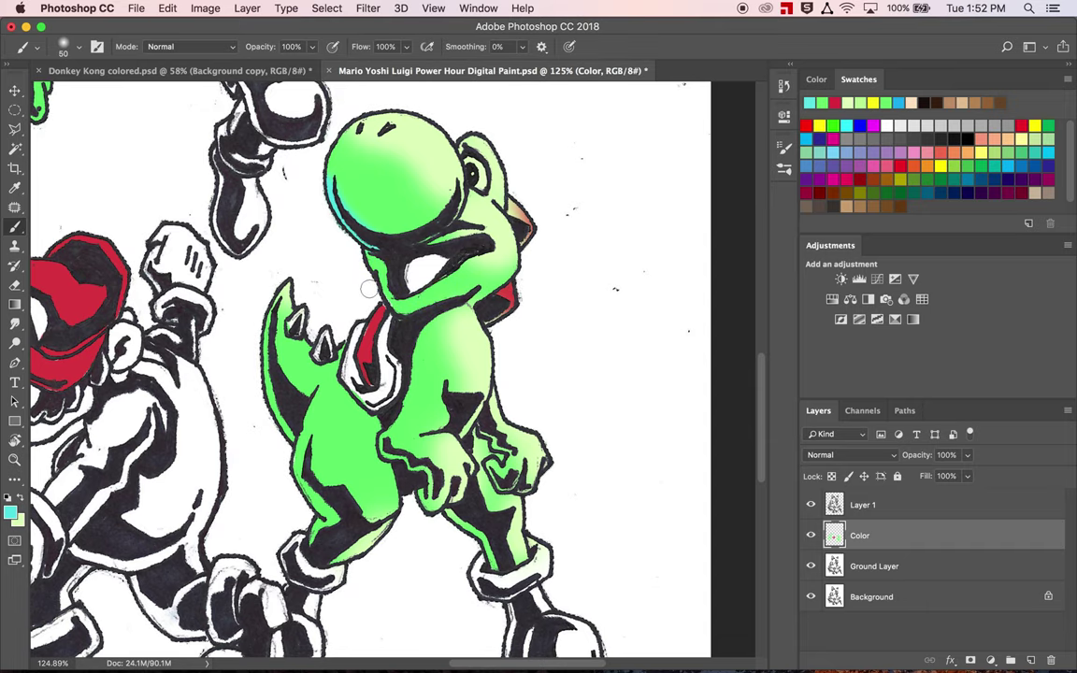
{"action": "key", "text": "alt+super+z"}
Paint turquoise shading along the shadow edges of Yoshi's tail, thigh, lower legs and nose with the 50 px soft brush.
{"action": "left_click_drag", "start_coordinate": [286, 437], "coordinate": [278, 424]}
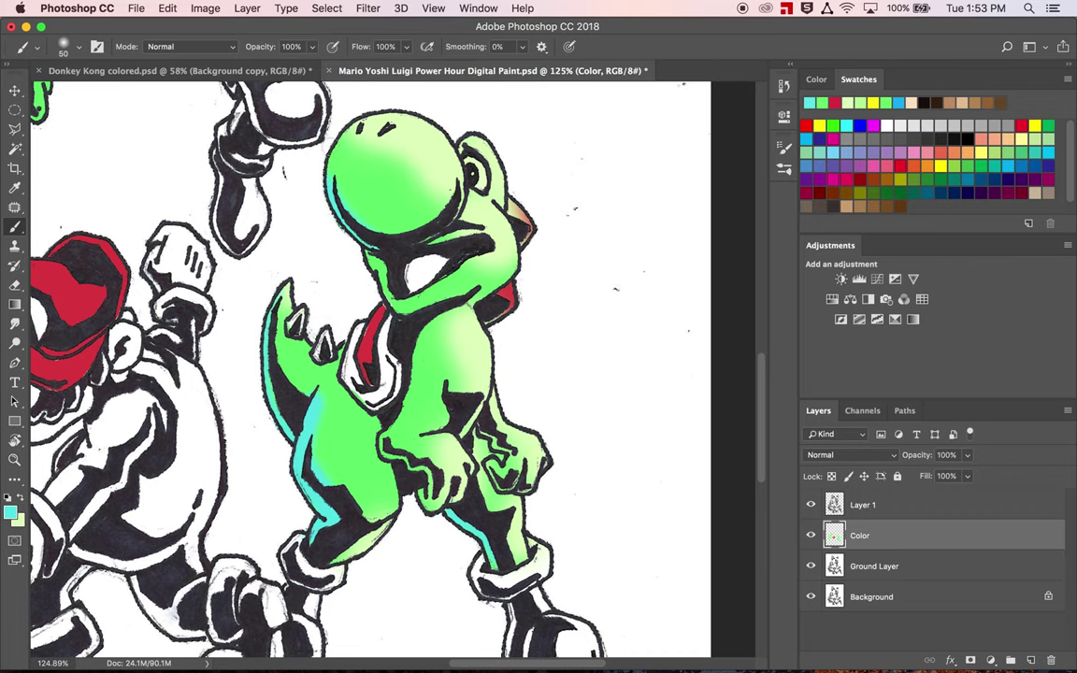
{"action": "mouse_move", "coordinate": [335, 170]}
{"action": "left_mouse_down"}
{"action": "mouse_move", "coordinate": [367, 217]}
{"action": "mouse_move", "coordinate": [399, 228]}
{"action": "left_mouse_up"}
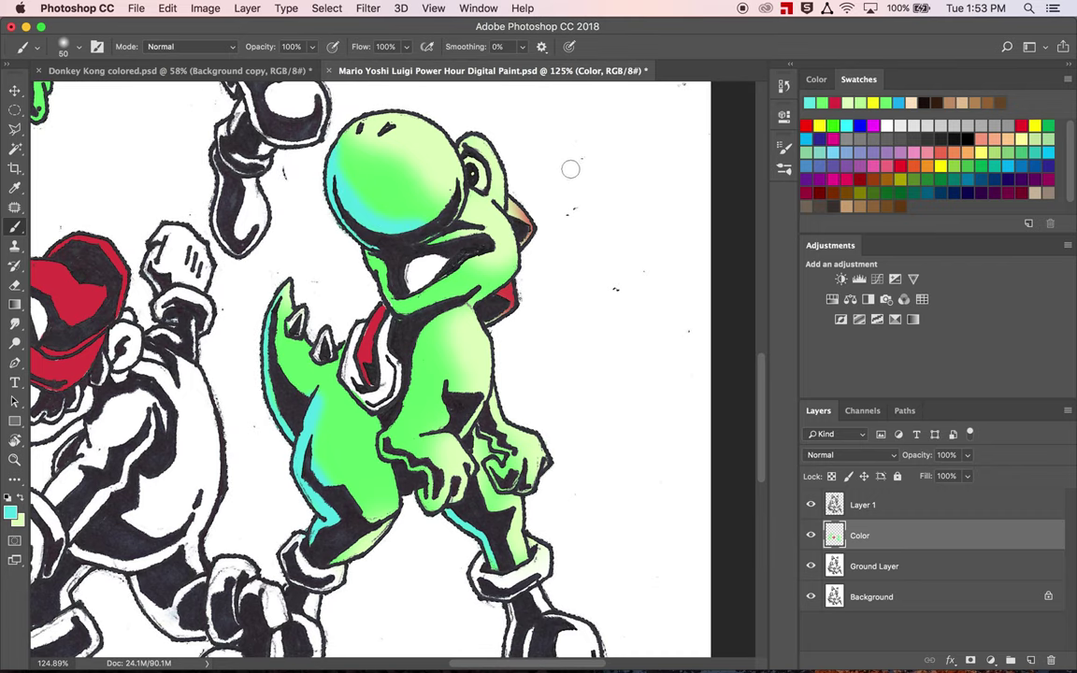
Broaden the turquoise shading on Yoshi's thigh, shade both hands with it and undo the last stroke.
{"action": "scroll", "coordinate": [375, 360], "scroll_direction": "down", "scroll_amount": 2}
{"action": "scroll", "coordinate": [378, 368], "scroll_direction": "down", "scroll_amount": 3}
{"action": "scroll", "coordinate": [379, 367], "scroll_direction": "up", "scroll_amount": 3}
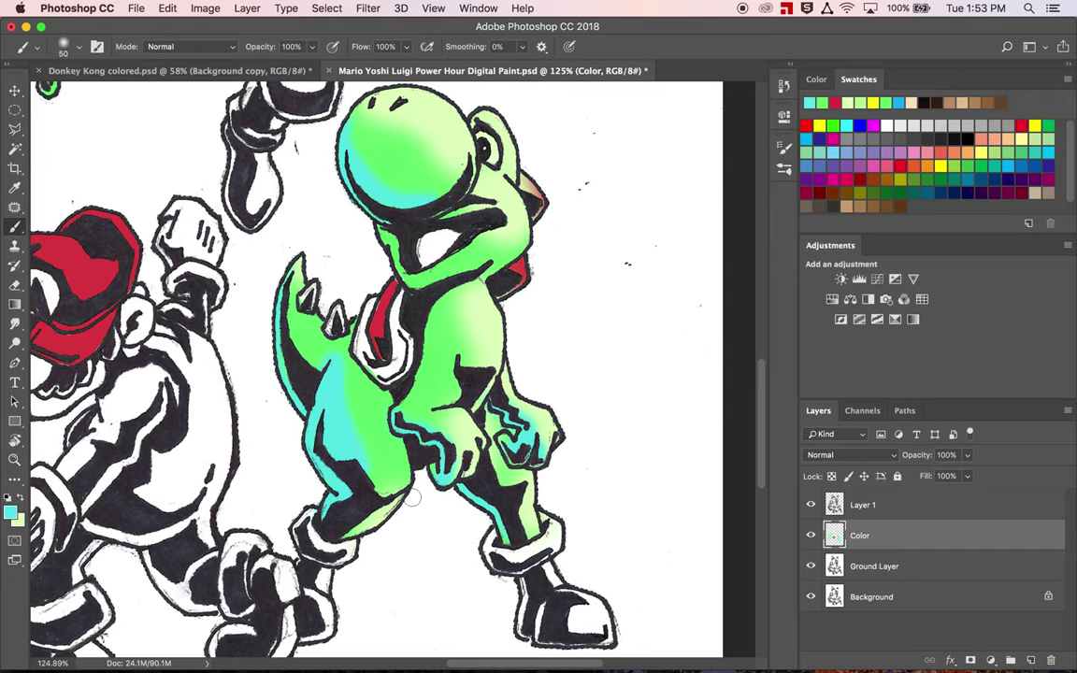
{"action": "key", "text": "super+z"}
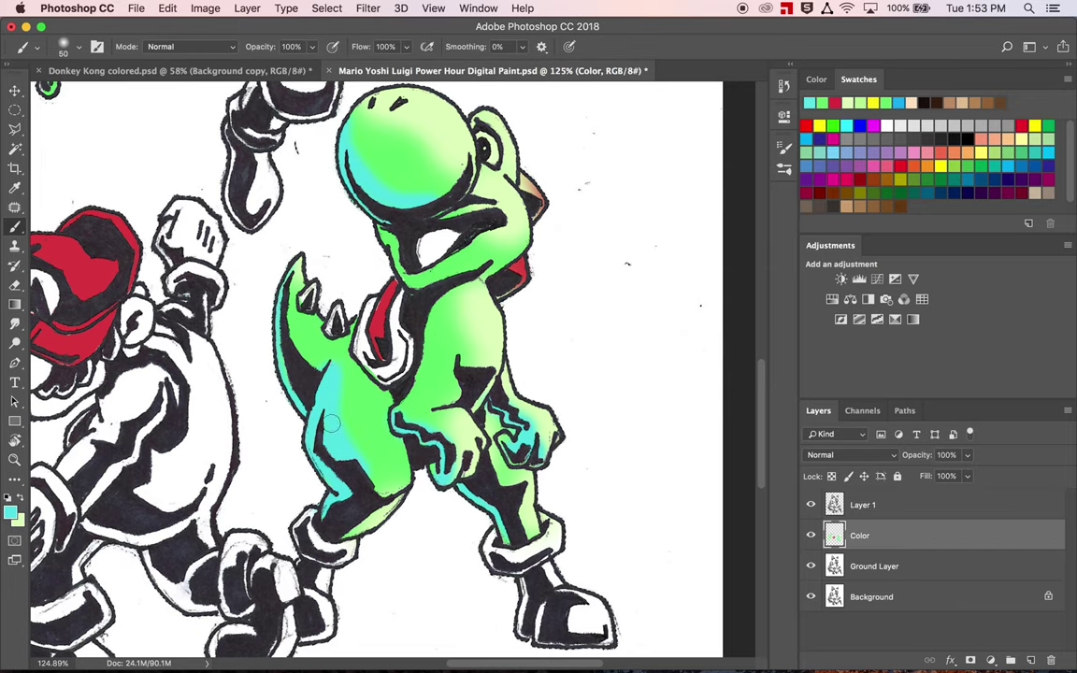
{"action": "scroll", "coordinate": [423, 228], "scroll_direction": "up", "scroll_amount": 1}
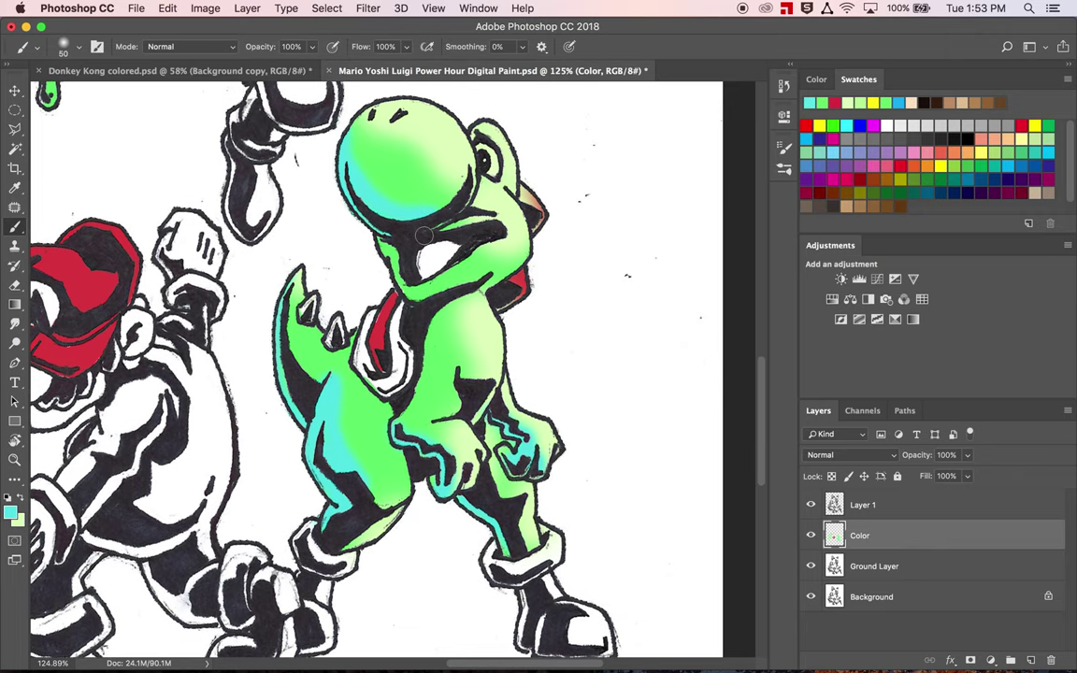
{"action": "scroll", "coordinate": [219, 450], "scroll_direction": "up", "scroll_amount": 3}
{"action": "scroll", "coordinate": [219, 450], "scroll_direction": "left", "scroll_amount": 3}
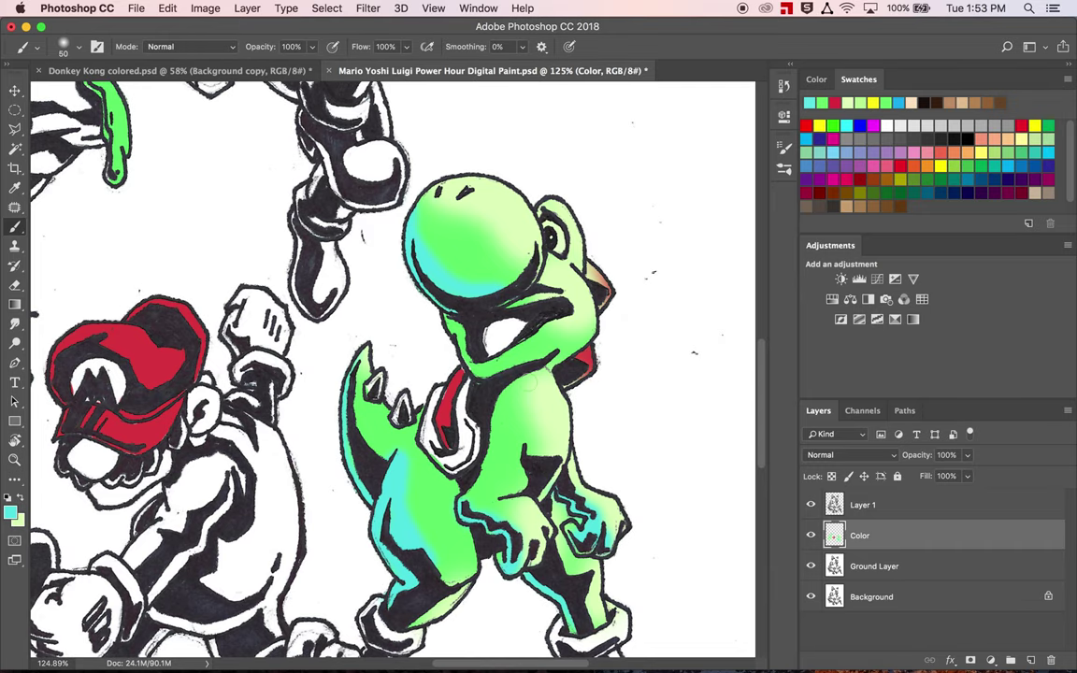
Sample the dark red from the area behind Yoshi's neck as the painting colour for the Brush tool.
{"action": "left_click", "coordinate": [577, 371], "text": "alt"}
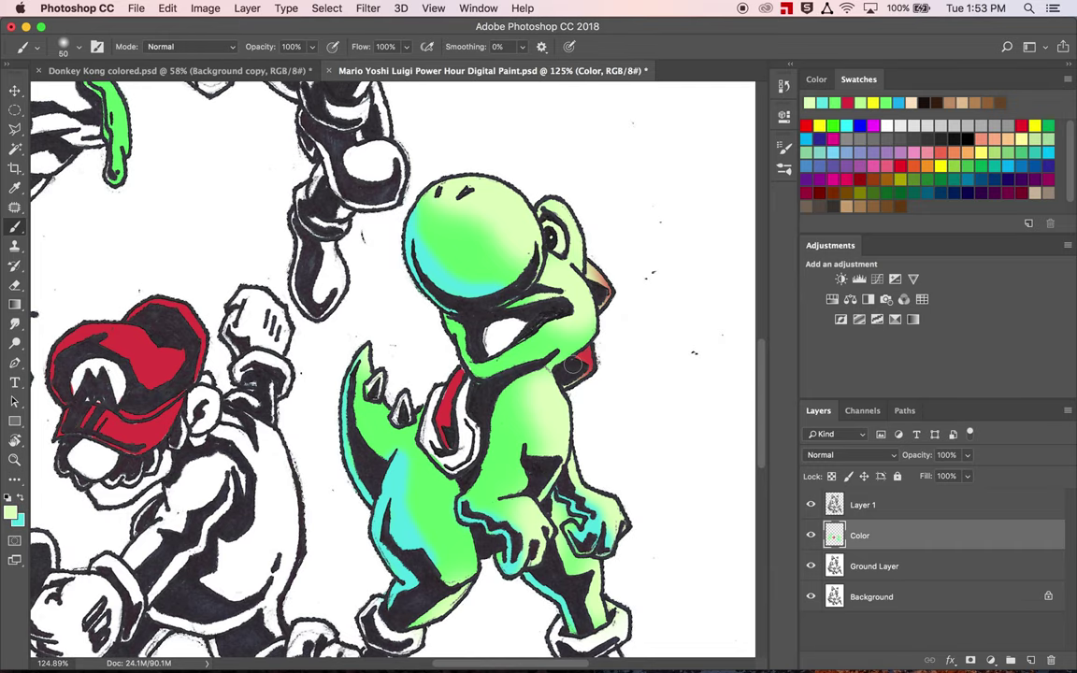
{"action": "key", "text": "i"}
{"action": "left_click", "coordinate": [583, 355]}
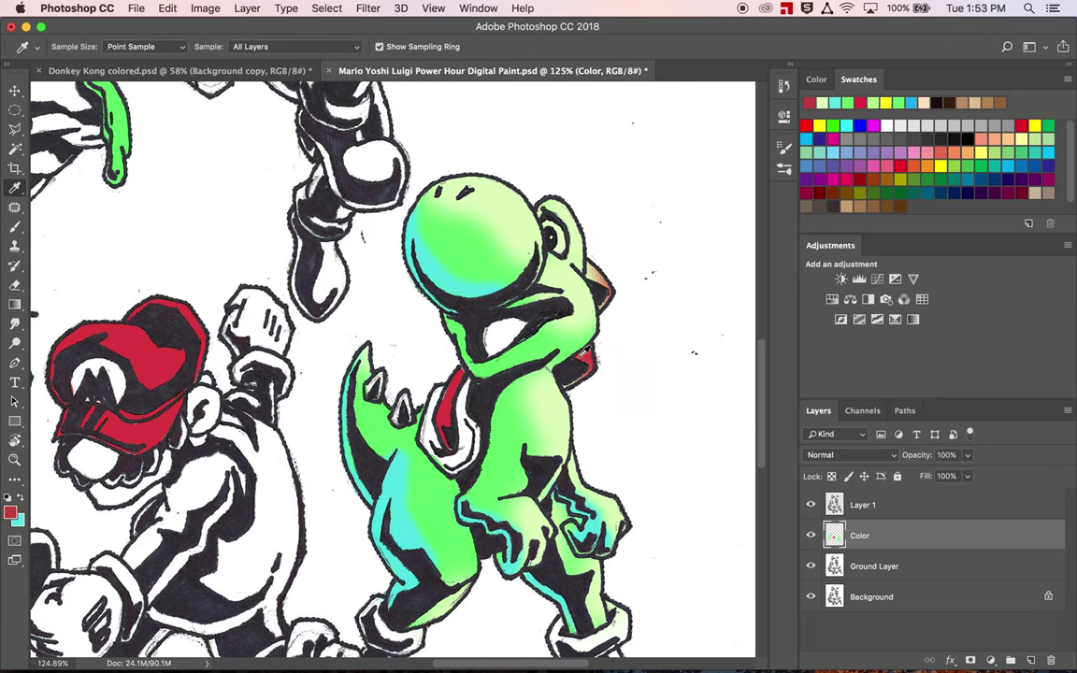
{"action": "key", "text": "b"}
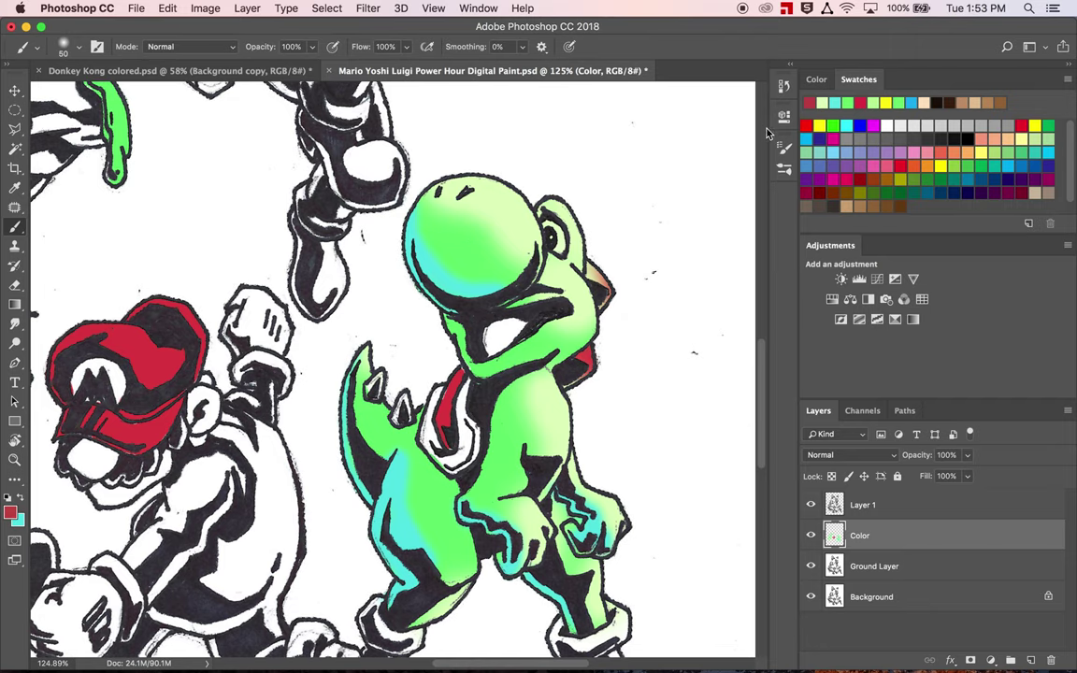
Switch to the hard round brush tip, reduce it to 45 px and fill Yoshi's mouth, head crest and back spikes with the dark red.
{"action": "key", "text": "F5"}
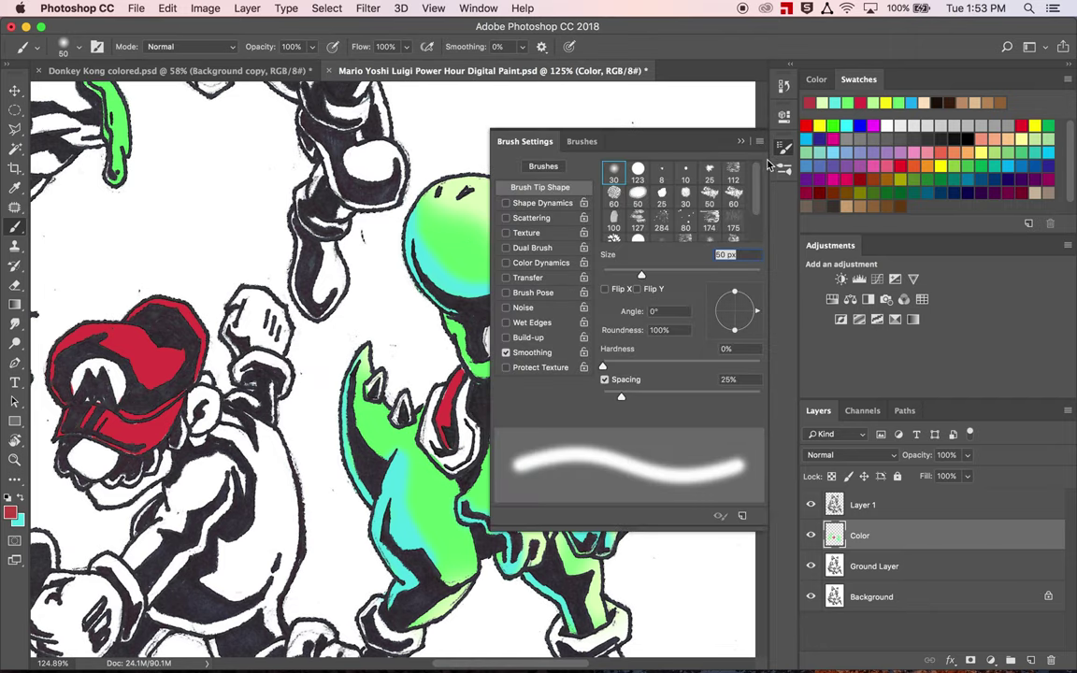
{"action": "left_click", "coordinate": [637, 169]}
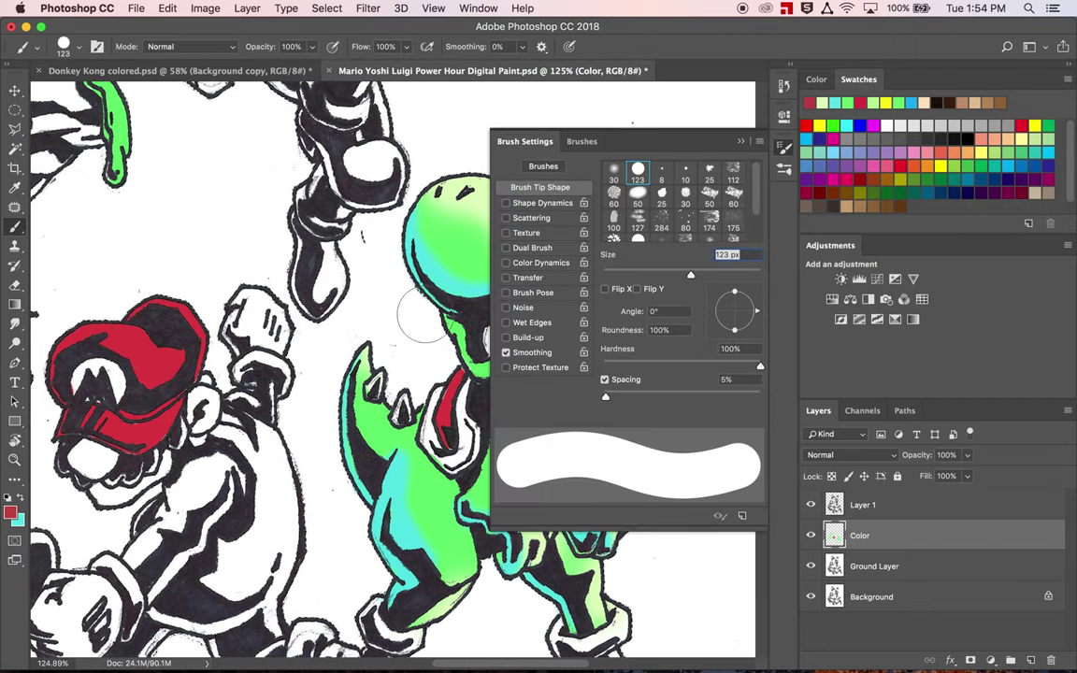
{"action": "key", "text": "bracketleft"}
{"action": "key", "text": "bracketleft"}
{"action": "key", "text": "bracketleft"}
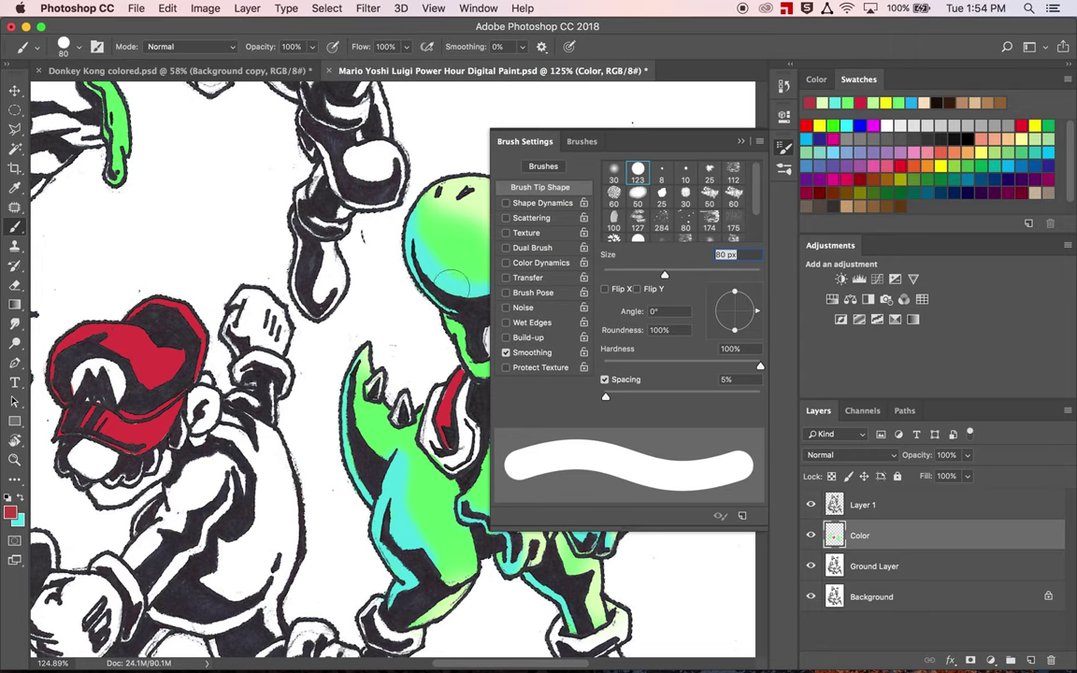
{"action": "left_click", "coordinate": [759, 141]}
{"action": "left_click", "coordinate": [742, 137]}
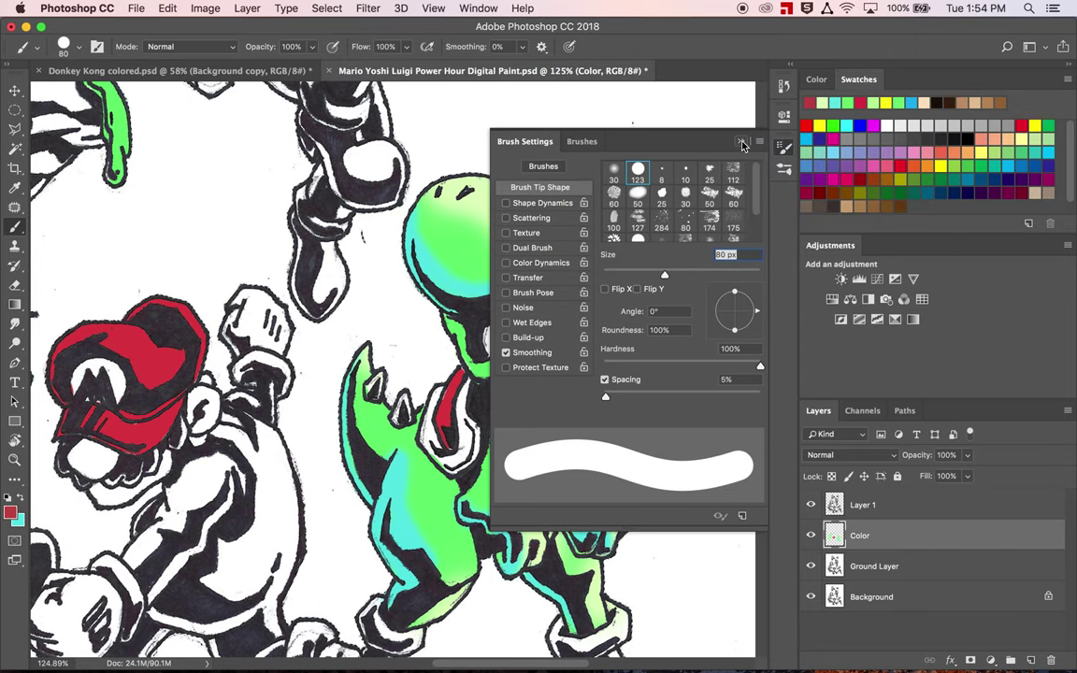
{"action": "left_click", "coordinate": [741, 141]}
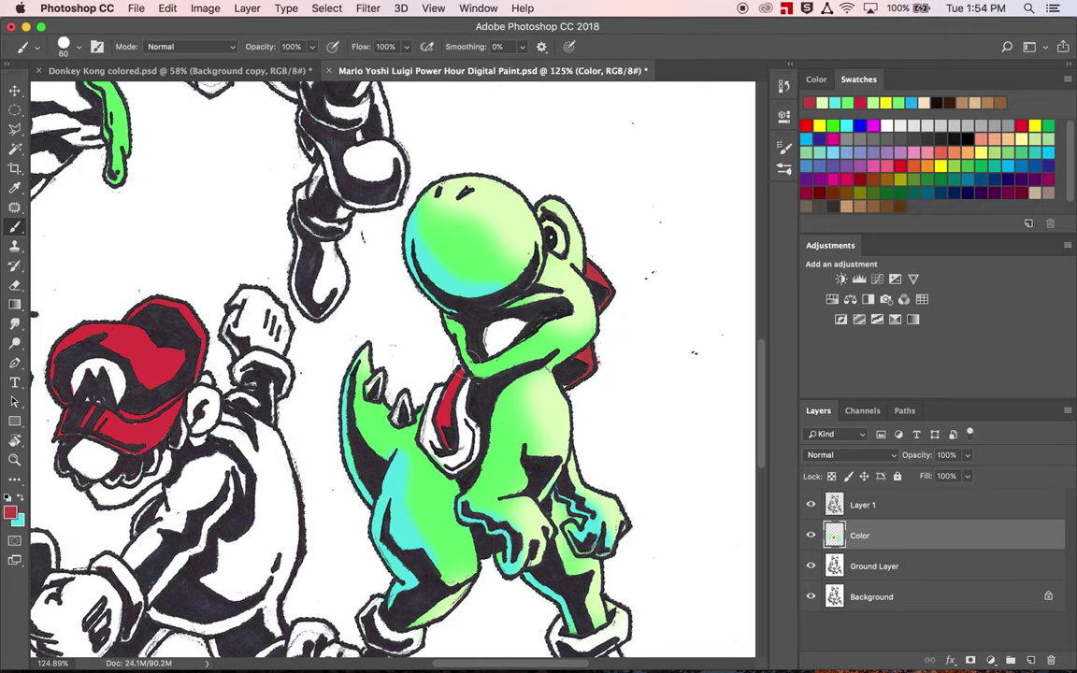
{"action": "mouse_move", "coordinate": [497, 334]}
{"action": "left_mouse_down"}
{"action": "mouse_move", "coordinate": [490, 338]}
{"action": "mouse_move", "coordinate": [507, 332]}
{"action": "mouse_move", "coordinate": [478, 329]}
{"action": "mouse_move", "coordinate": [467, 297]}
{"action": "left_mouse_up"}
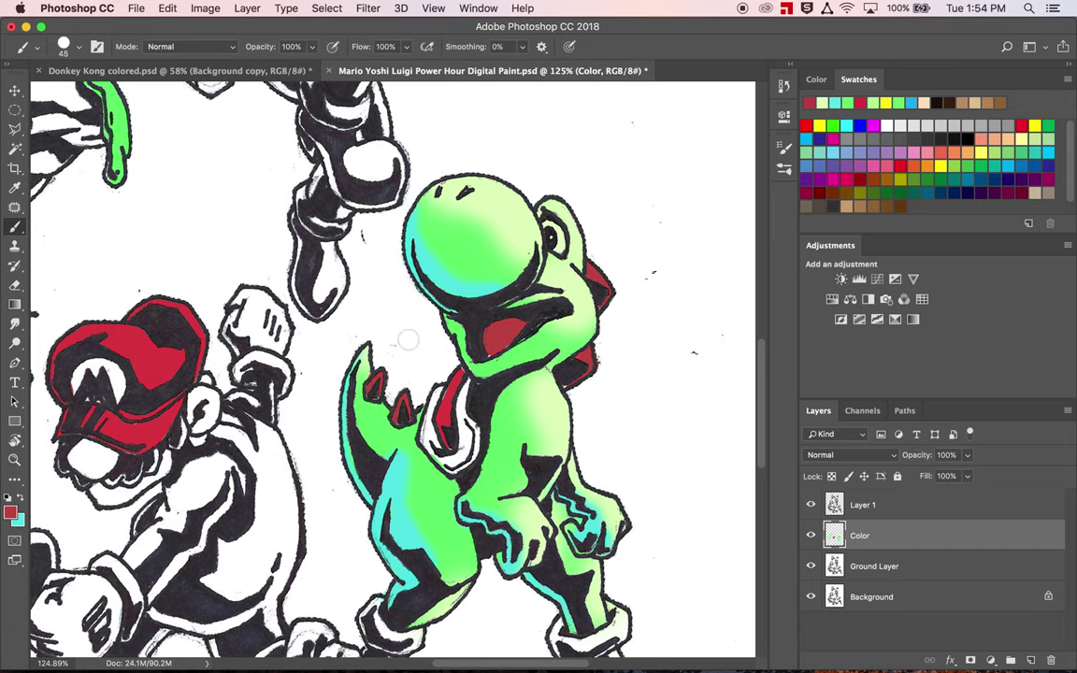
Examine the painted Yoshi from head to feet and compare him with Mario and the surrounding characters.
{"action": "scroll", "coordinate": [411, 355], "scroll_direction": "down", "scroll_amount": 5}
{"action": "scroll", "coordinate": [412, 355], "scroll_direction": "right", "scroll_amount": 4}
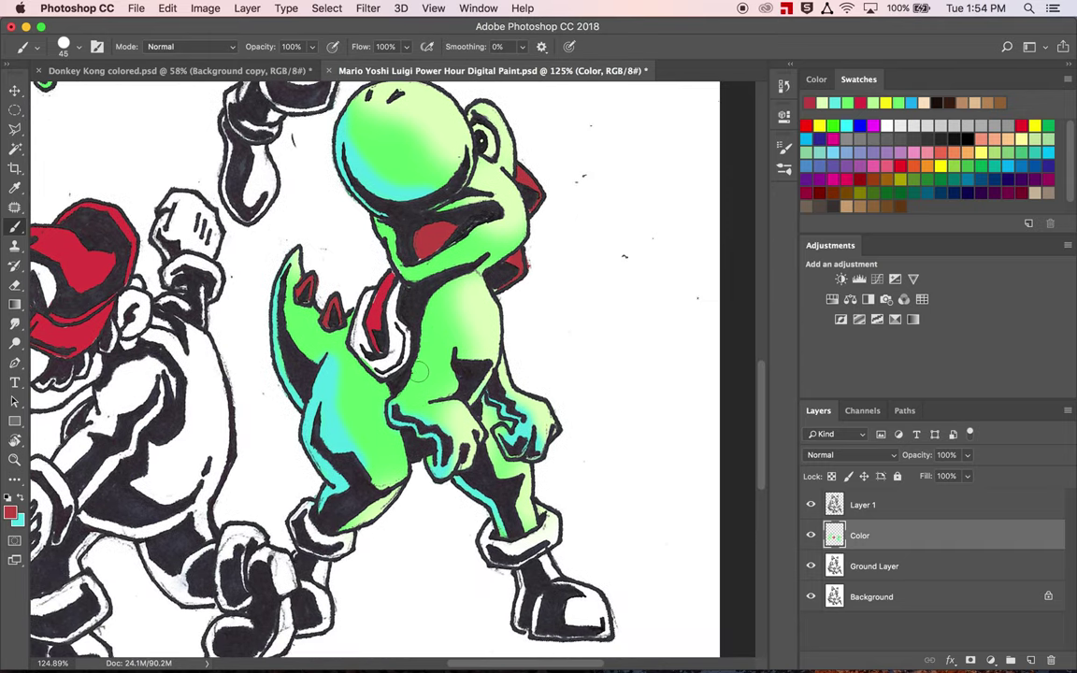
{"action": "scroll", "coordinate": [355, 435], "scroll_direction": "up", "scroll_amount": 1}
{"action": "scroll", "coordinate": [355, 434], "scroll_direction": "left", "scroll_amount": 1}
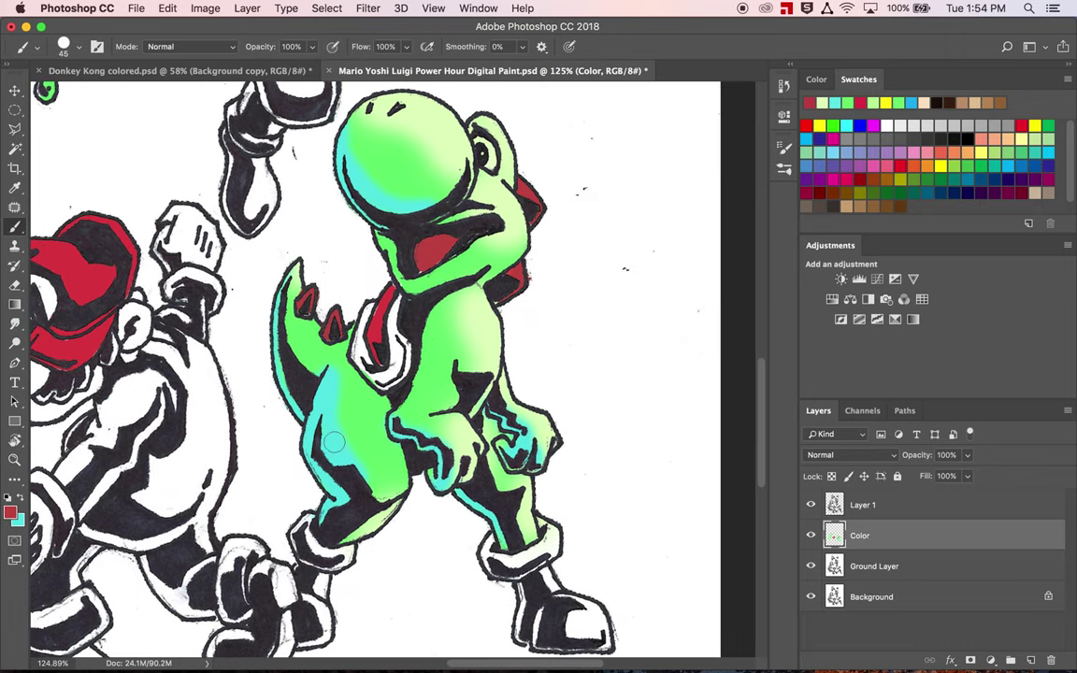
{"action": "scroll", "coordinate": [361, 300], "scroll_direction": "left", "scroll_amount": 3}
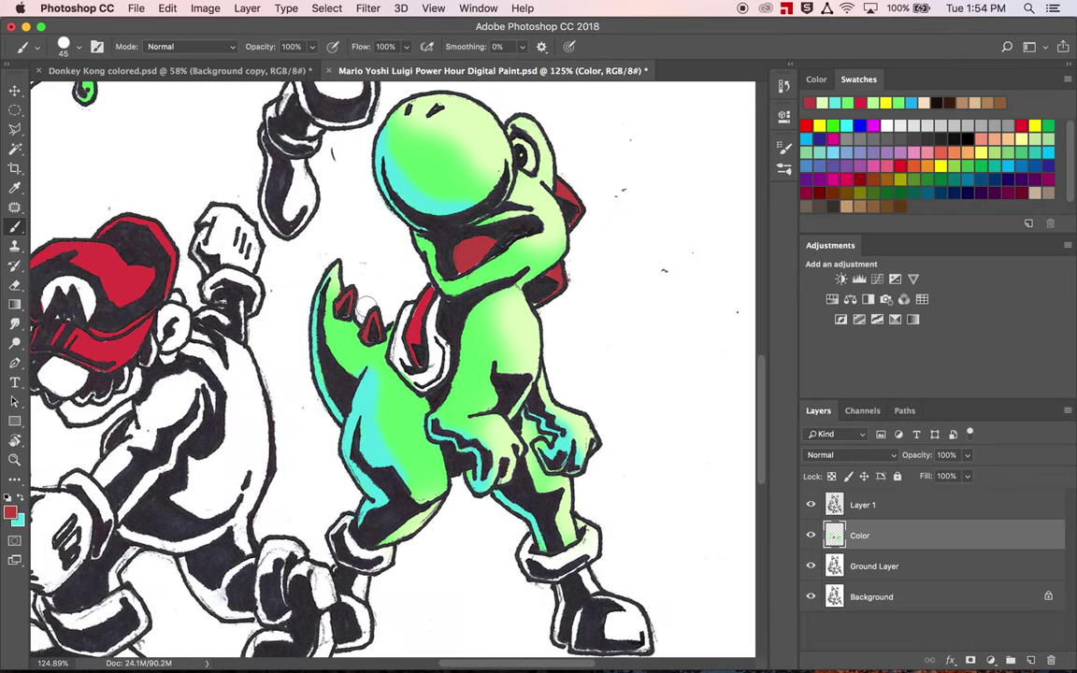
{"action": "scroll", "coordinate": [367, 306], "scroll_direction": "down", "scroll_amount": 4}
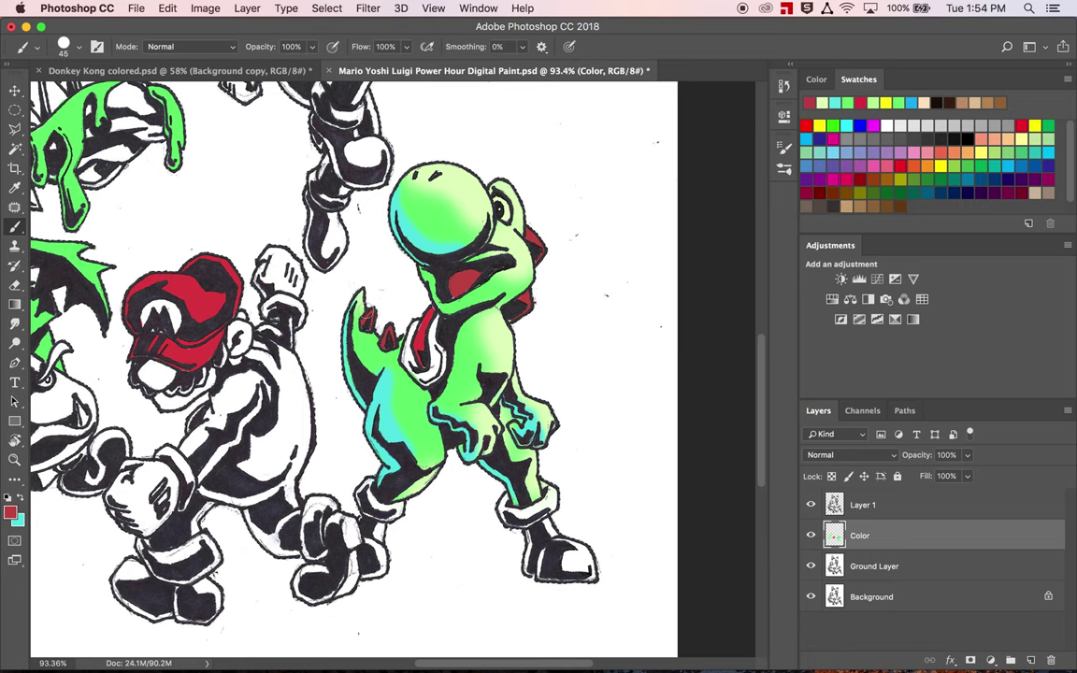
{"action": "scroll", "coordinate": [366, 305], "scroll_direction": "up", "scroll_amount": 5}
{"action": "scroll", "coordinate": [366, 306], "scroll_direction": "left", "scroll_amount": 5}
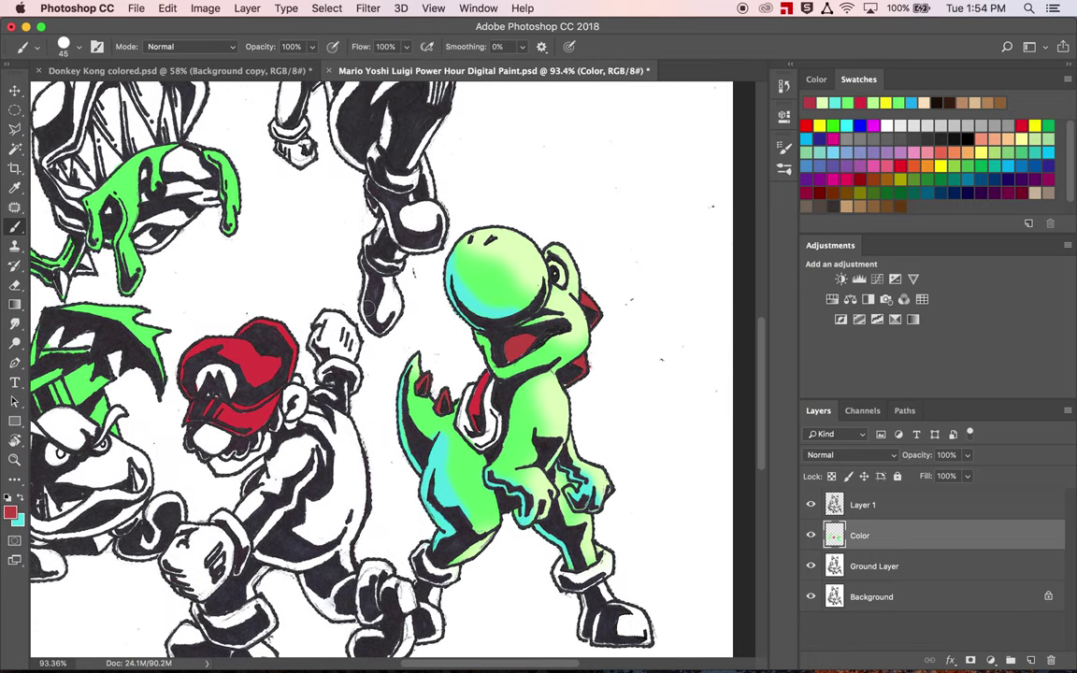
{"action": "scroll", "coordinate": [366, 309], "scroll_direction": "left", "scroll_amount": 4}
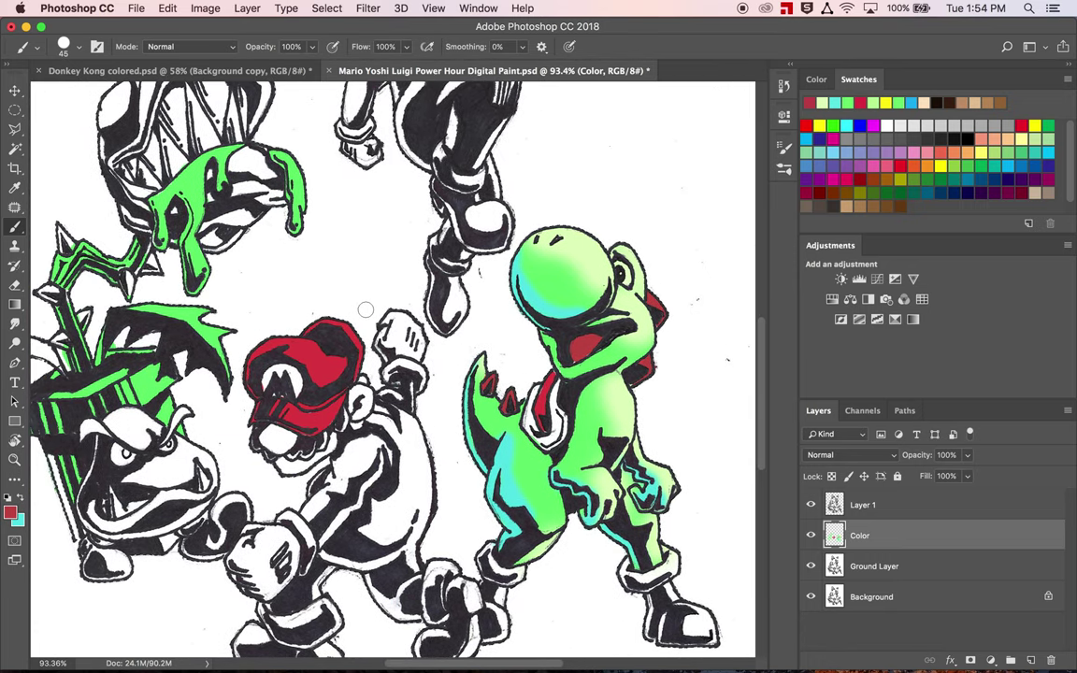
{"action": "scroll", "coordinate": [366, 310], "scroll_direction": "up", "scroll_amount": 2}
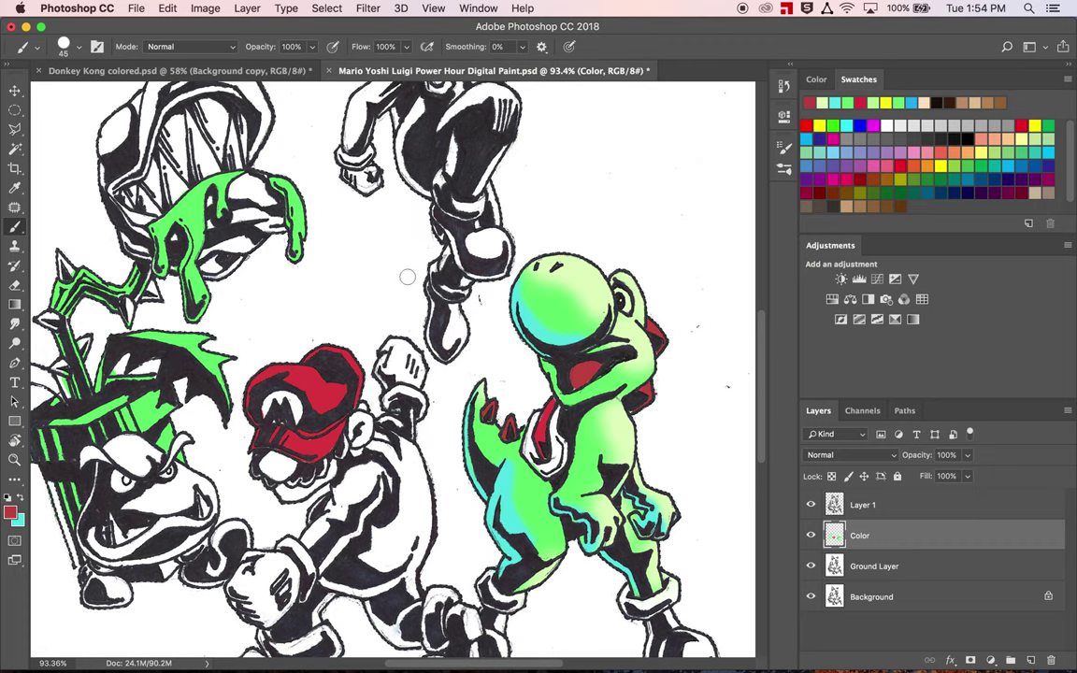
Compare the artwork with Layer 1 hidden and shown, and check that layer's blend mode before reselecting the Color layer.
{"action": "left_click", "coordinate": [812, 505]}
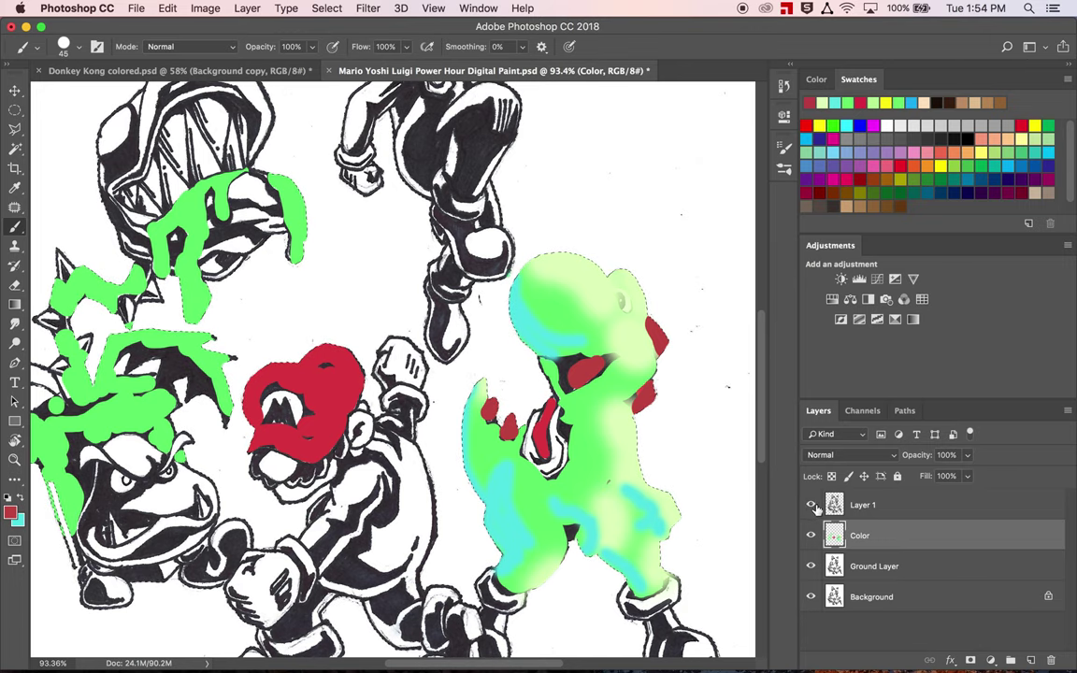
{"action": "left_click", "coordinate": [812, 504]}
{"action": "left_click", "coordinate": [862, 504]}
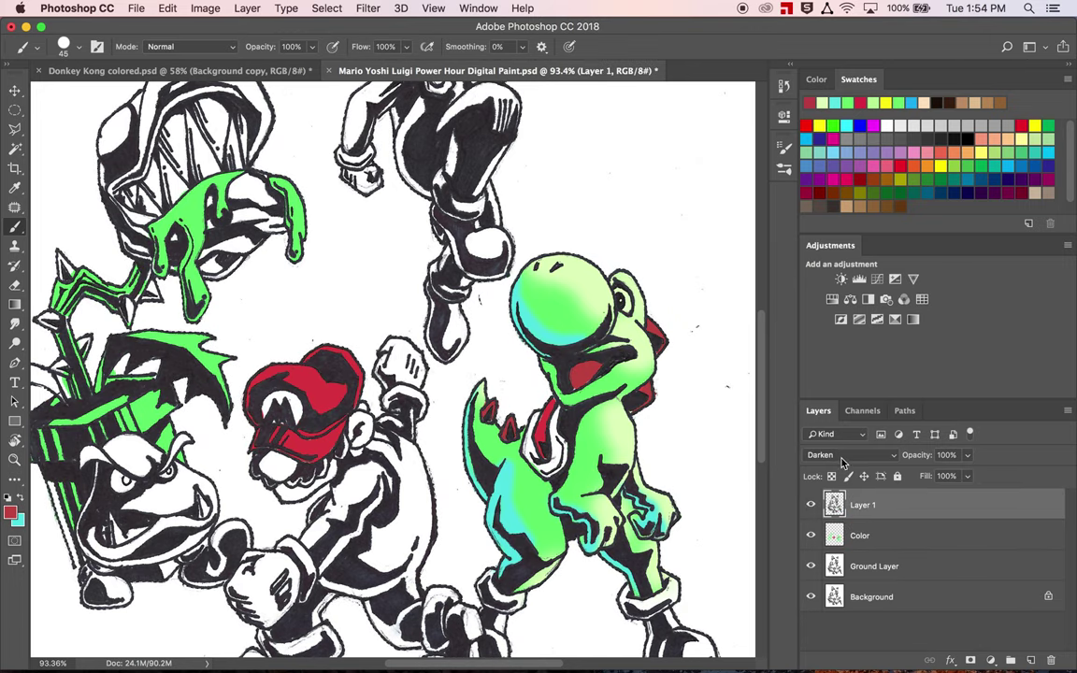
{"action": "scroll", "coordinate": [837, 455], "scroll_direction": "down", "scroll_amount": 2}
{"action": "left_click", "coordinate": [862, 546]}
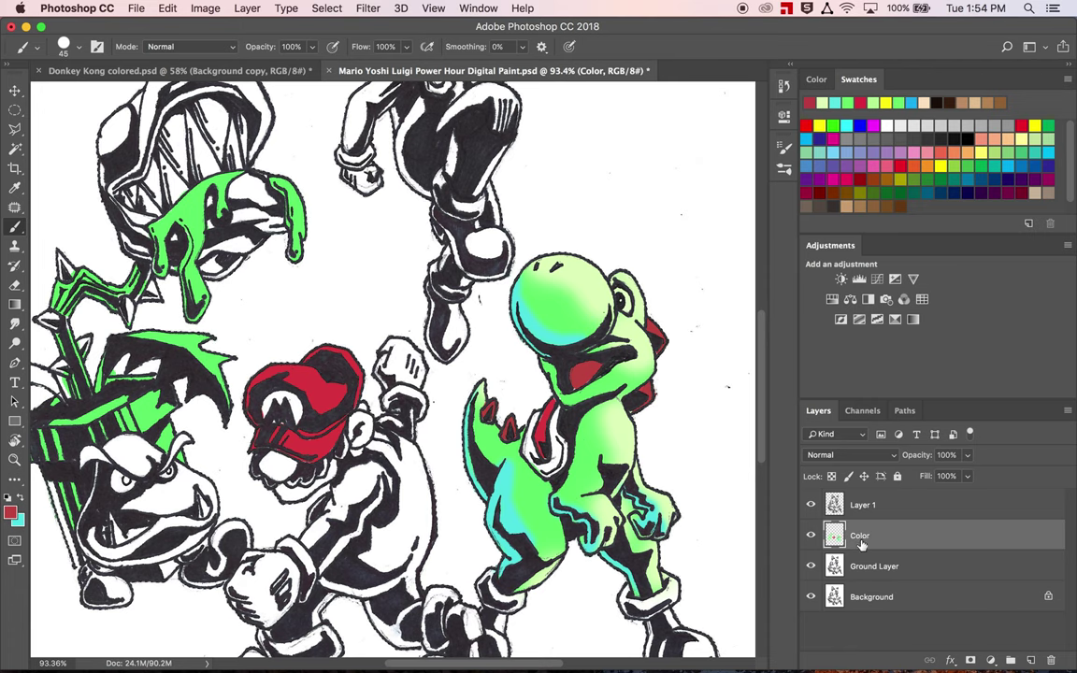
Toggle the Color layer off and on, and hide Ground Layer and Background to inspect the artwork over transparency.
{"action": "left_click", "coordinate": [812, 534]}
{"action": "left_click", "coordinate": [811, 535]}
{"action": "left_click", "coordinate": [810, 566]}
{"action": "left_click", "coordinate": [811, 596]}
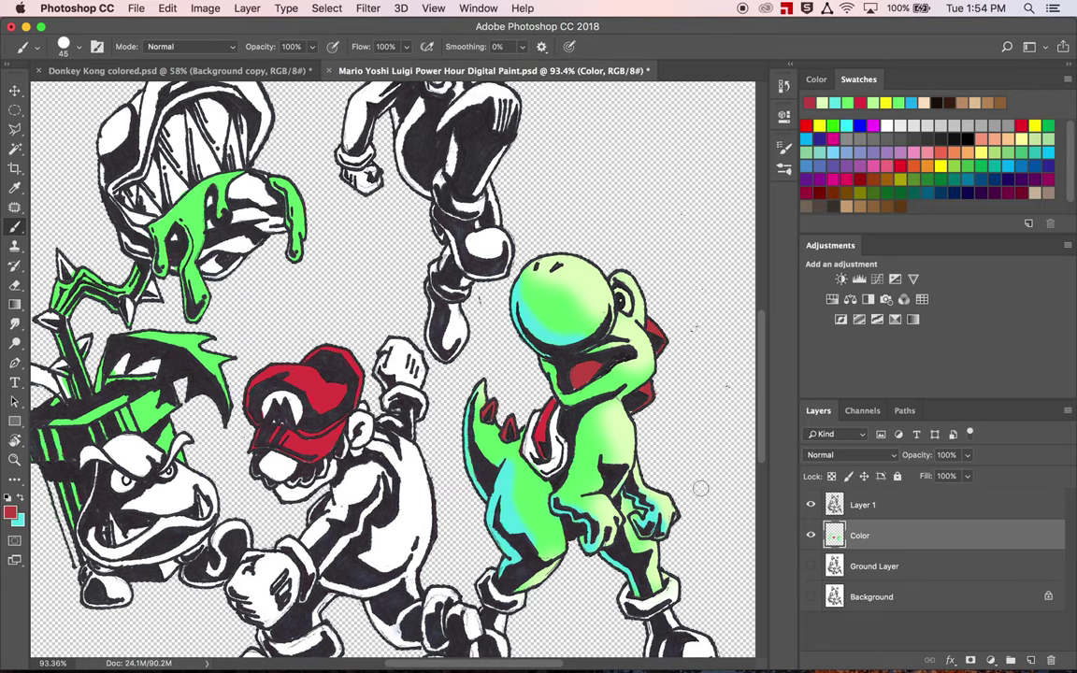
{"action": "scroll", "coordinate": [698, 492], "scroll_direction": "down", "scroll_amount": 3}
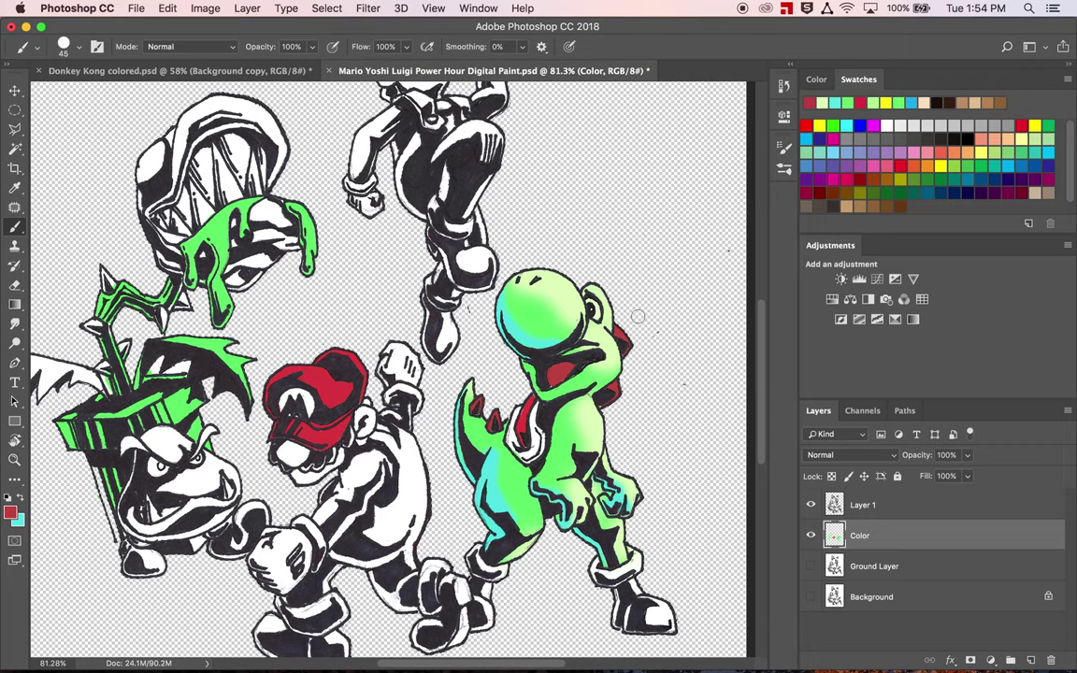
{"action": "scroll", "coordinate": [634, 314], "scroll_direction": "up", "scroll_amount": 2}
{"action": "scroll", "coordinate": [634, 314], "scroll_direction": "up", "scroll_amount": 2}
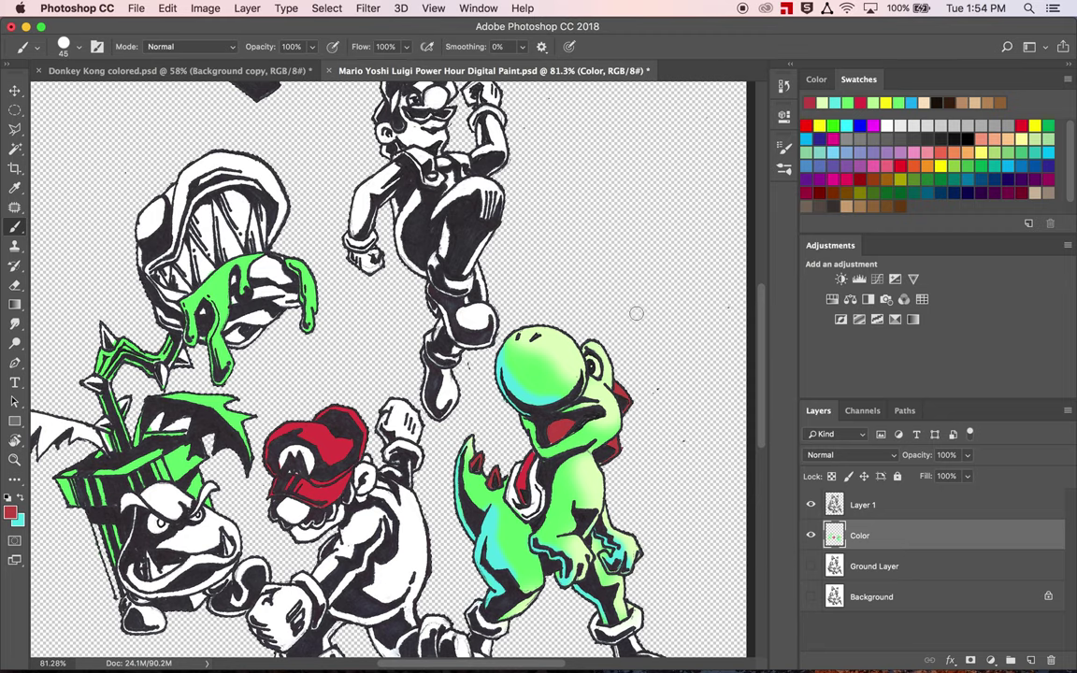
Compare the artwork with and without Ground Layer and Background, leaving both layers shown, and review Yoshi and Mario.
{"action": "left_click", "coordinate": [811, 565]}
{"action": "left_click", "coordinate": [810, 596]}
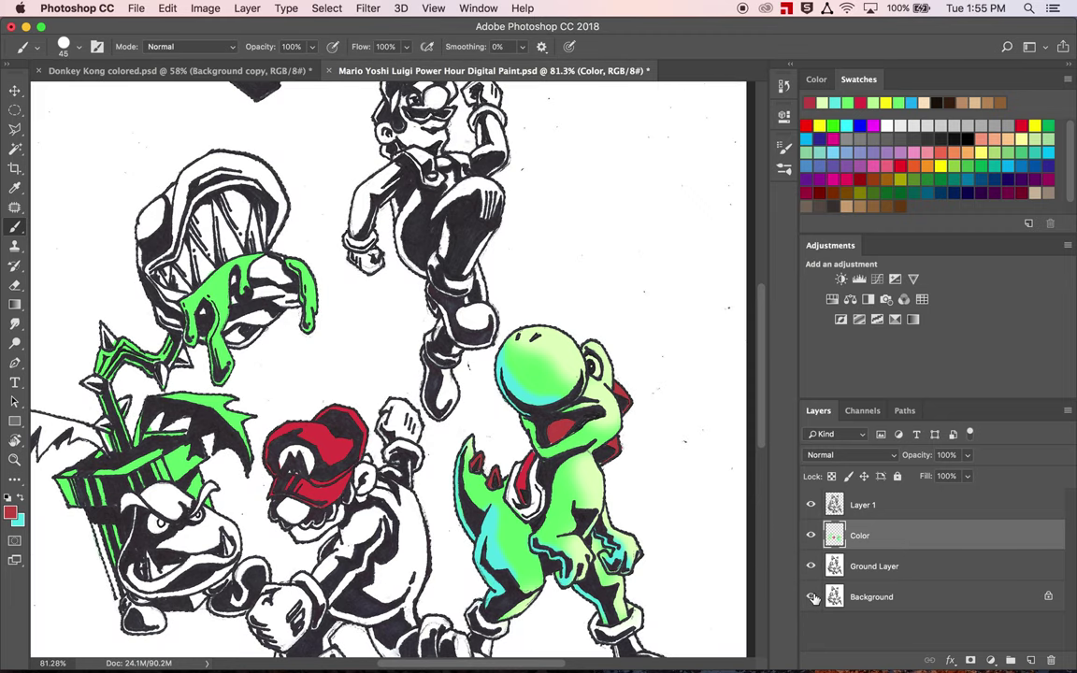
{"action": "left_click", "coordinate": [811, 596]}
{"action": "left_click", "coordinate": [811, 565]}
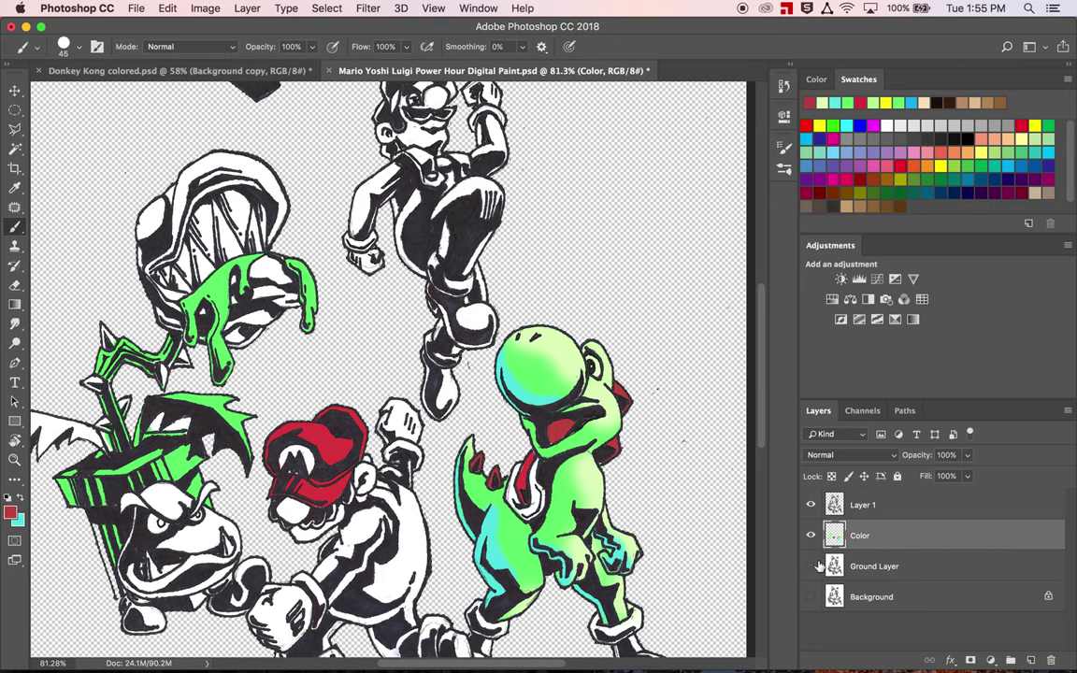
{"action": "scroll", "coordinate": [706, 448], "scroll_direction": "up", "scroll_amount": 2}
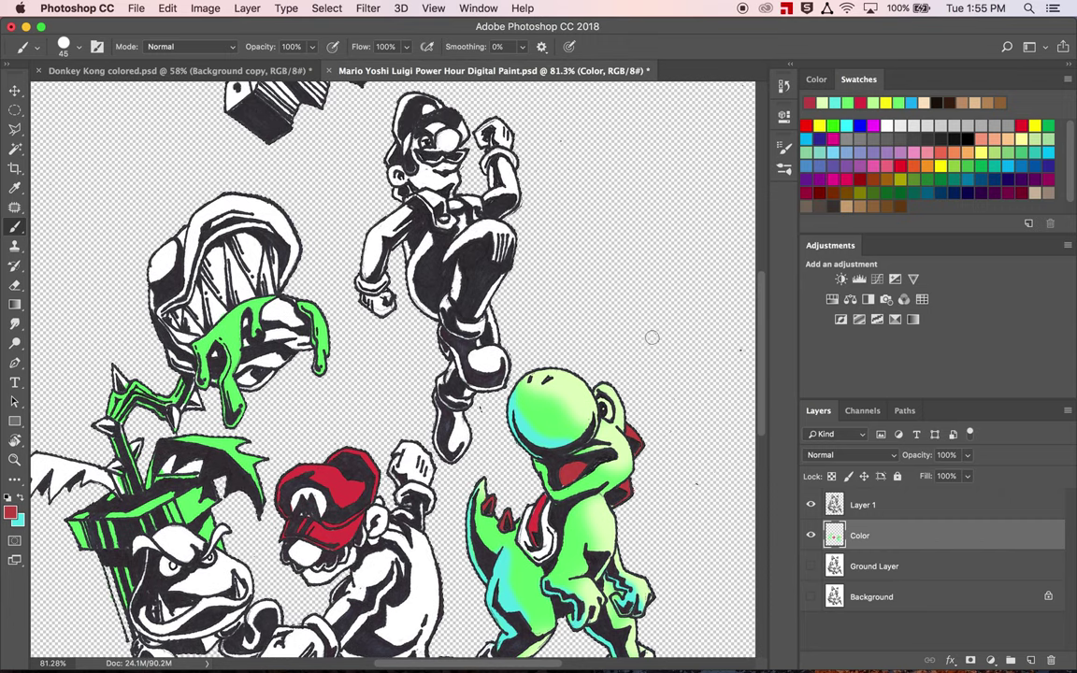
{"action": "left_click", "coordinate": [812, 566]}
{"action": "left_click", "coordinate": [812, 596]}
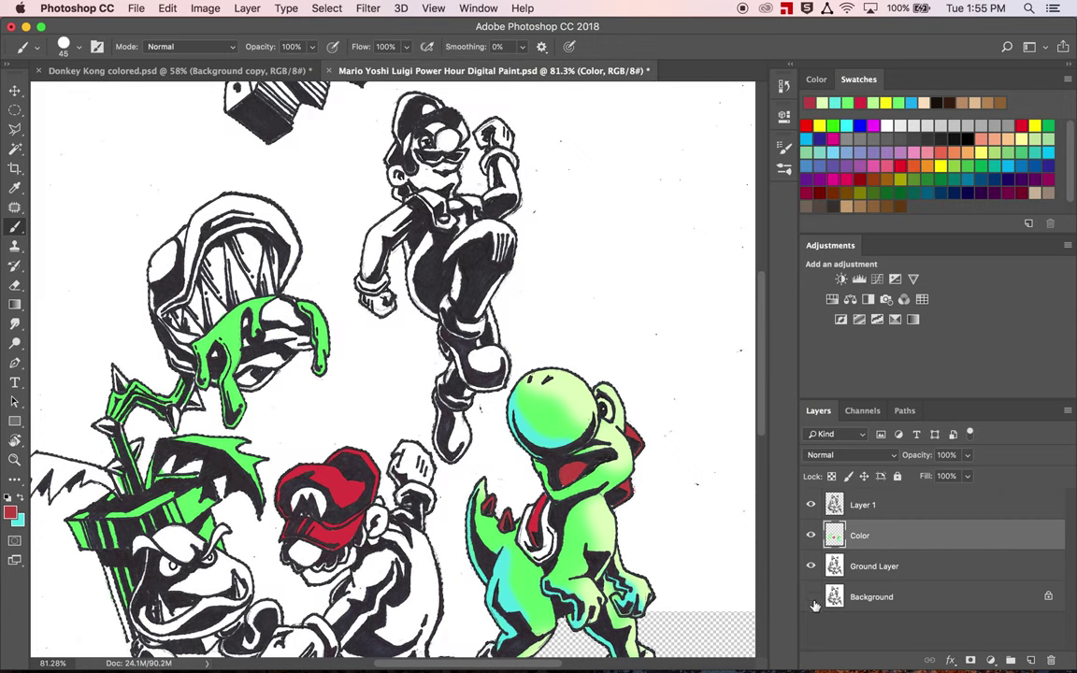
{"action": "scroll", "coordinate": [665, 497], "scroll_direction": "down", "scroll_amount": 5}
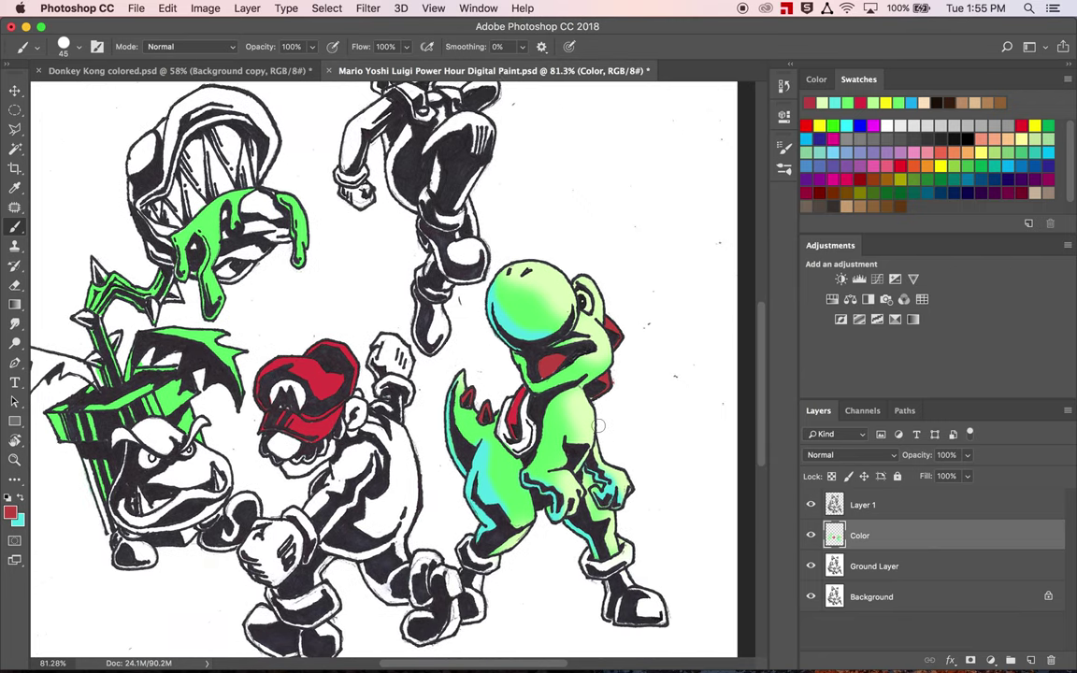
{"action": "scroll", "coordinate": [570, 409], "scroll_direction": "down", "scroll_amount": 3}
{"action": "scroll", "coordinate": [569, 409], "scroll_direction": "up", "scroll_amount": 5}
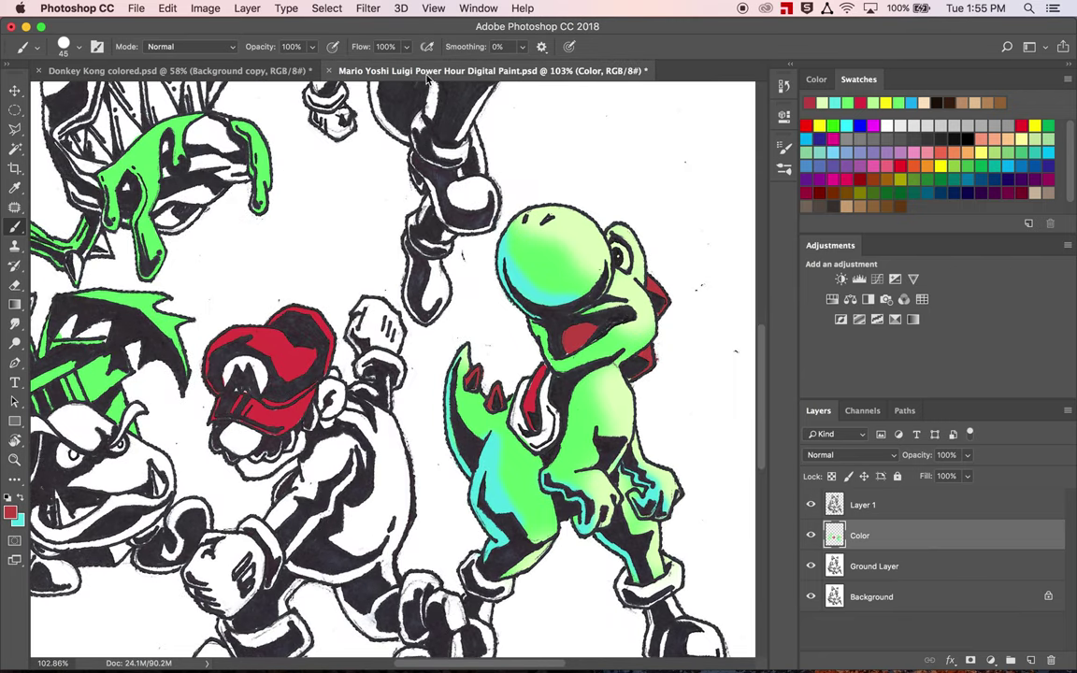
Switch to the Donkey Kong colored.psd document and examine the shading and highlights on Donkey Kong's face, arm and fist up close.
{"action": "left_click", "coordinate": [249, 75]}
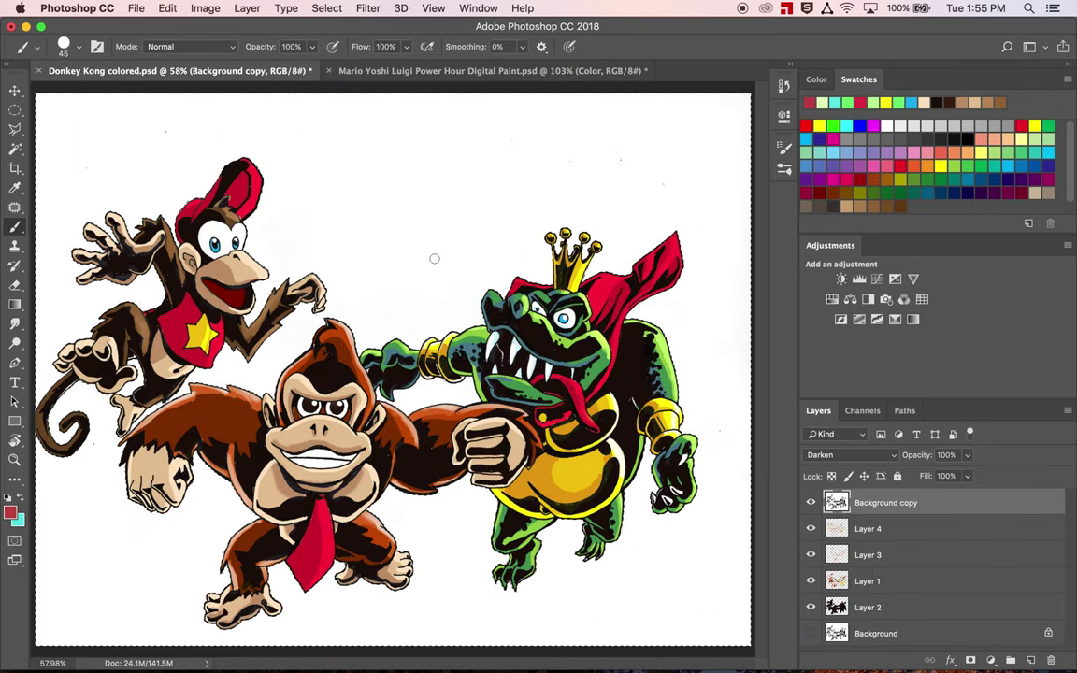
{"action": "key", "text": "super+plus"}
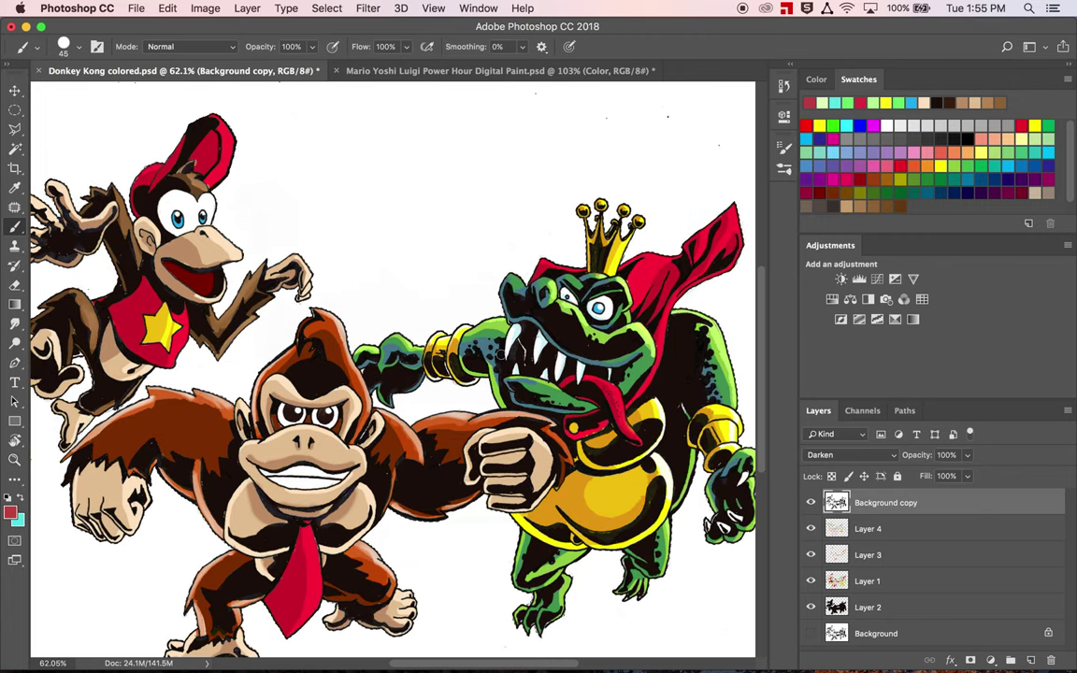
{"action": "scroll", "coordinate": [502, 353], "scroll_direction": "up", "scroll_amount": 5}
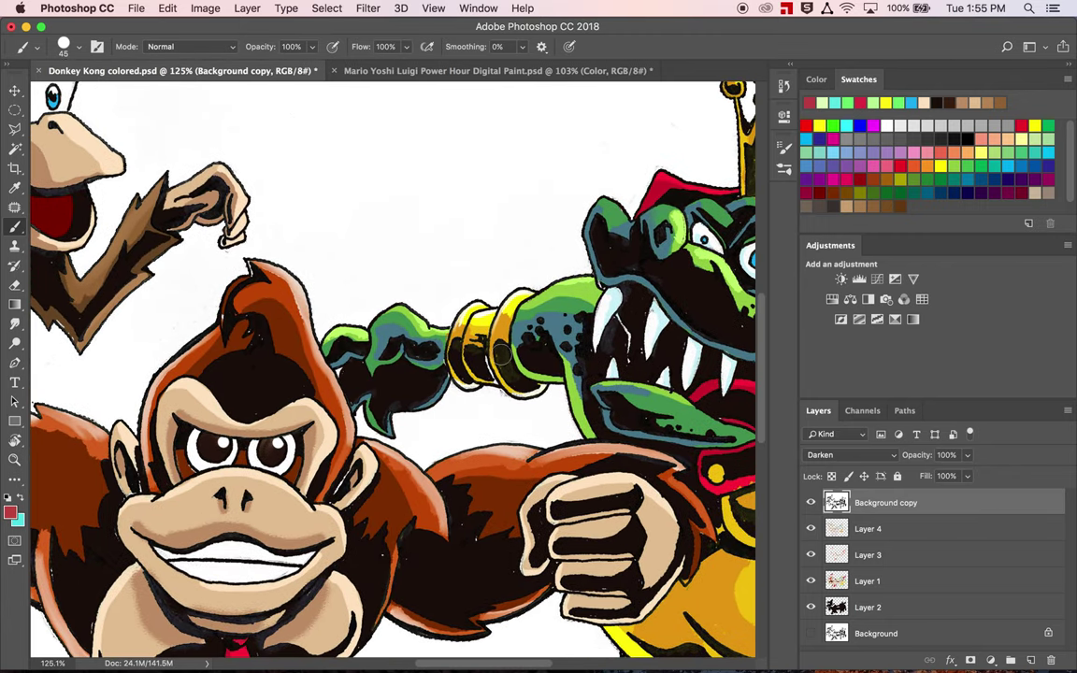
{"action": "scroll", "coordinate": [502, 353], "scroll_direction": "up", "scroll_amount": 4}
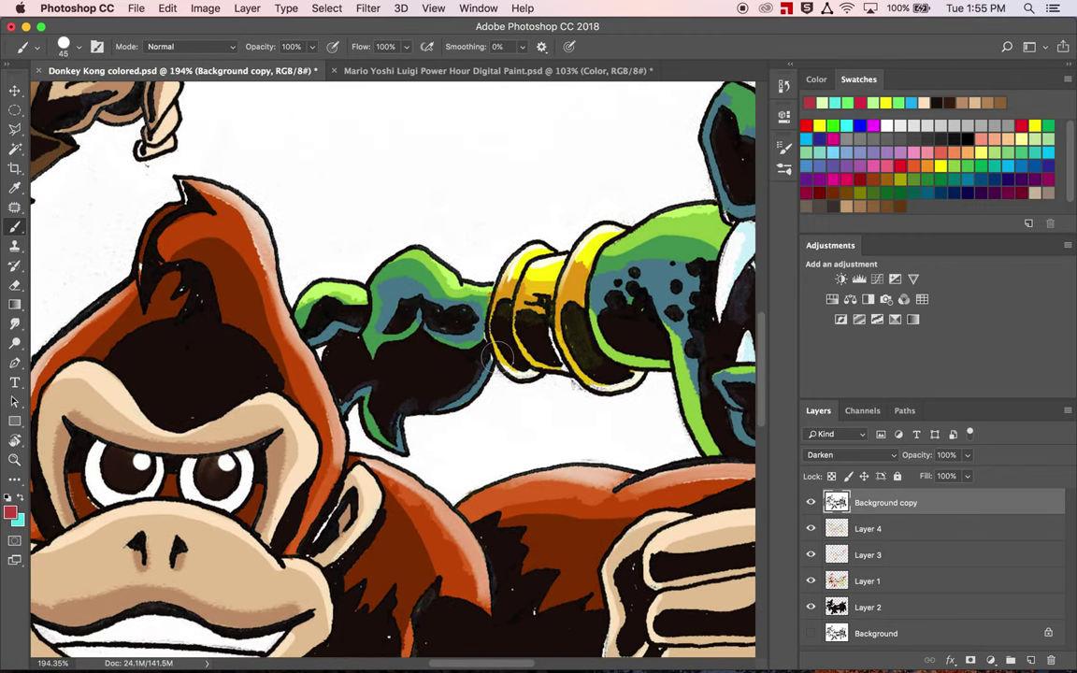
{"action": "scroll", "coordinate": [499, 353], "scroll_direction": "down", "scroll_amount": 5}
{"action": "scroll", "coordinate": [499, 353], "scroll_direction": "left", "scroll_amount": 3}
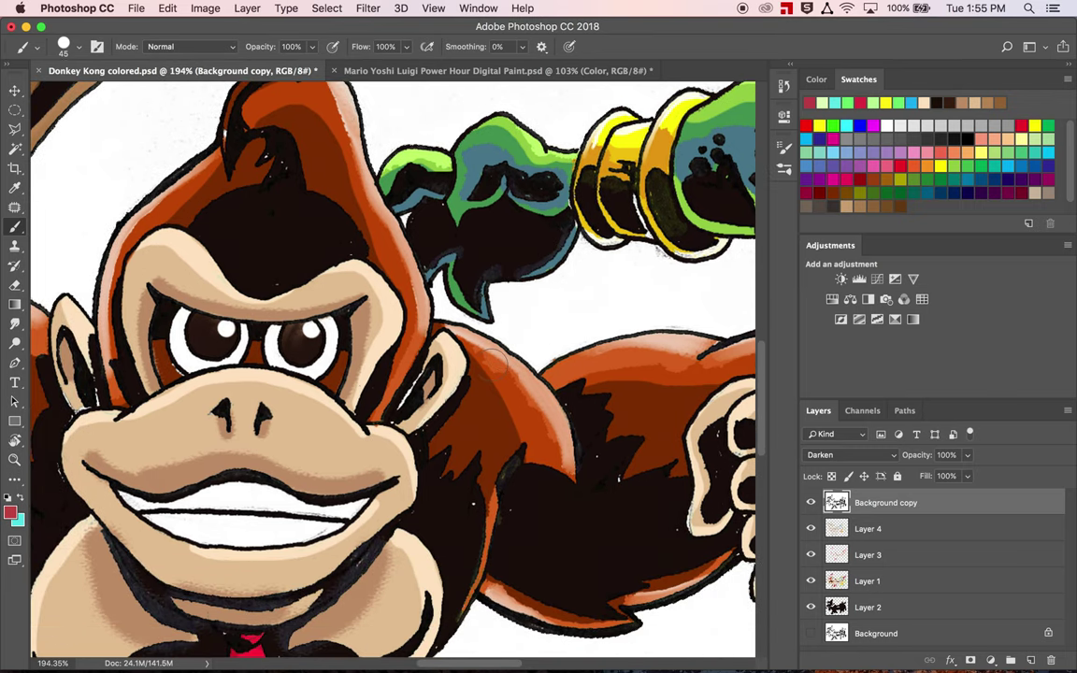
{"action": "scroll", "coordinate": [496, 359], "scroll_direction": "down", "scroll_amount": 1}
{"action": "scroll", "coordinate": [496, 359], "scroll_direction": "right", "scroll_amount": 2}
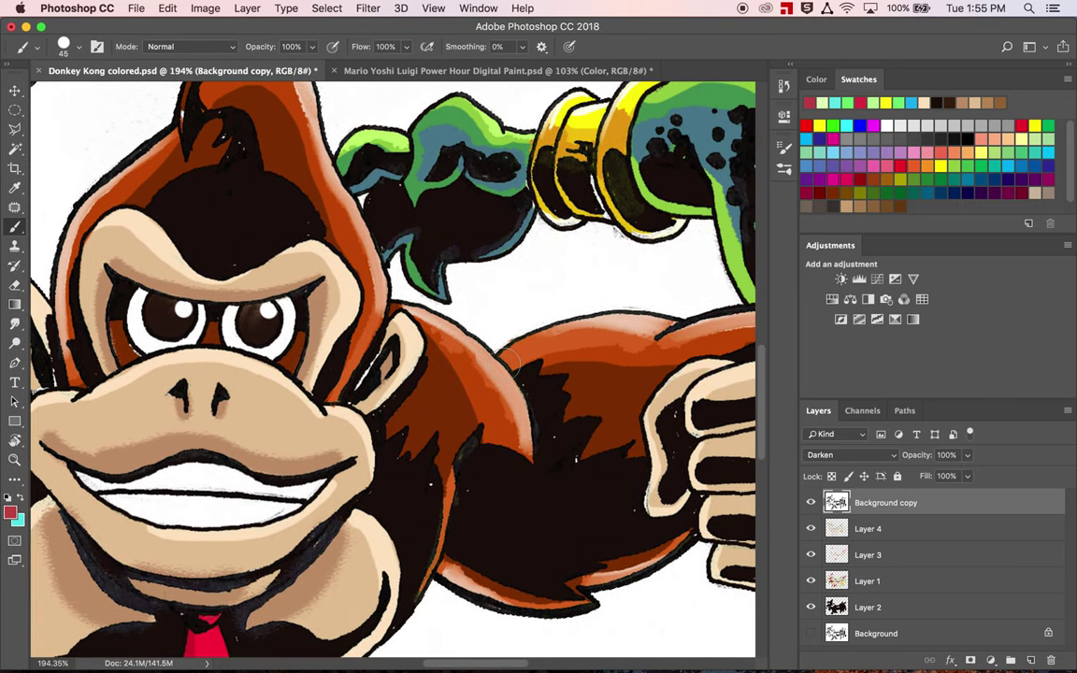
{"action": "scroll", "coordinate": [397, 372], "scroll_direction": "down", "scroll_amount": 3}
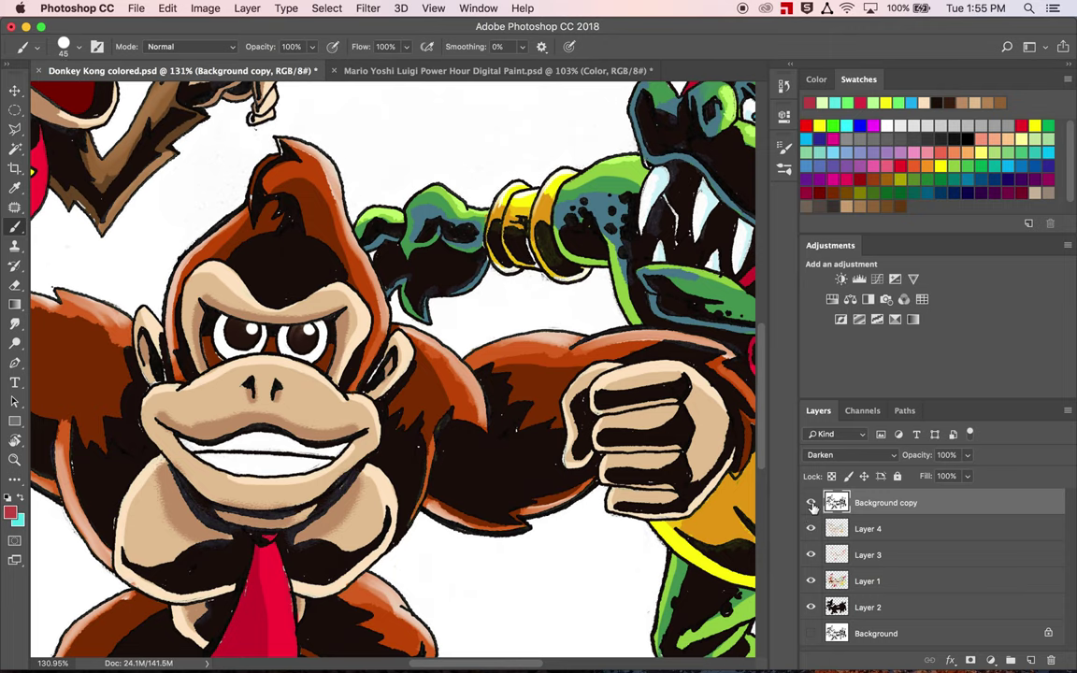
Hide the layers from Background copy down to Layer 2 one by one, and show only the Background line art across all characters.
{"action": "left_click", "coordinate": [812, 504]}
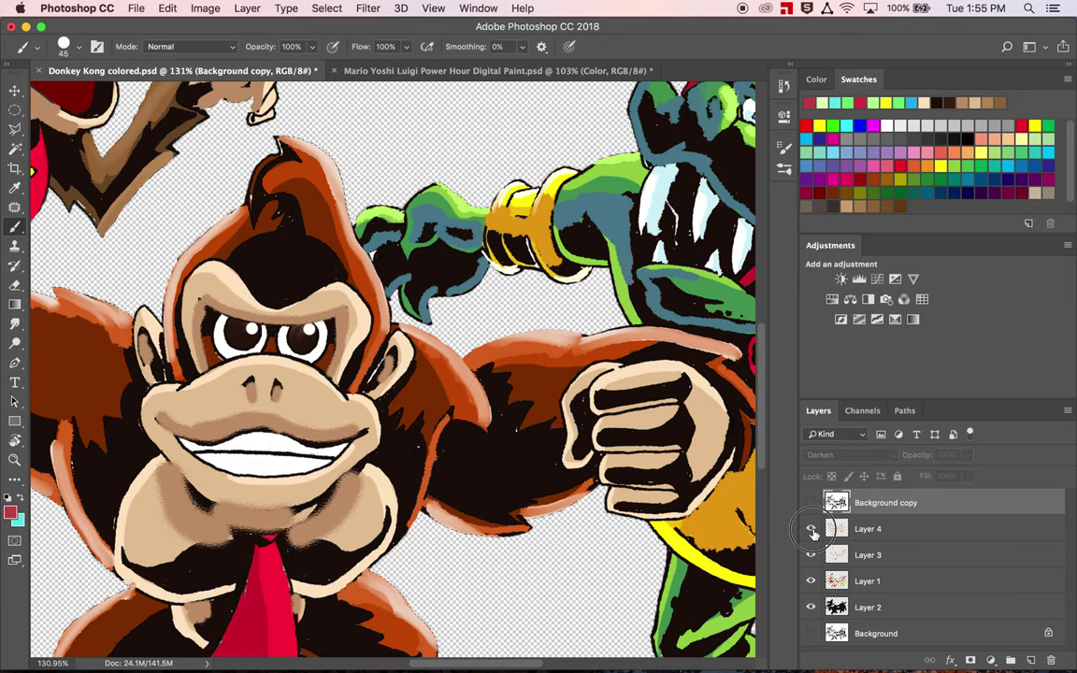
{"action": "left_click", "coordinate": [811, 529]}
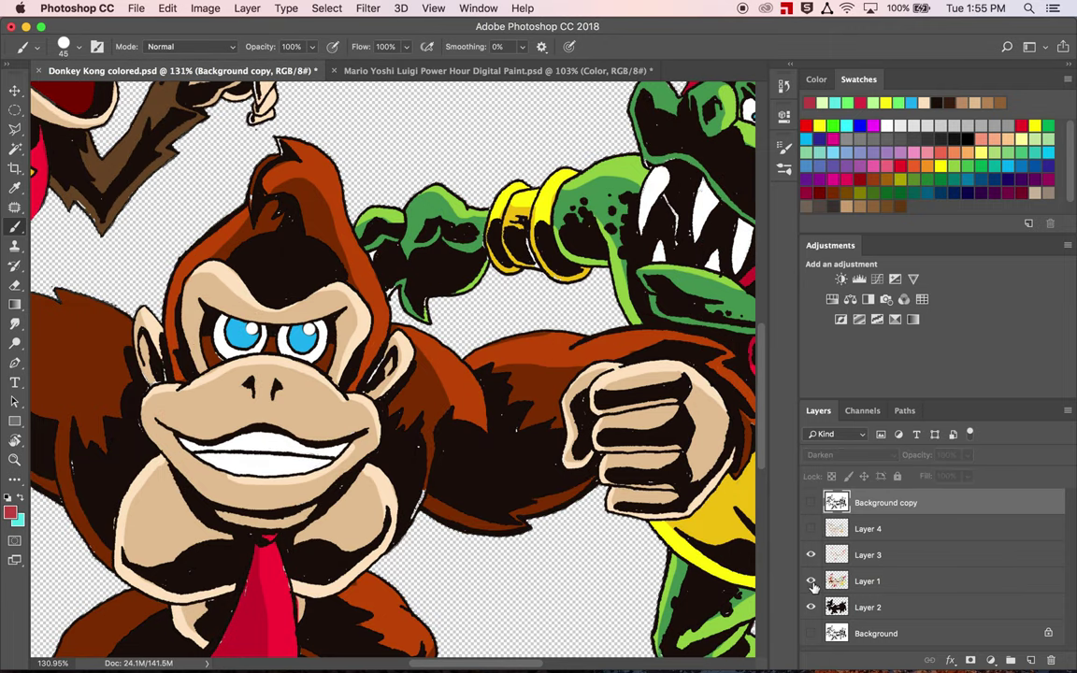
{"action": "left_click", "coordinate": [812, 555]}
{"action": "left_click", "coordinate": [813, 581]}
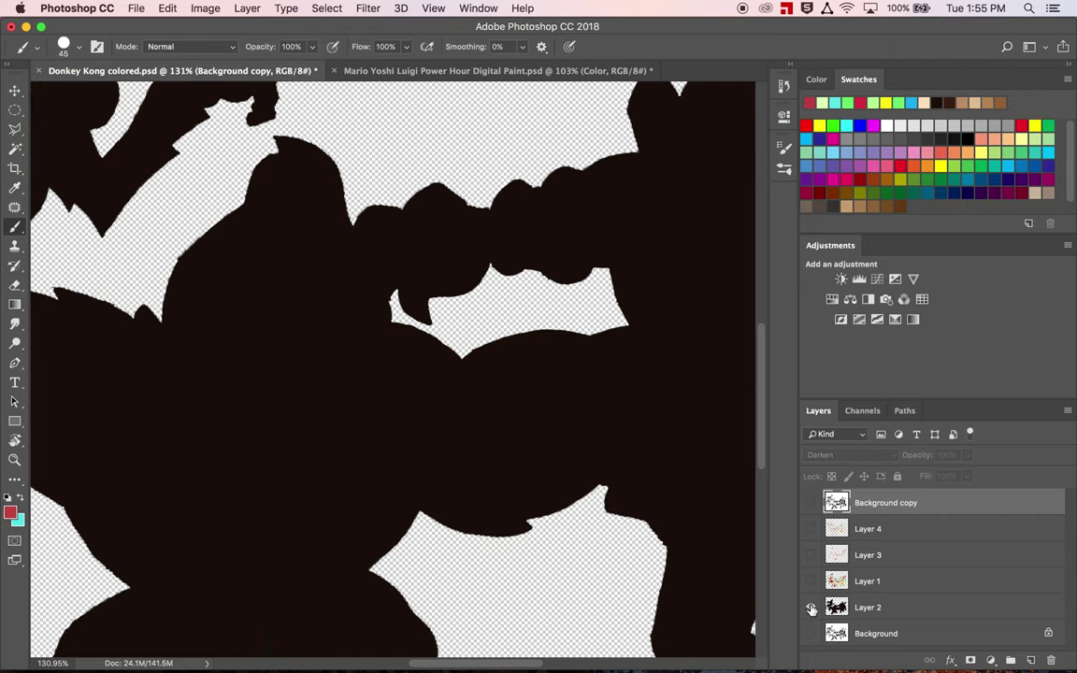
{"action": "left_click", "coordinate": [811, 606]}
{"action": "left_click", "coordinate": [810, 633]}
{"action": "key", "text": "super+minus"}
{"action": "key", "text": "super+minus"}
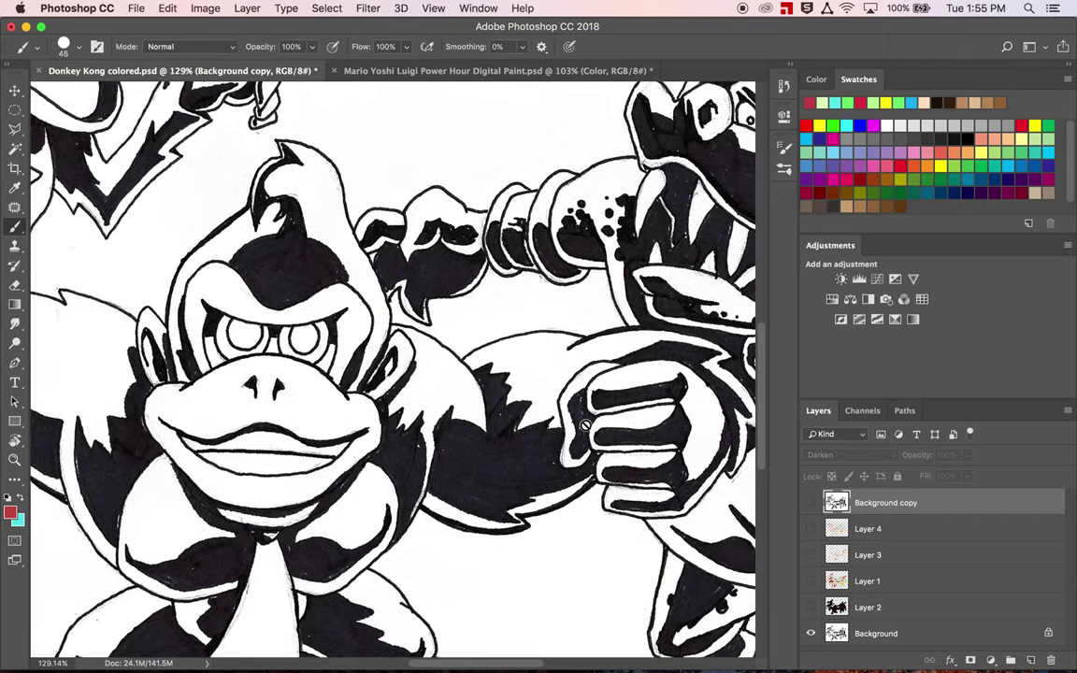
{"action": "scroll", "coordinate": [607, 445], "scroll_direction": "down", "scroll_amount": 2}
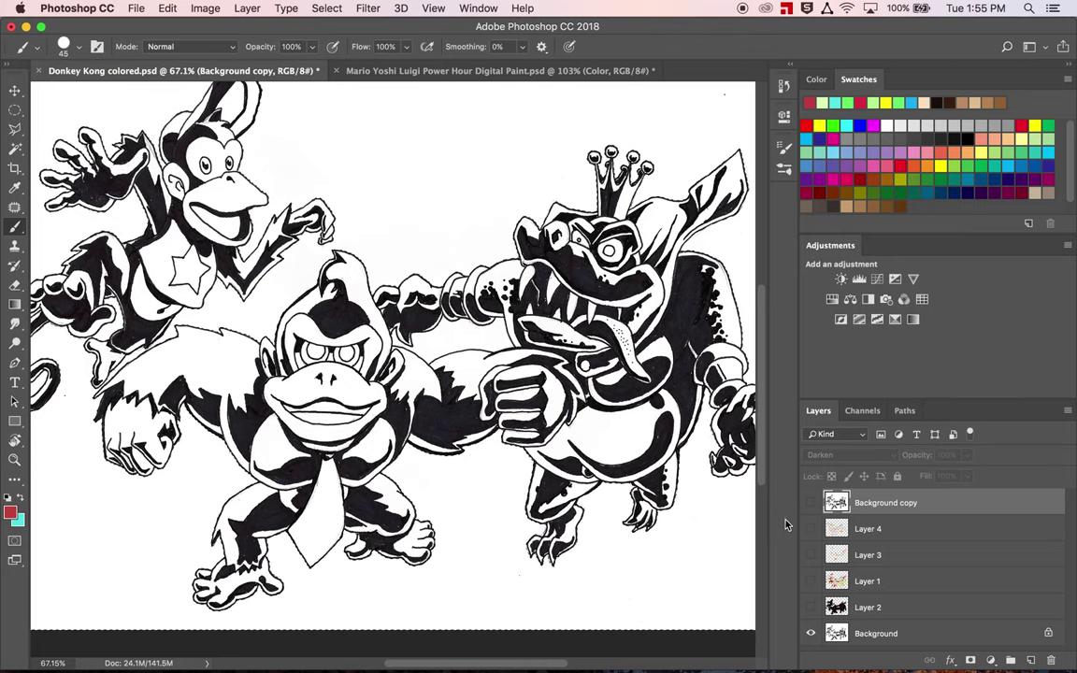
Show Background copy, Layer 2, Layer 1, Layer 3 and Layer 4 again to review how the coloring builds up.
{"action": "left_click", "coordinate": [810, 504]}
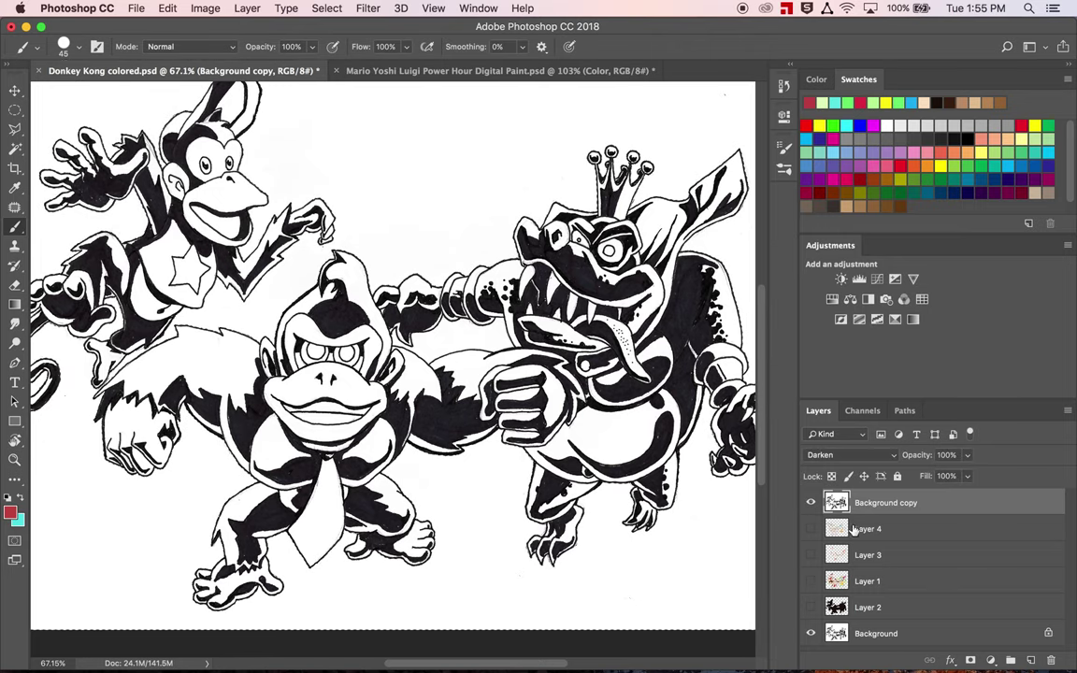
{"action": "left_click", "coordinate": [810, 608]}
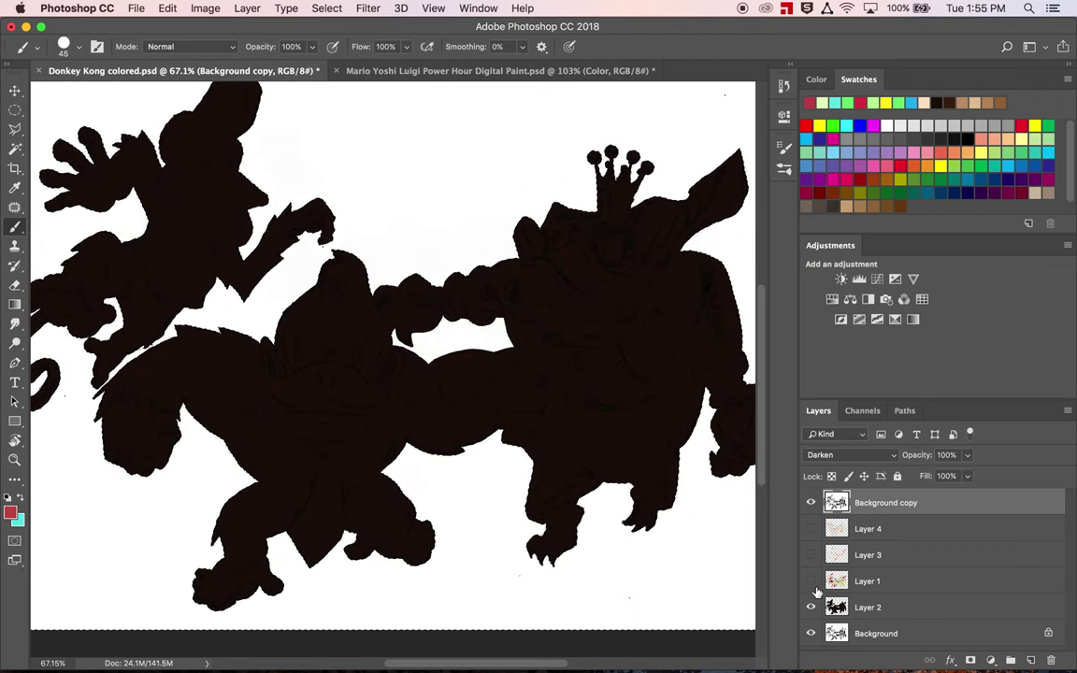
{"action": "left_click", "coordinate": [811, 581]}
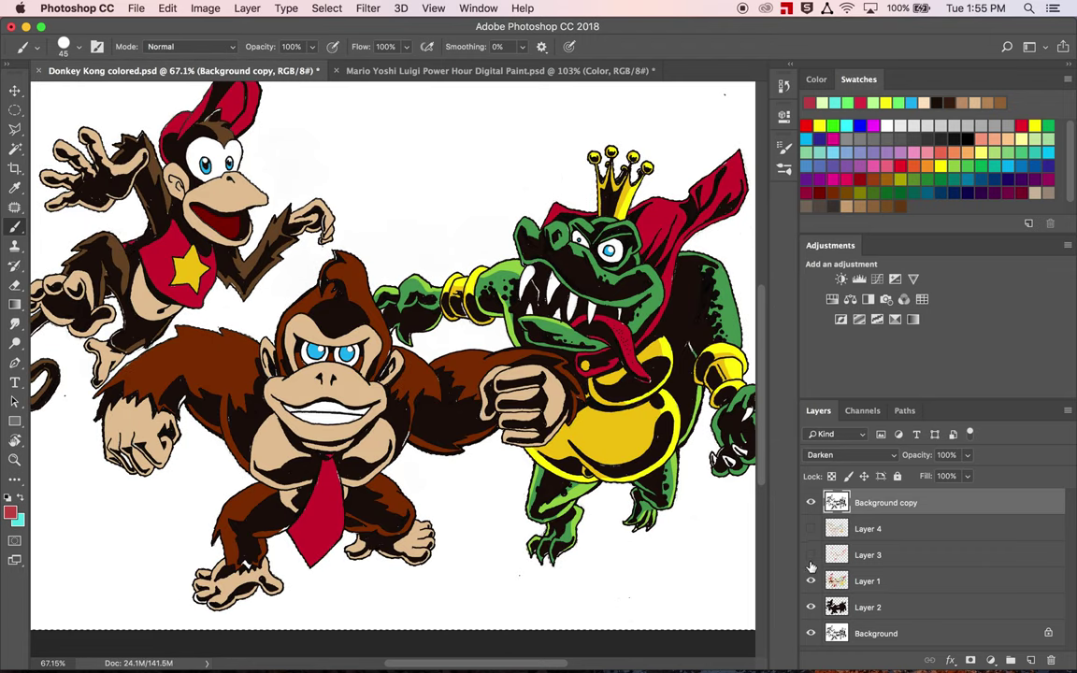
{"action": "left_click", "coordinate": [811, 558]}
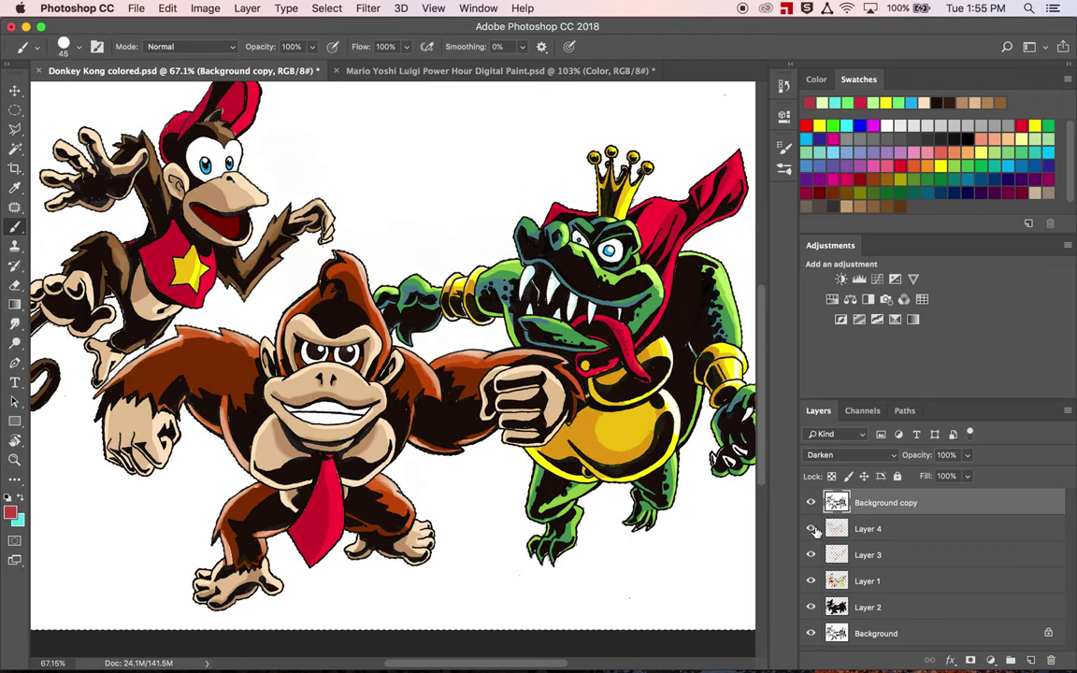
{"action": "scroll", "coordinate": [532, 325], "scroll_direction": "down", "scroll_amount": 3}
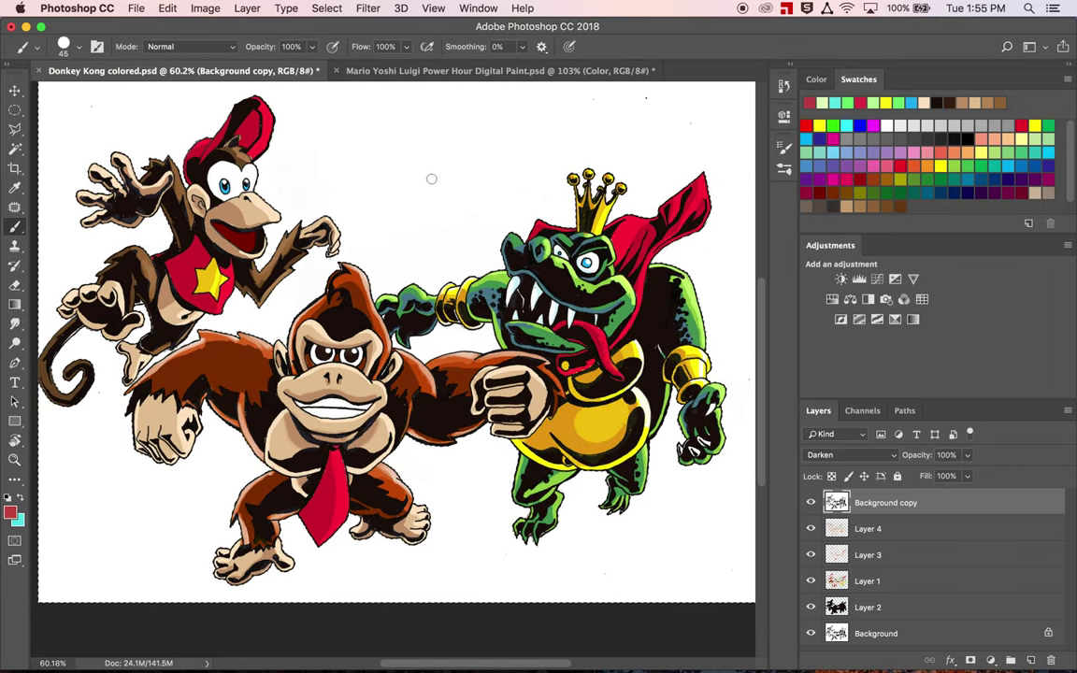
Glance at the Mario Yoshi Luigi document, return to Donkey Kong colored.psd, and examine the finished shading on the crowned crocodile and Donkey Kong.
{"action": "left_click", "coordinate": [496, 72]}
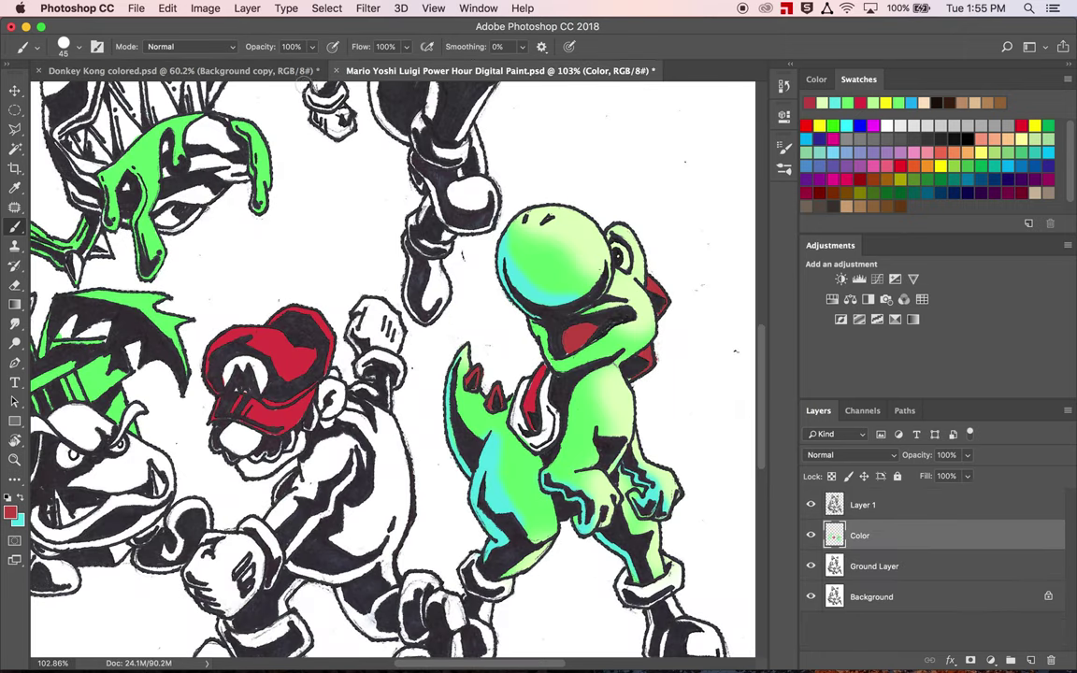
{"action": "left_click", "coordinate": [274, 72]}
{"action": "scroll", "coordinate": [504, 243], "scroll_direction": "up", "scroll_amount": 5}
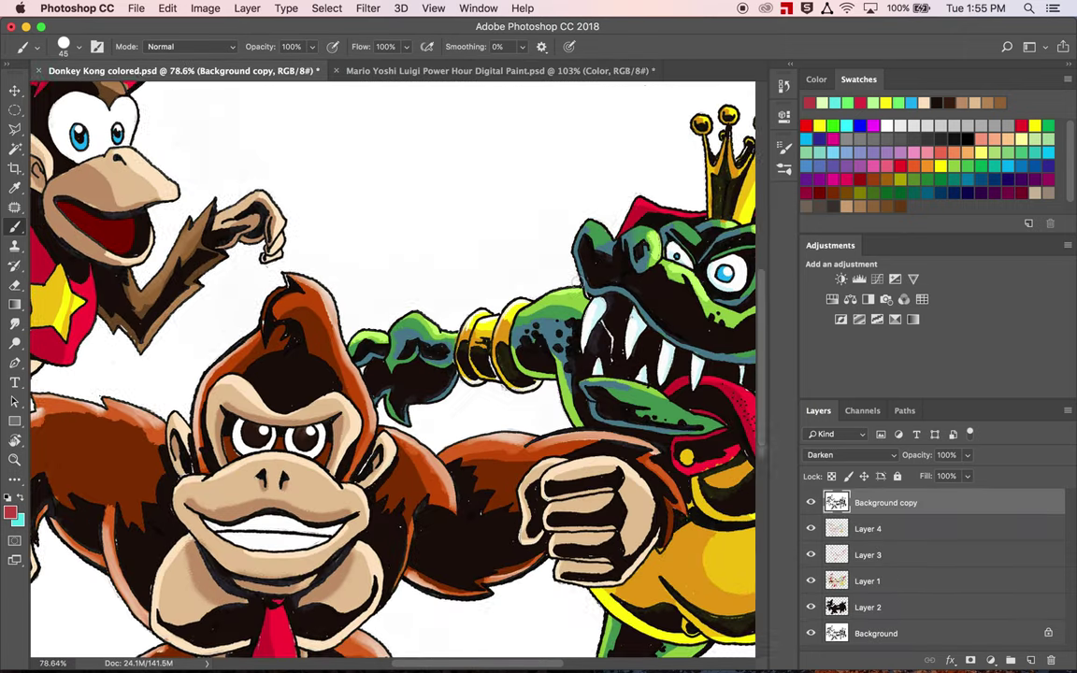
{"action": "scroll", "coordinate": [572, 279], "scroll_direction": "right", "scroll_amount": 10}
{"action": "scroll", "coordinate": [572, 278], "scroll_direction": "up", "scroll_amount": 2}
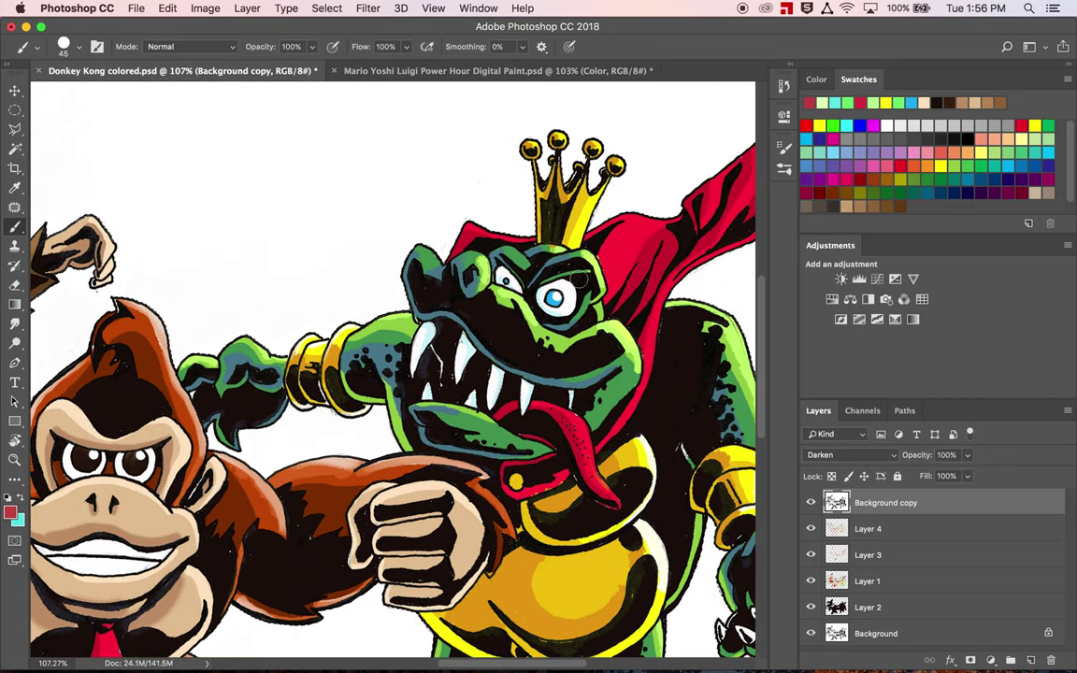
{"action": "scroll", "coordinate": [659, 369], "scroll_direction": "right", "scroll_amount": 5}
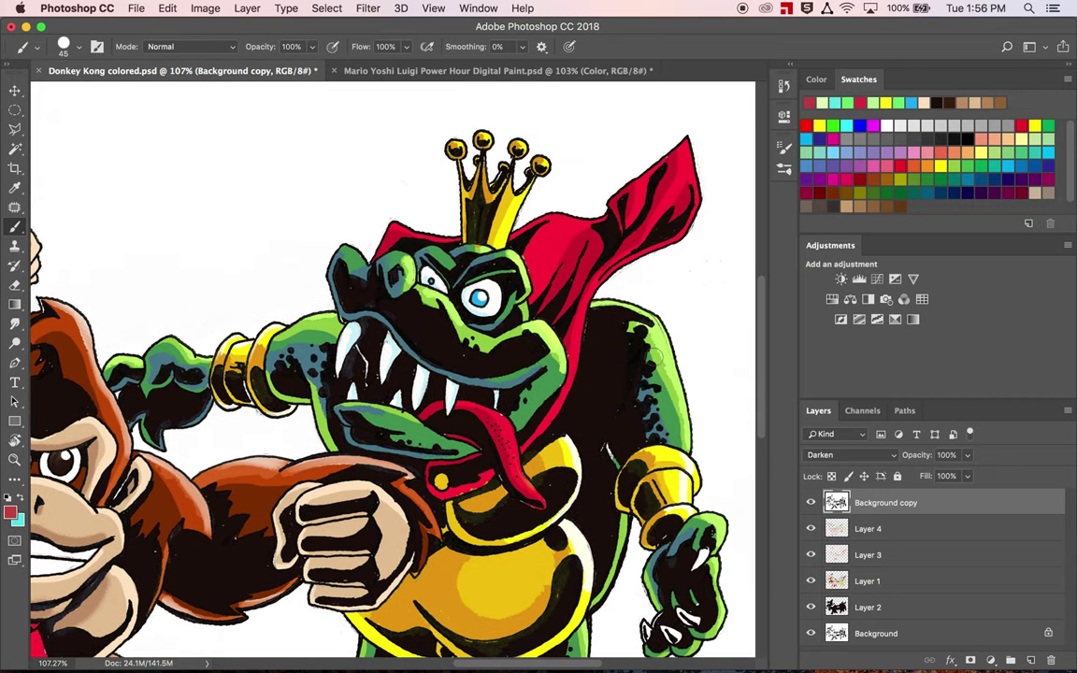
{"action": "scroll", "coordinate": [517, 227], "scroll_direction": "down", "scroll_amount": 3}
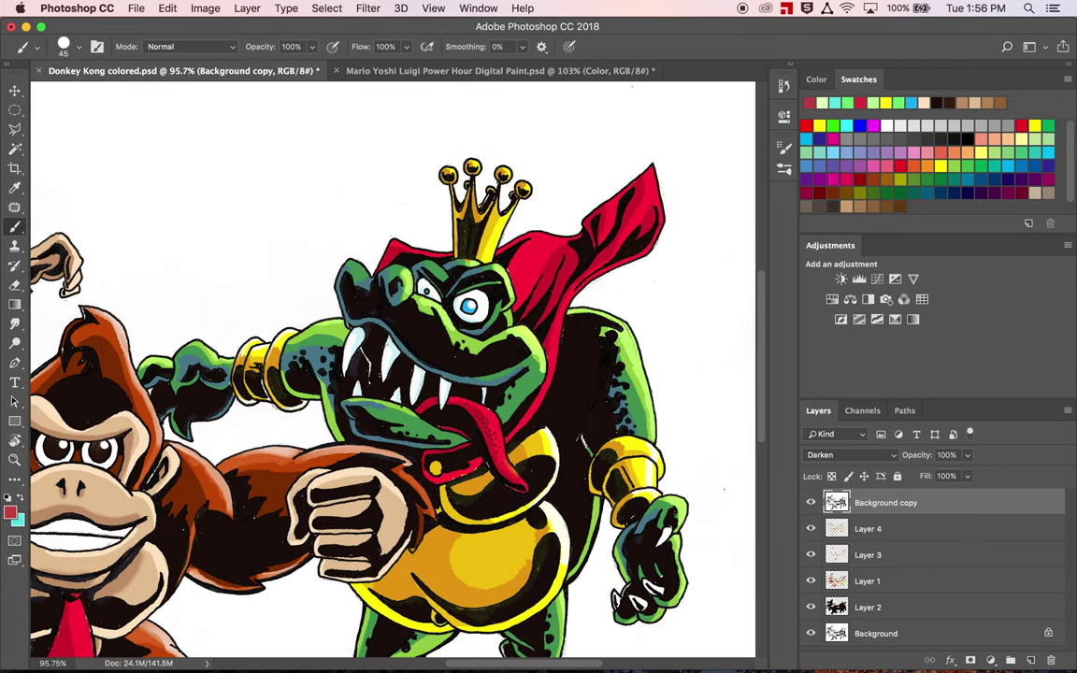
{"action": "scroll", "coordinate": [517, 227], "scroll_direction": "left", "scroll_amount": 12}
{"action": "scroll", "coordinate": [517, 227], "scroll_direction": "down", "scroll_amount": 2}
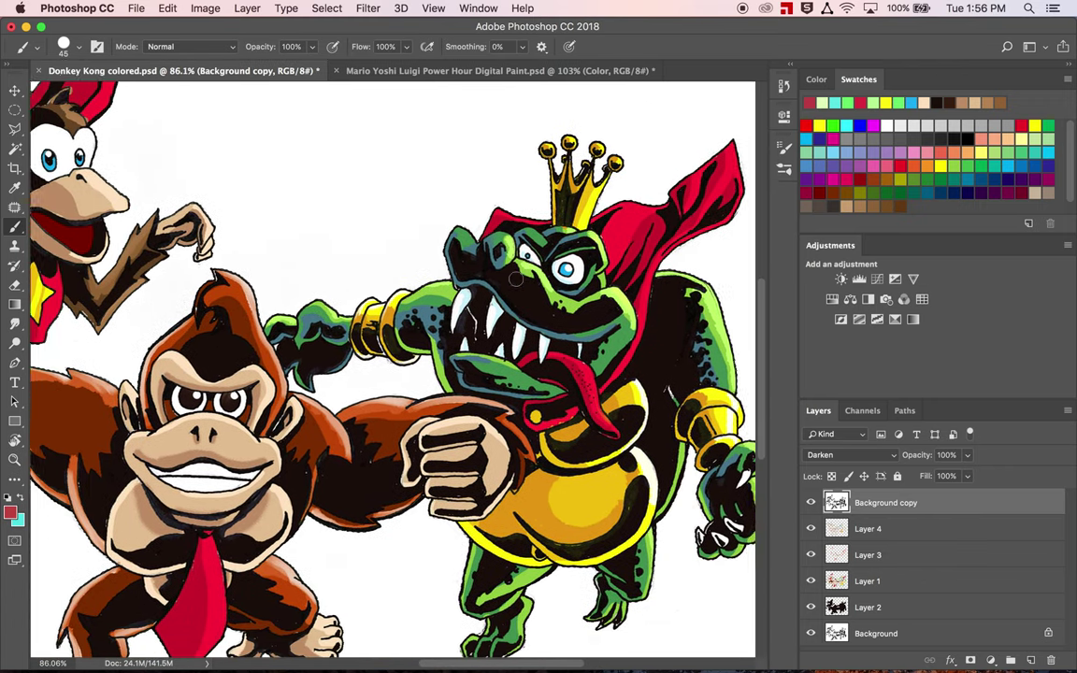
{"action": "scroll", "coordinate": [519, 273], "scroll_direction": "down", "scroll_amount": 4}
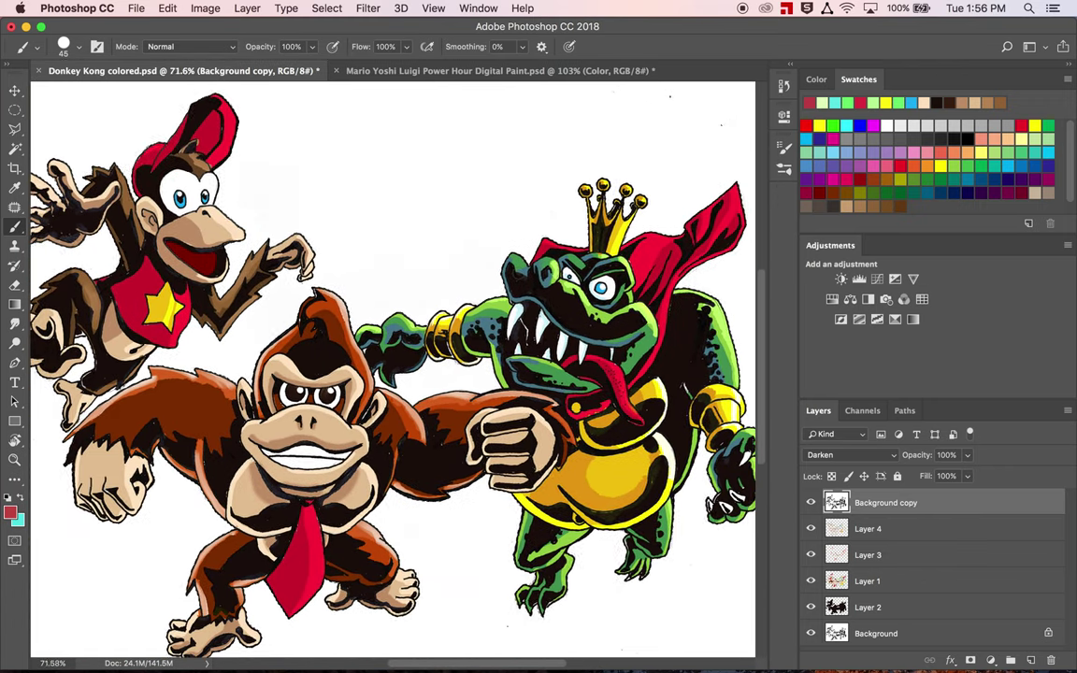
Switch to Mario Yoshi Luigi Power Hour Digital Paint.psd and open Save As, keeping the Photoshop format.
{"action": "left_click", "coordinate": [518, 71]}
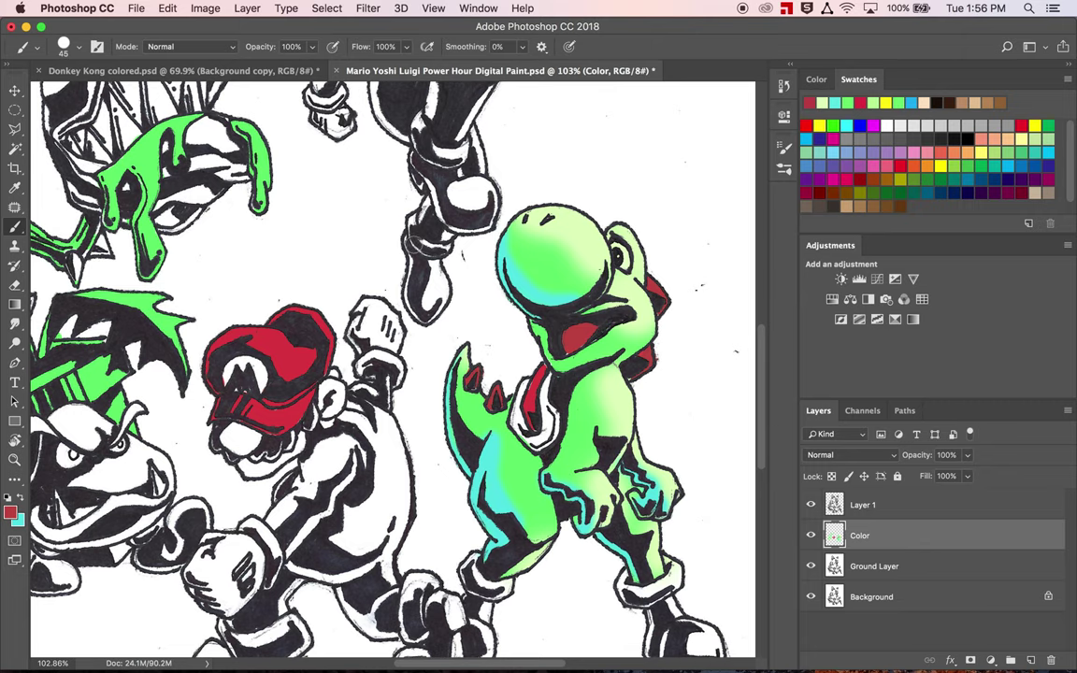
{"action": "scroll", "coordinate": [423, 256], "scroll_direction": "down", "scroll_amount": 3}
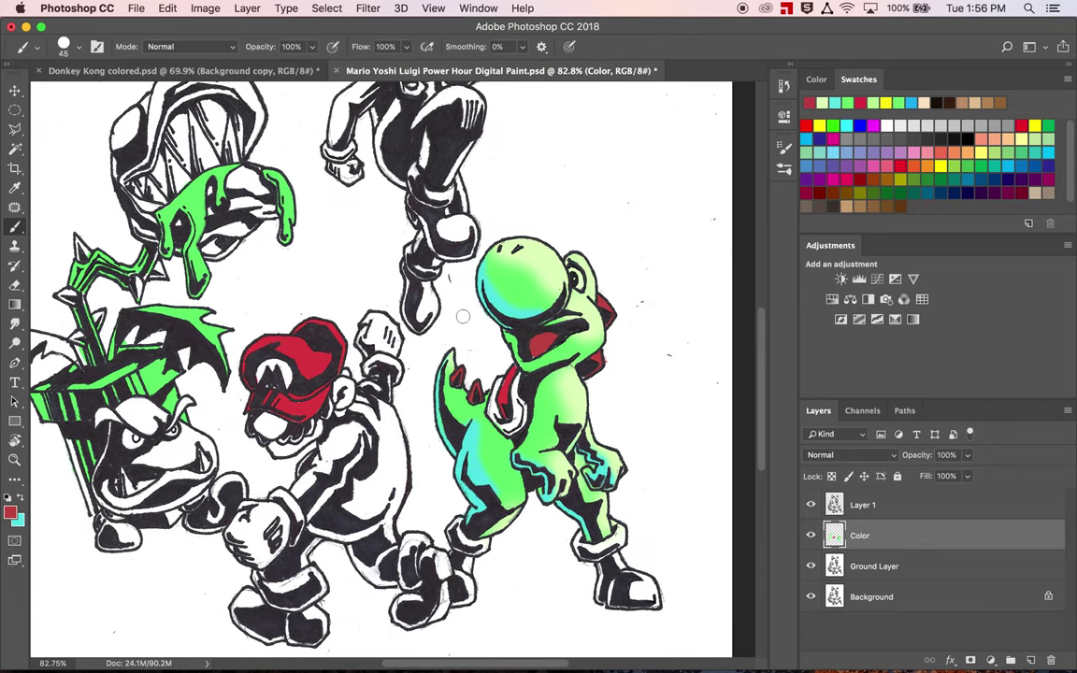
{"action": "left_click", "coordinate": [136, 8]}
{"action": "left_click", "coordinate": [174, 167]}
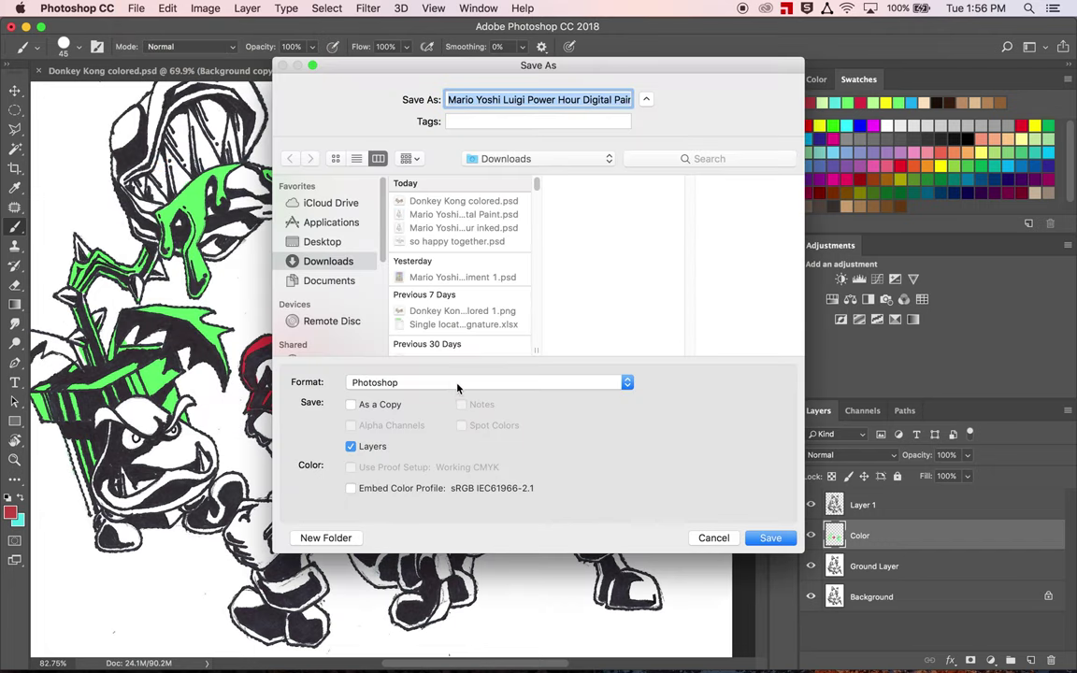
{"action": "left_click", "coordinate": [458, 383]}
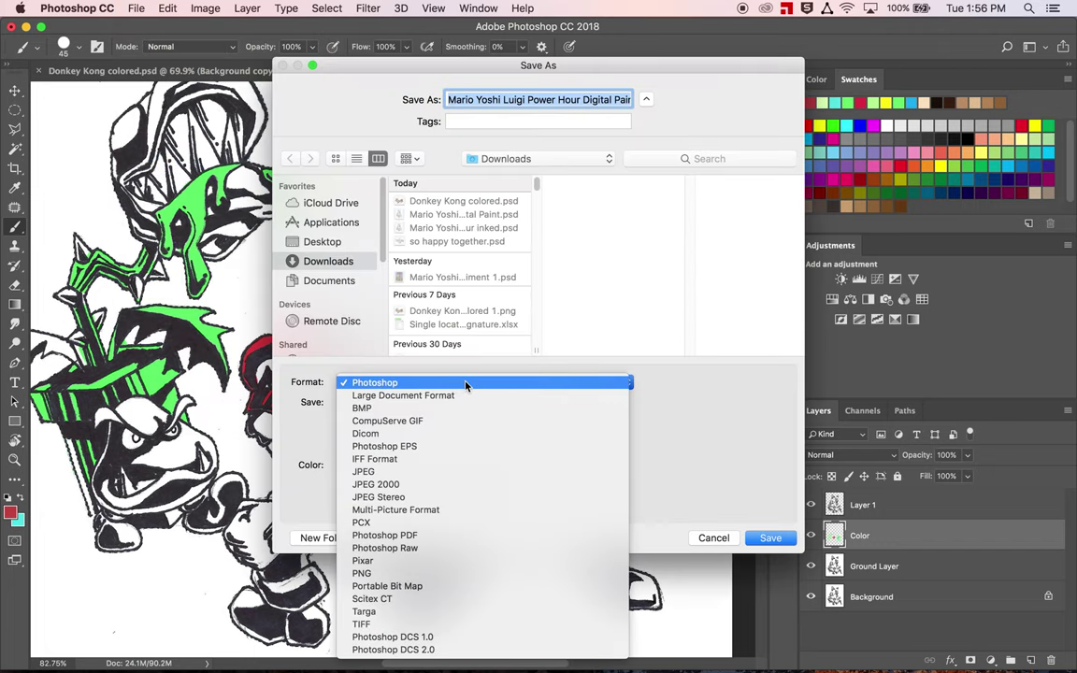
{"action": "left_click", "coordinate": [467, 383]}
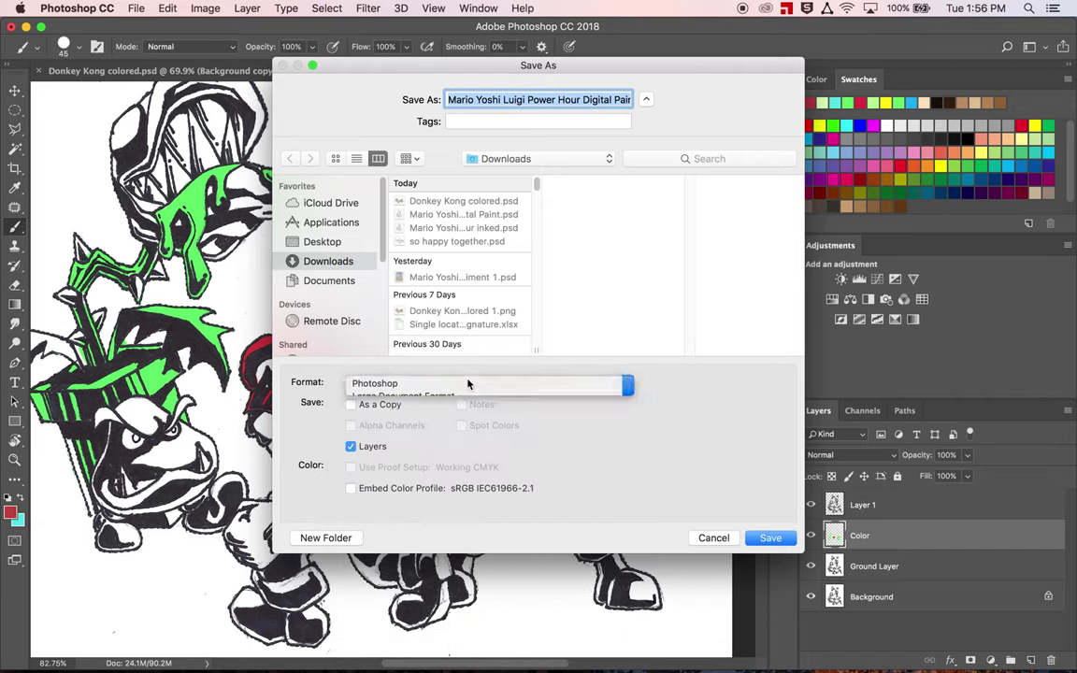
Check the .psd extension in the file name and review the available save formats, leaving Photoshop selected.
{"action": "mouse_move", "coordinate": [626, 100]}
{"action": "left_mouse_down"}
{"action": "mouse_move", "coordinate": [644, 97]}
{"action": "mouse_move", "coordinate": [614, 100]}
{"action": "left_mouse_up"}
{"action": "left_click", "coordinate": [614, 100]}
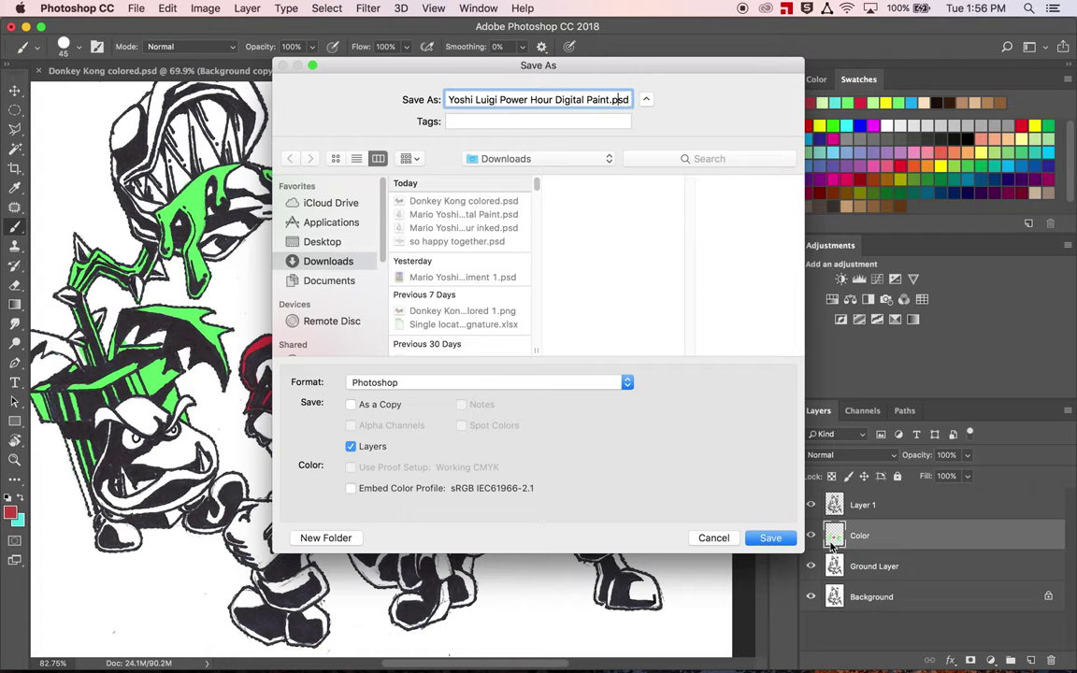
{"action": "left_click", "coordinate": [625, 385]}
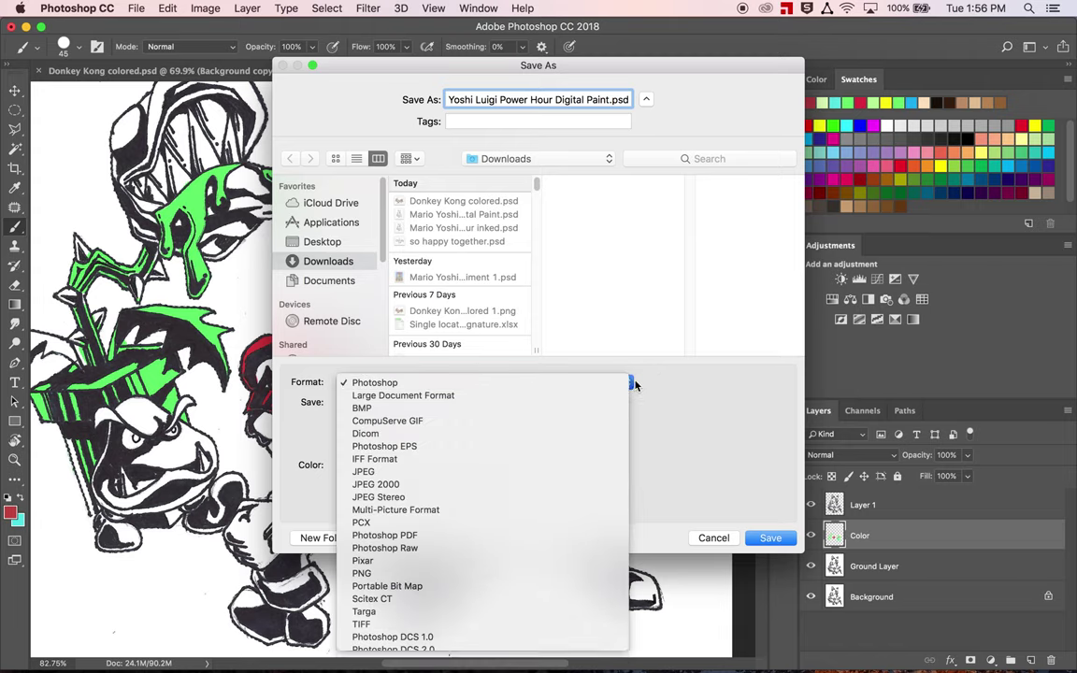
{"action": "left_click", "coordinate": [565, 383]}
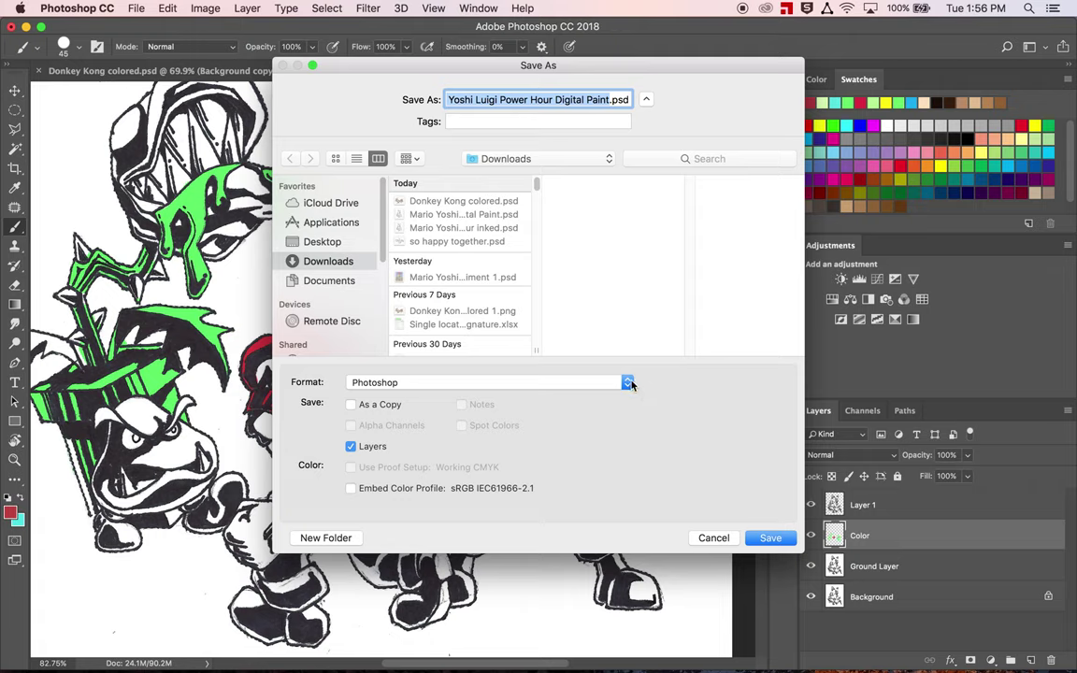